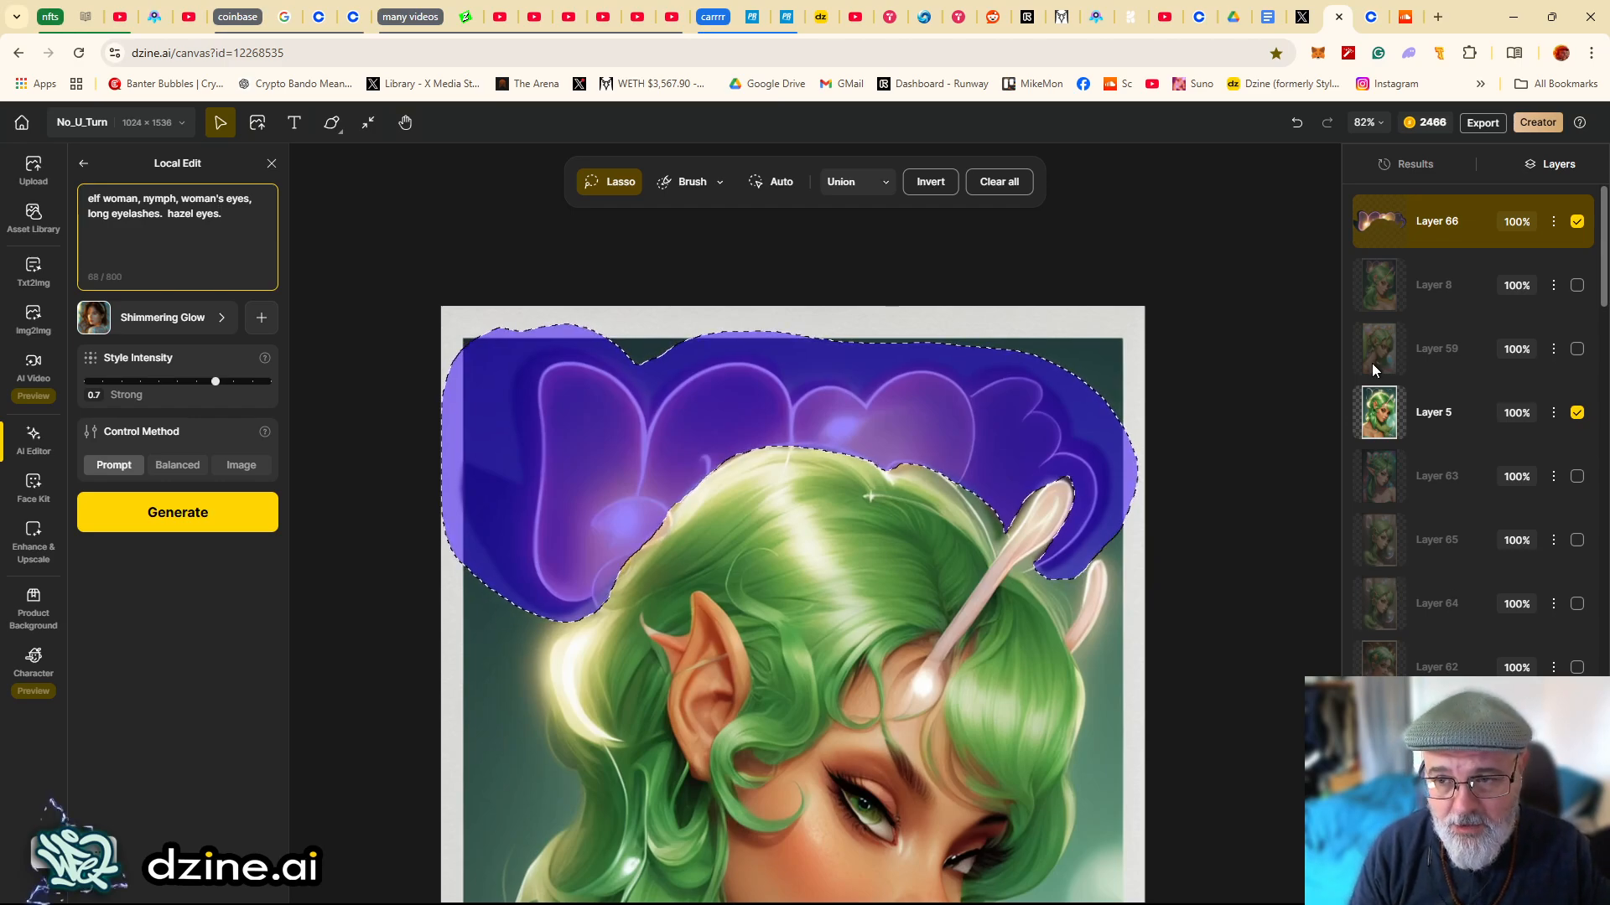
# - Hide Layer 66 so Layer 5 shows as the base image
pyautogui.click(1577, 221)
pyautogui.click(1577, 410)
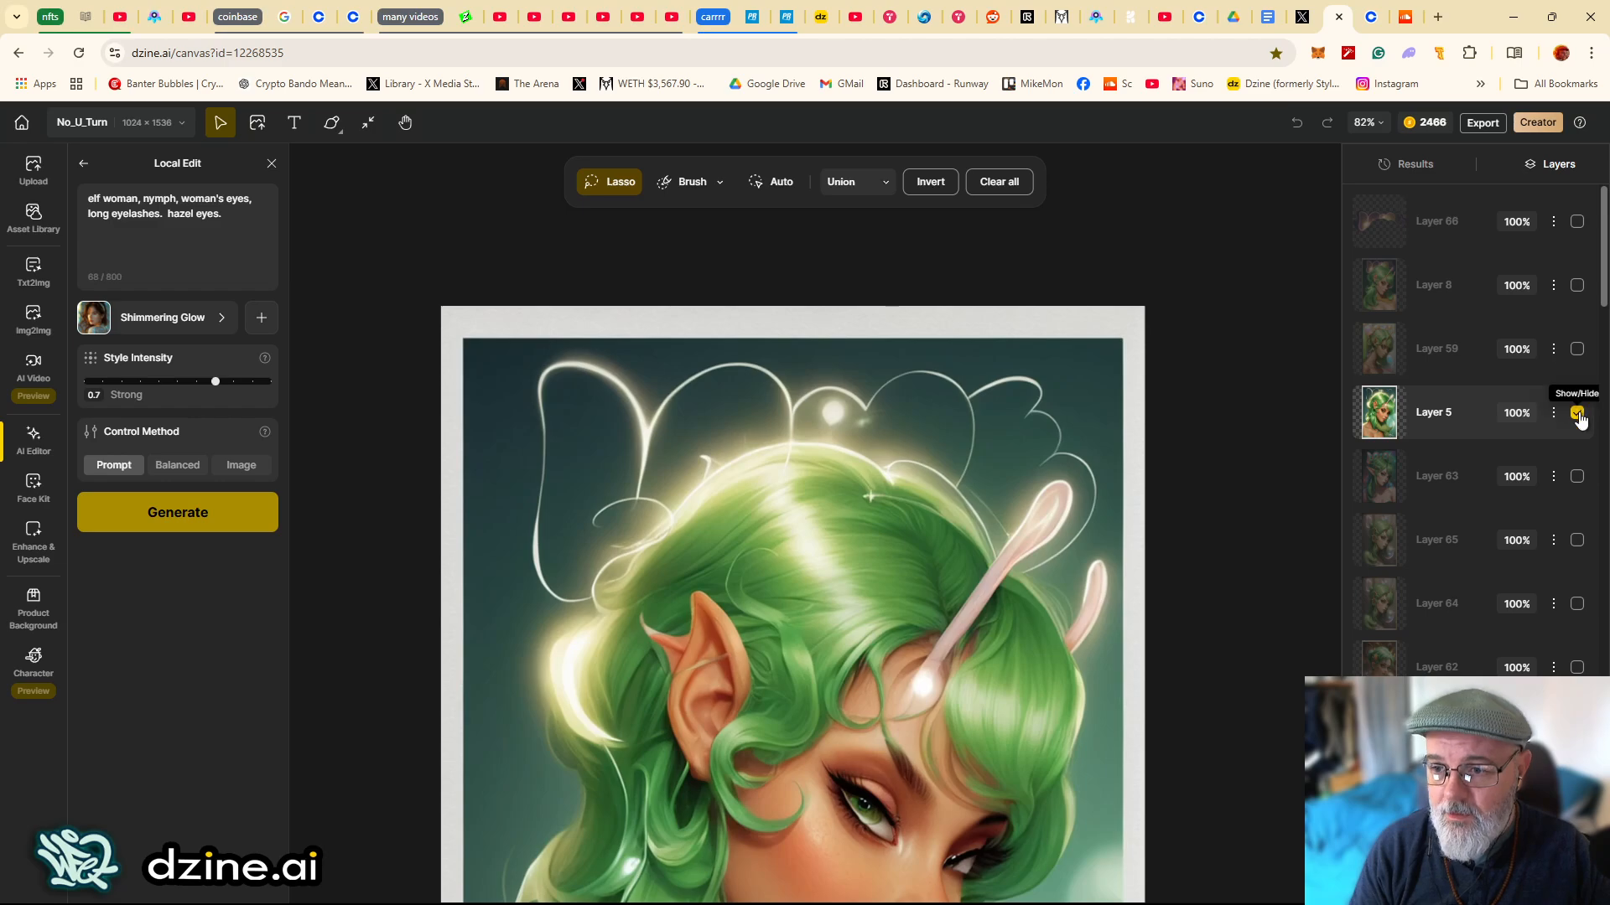
pyautogui.click(1577, 419)
pyautogui.moveTo(1198, 376); pyautogui.dragTo(1180, 360)
pyautogui.press('space')
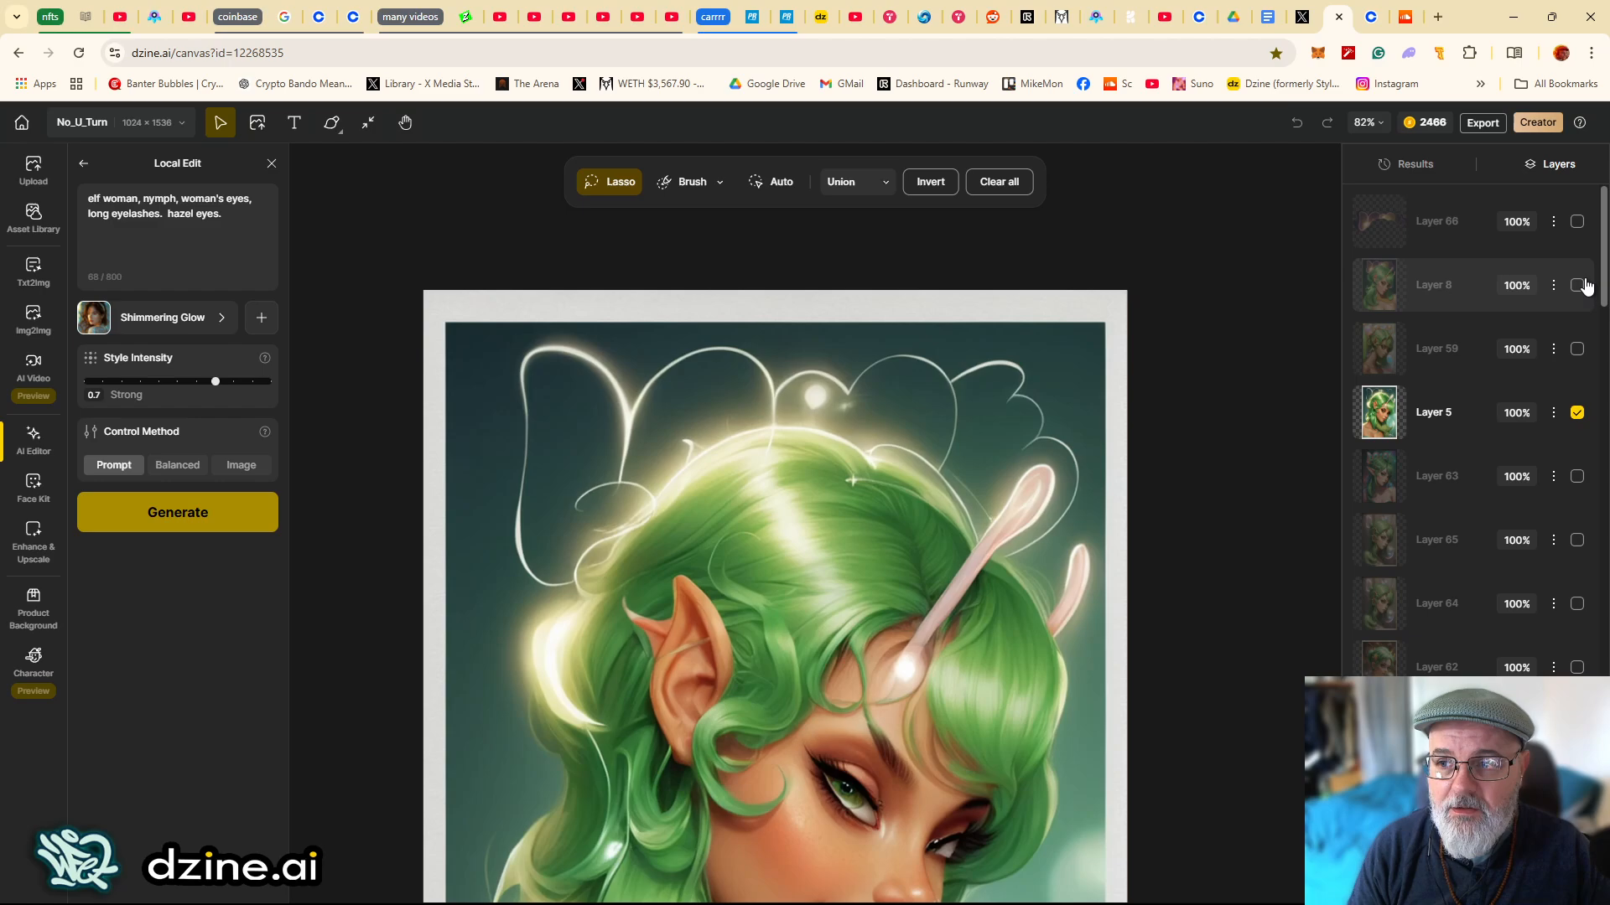
# - Toggle Layer 8's visibility on and off to compare it with Layer 5
pyautogui.click(1577, 285)
pyautogui.scroll(-3, 1132, 226)
pyautogui.moveTo(1132, 226); pyautogui.dragTo(1140, 232)
pyautogui.click(1577, 285)
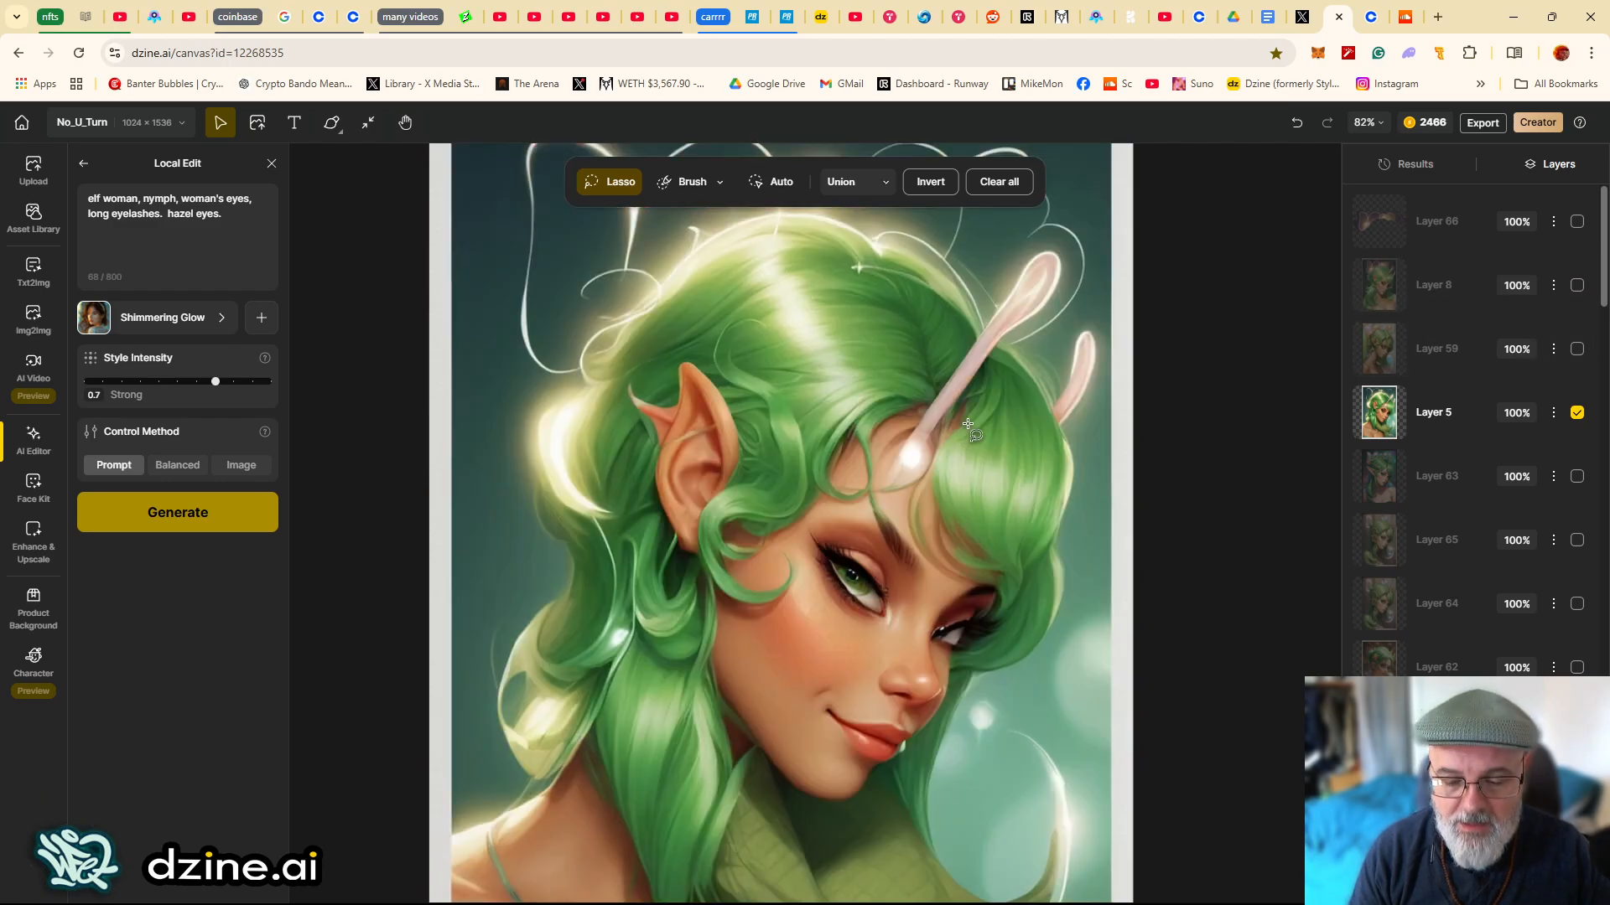
pyautogui.scroll(2, 948, 439)
pyautogui.scroll(-4, 948, 439)
pyautogui.moveTo(936, 428); pyautogui.dragTo(892, 486)
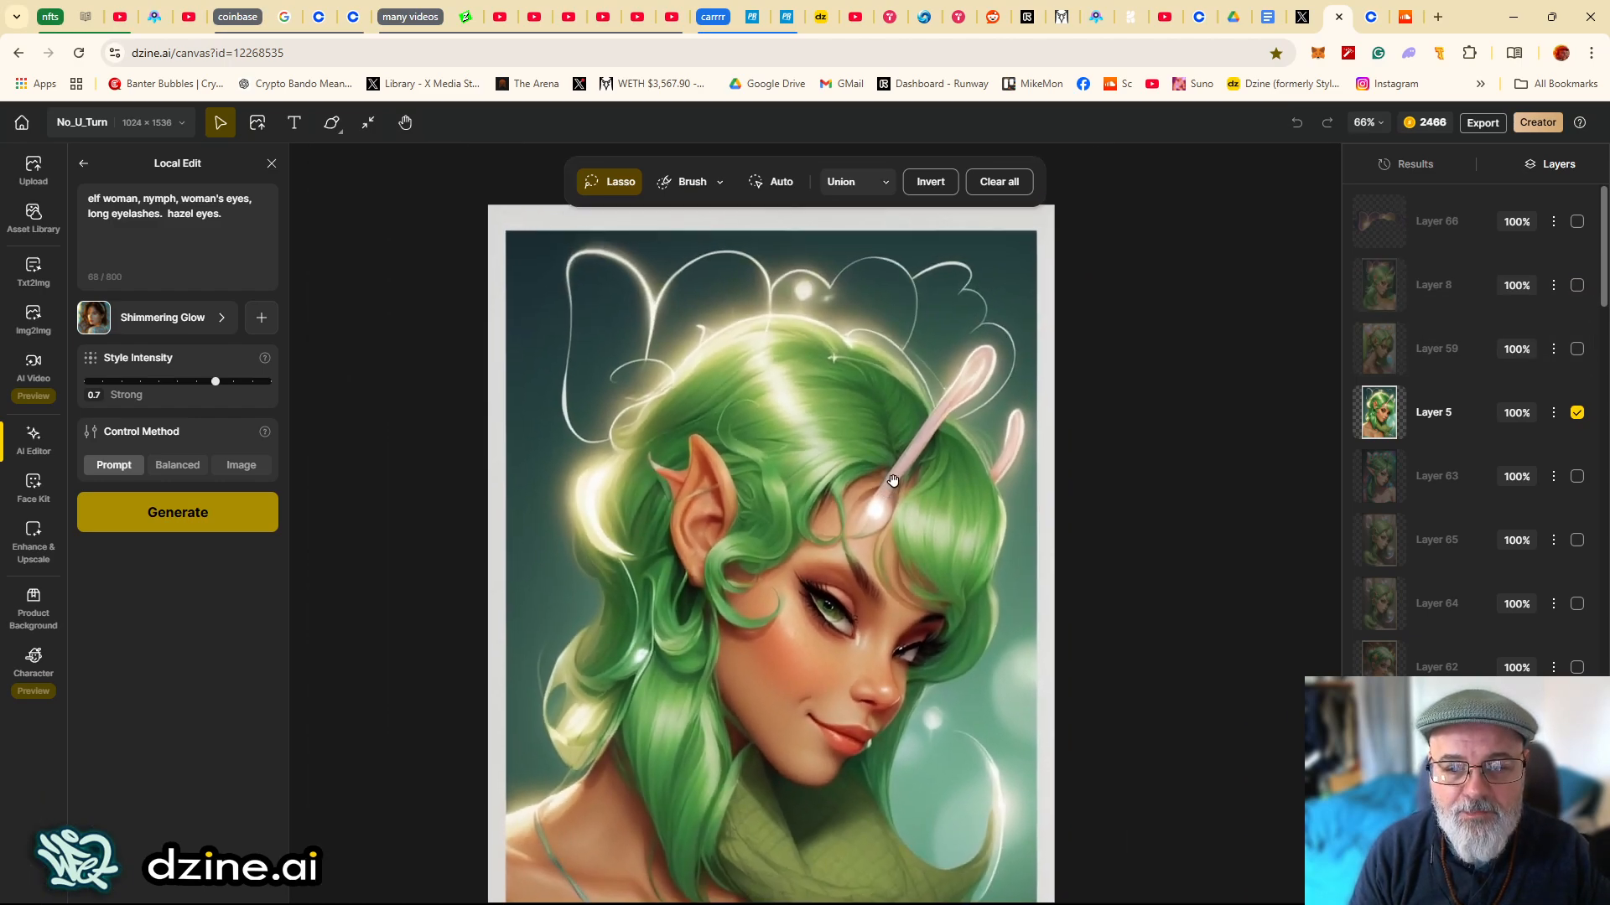
pyautogui.click(1577, 285)
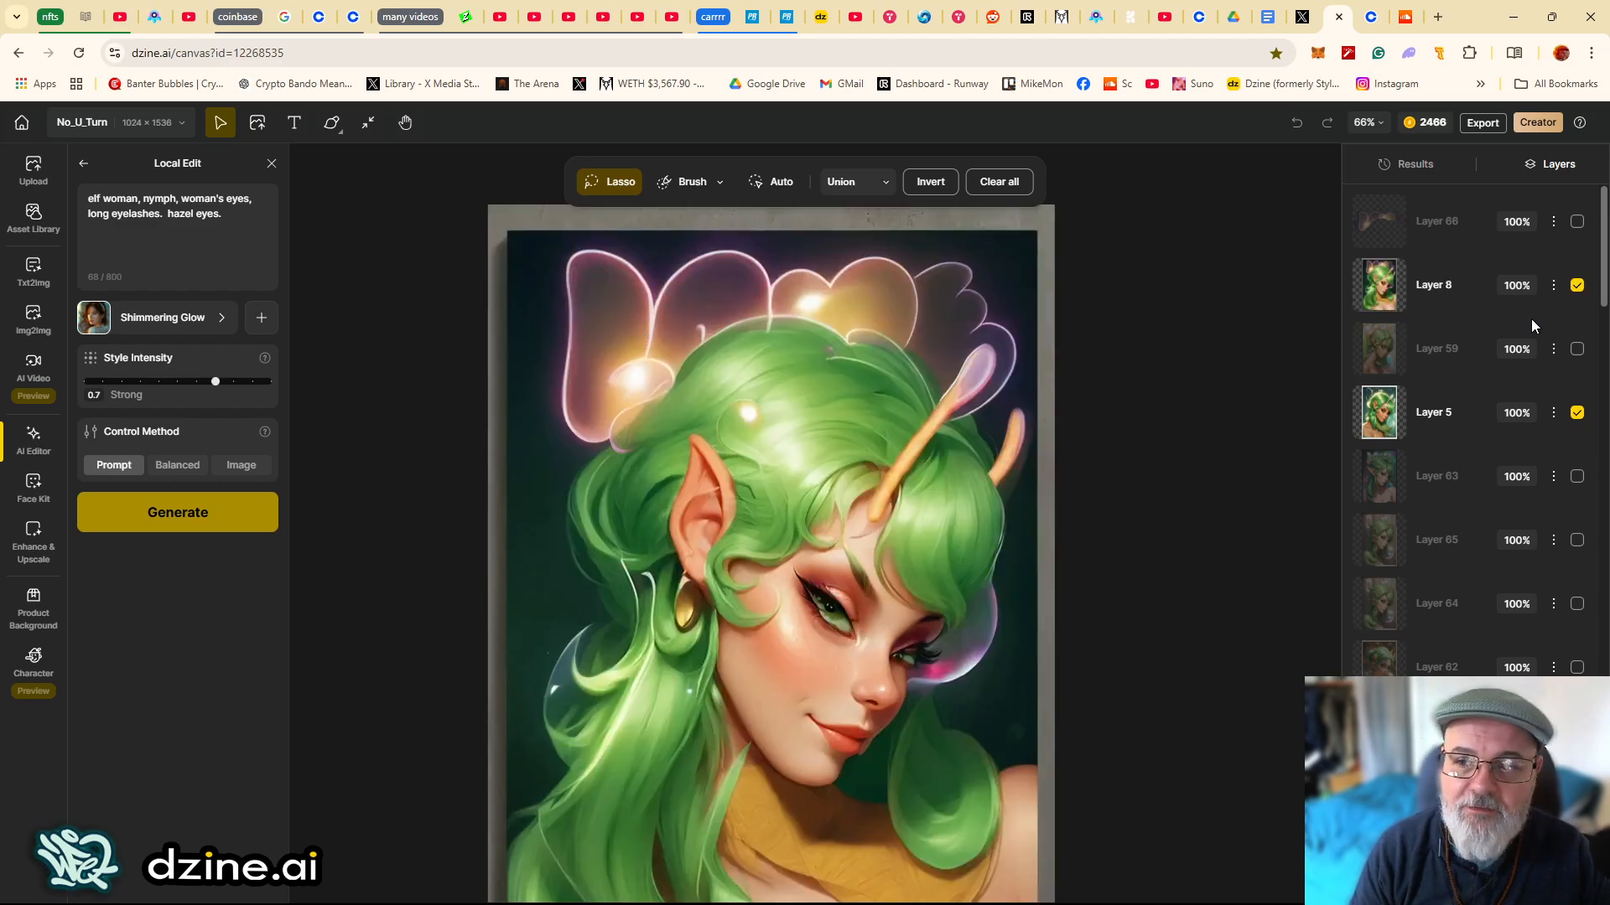
# - Select Layer 5 and toggle Layer 59's visibility to compare it
pyautogui.click(1576, 287)
pyautogui.click(1403, 428)
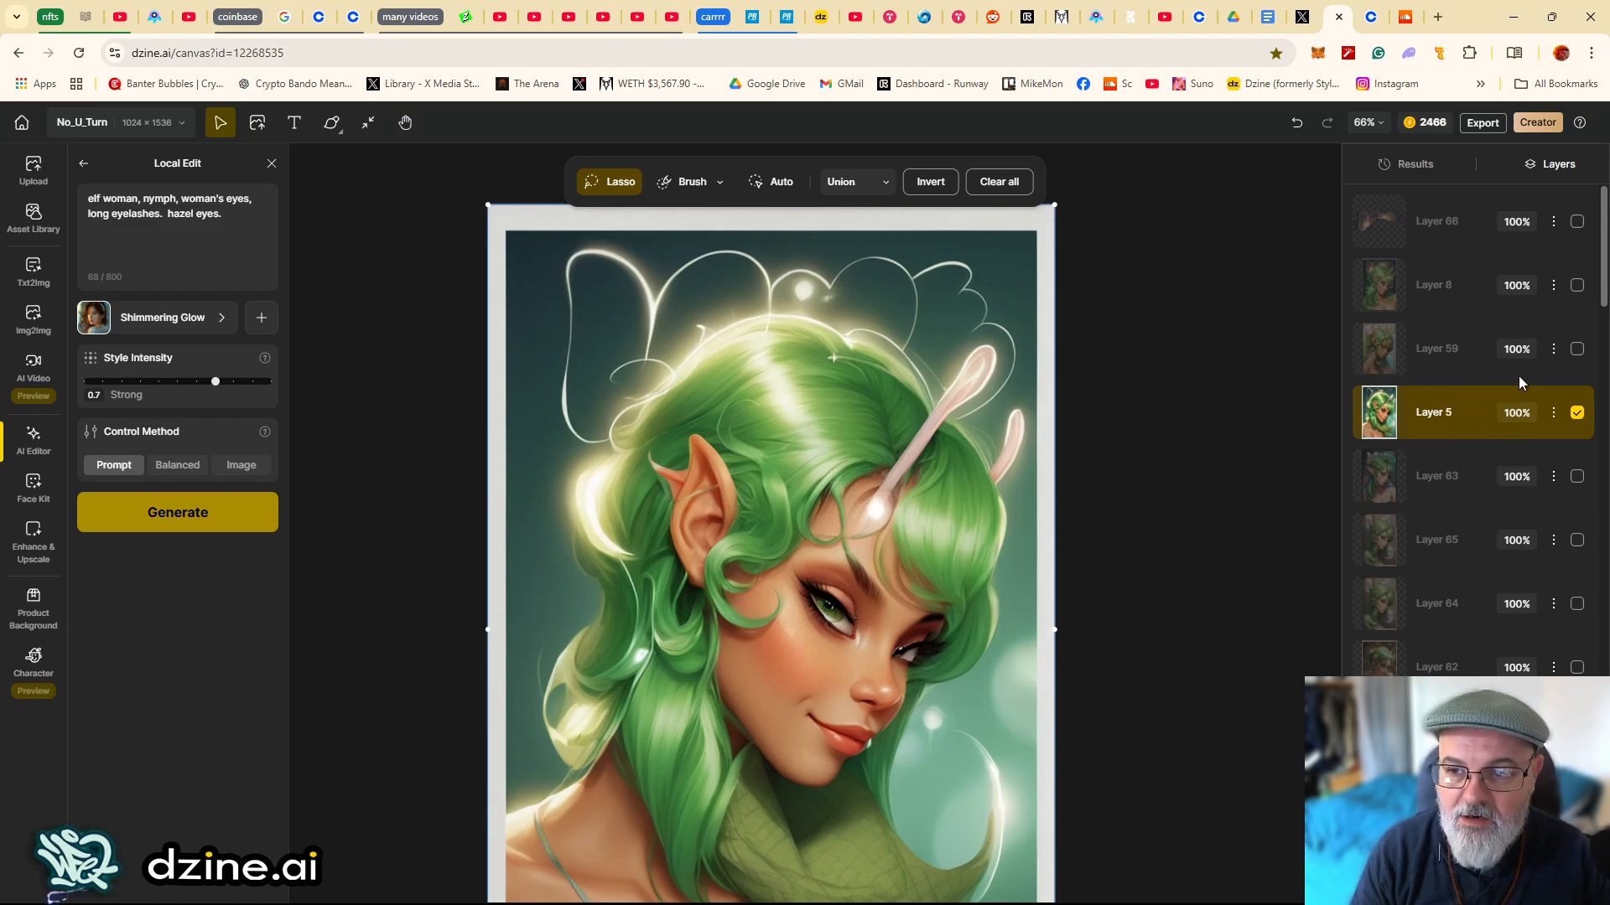
pyautogui.click(1574, 351)
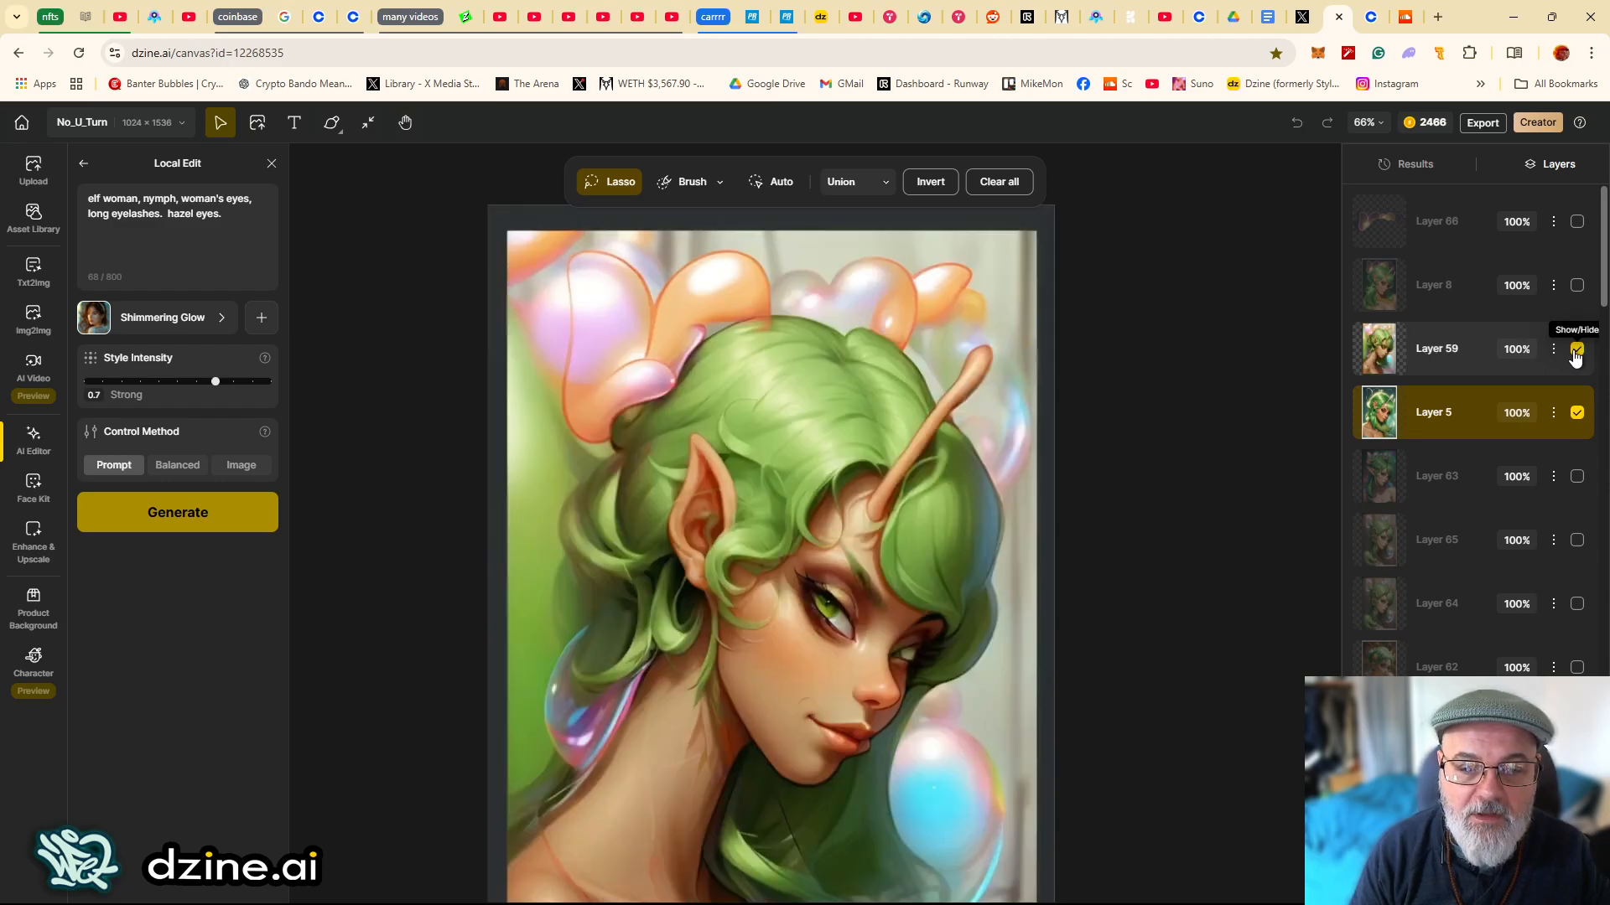
pyautogui.click(1574, 351)
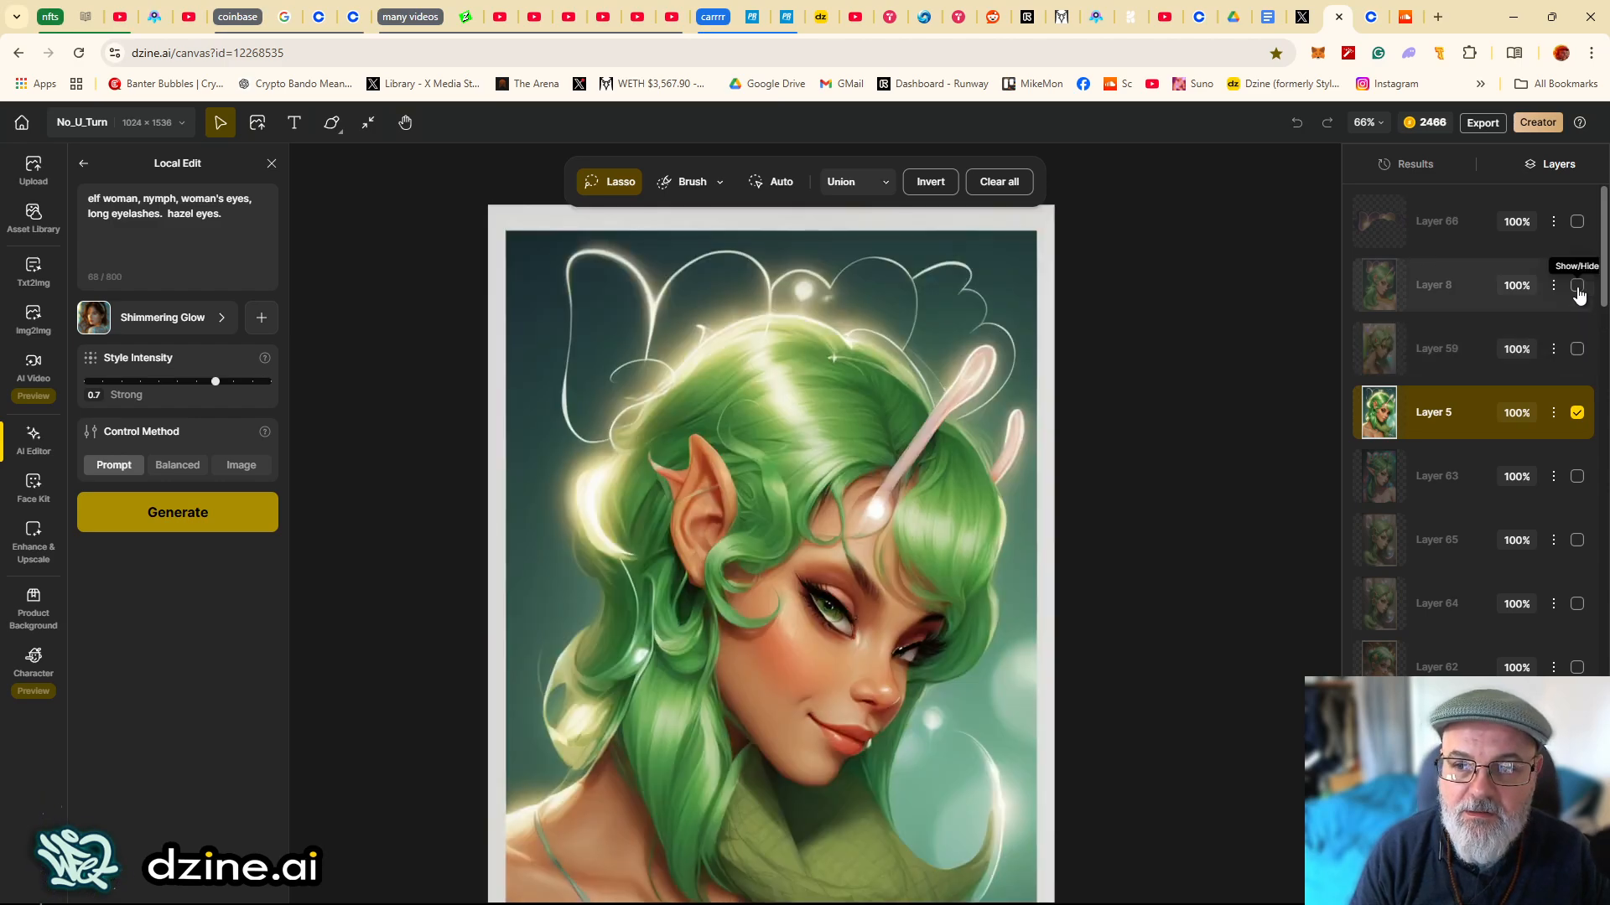
# - Select Layer 8 and make it visible over Layer 5
pyautogui.click(1577, 290)
pyautogui.click(1576, 290)
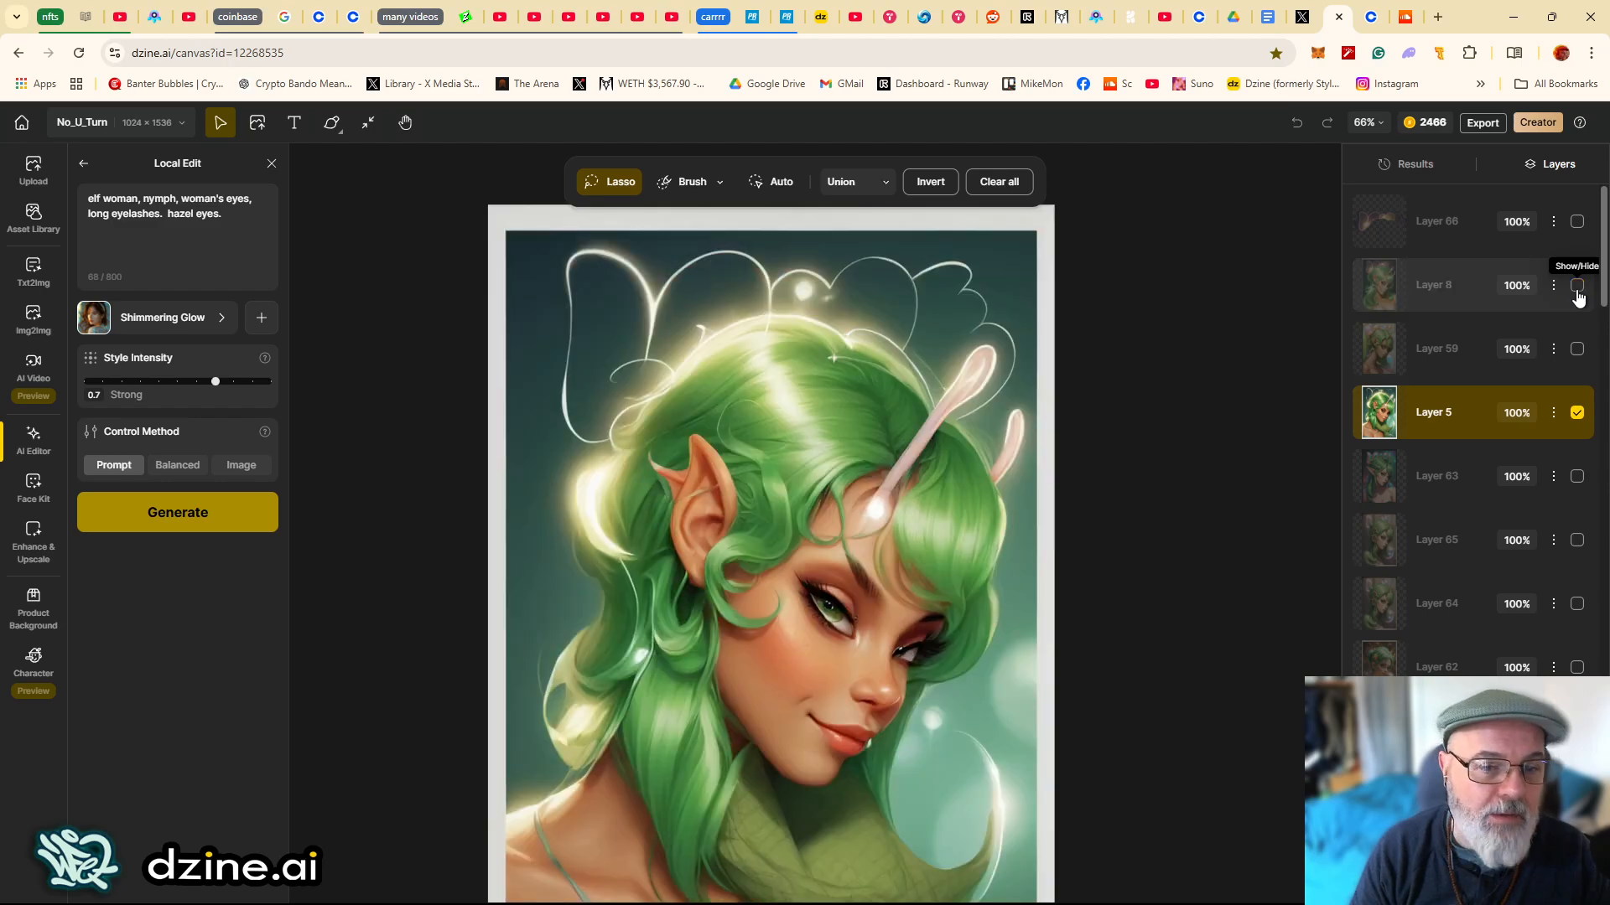
pyautogui.click(1576, 289)
pyautogui.click(1435, 289)
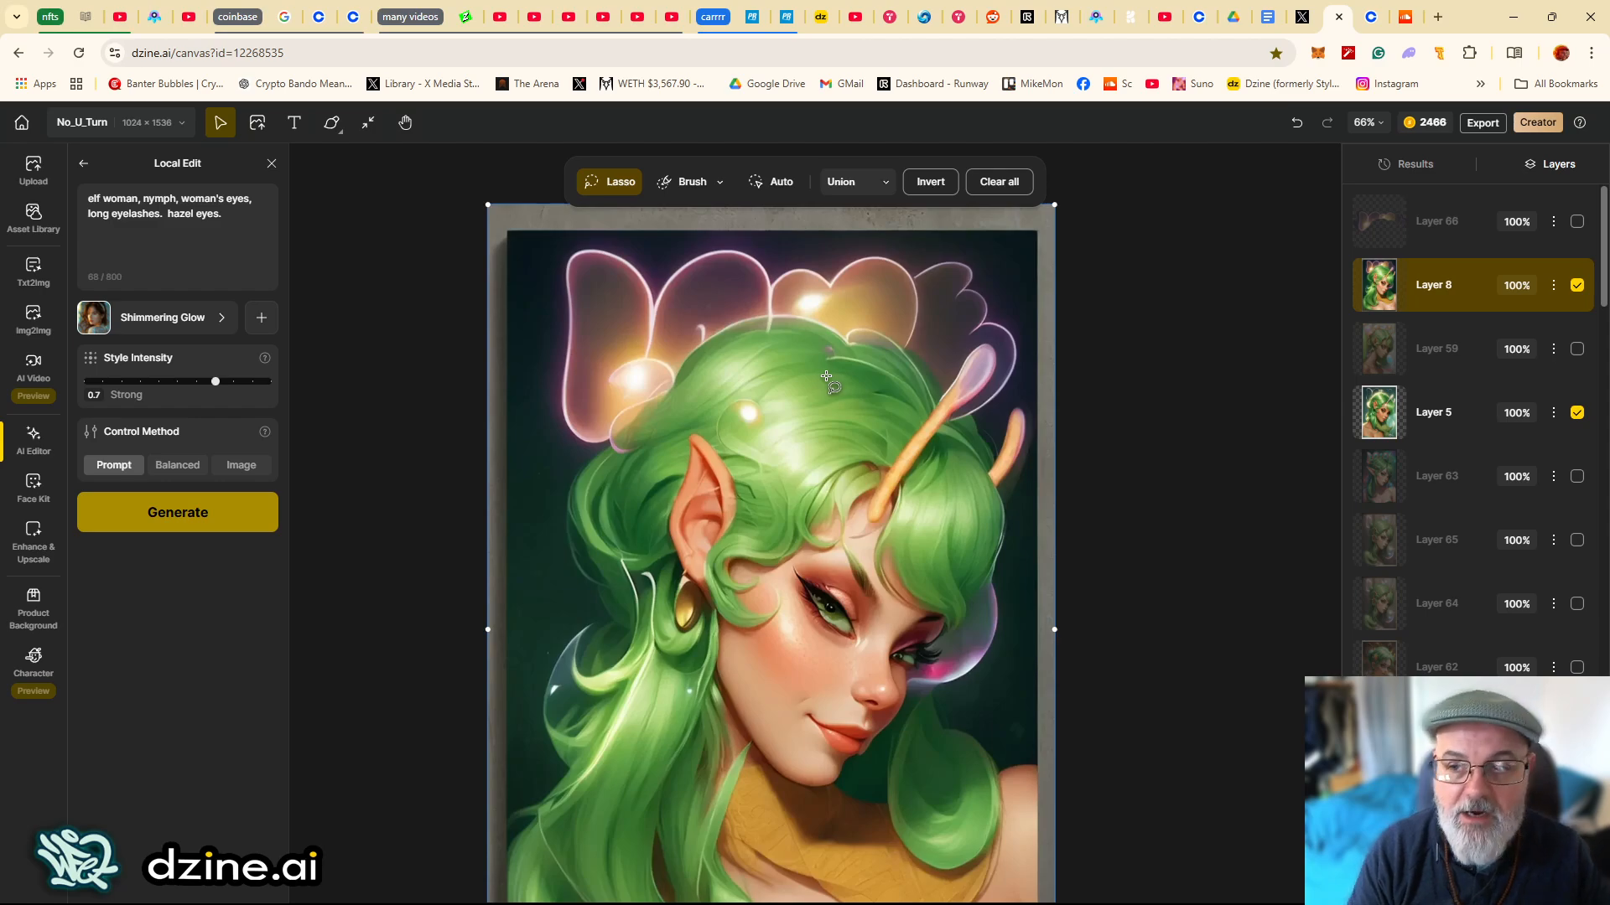
pyautogui.click(1577, 286)
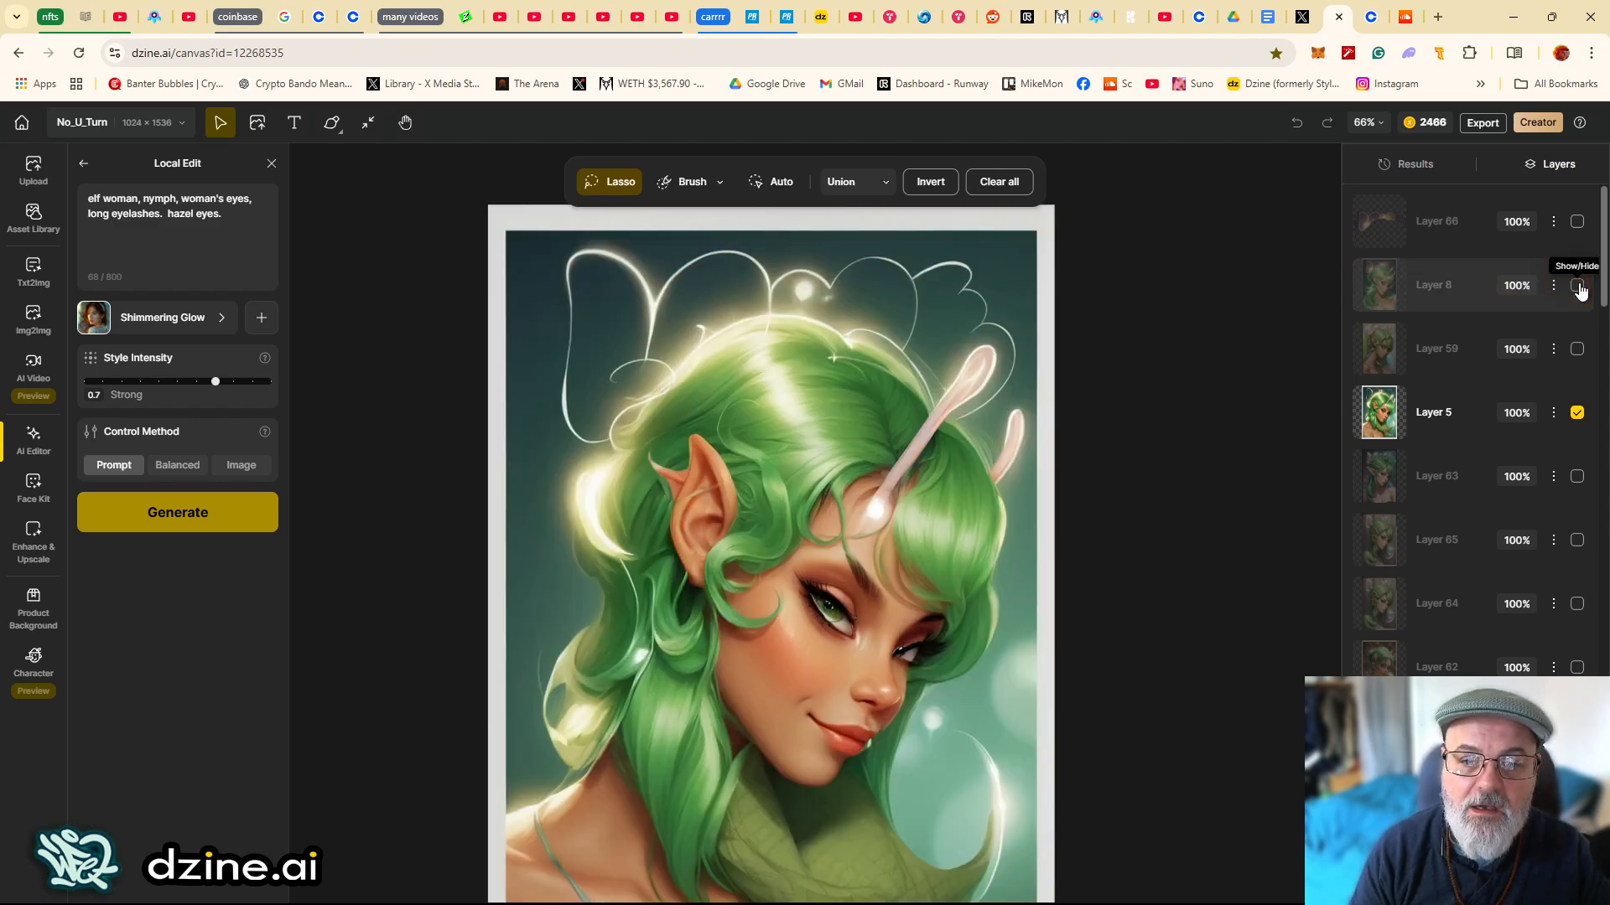
pyautogui.click(1577, 285)
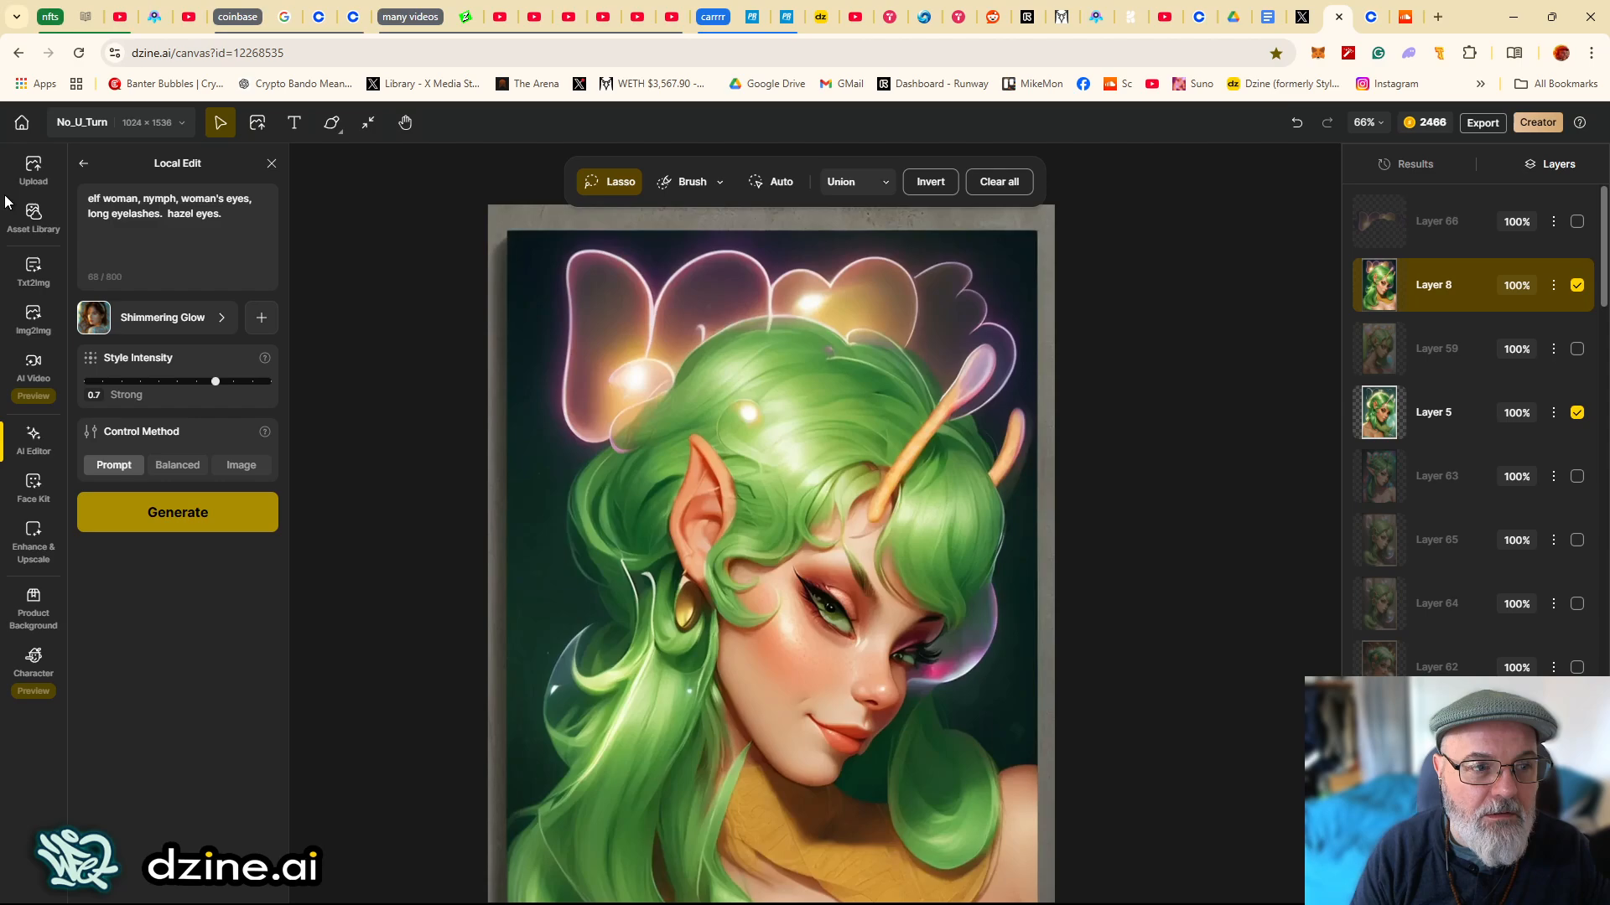
# - Open Image-to-Image and select Layer 8 in the layer list
pyautogui.click(35, 322)
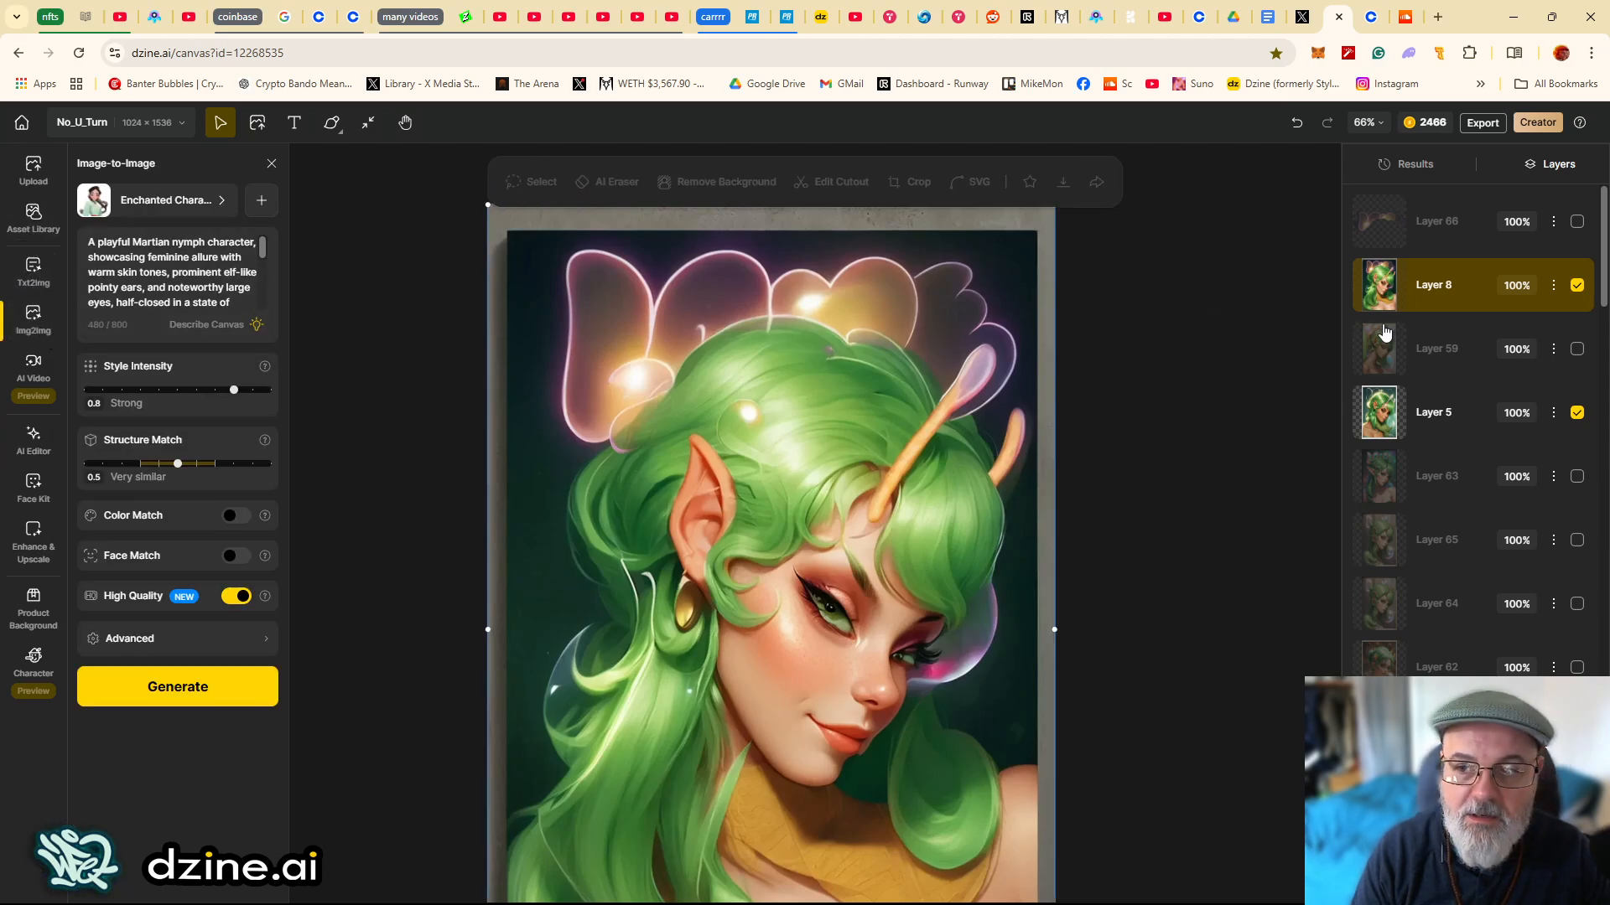
pyautogui.click(1456, 414)
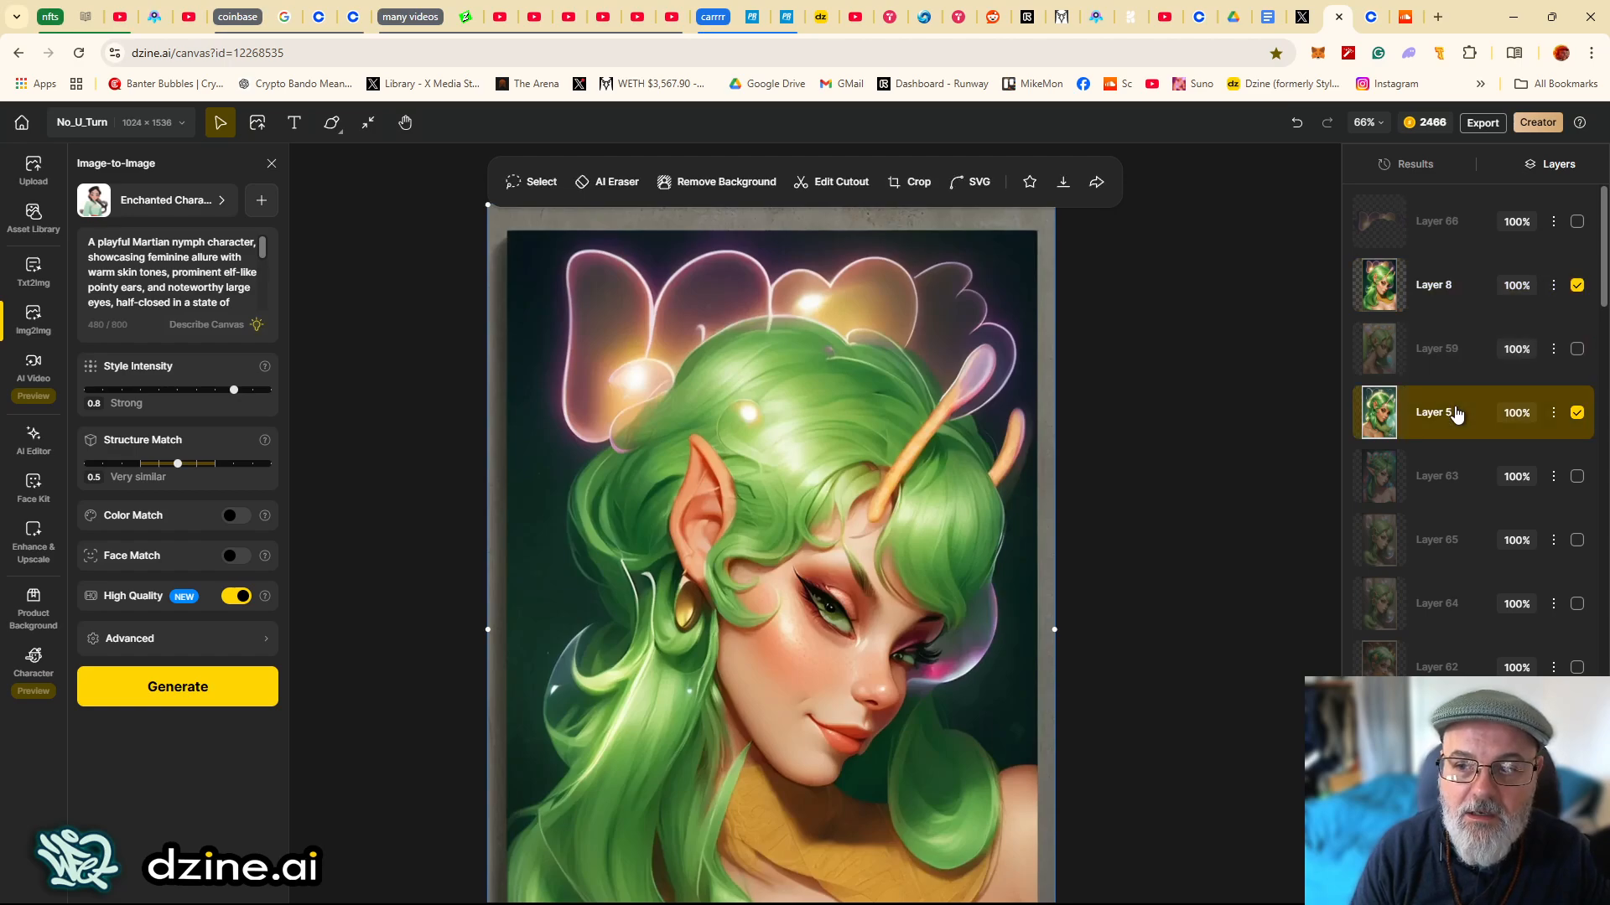
pyautogui.click(1453, 302)
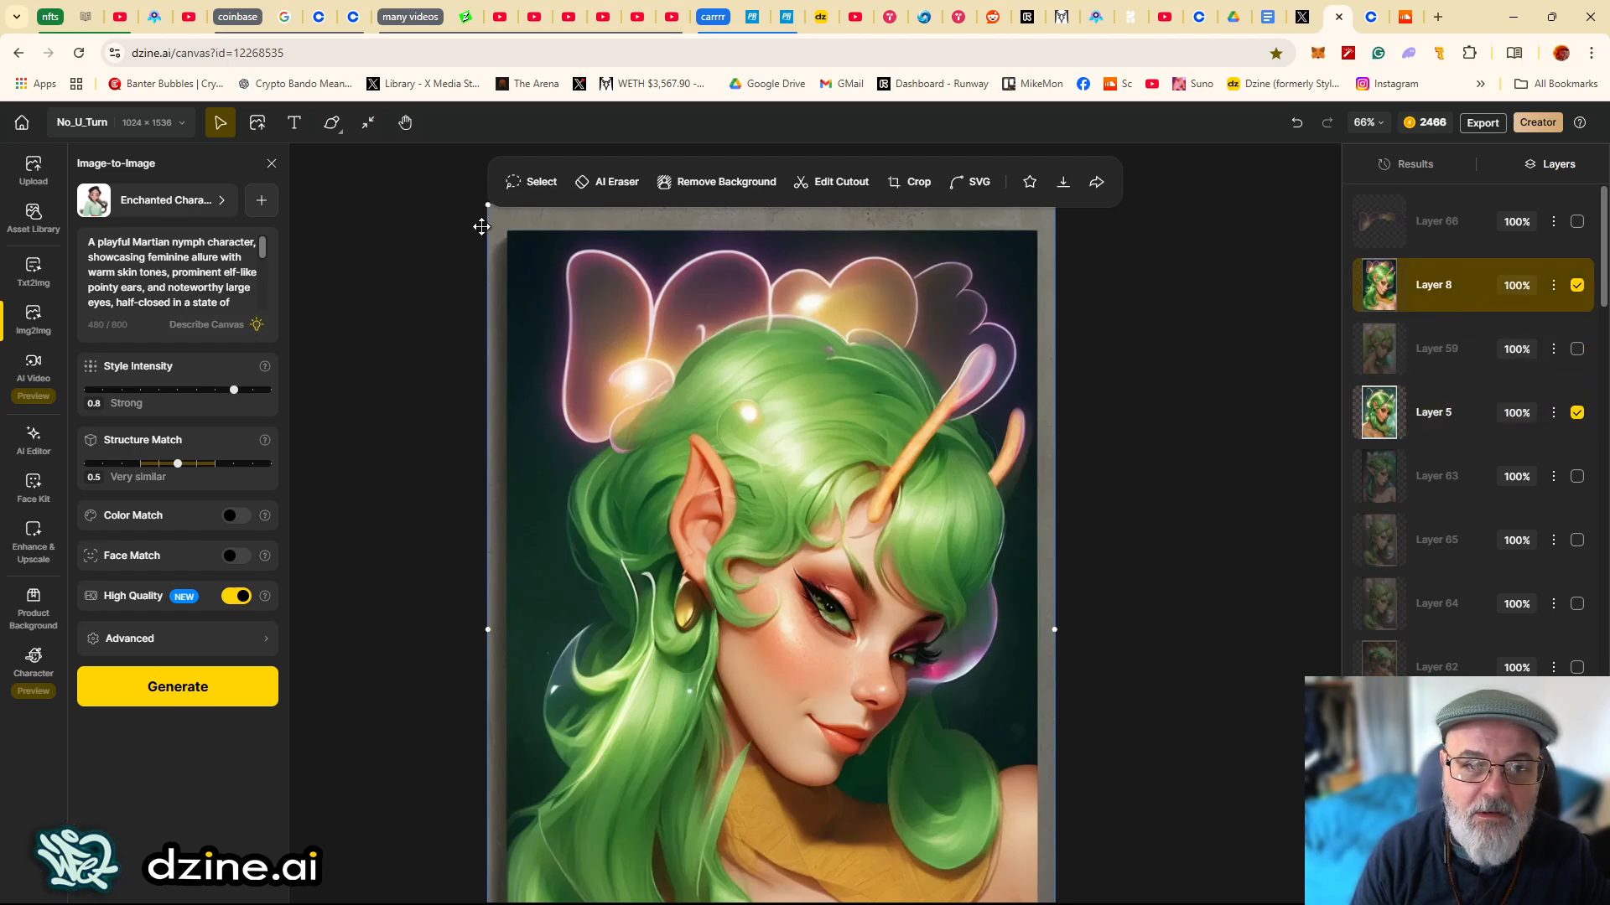
pyautogui.click(1469, 408)
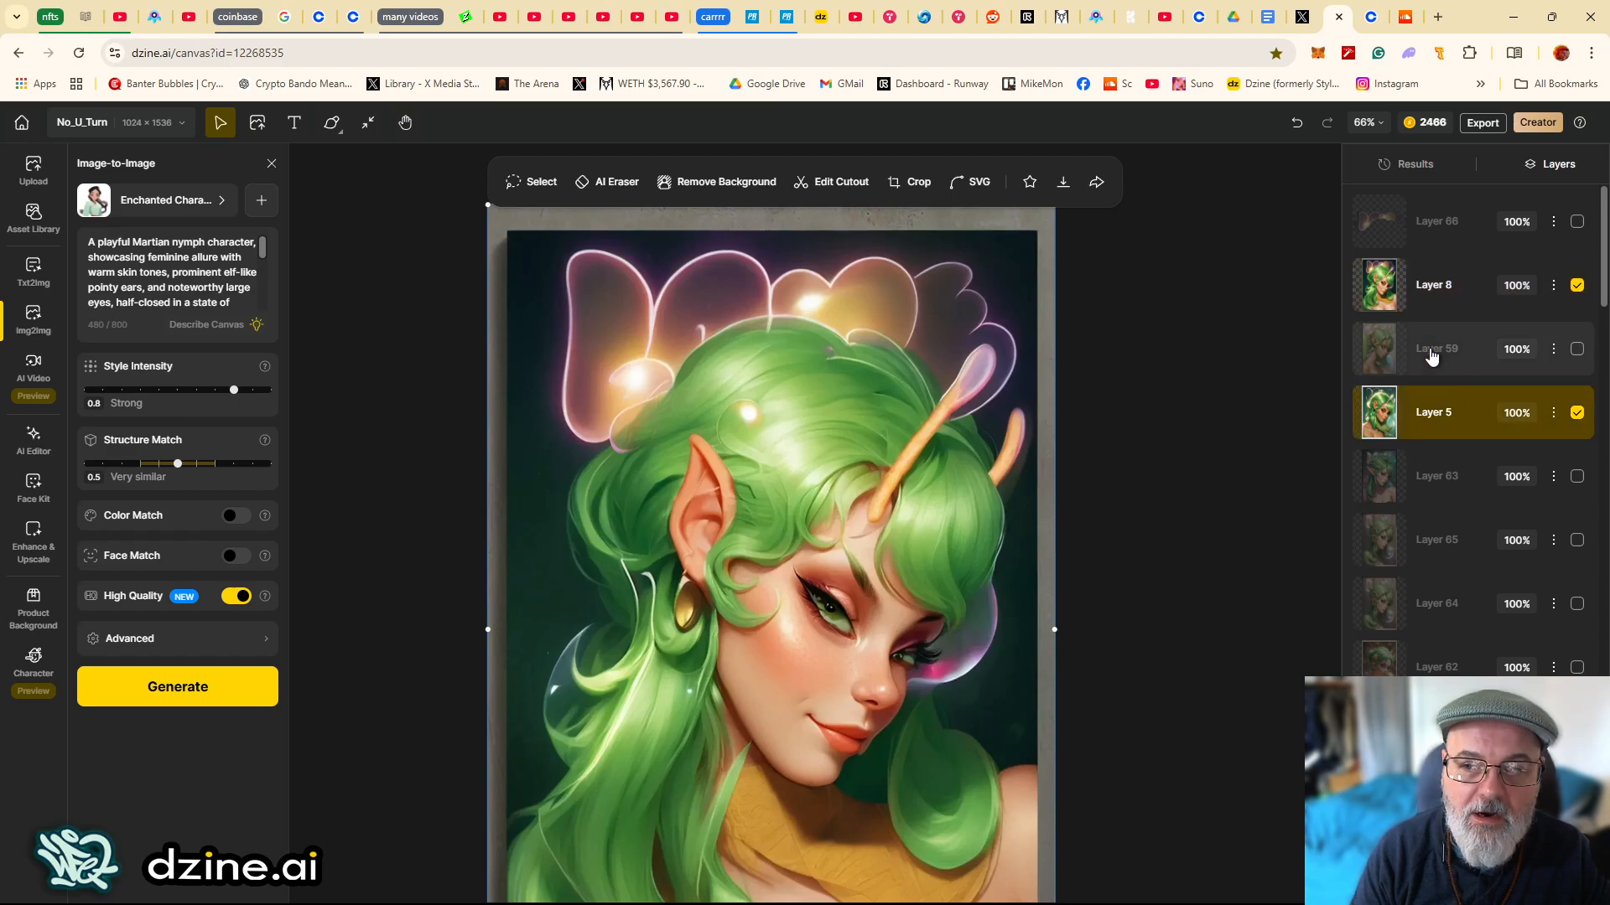
pyautogui.click(1455, 300)
# - Lasso-select the glowing petal shapes above the elf's head and duplicate them to a new layer
pyautogui.click(536, 183)
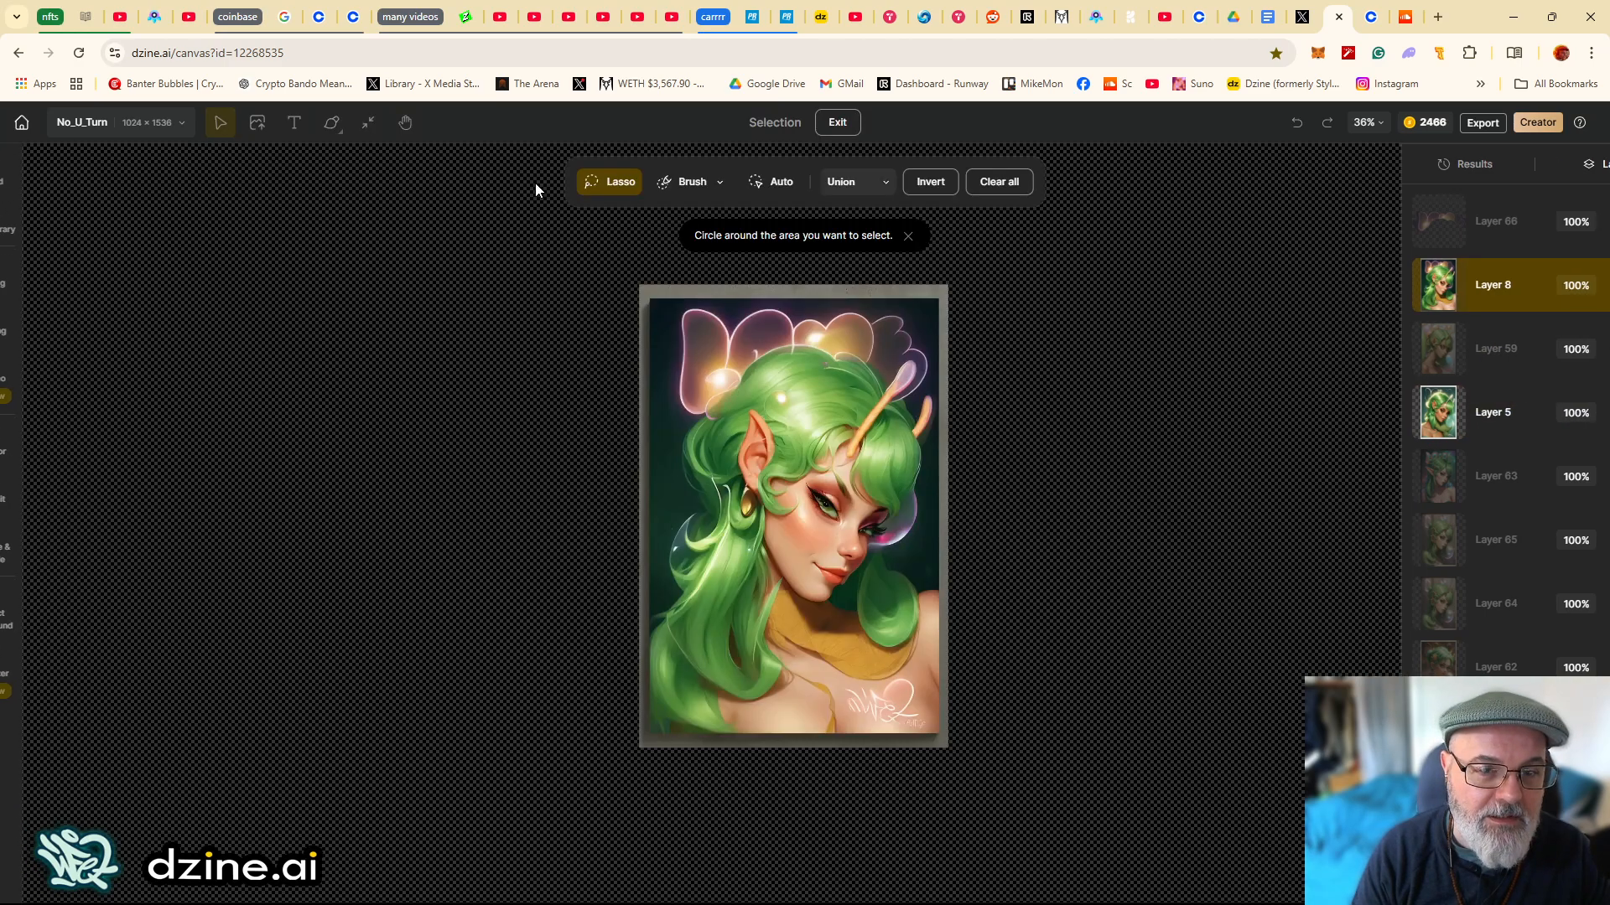
pyautogui.scroll(5, 823, 408)
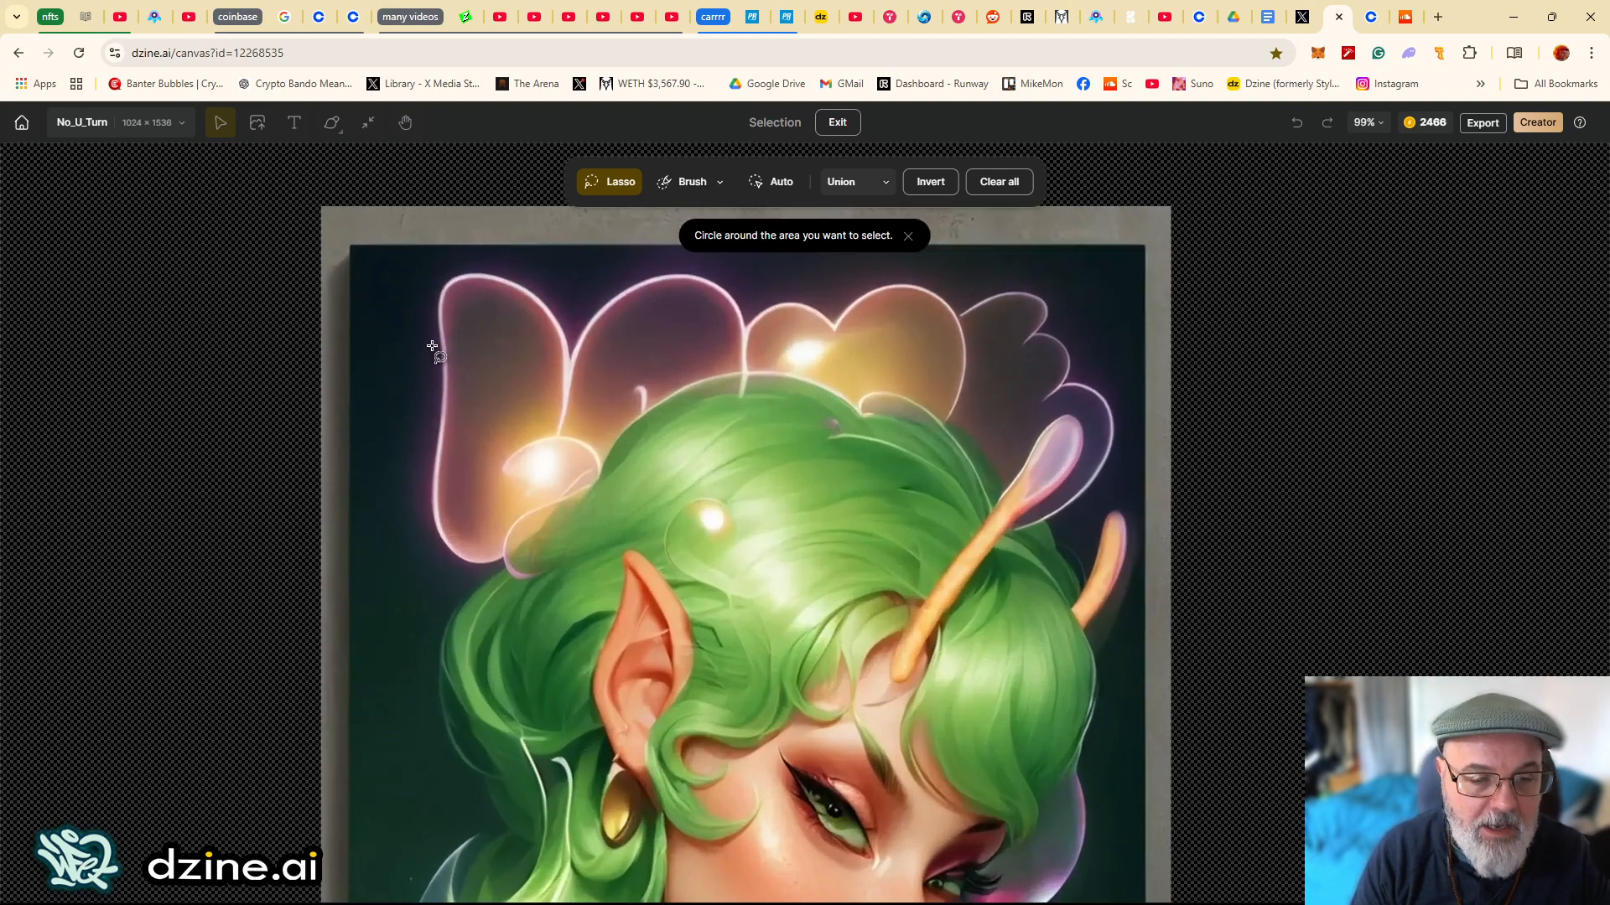
pyautogui.moveTo(411, 431); pyautogui.dragTo(437, 269)
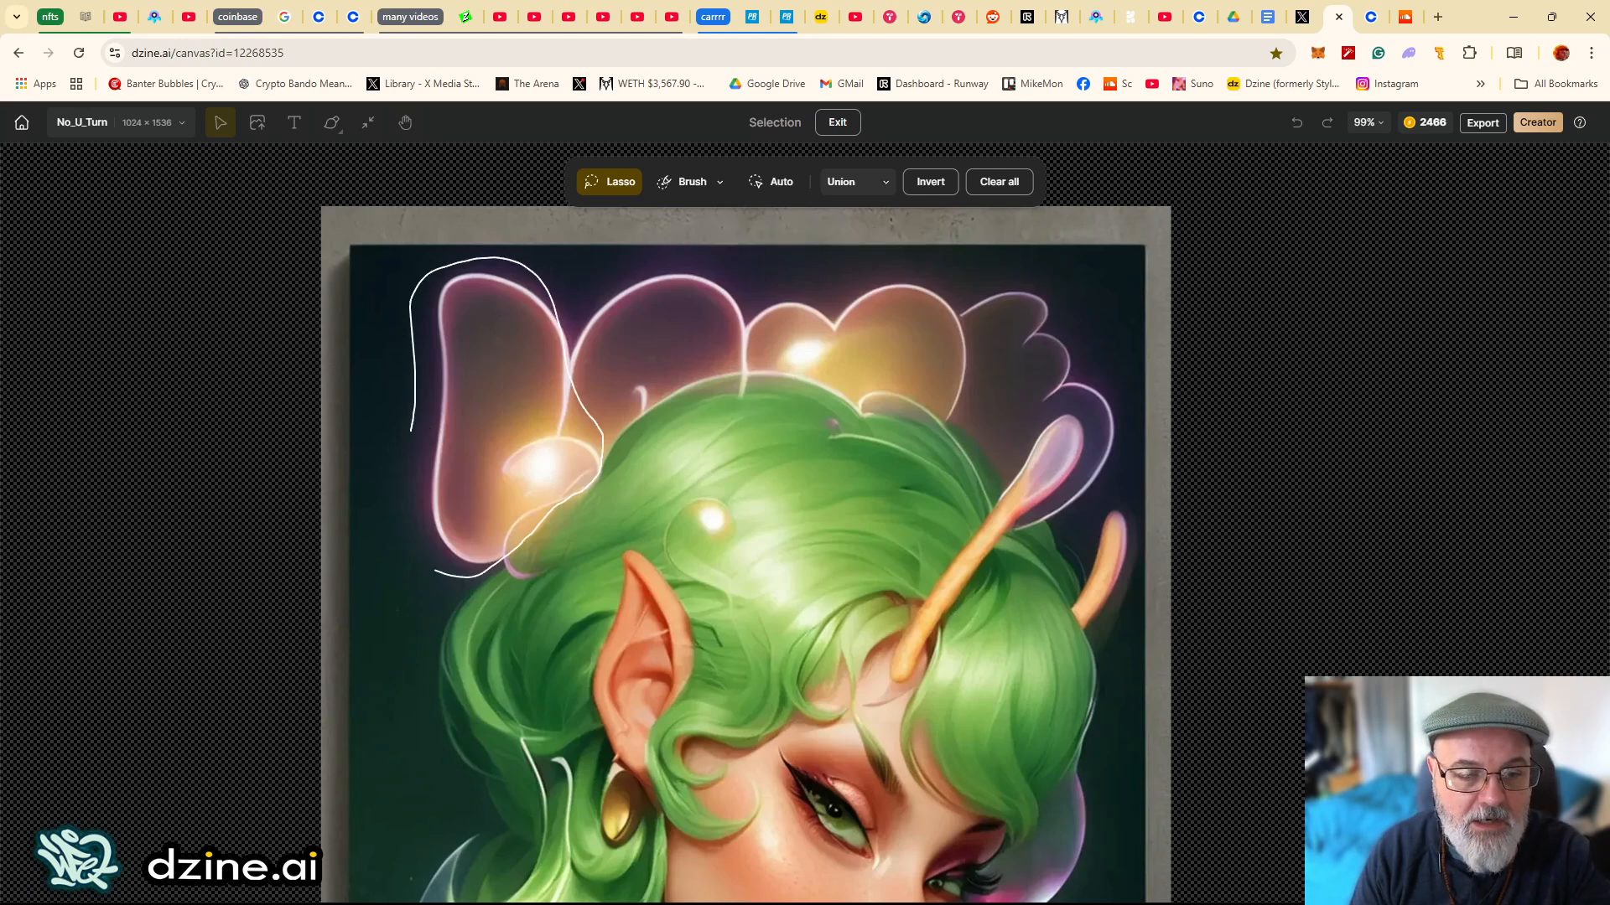
pyautogui.moveTo(435, 572); pyautogui.dragTo(379, 484)
pyautogui.moveTo(567, 347)
pyautogui.mouseDown()
pyautogui.moveTo(621, 283)
pyautogui.moveTo(719, 285)
pyautogui.mouseUp()
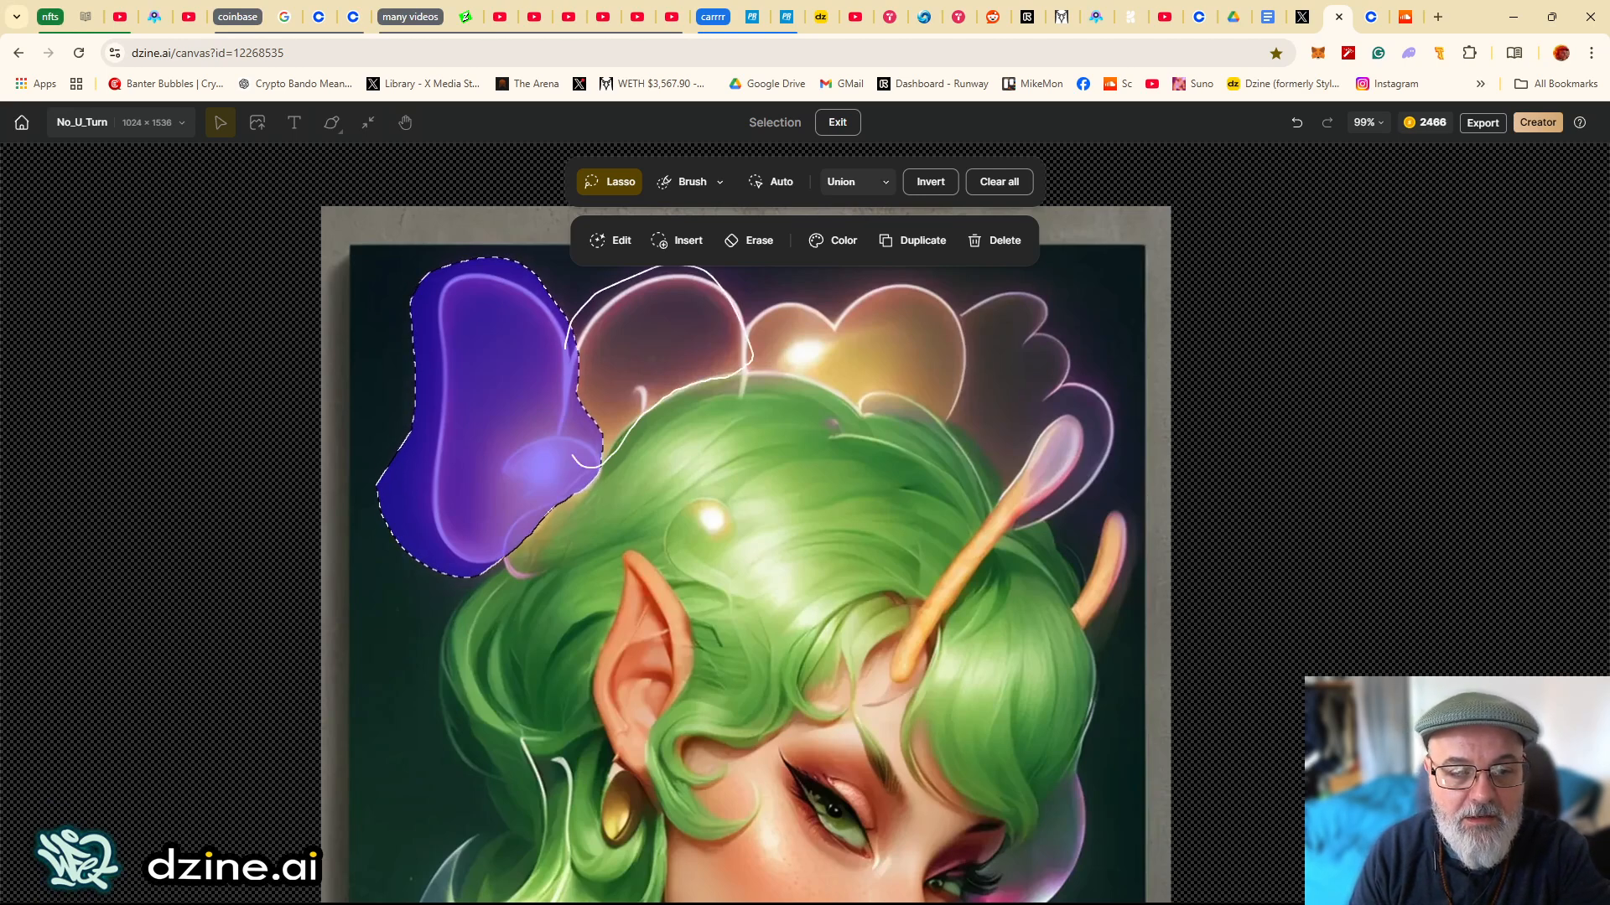
pyautogui.moveTo(573, 457); pyautogui.dragTo(587, 467)
pyautogui.moveTo(740, 311)
pyautogui.mouseDown()
pyautogui.moveTo(780, 289)
pyautogui.moveTo(839, 307)
pyautogui.moveTo(894, 268)
pyautogui.moveTo(978, 317)
pyautogui.moveTo(1028, 269)
pyautogui.moveTo(1141, 409)
pyautogui.mouseUp()
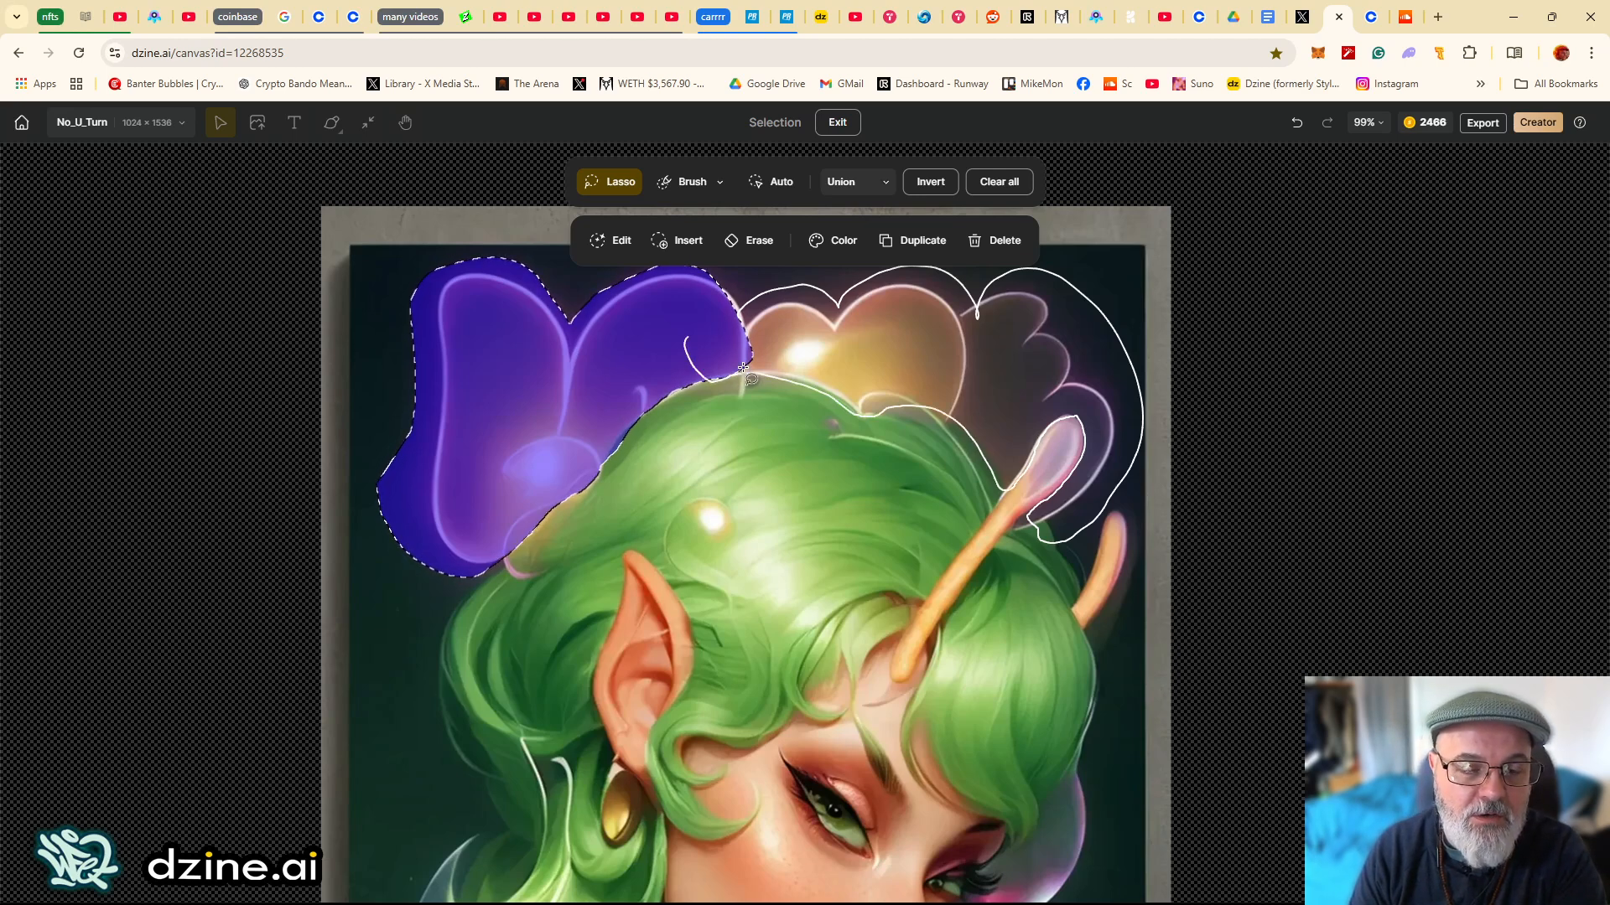
pyautogui.moveTo(743, 368); pyautogui.dragTo(742, 368)
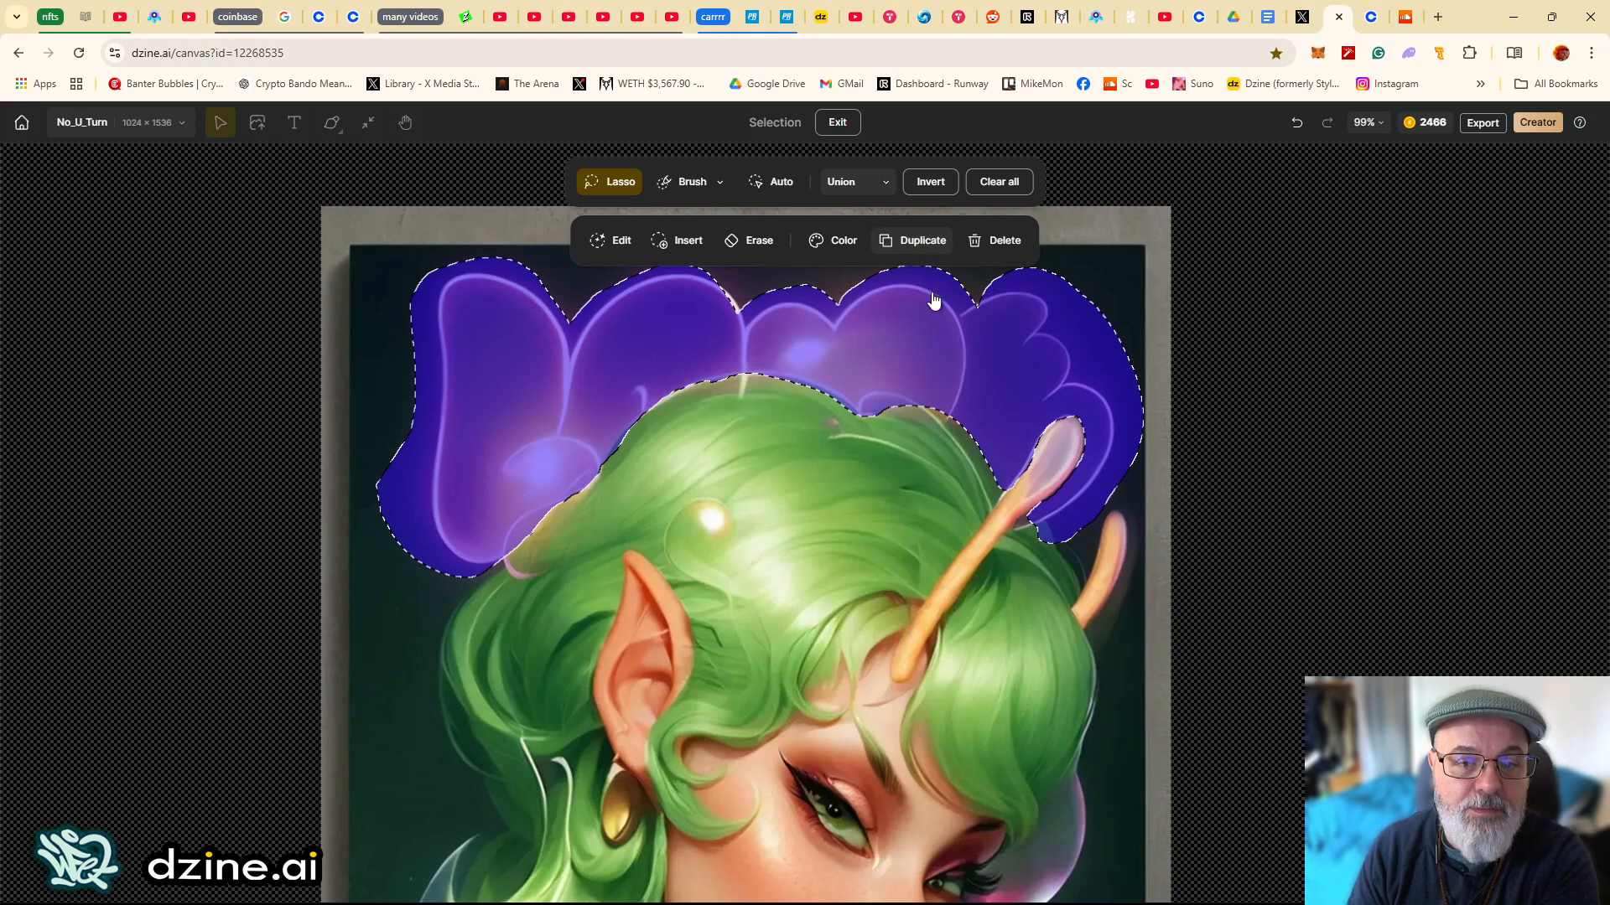
pyautogui.click(922, 241)
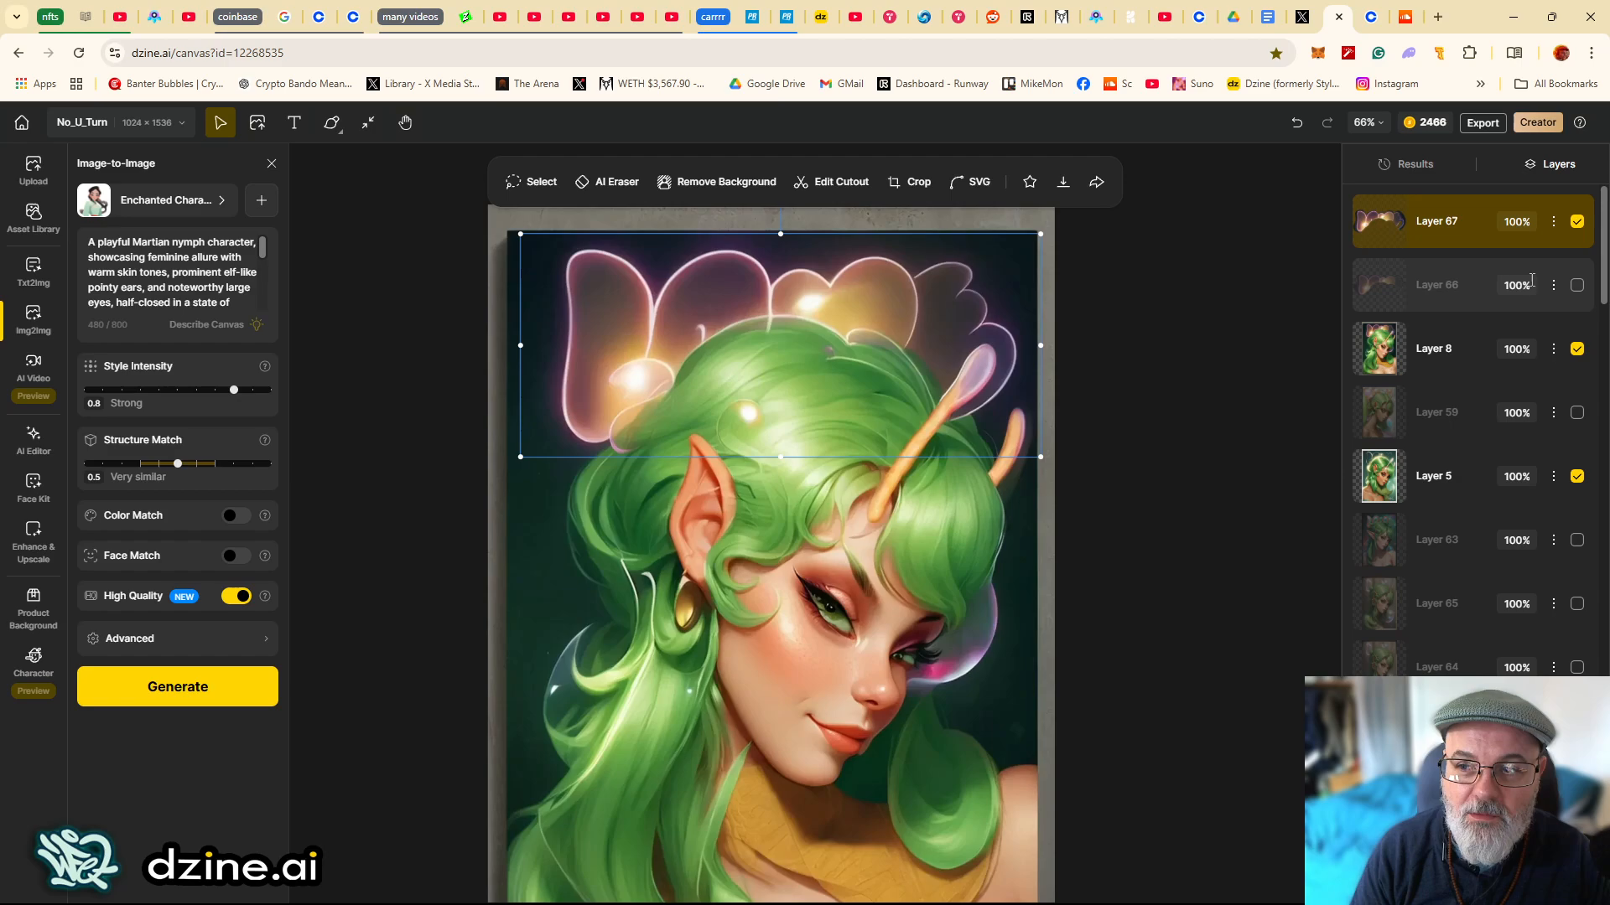
# - Move the new Layer 67 below Layer 66, then hide Layer 67 and Layer 8
pyautogui.moveTo(1376, 223); pyautogui.dragTo(1383, 316)
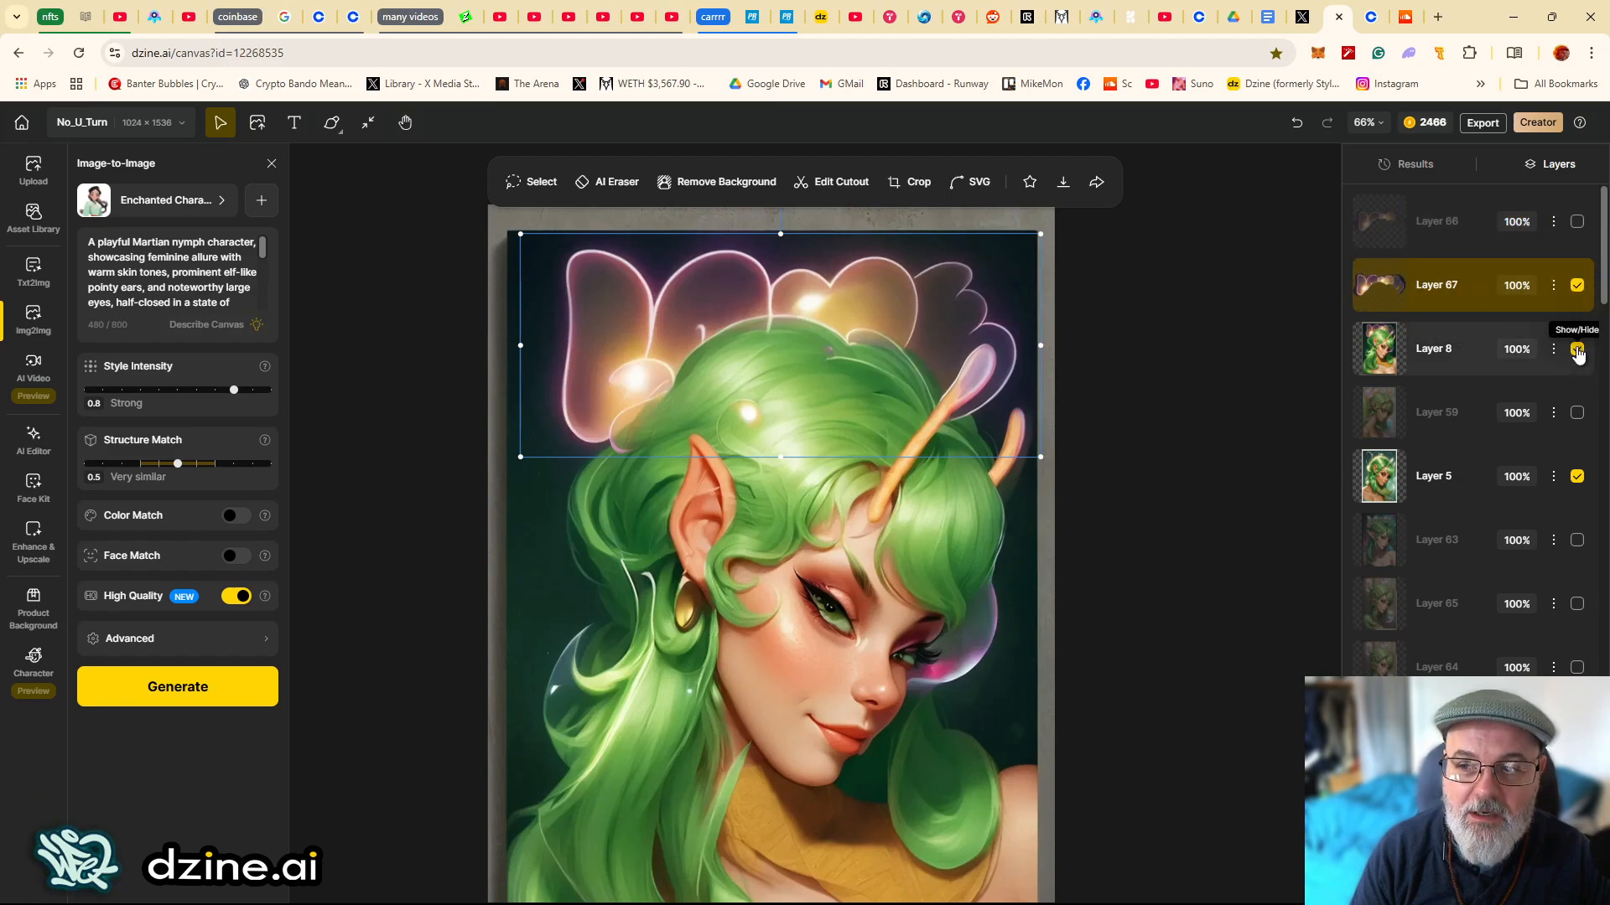
pyautogui.click(1577, 285)
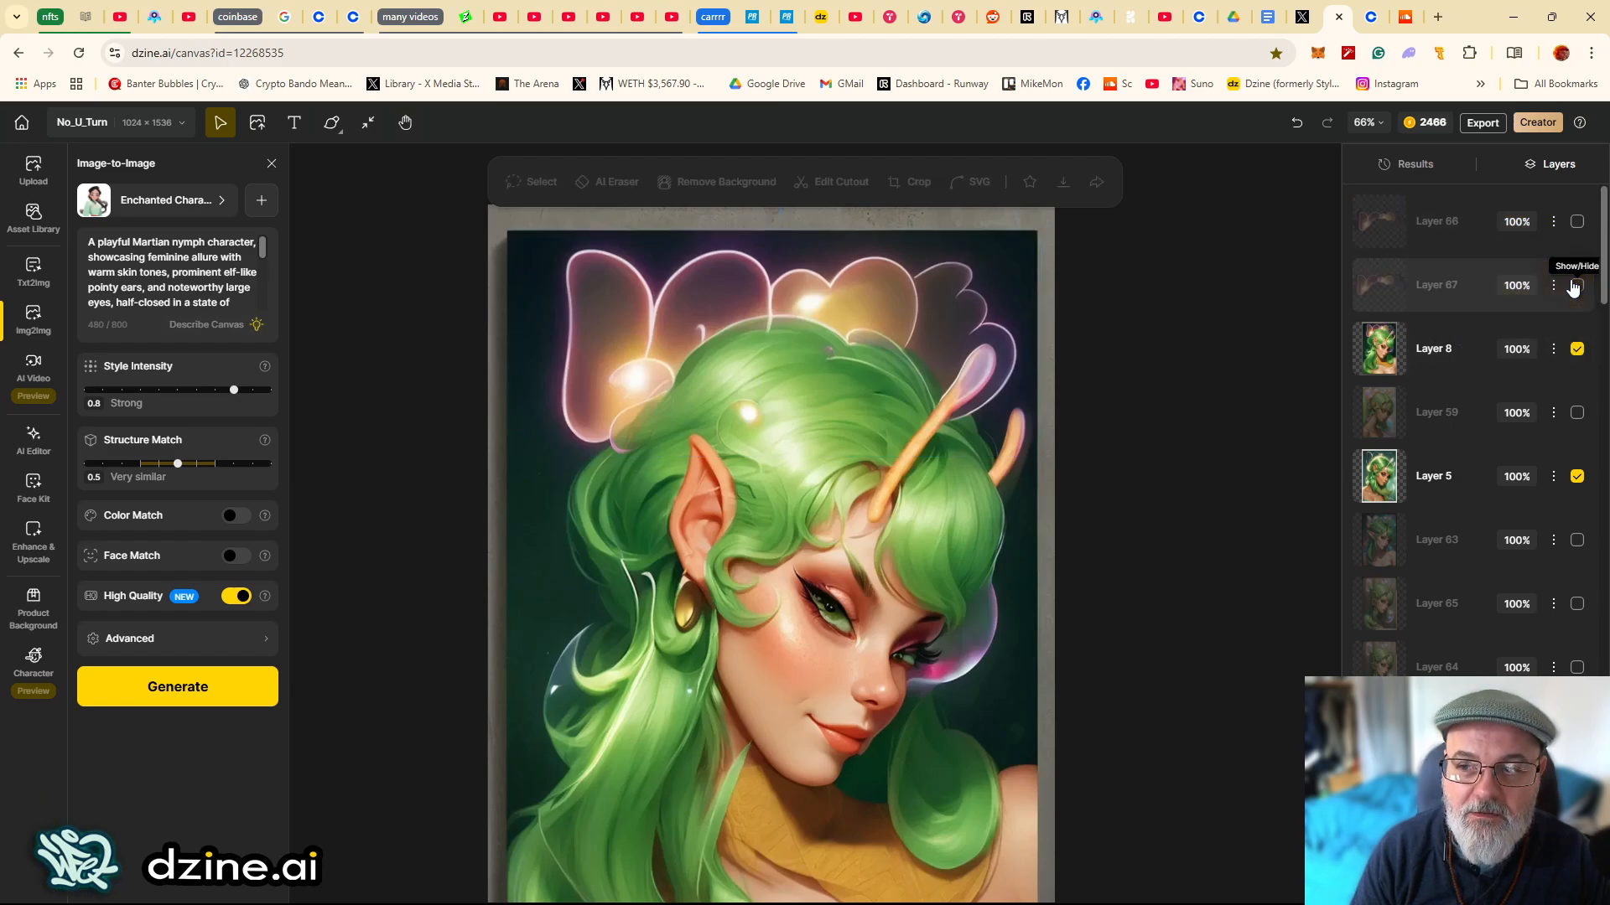
pyautogui.click(1577, 349)
pyautogui.click(1577, 350)
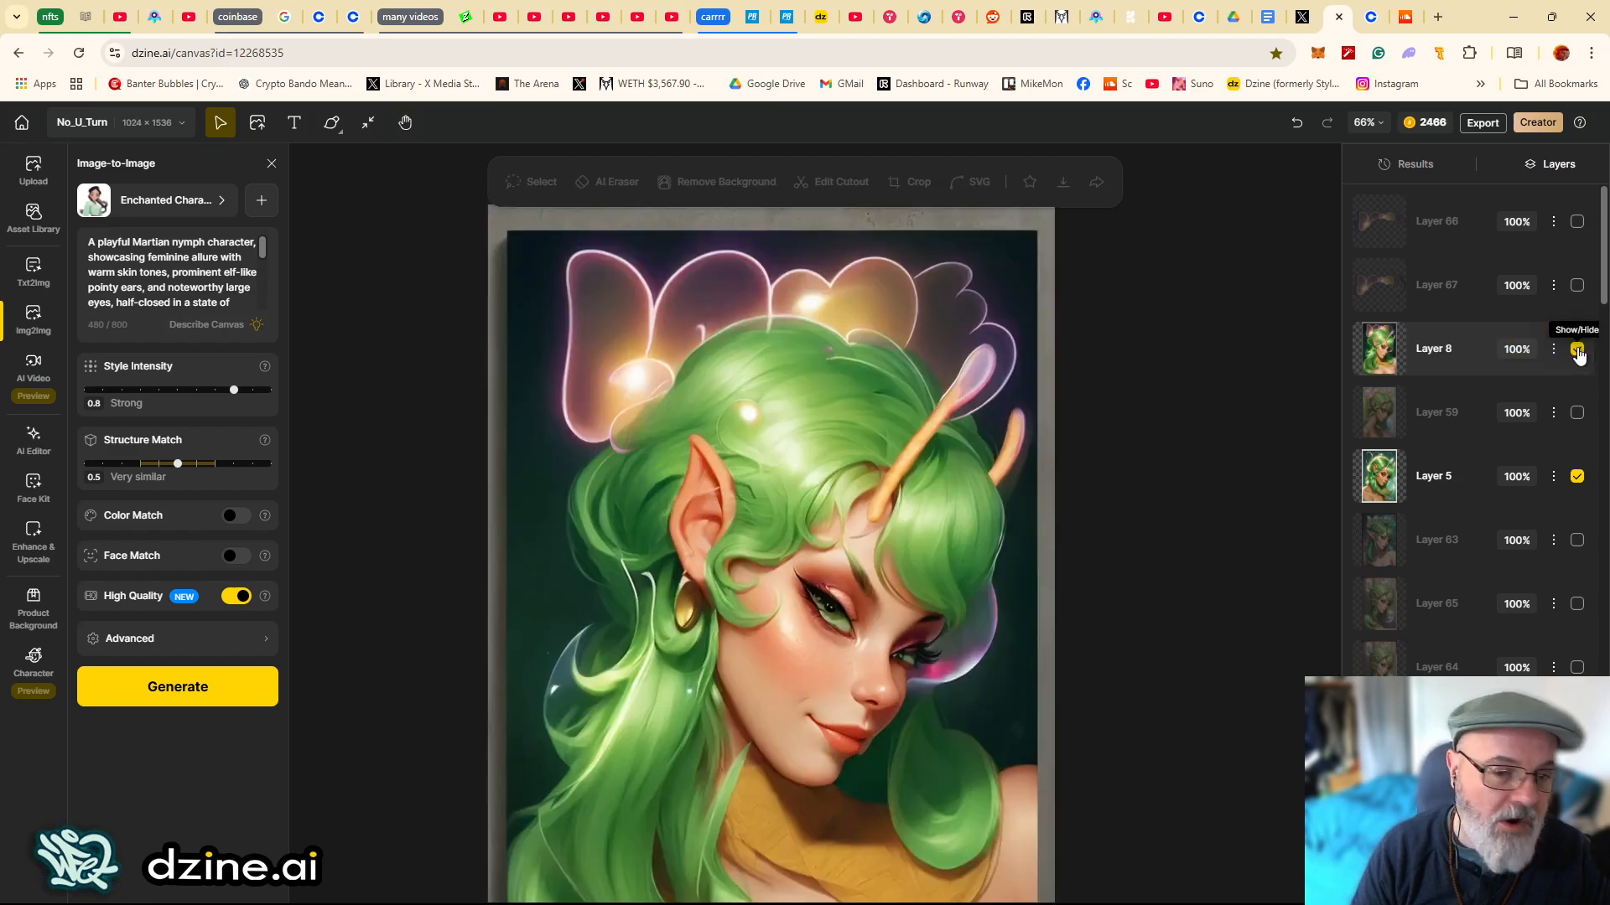
pyautogui.click(1577, 351)
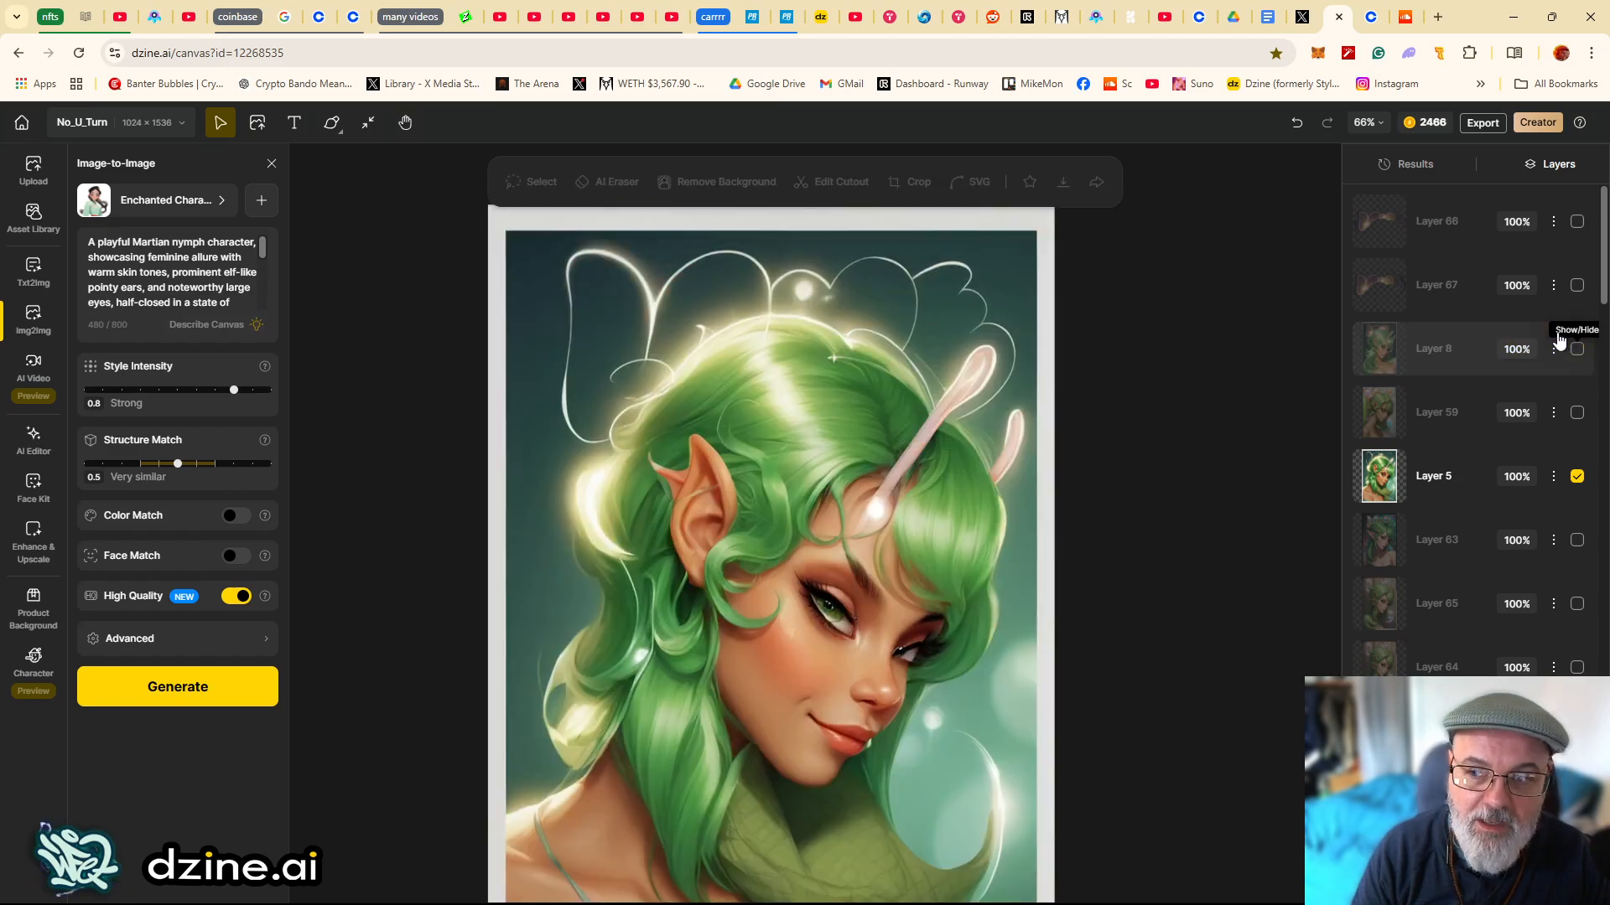
# - Show Layer 66 over Layer 5 and select it
pyautogui.click(1577, 223)
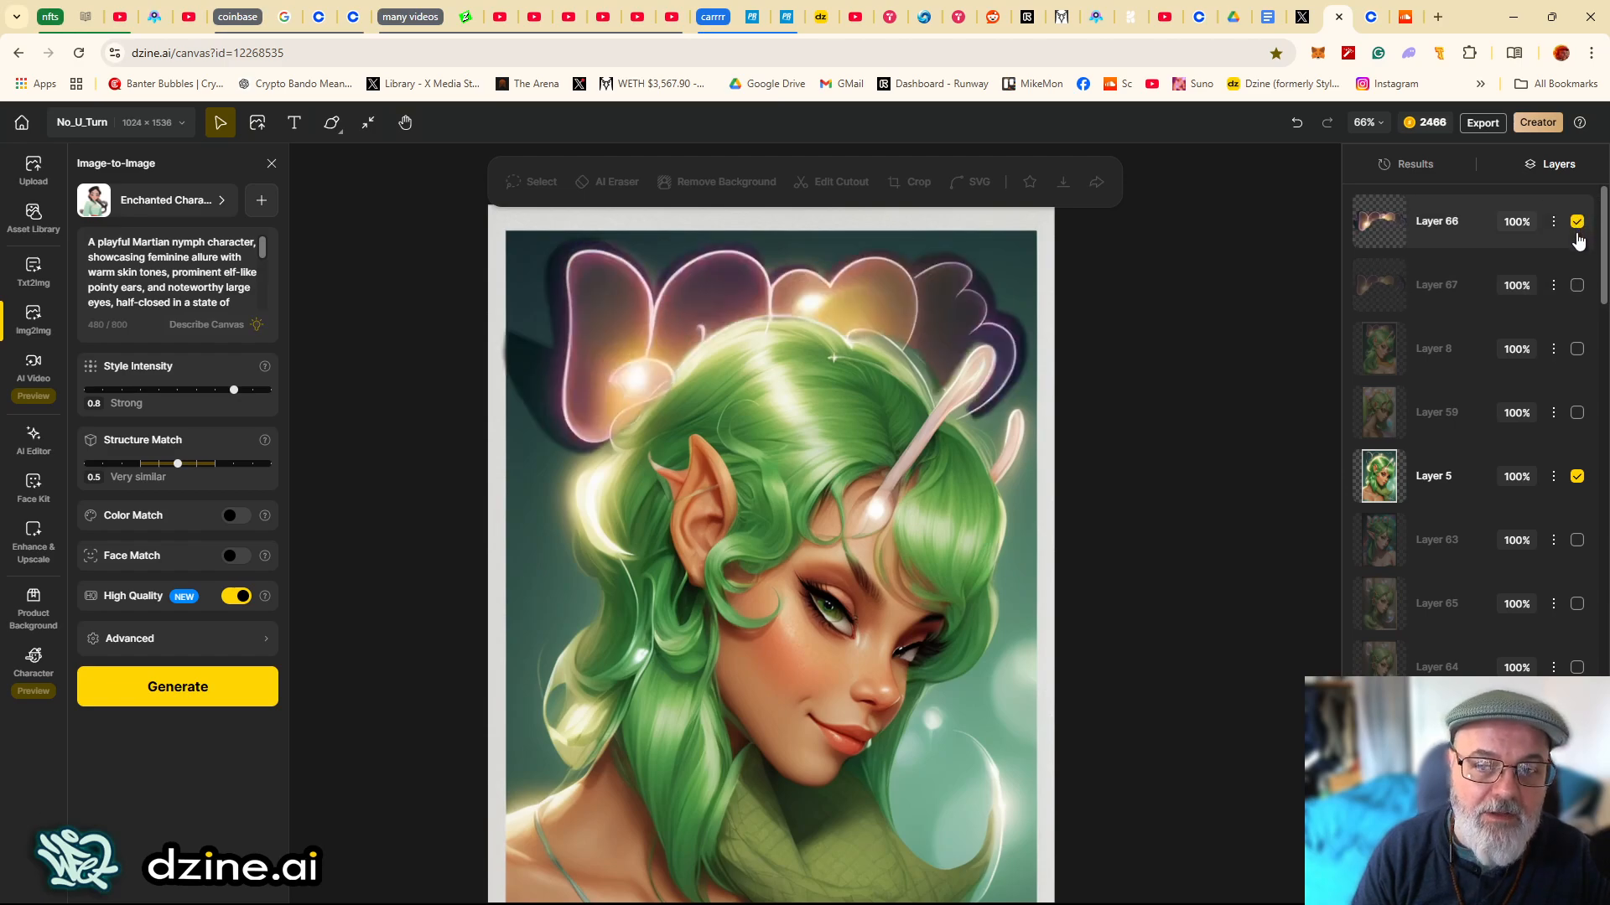
pyautogui.click(1577, 240)
pyautogui.click(1577, 228)
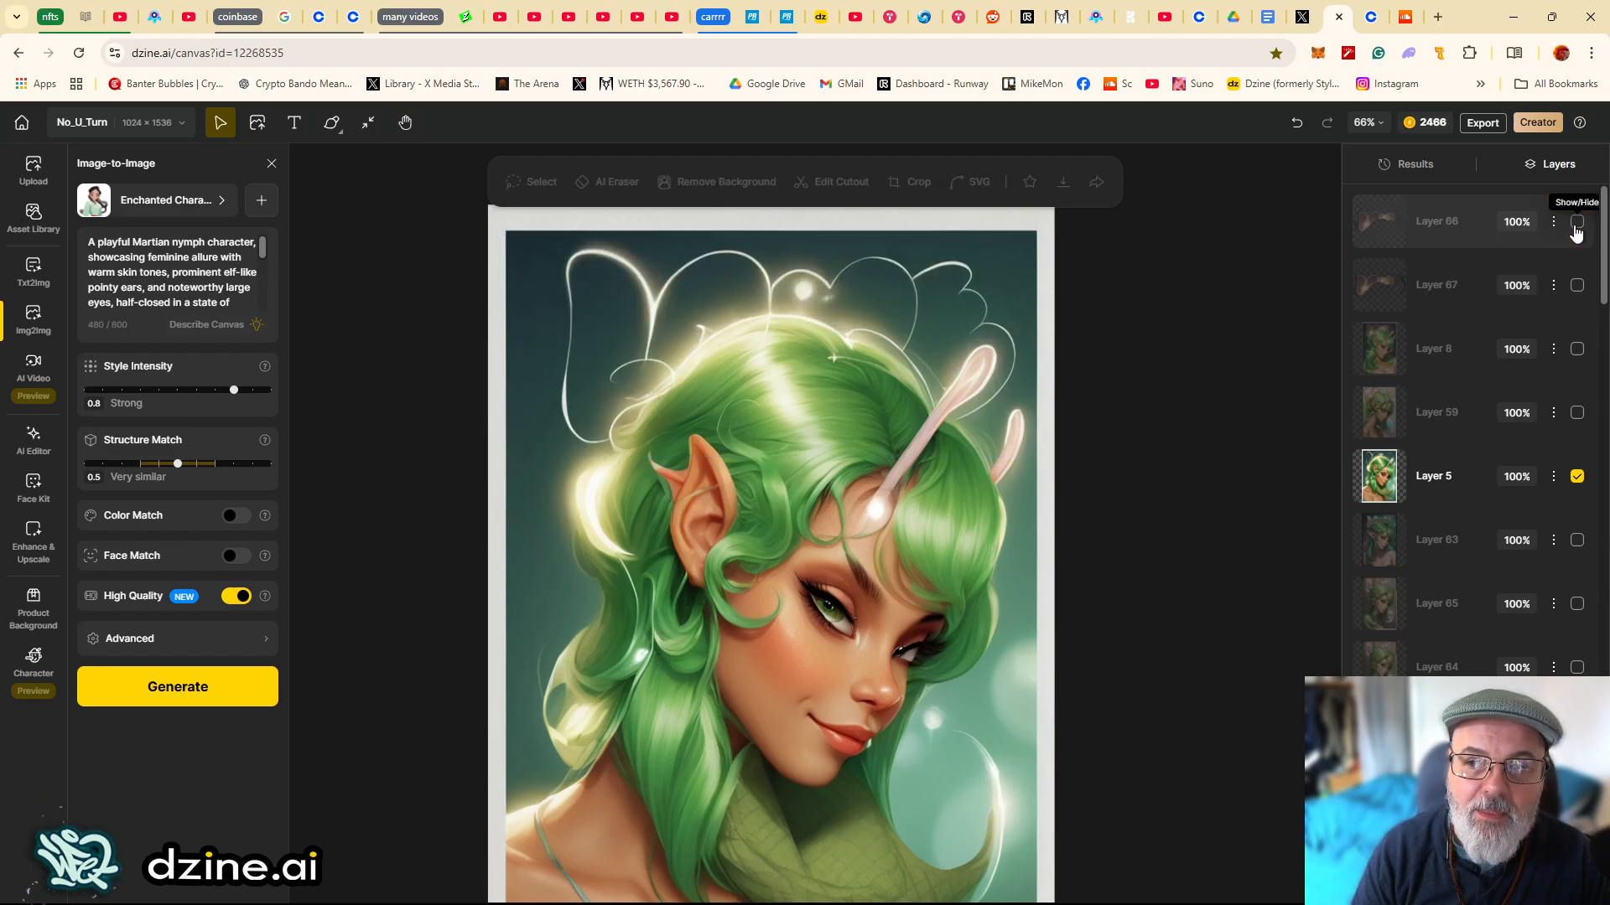
pyautogui.click(1577, 228)
pyautogui.click(1417, 246)
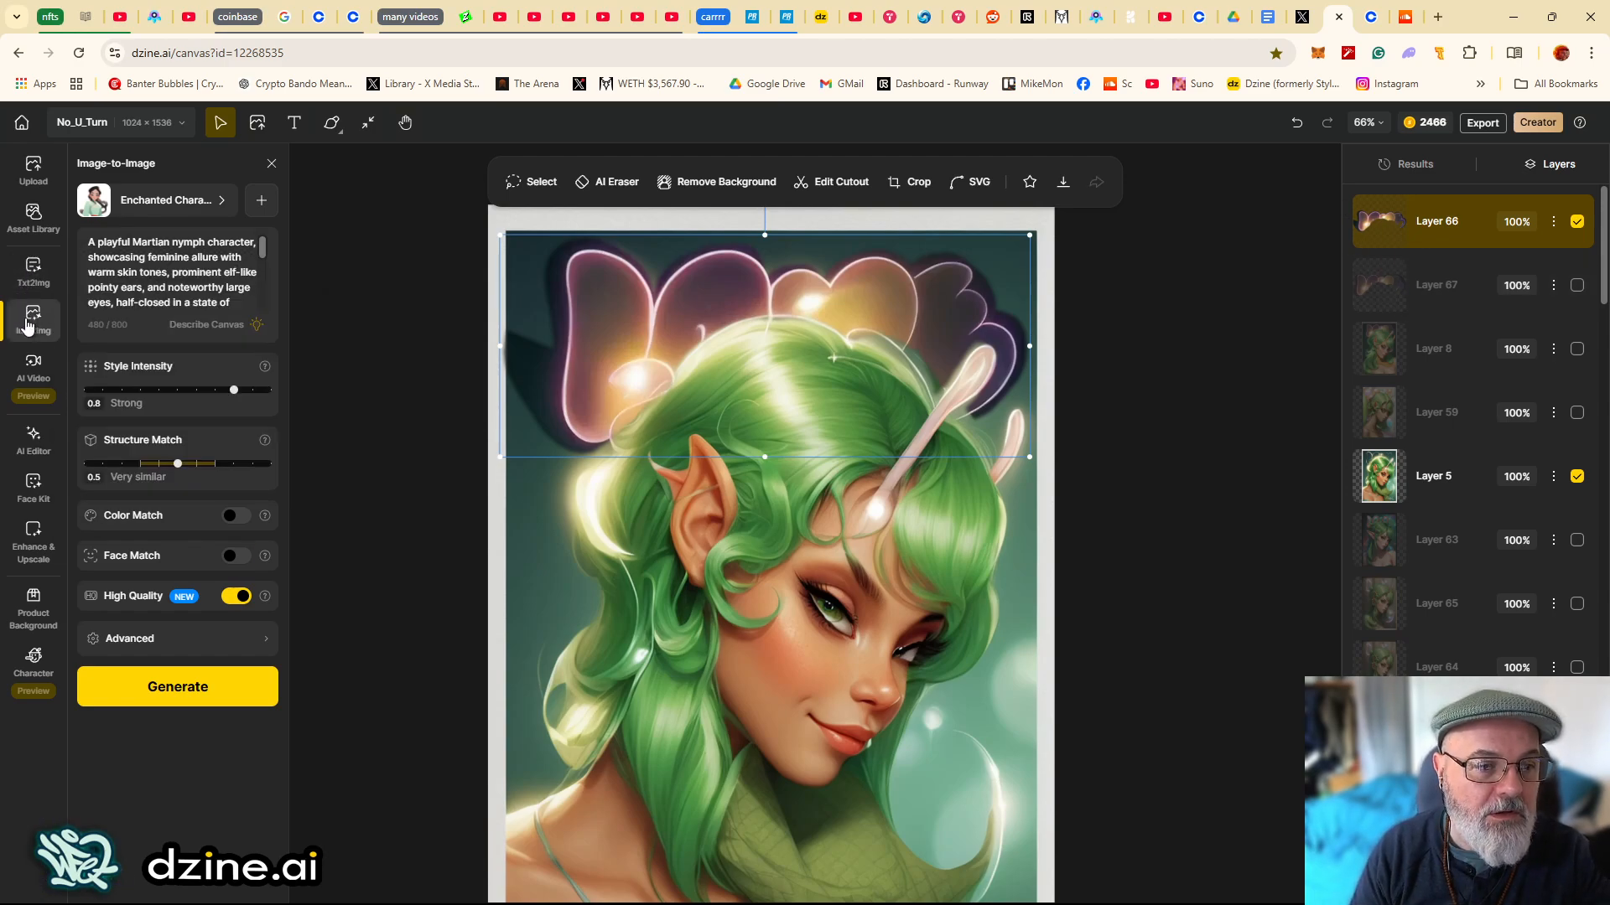
# - Deselect the layer and open the AI Eraser tool from the AI Editor
pyautogui.click(30, 371)
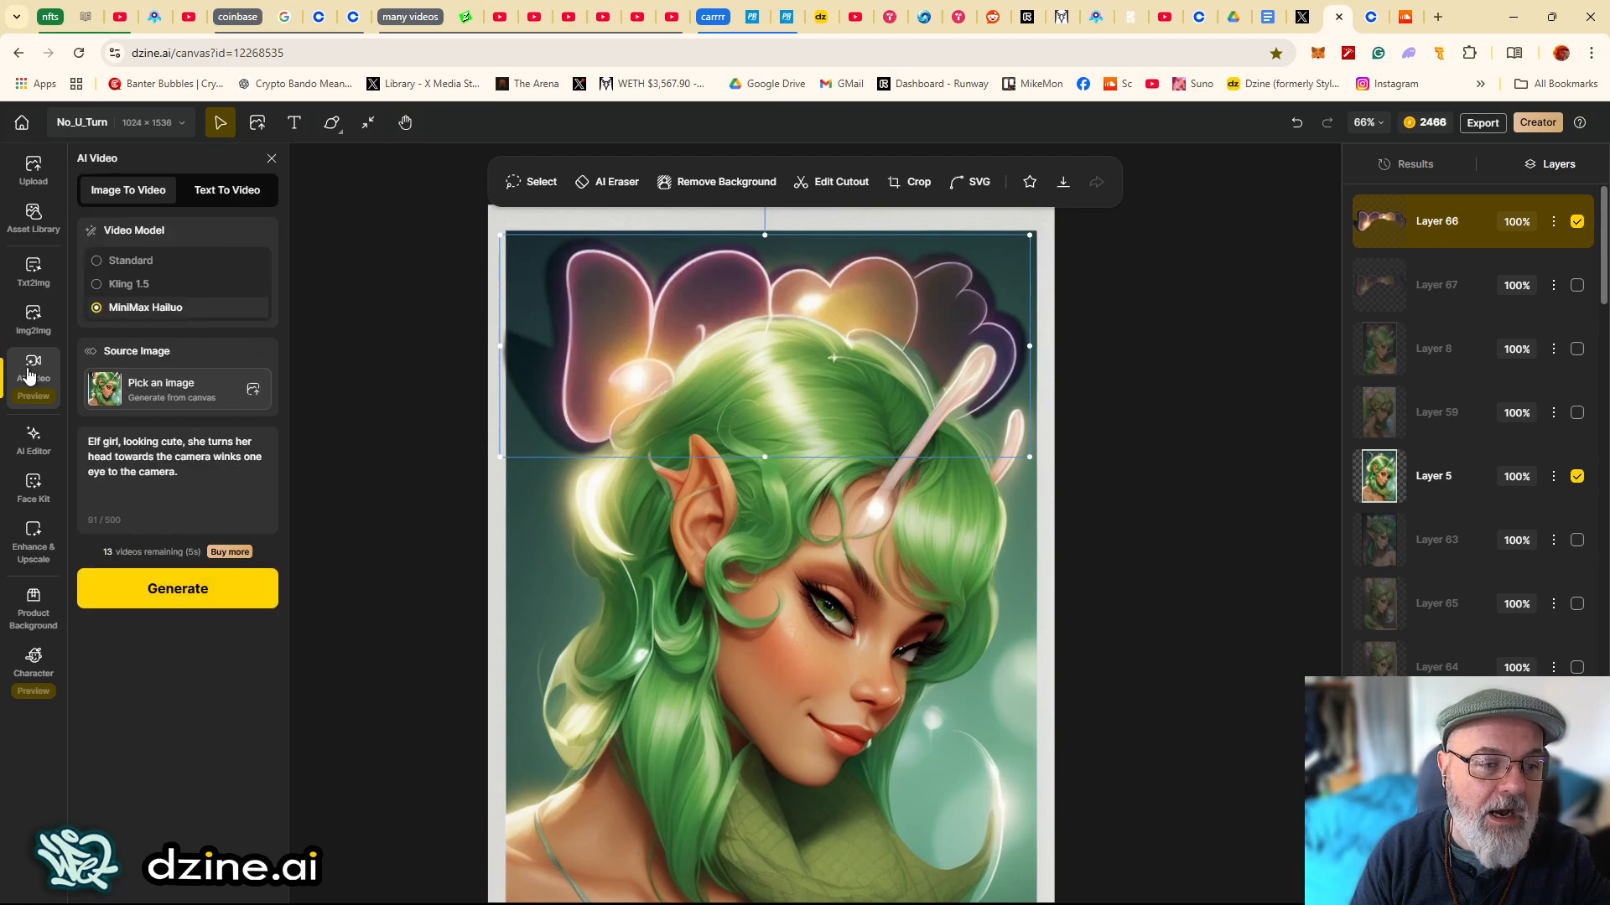
pyautogui.click(34, 317)
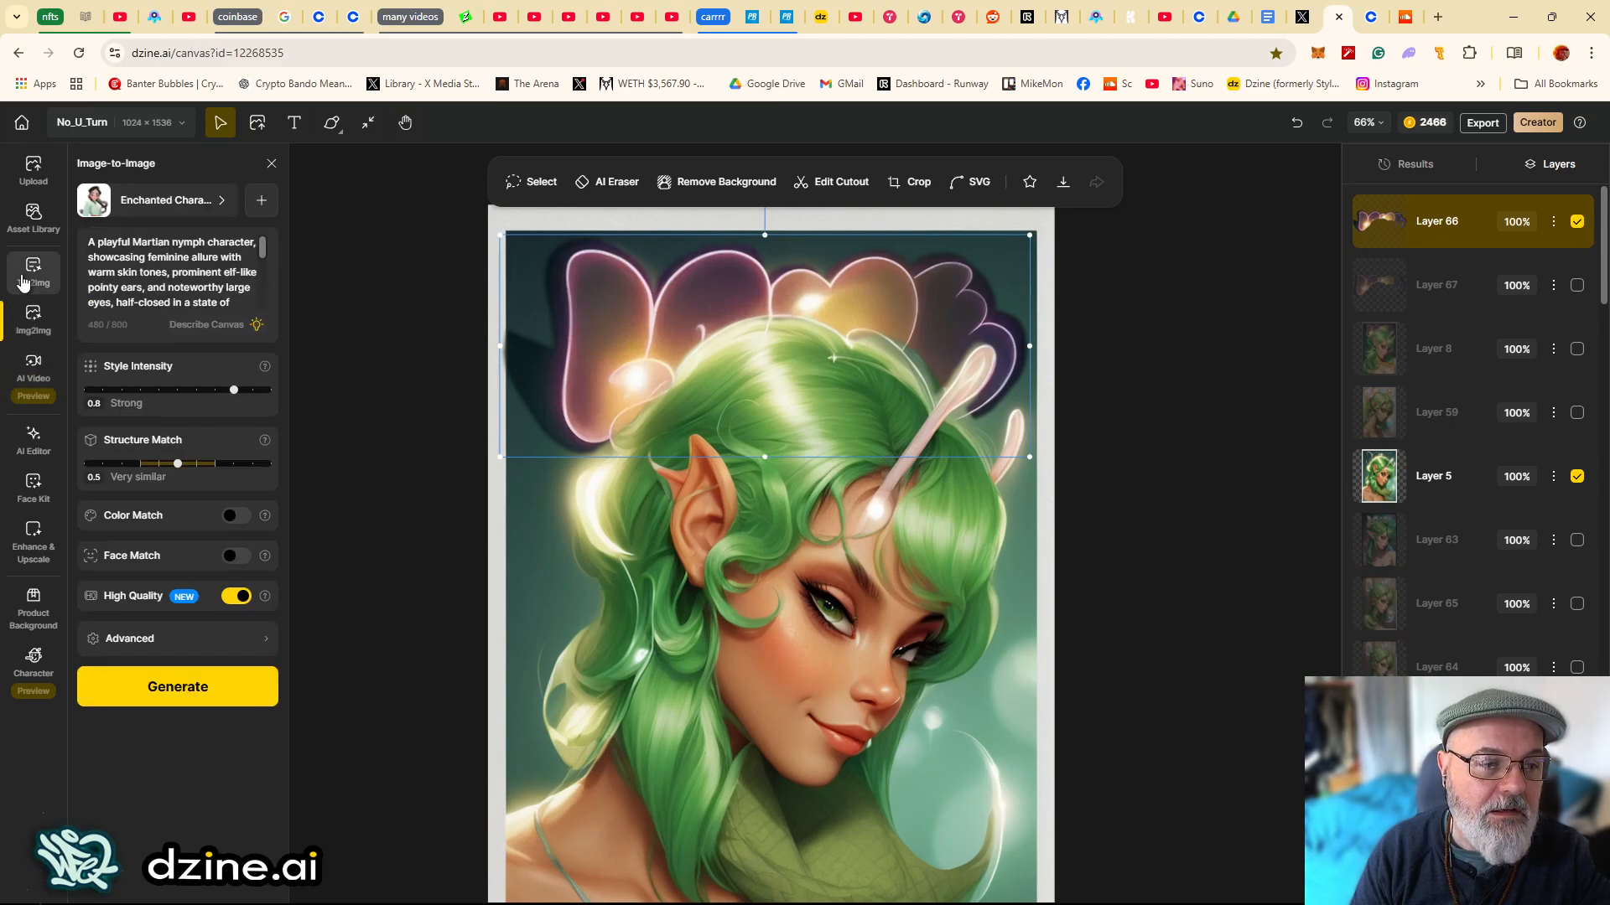
pyautogui.click(34, 437)
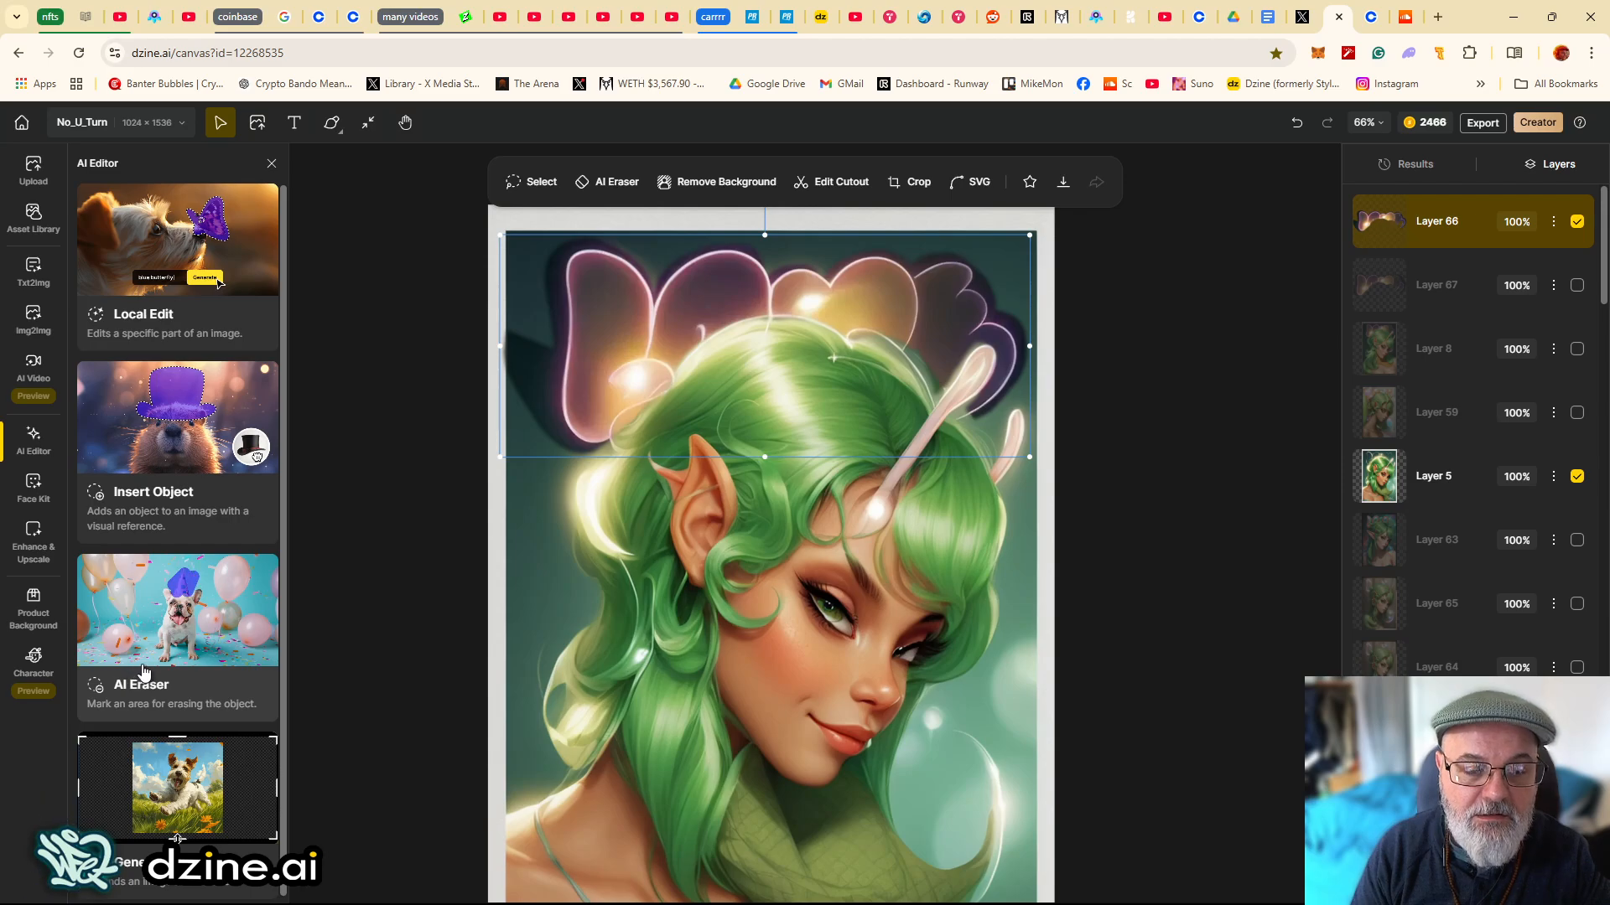
pyautogui.click(480, 488)
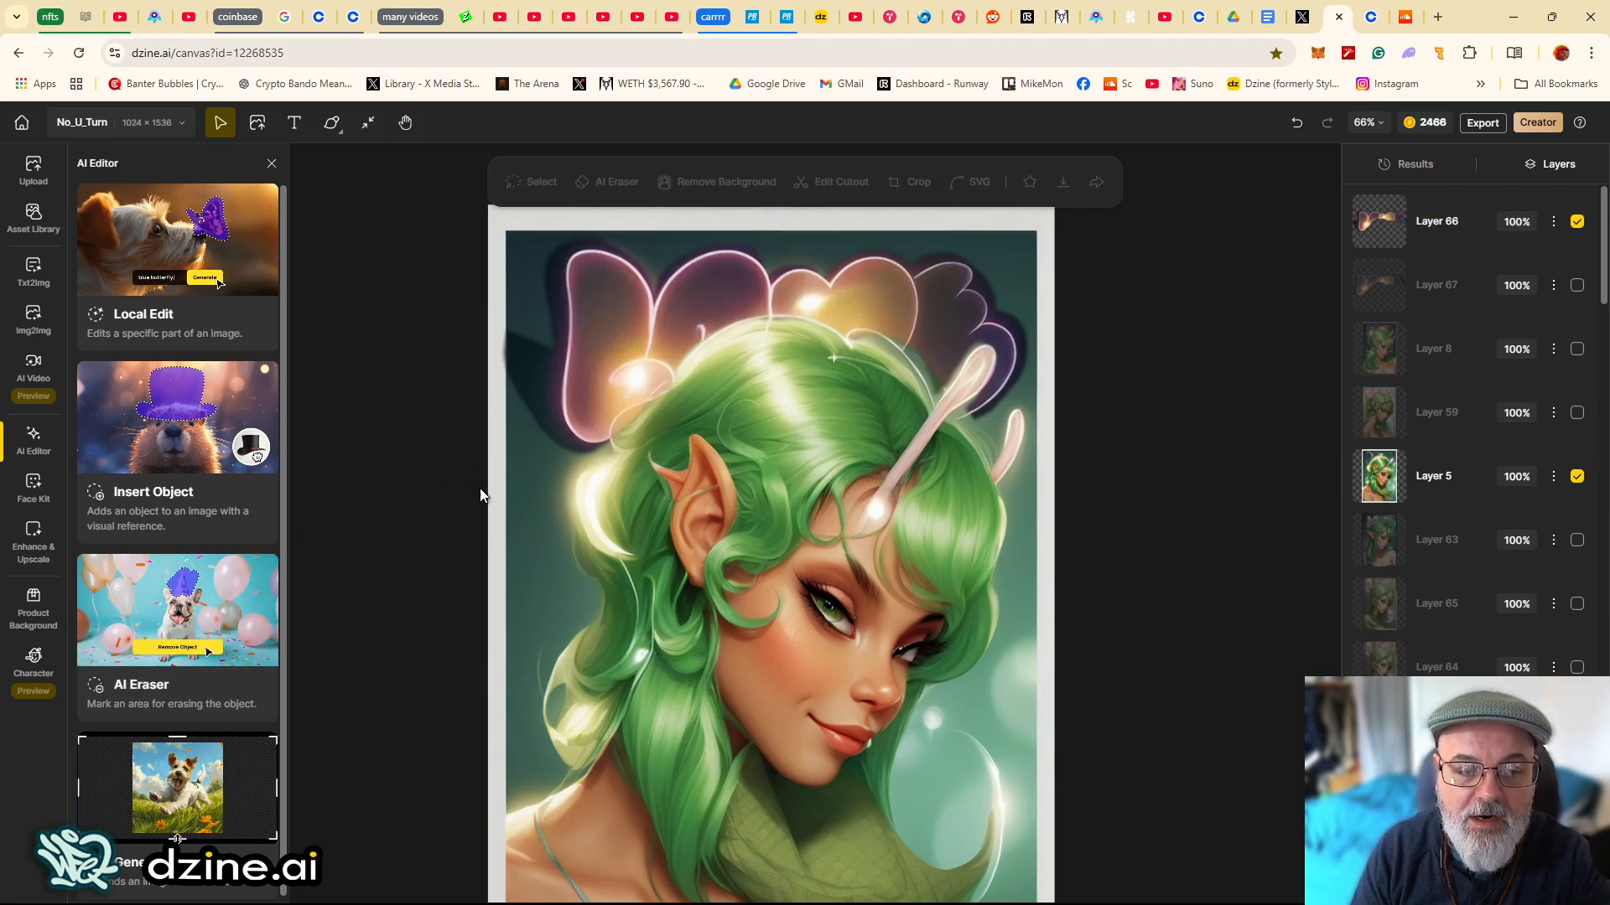
pyautogui.click(129, 562)
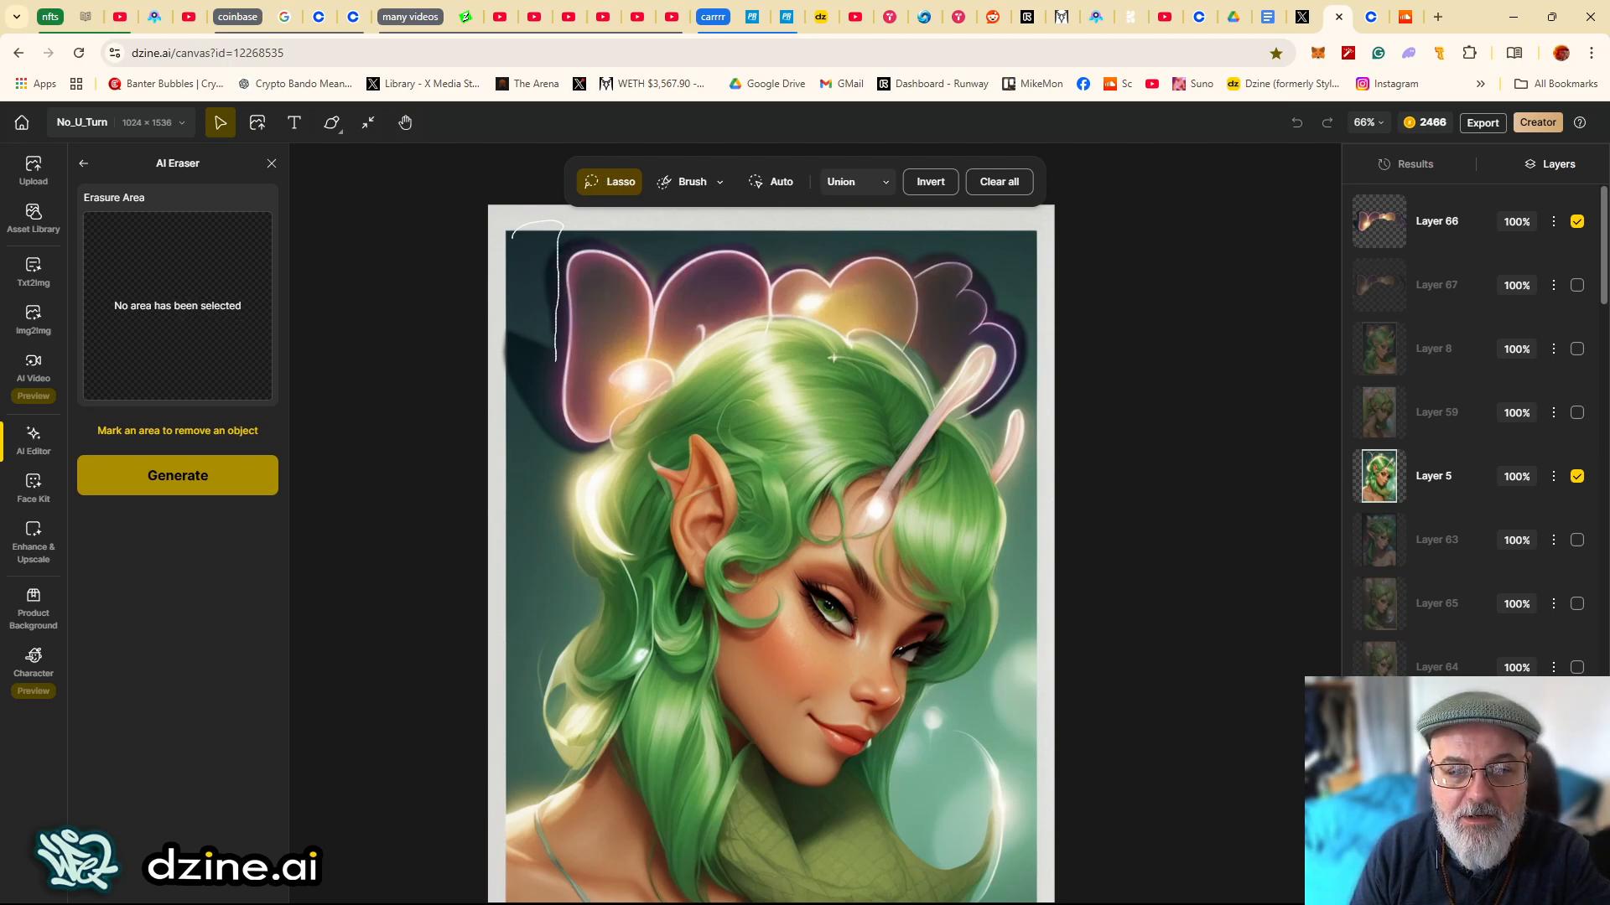
pyautogui.moveTo(563, 449)
pyautogui.mouseDown()
pyautogui.moveTo(495, 394)
pyautogui.moveTo(524, 214)
pyautogui.moveTo(513, 235)
pyautogui.mouseUp()
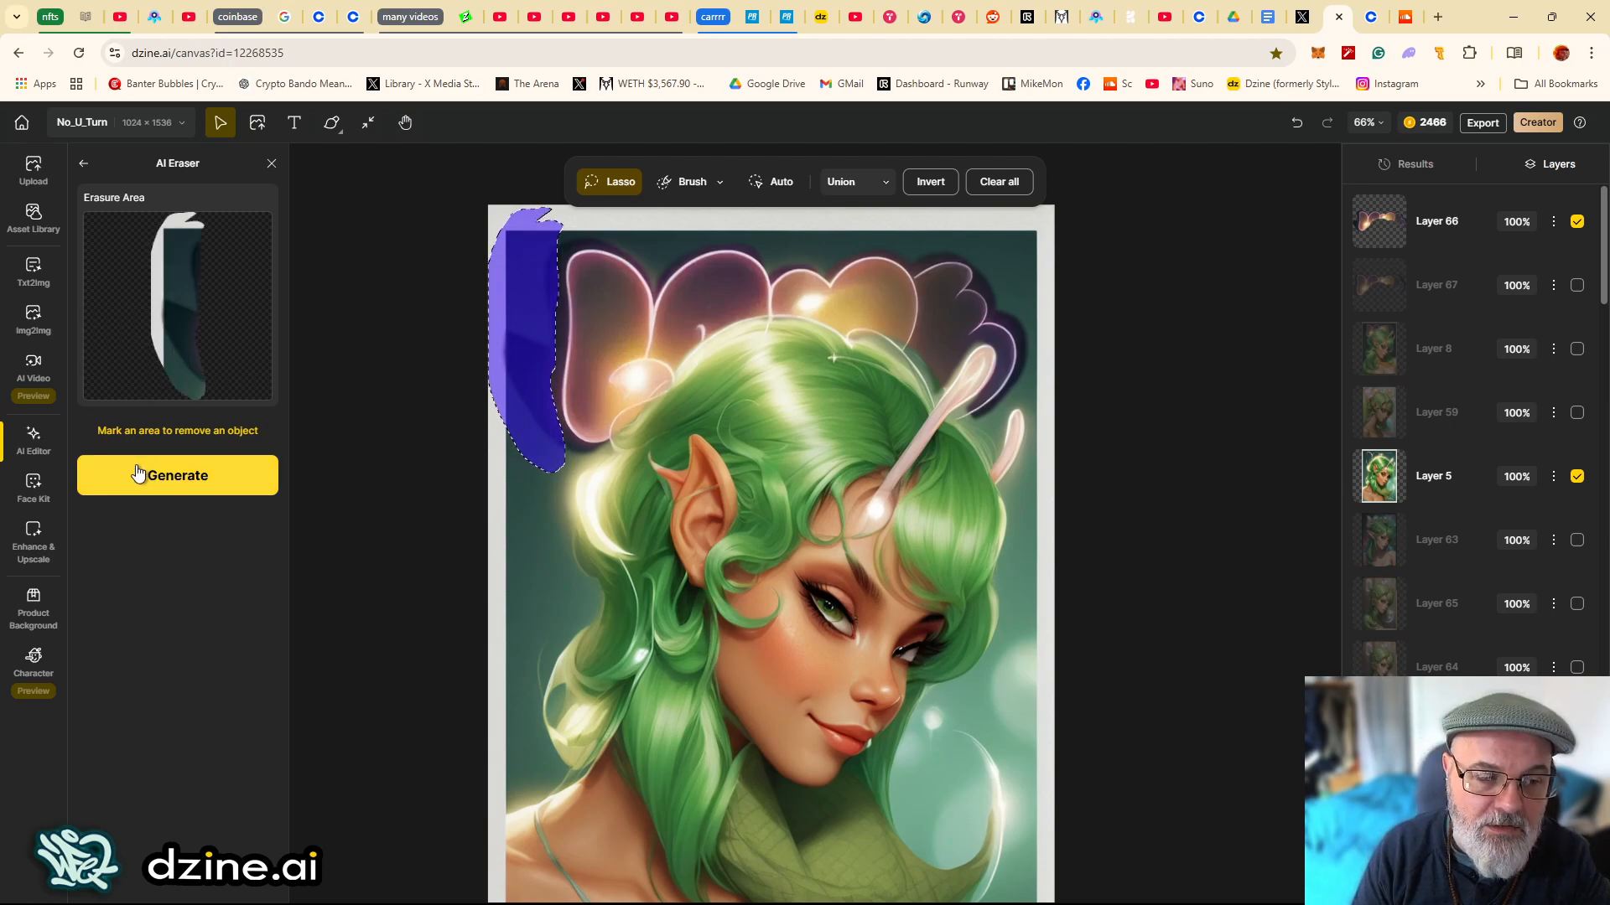
pyautogui.click(164, 485)
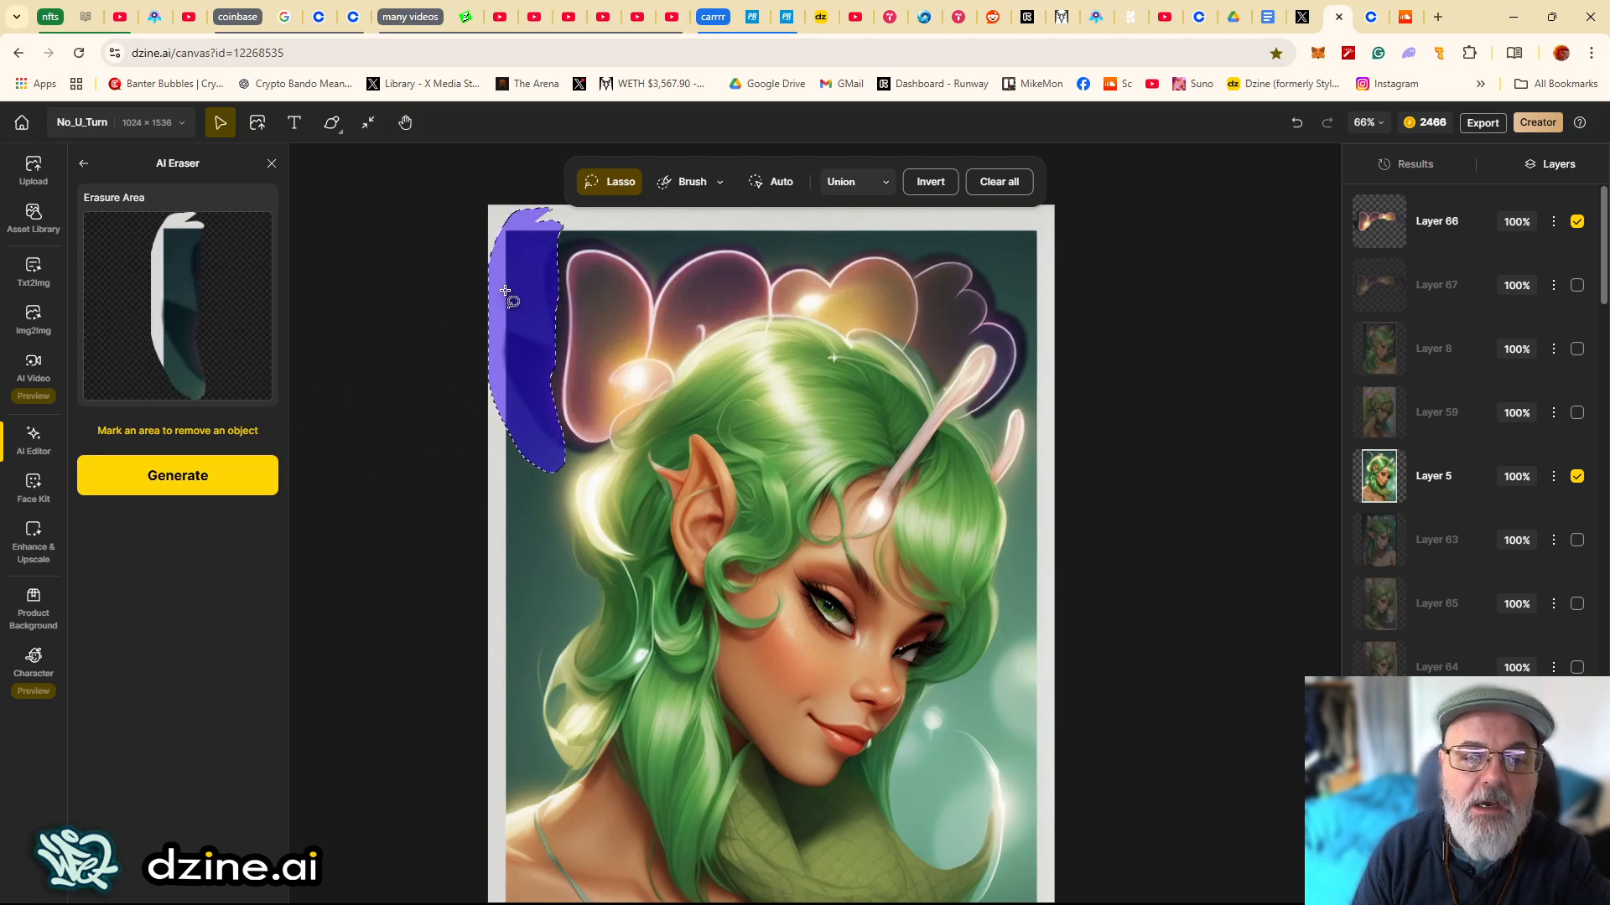
pyautogui.click(19, 443)
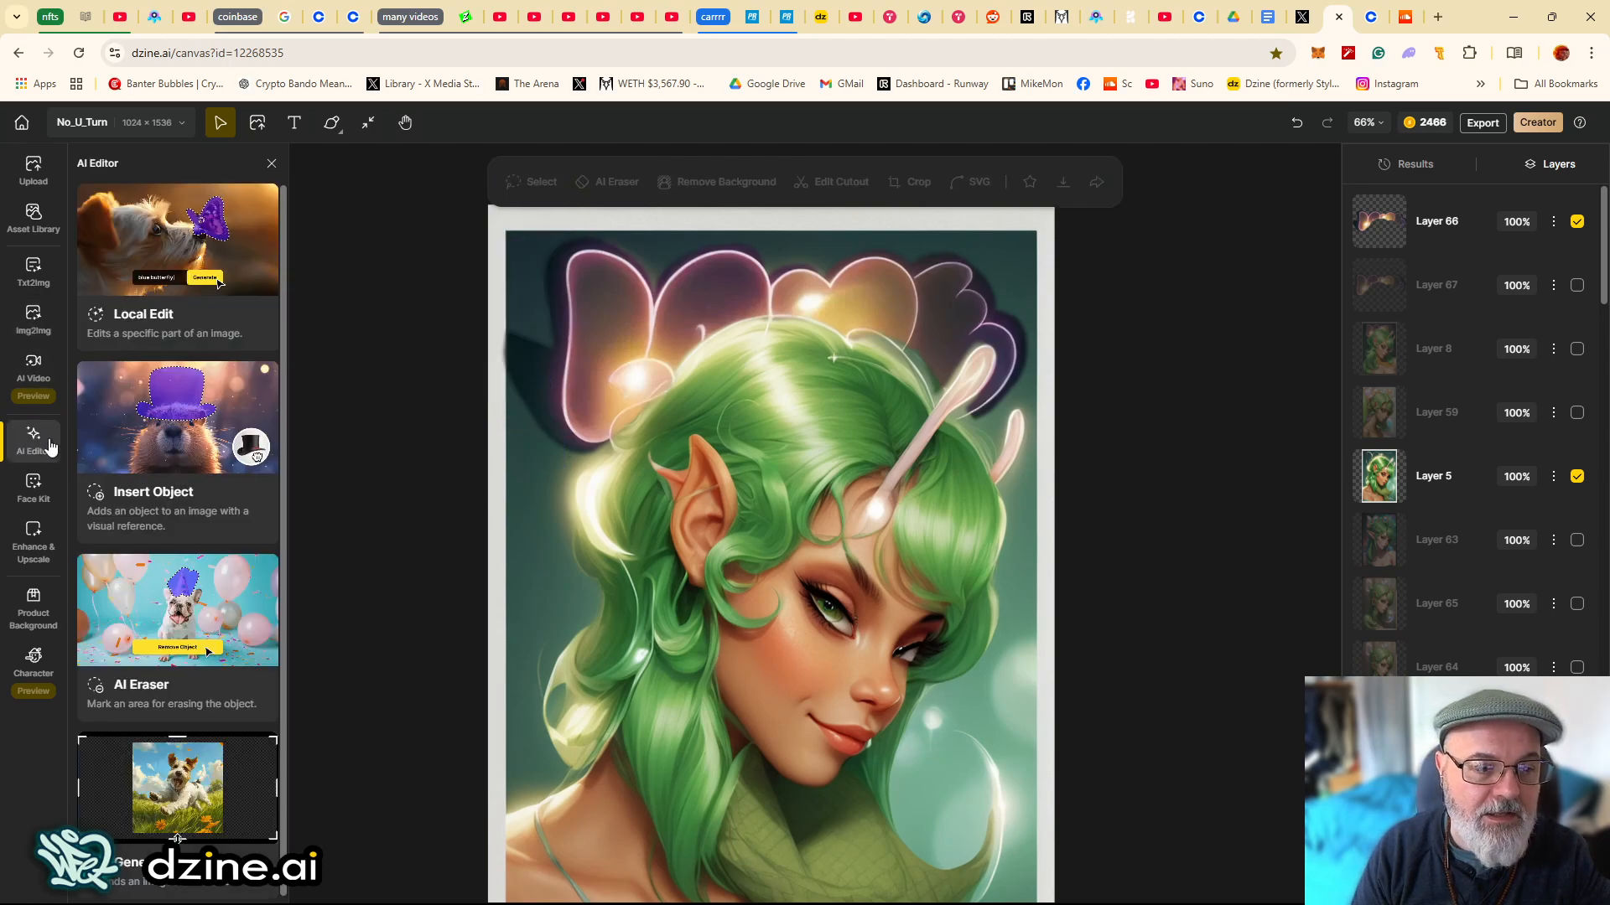
# - Open Local Edit, set Style Intensity to 0.2 and lasso the dark area left of the glowing petals
pyautogui.click(154, 278)
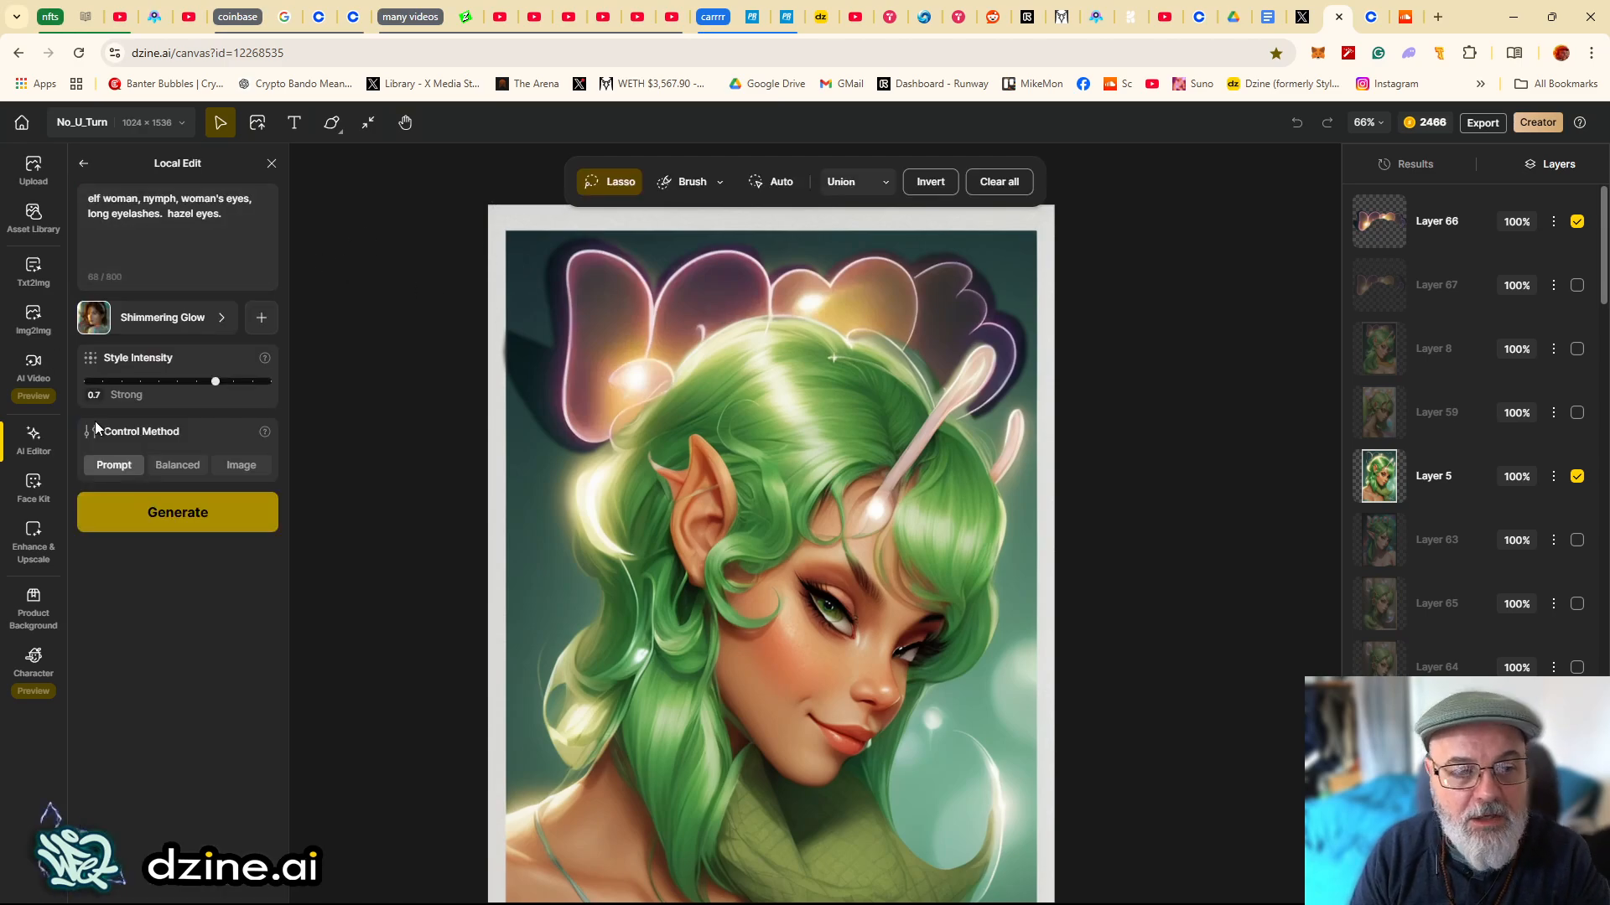
pyautogui.moveTo(216, 381); pyautogui.dragTo(121, 382)
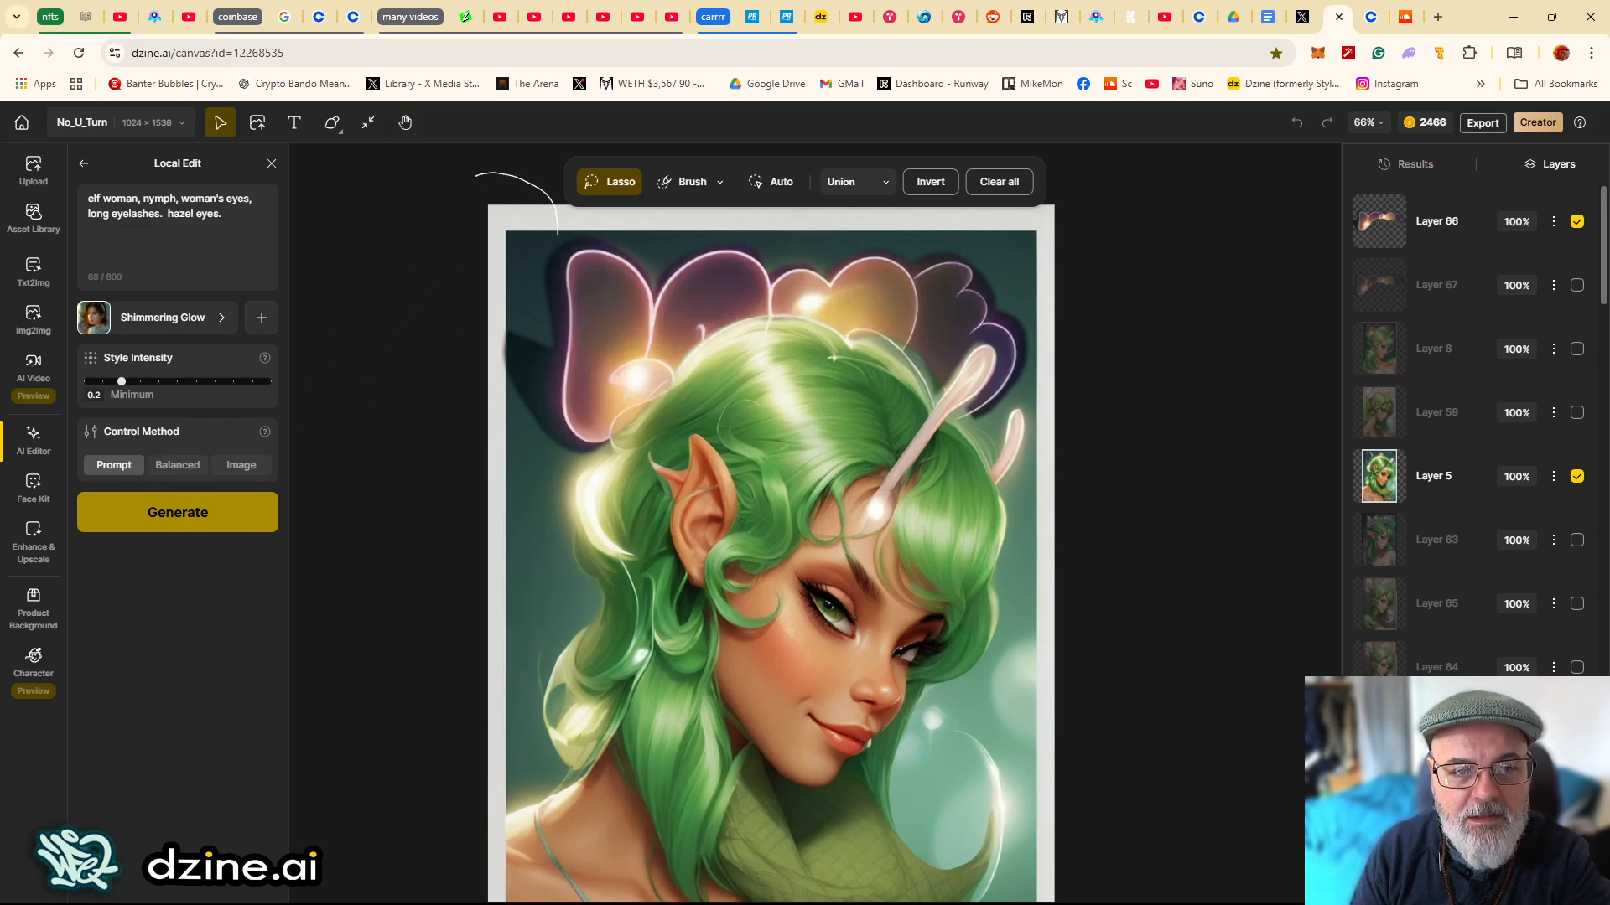
pyautogui.moveTo(551, 407)
pyautogui.mouseDown()
pyautogui.moveTo(464, 354)
pyautogui.moveTo(541, 189)
pyautogui.mouseUp()
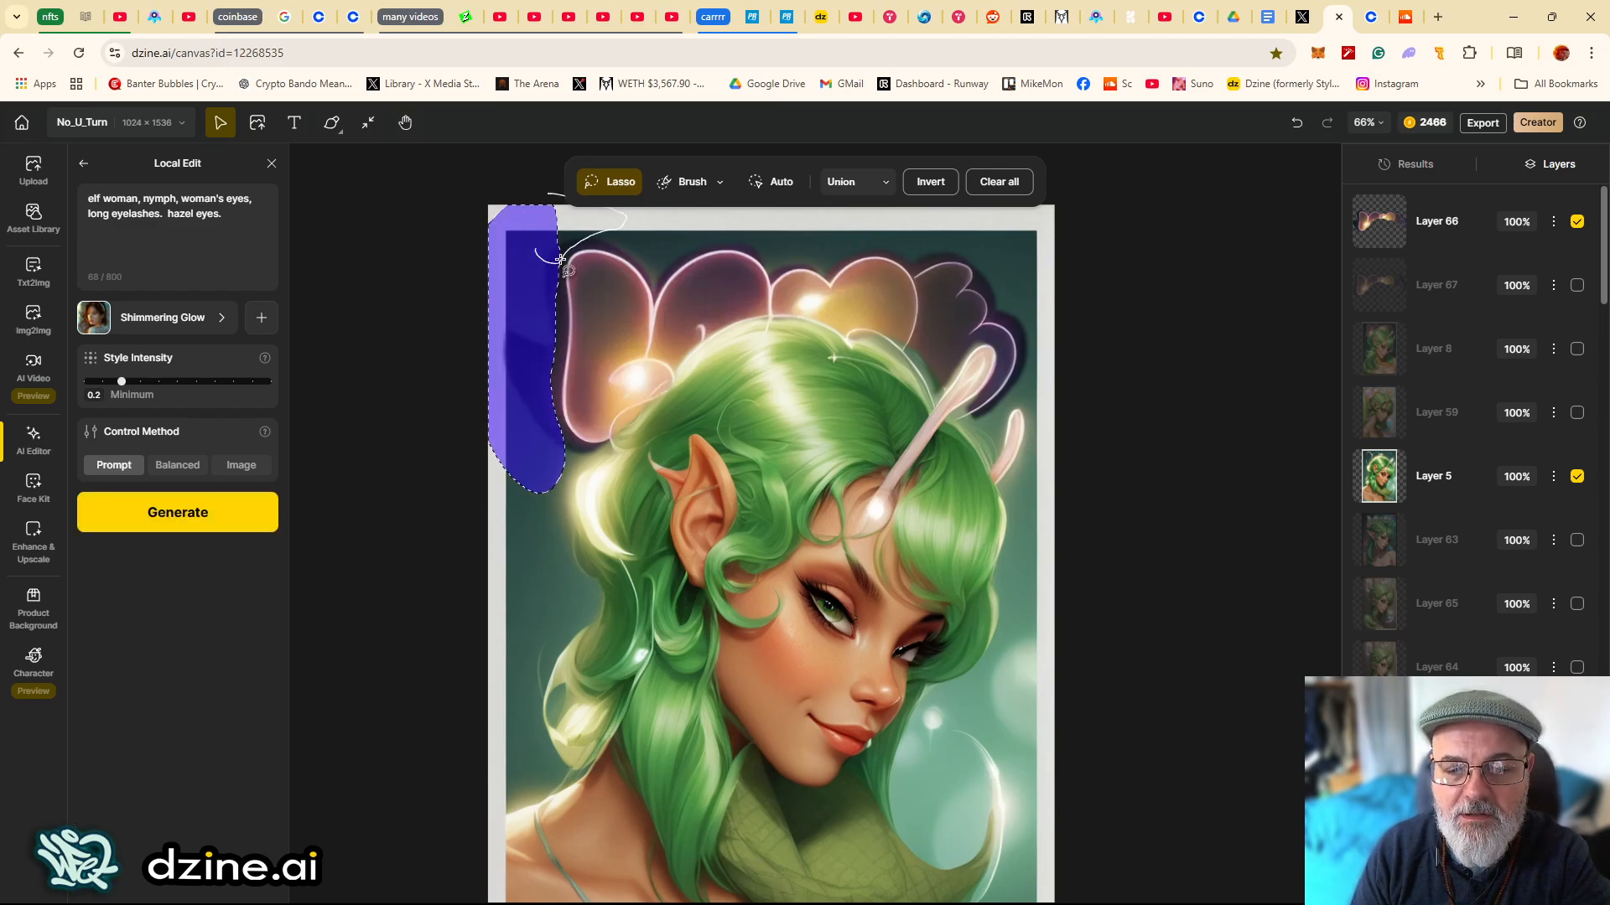
pyautogui.moveTo(560, 260); pyautogui.dragTo(564, 266)
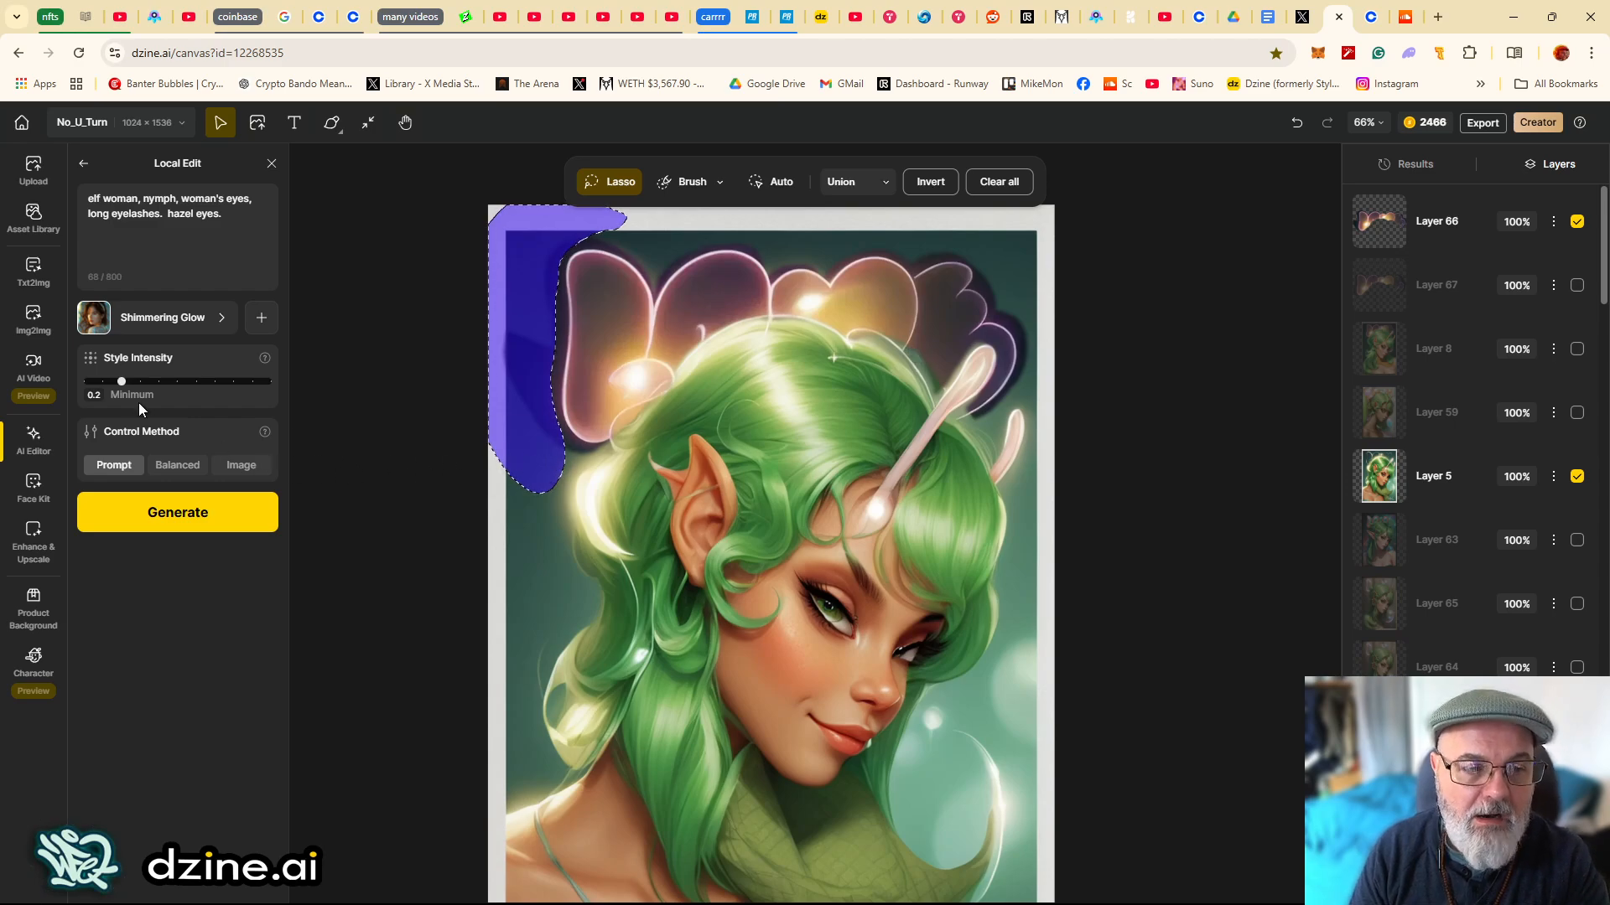
# - Select Layer 66 and inspect it on its own in Select mode before exiting
pyautogui.click(34, 316)
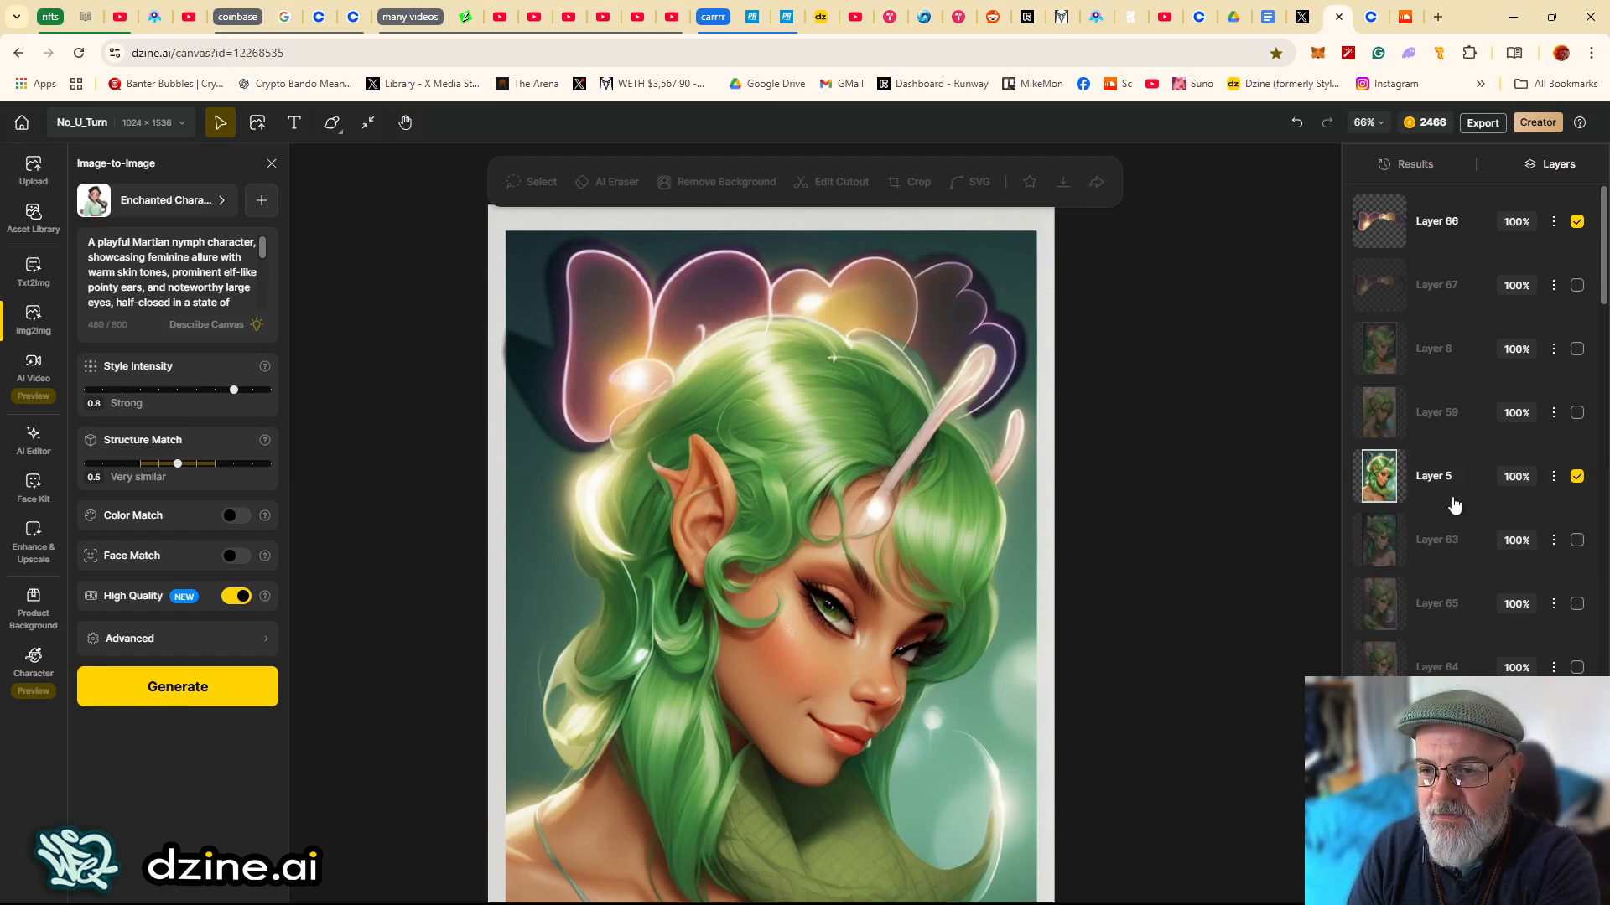
pyautogui.click(1440, 225)
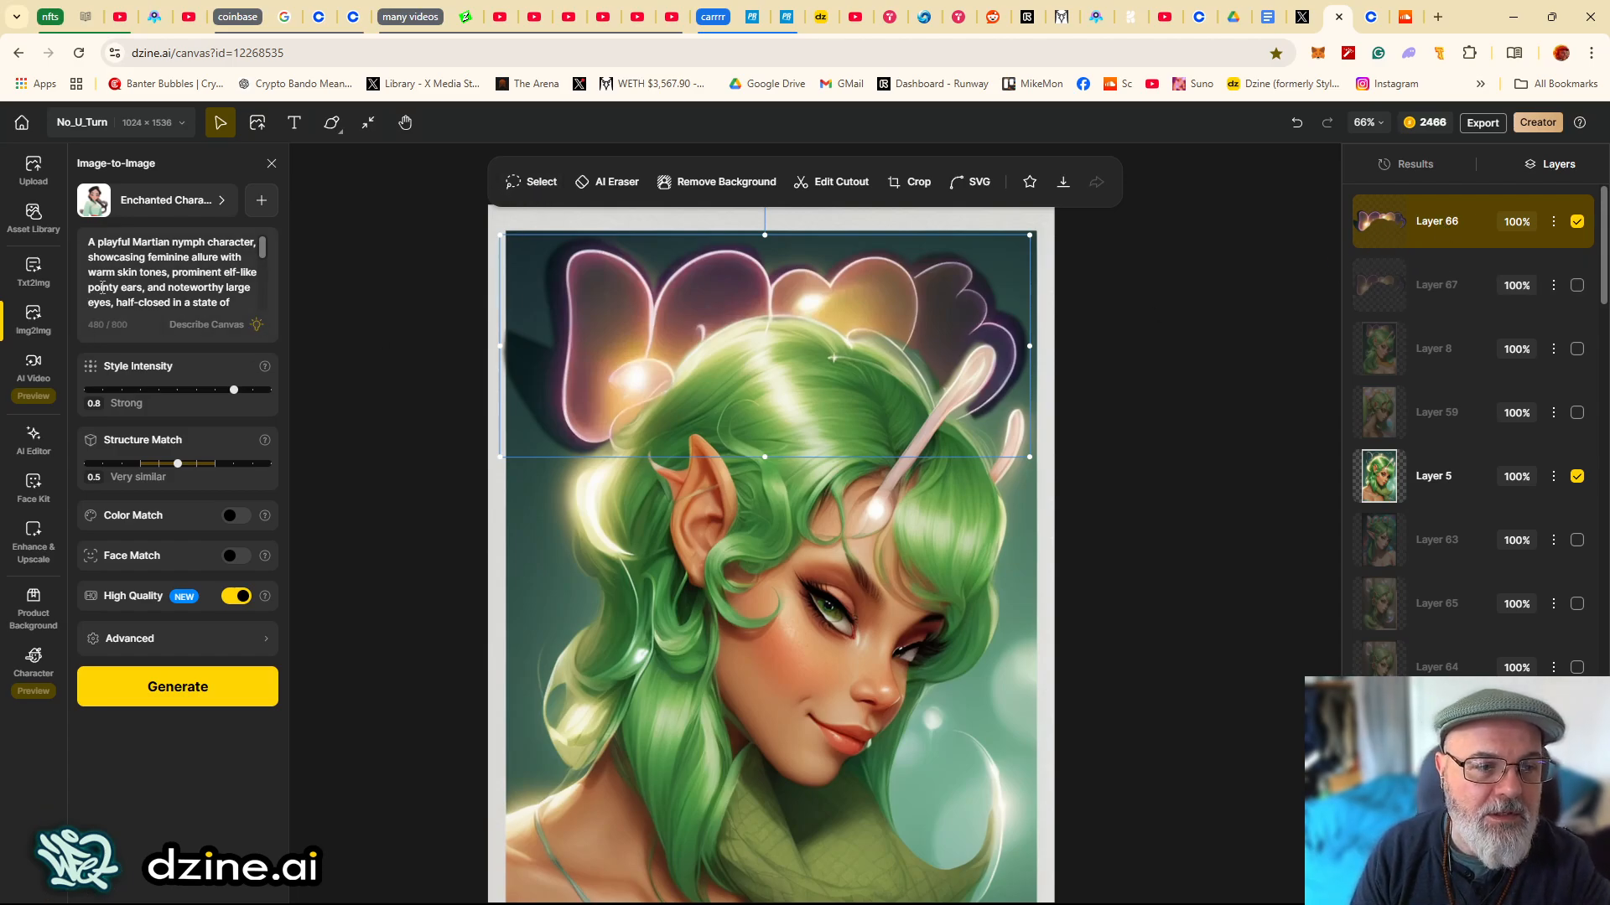
pyautogui.click(531, 182)
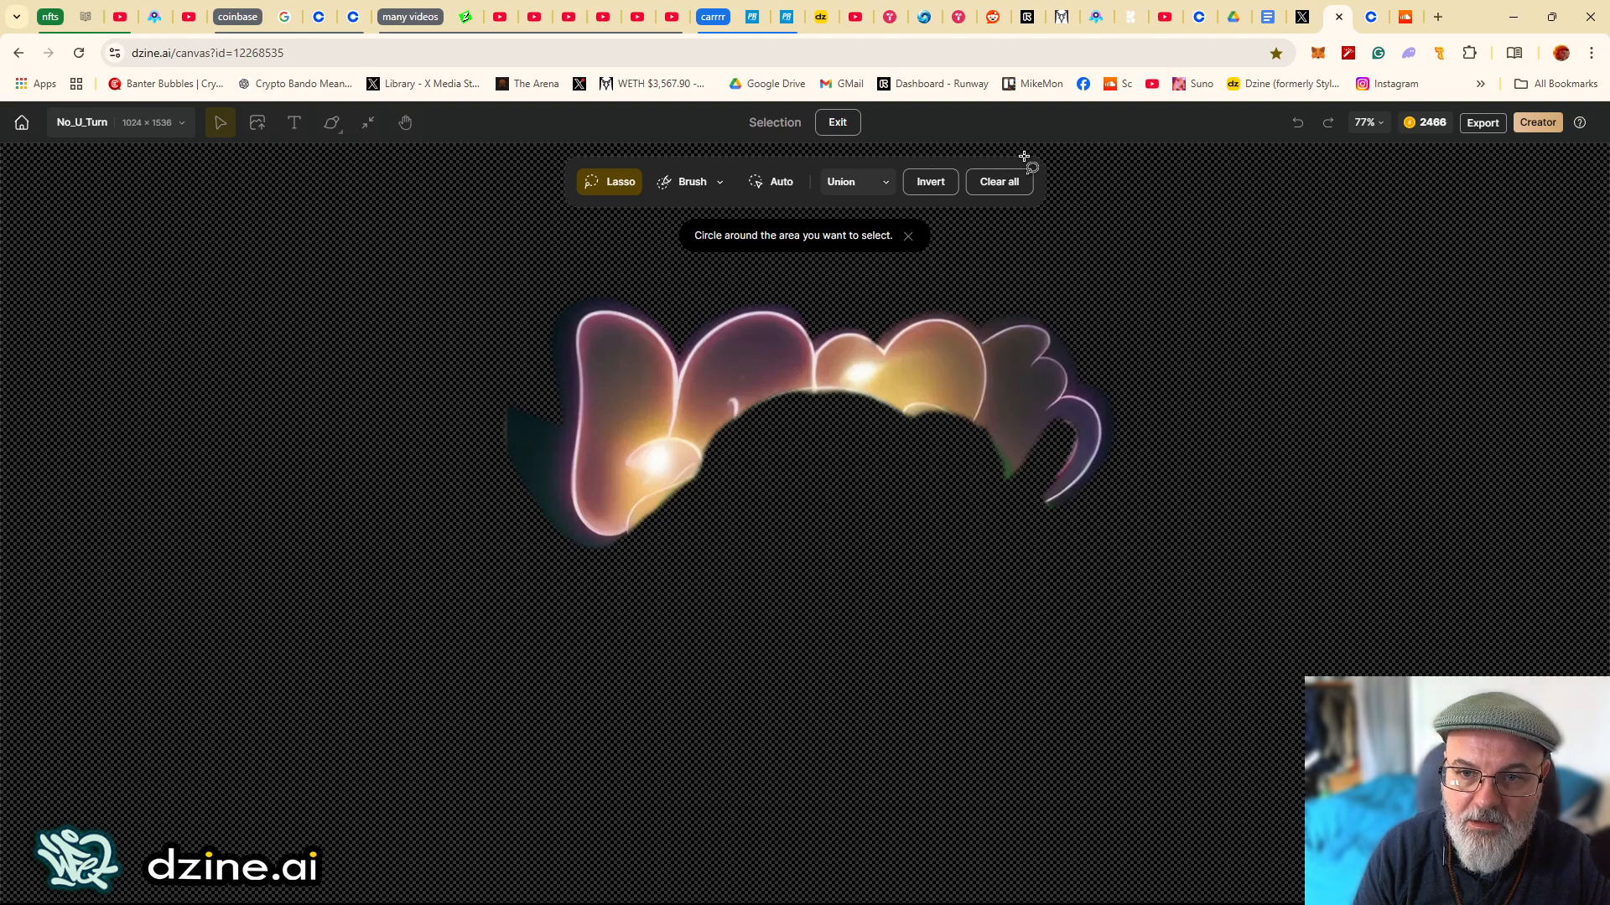
pyautogui.click(837, 124)
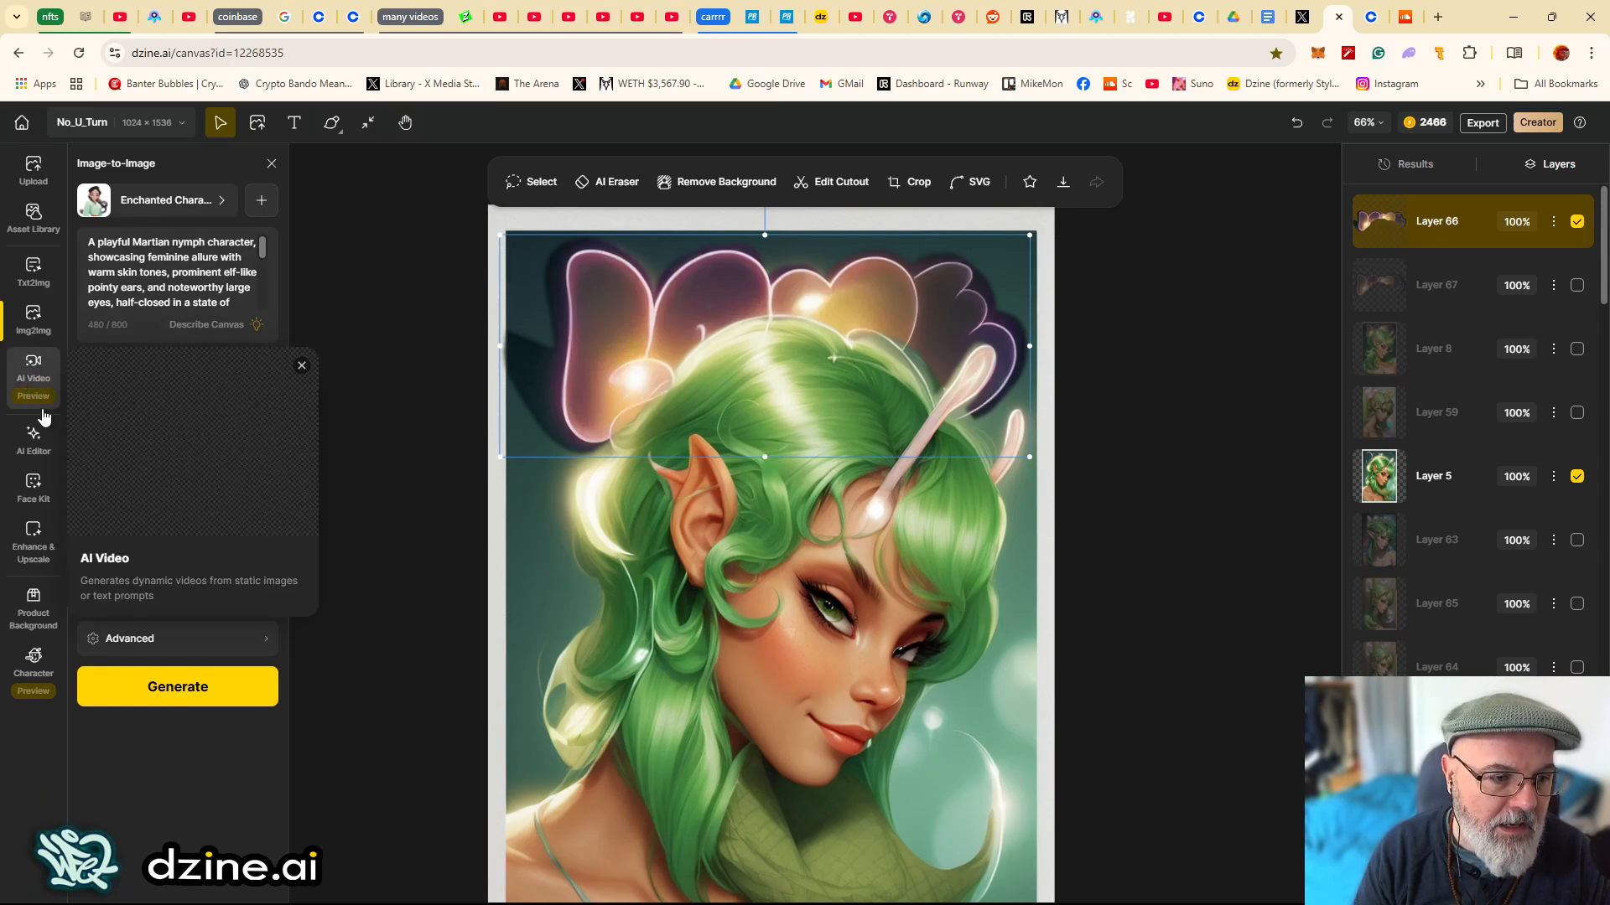
# - Reopen Local Edit, lasso the dark area left of the petals and set Style Intensity to 0.1
pyautogui.click(38, 441)
pyautogui.click(149, 270)
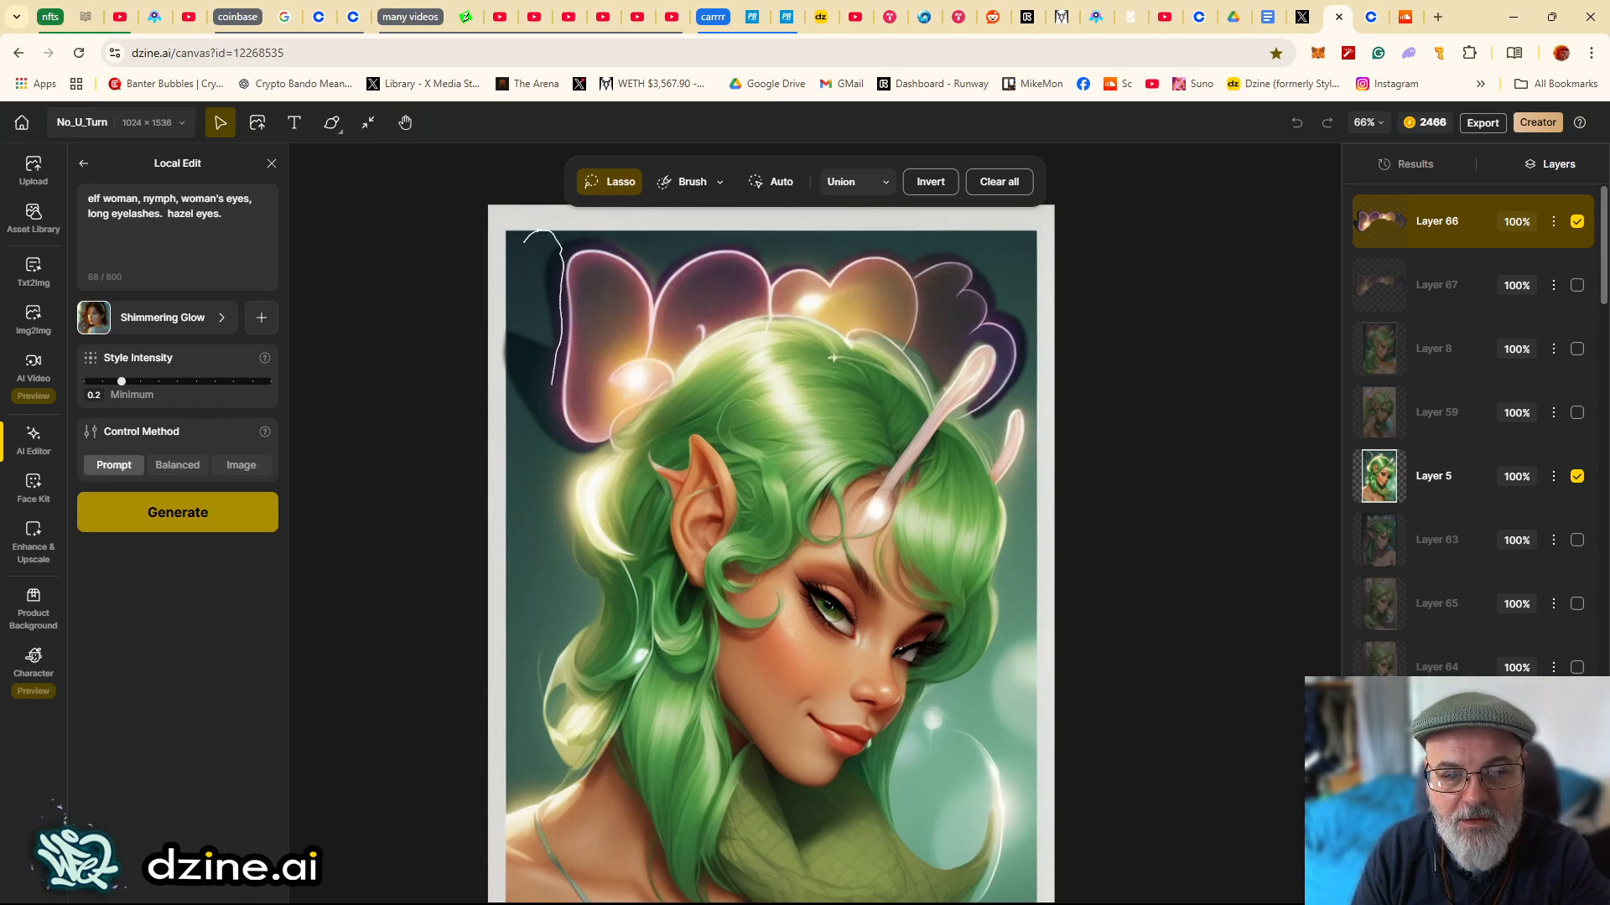
pyautogui.moveTo(491, 352); pyautogui.dragTo(518, 243)
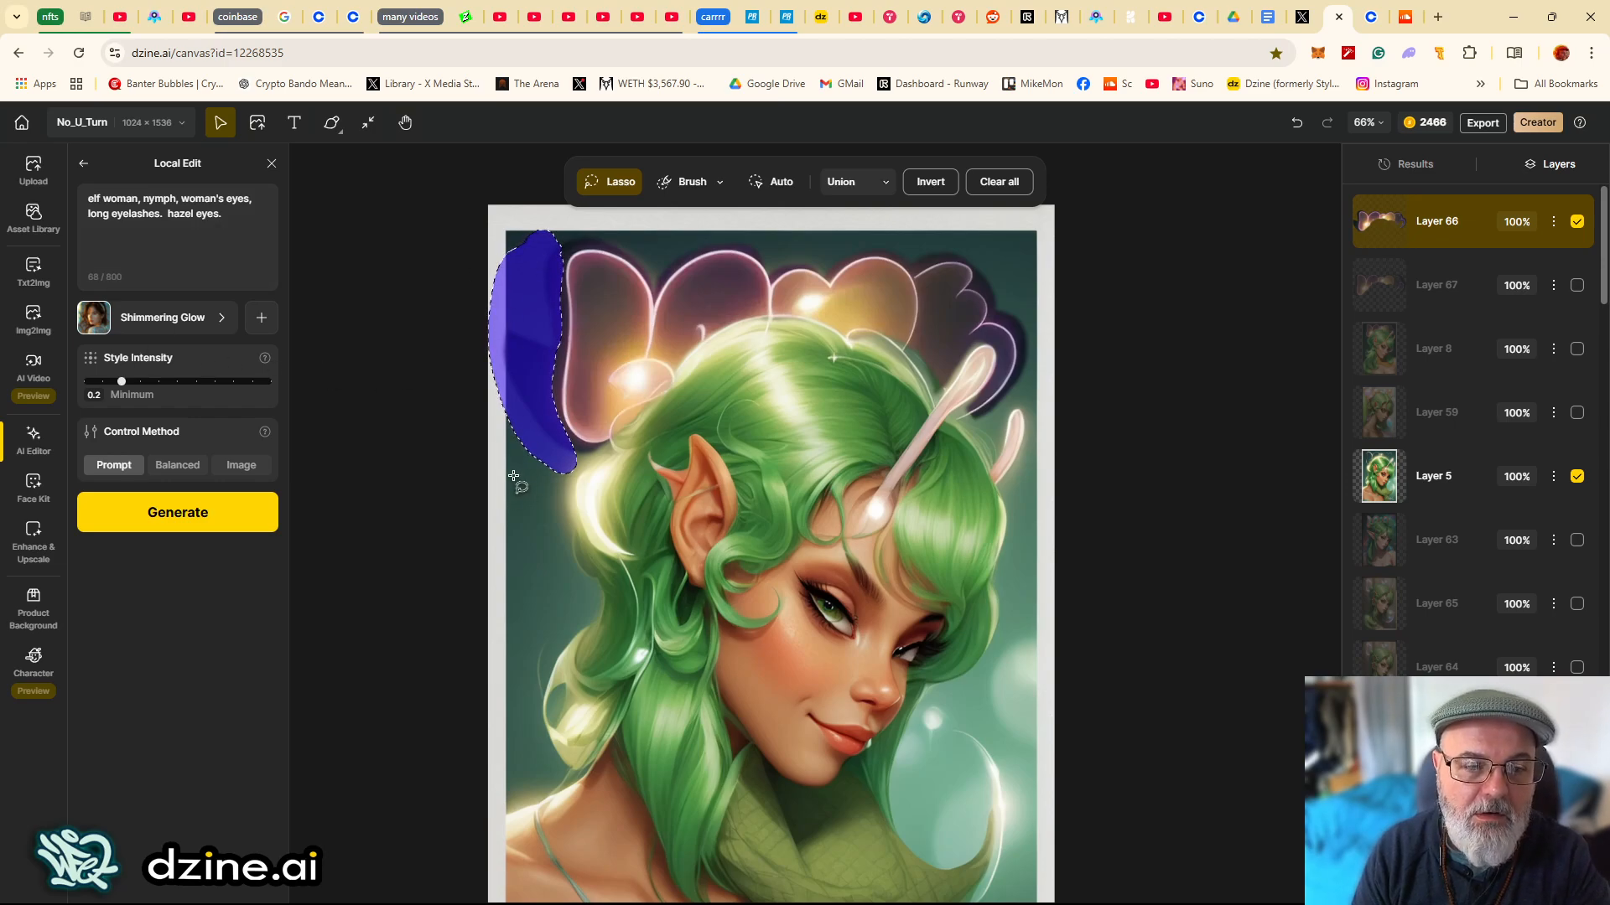
pyautogui.moveTo(120, 383); pyautogui.dragTo(102, 381)
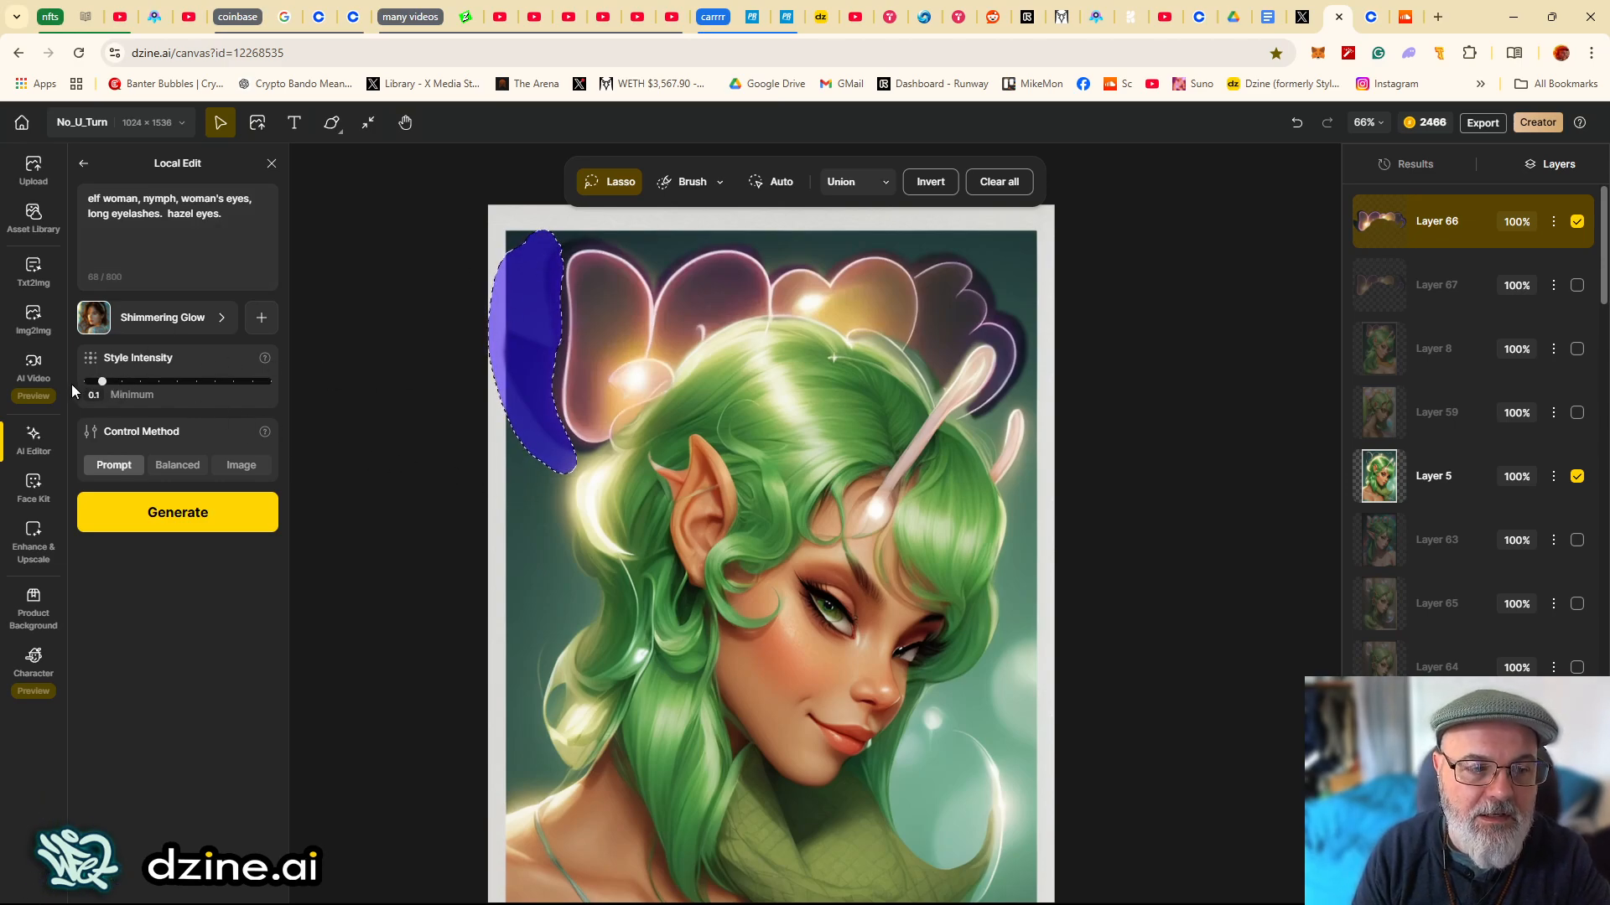
# - Set the Control Method to Image and generate the local edit
pyautogui.moveTo(124, 479)
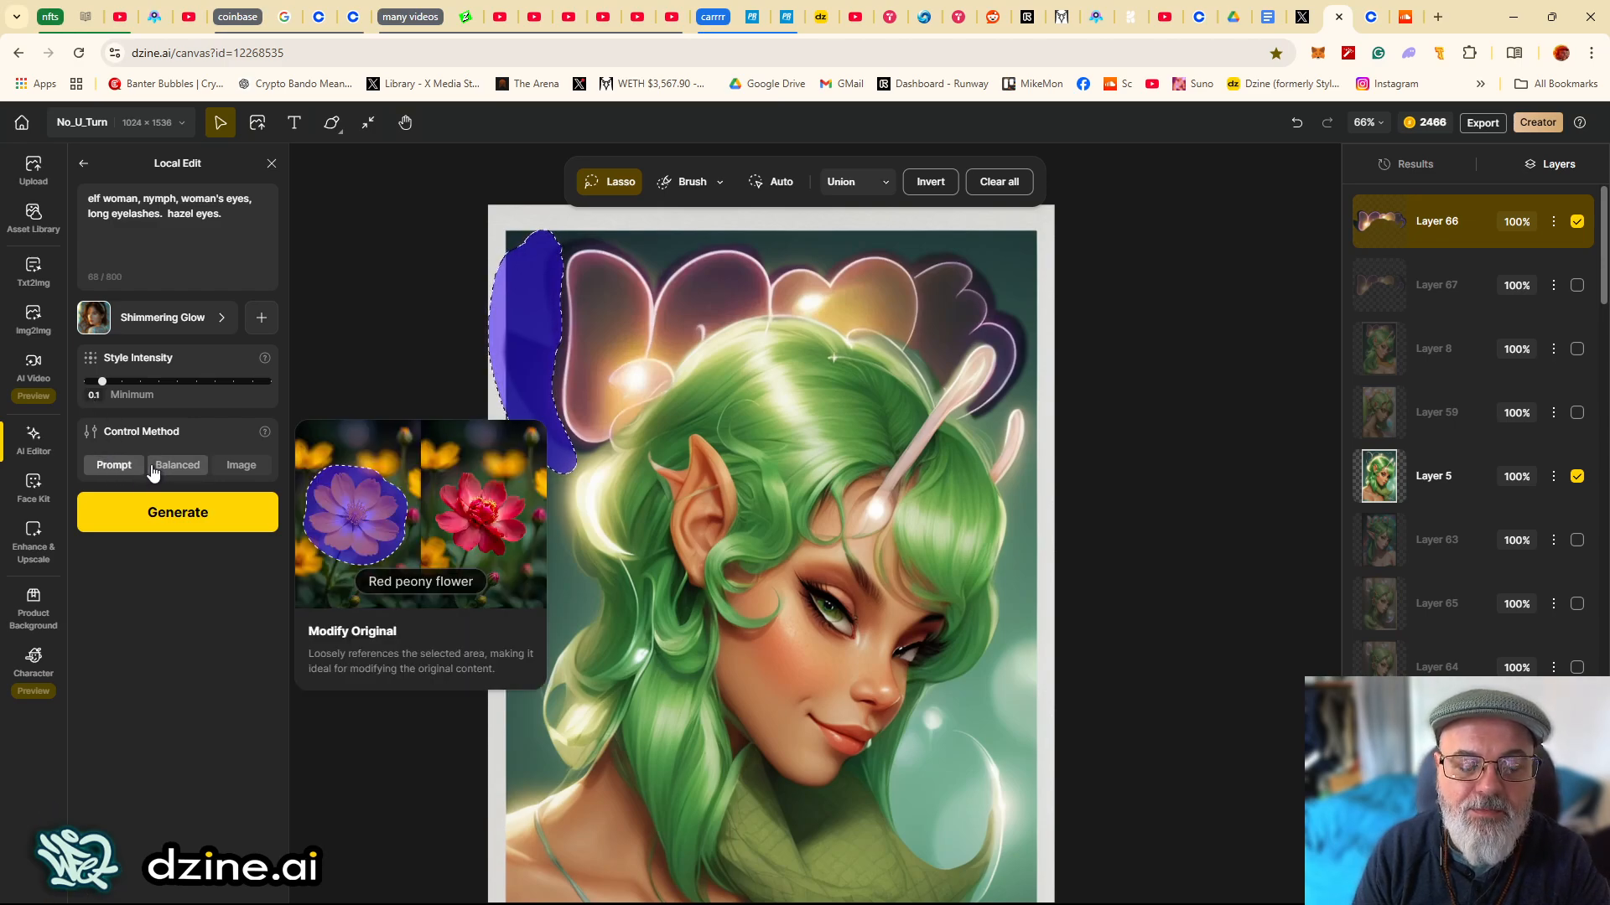
pyautogui.click(249, 469)
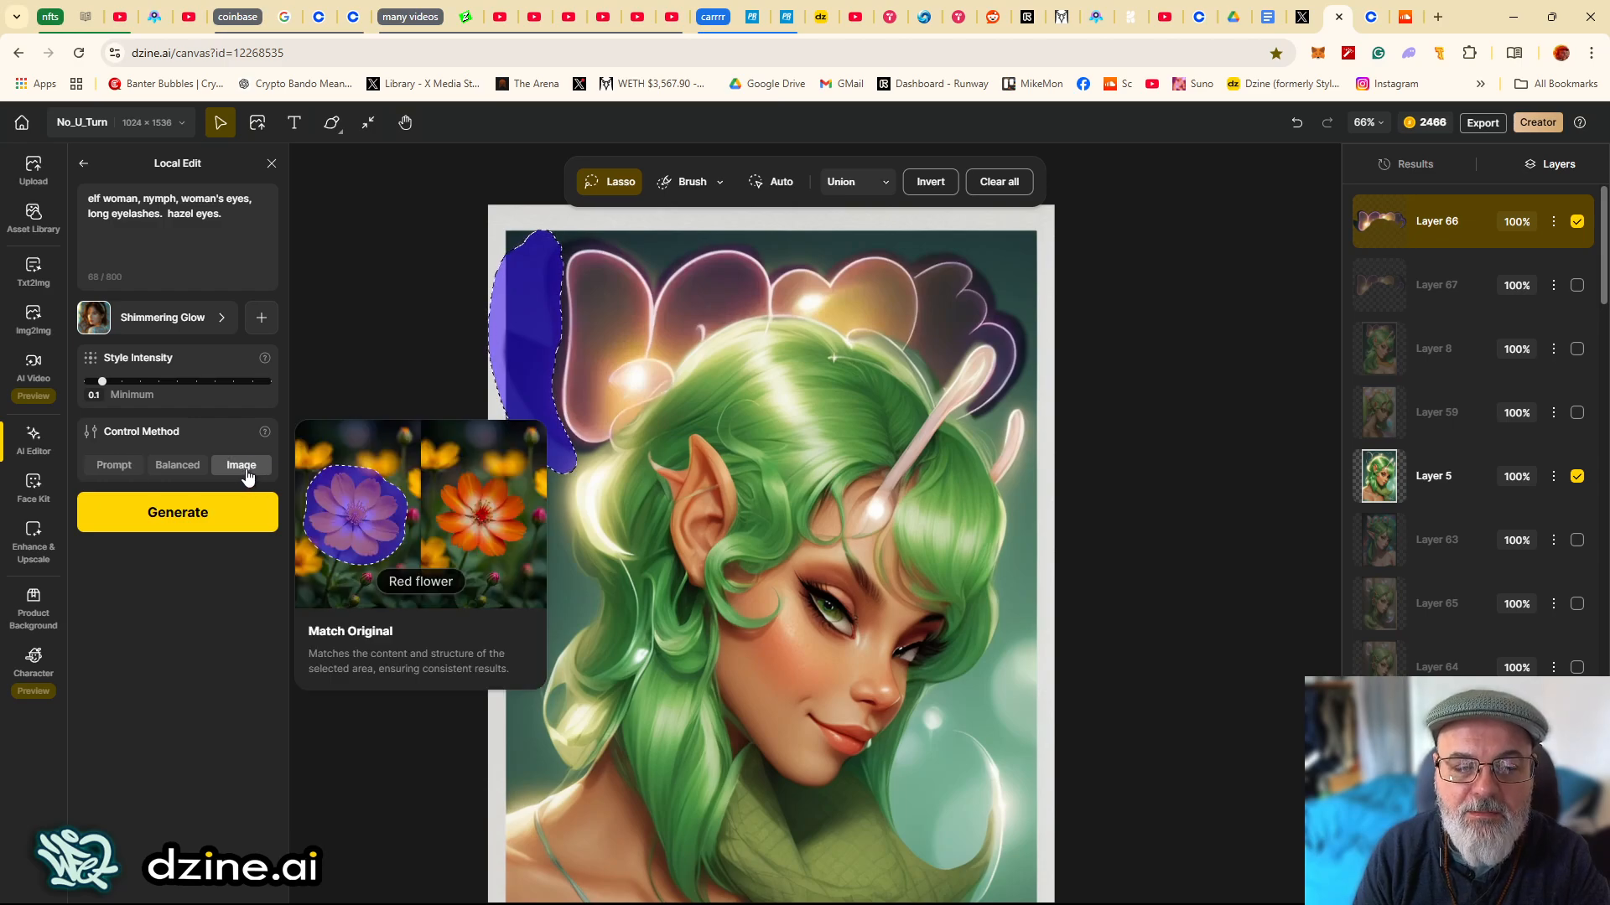
pyautogui.click(209, 519)
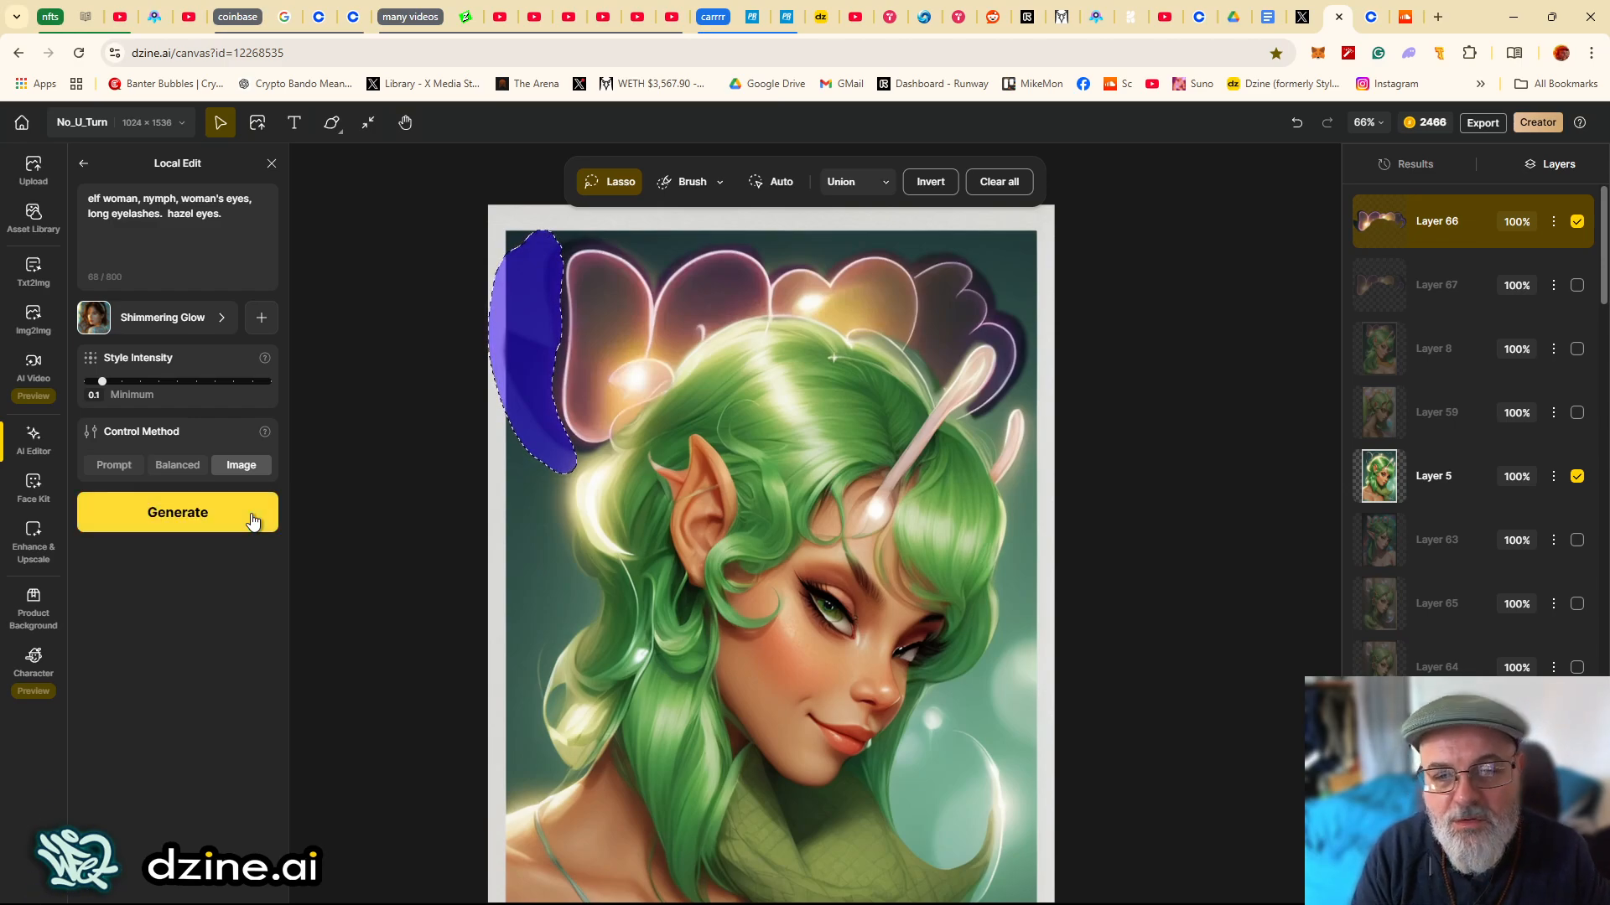
# - Review the Local Edit results and place the second variation on the canvas
pyautogui.click(1411, 170)
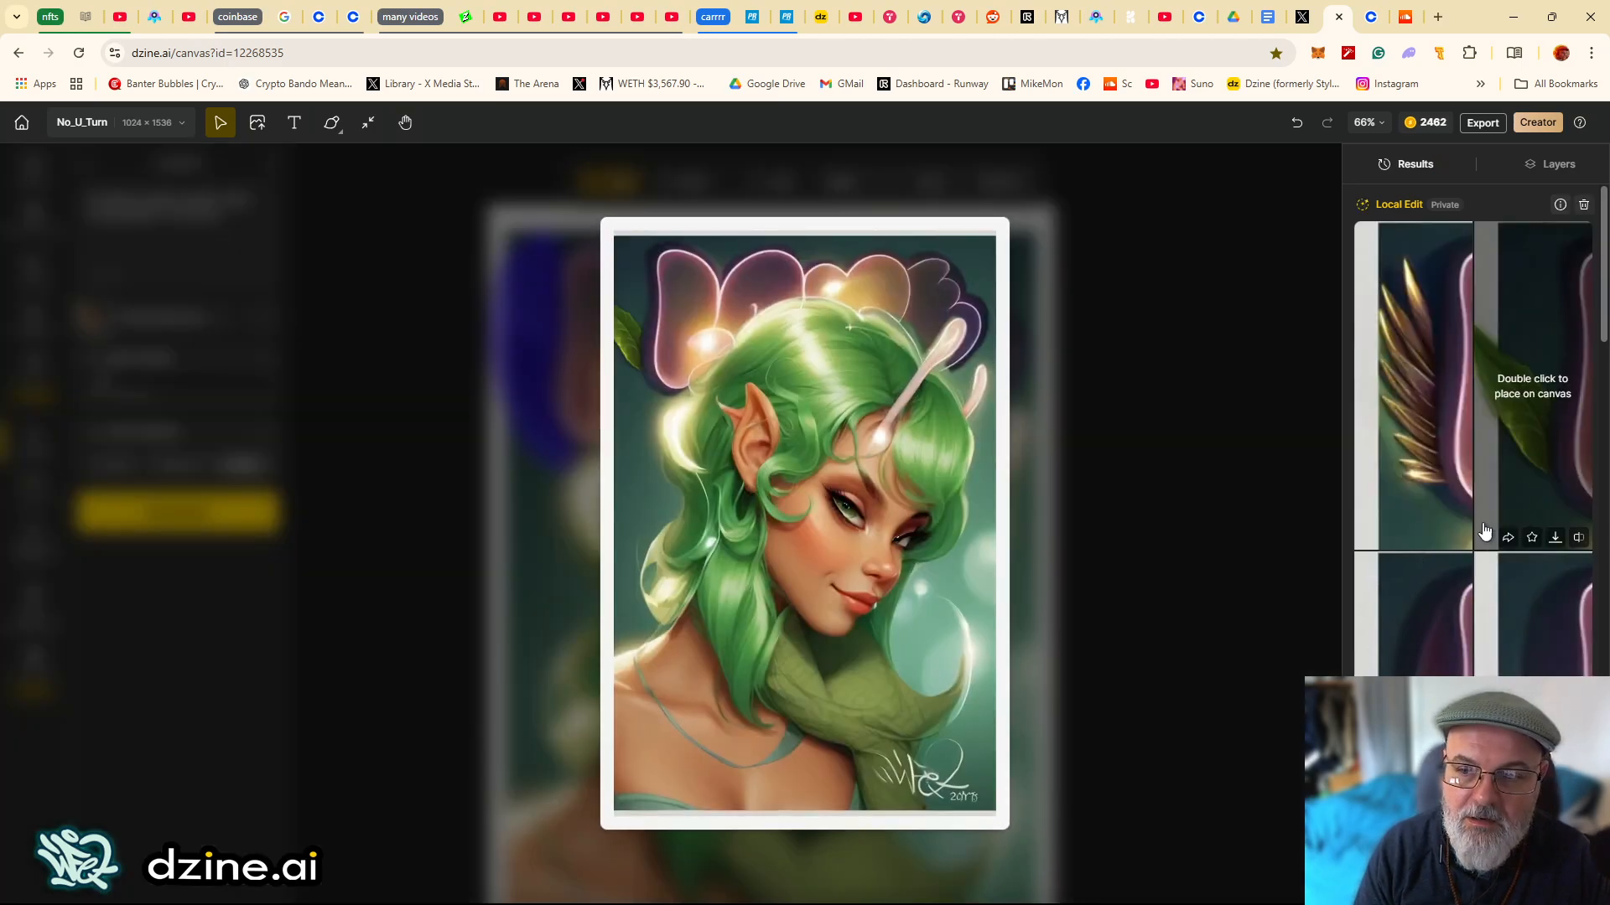
pyautogui.moveTo(1430, 481)
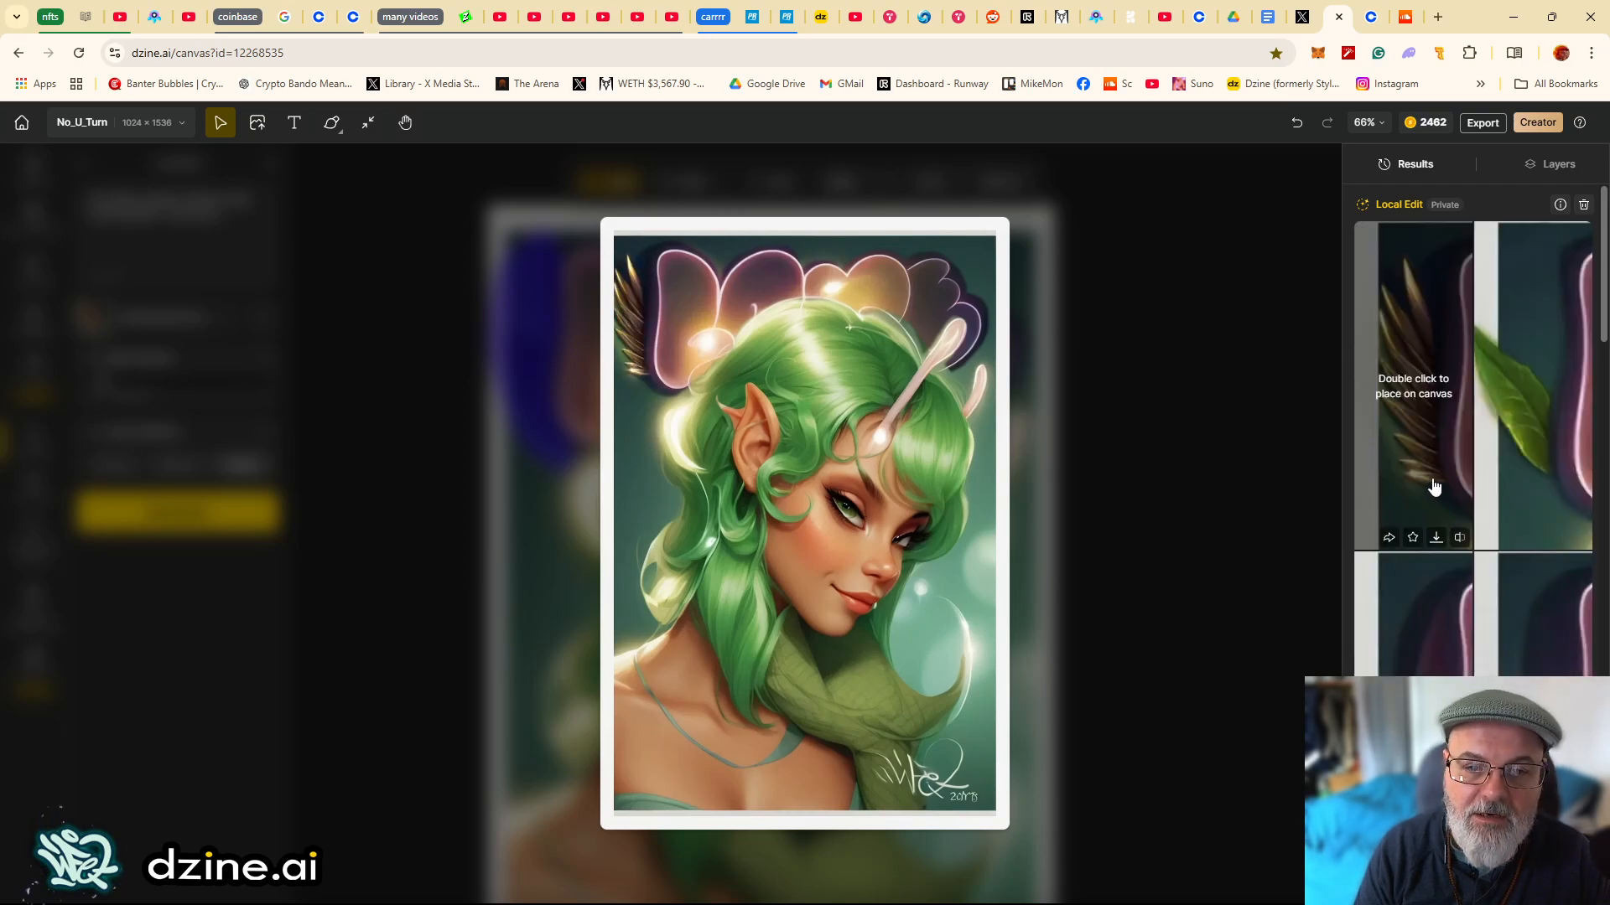
pyautogui.moveTo(1519, 490)
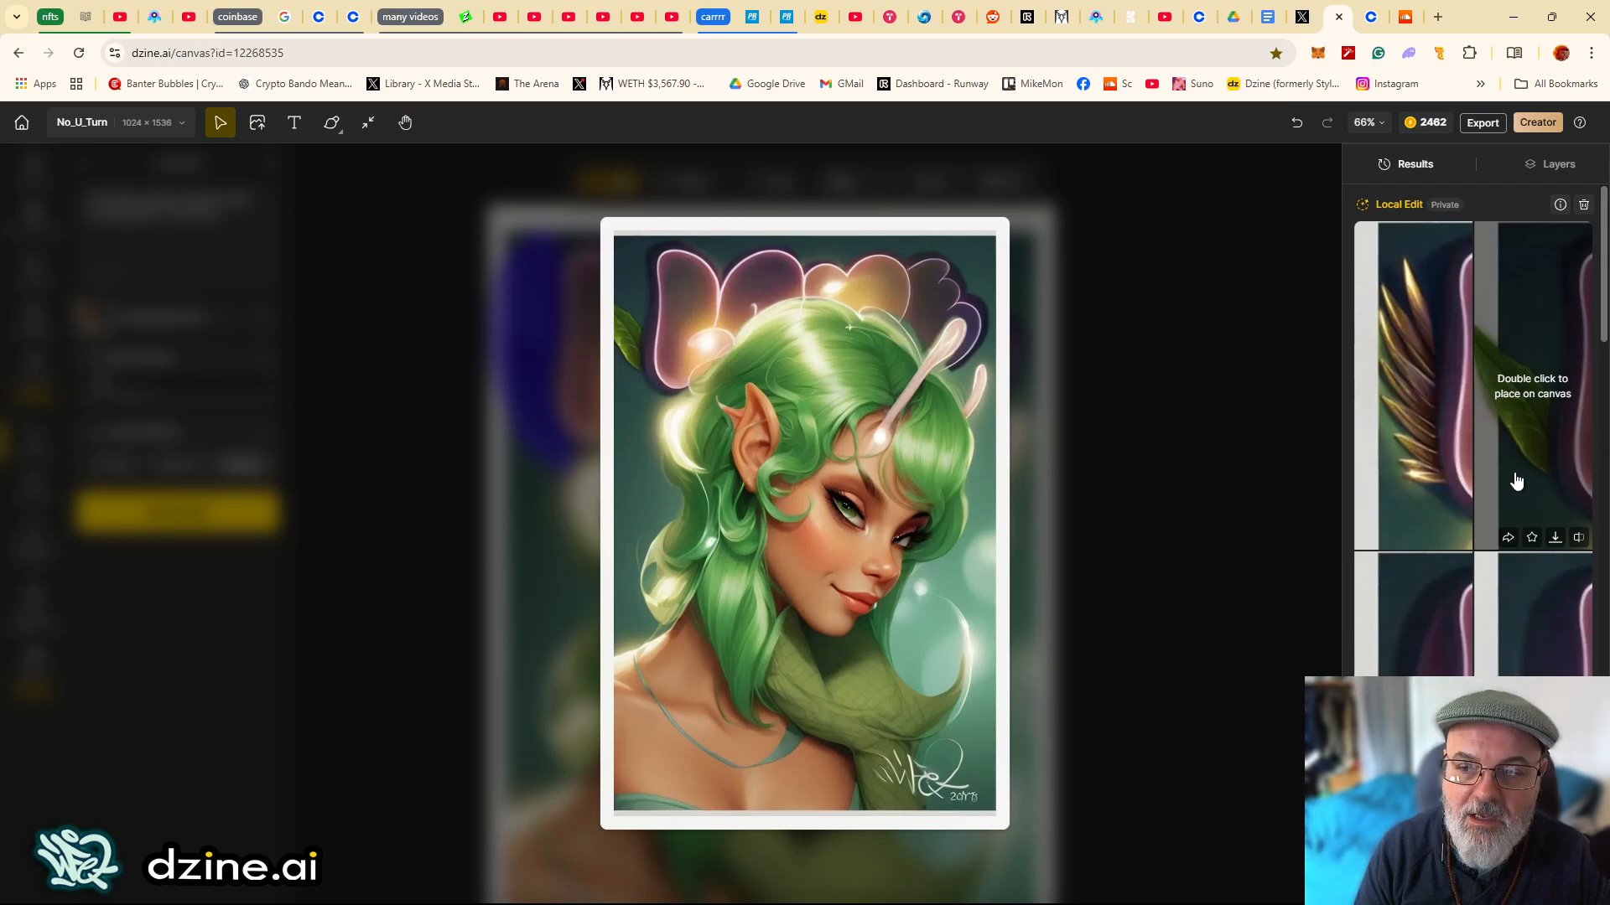
pyautogui.doubleClick(1516, 481)
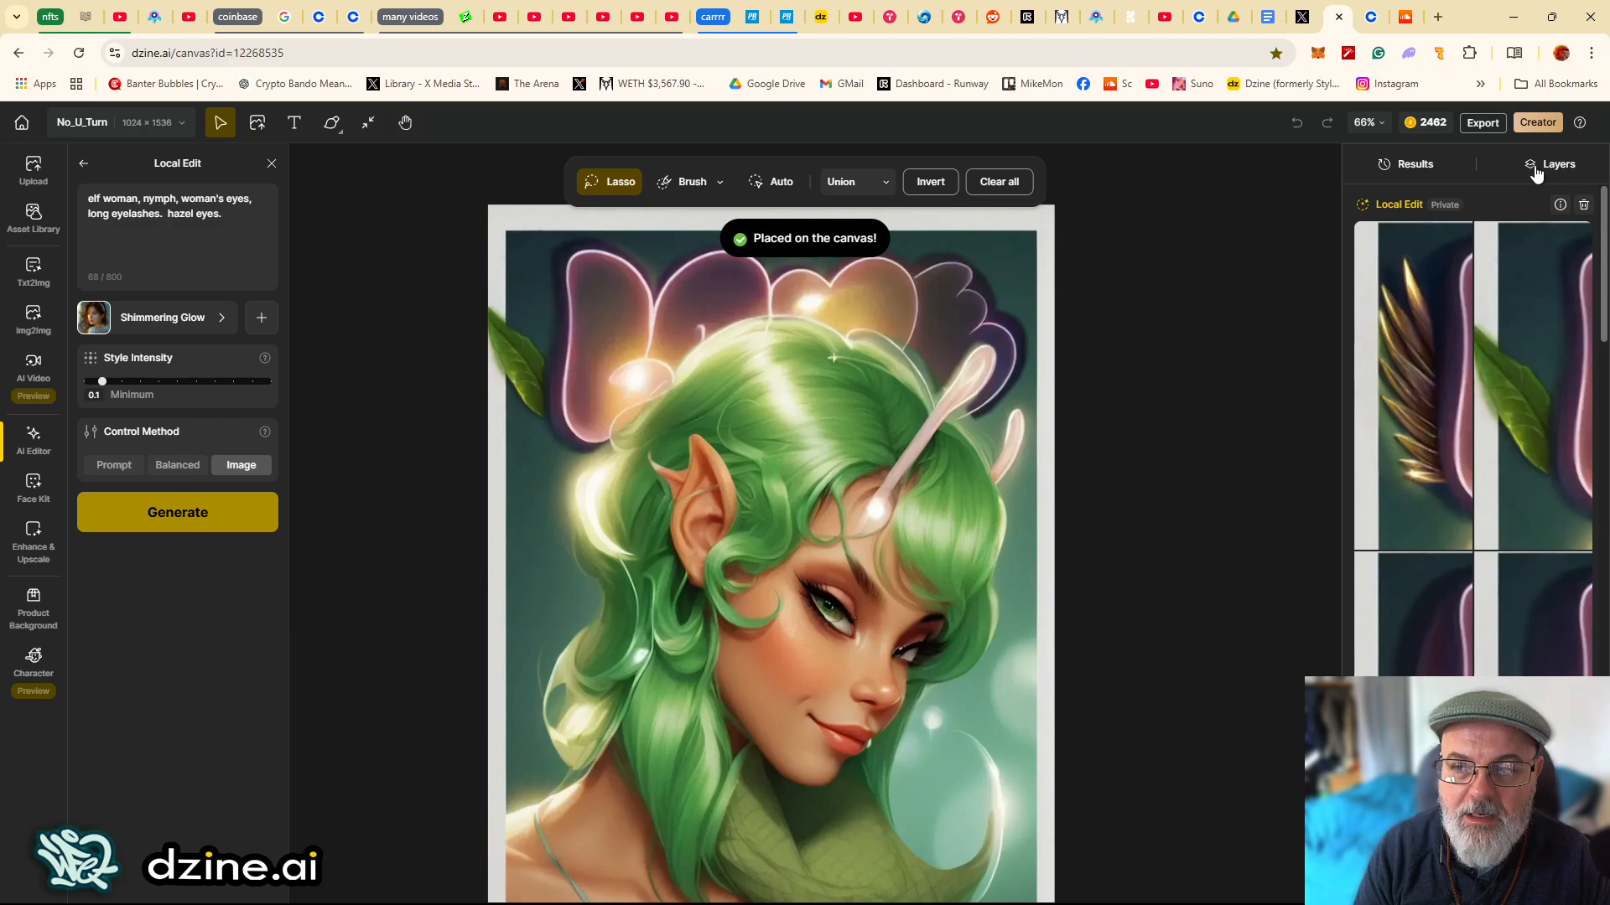
# - Select Layer 5, reopen Local Edit and lasso the hair patch above the elf's pointed ear
pyautogui.click(1547, 164)
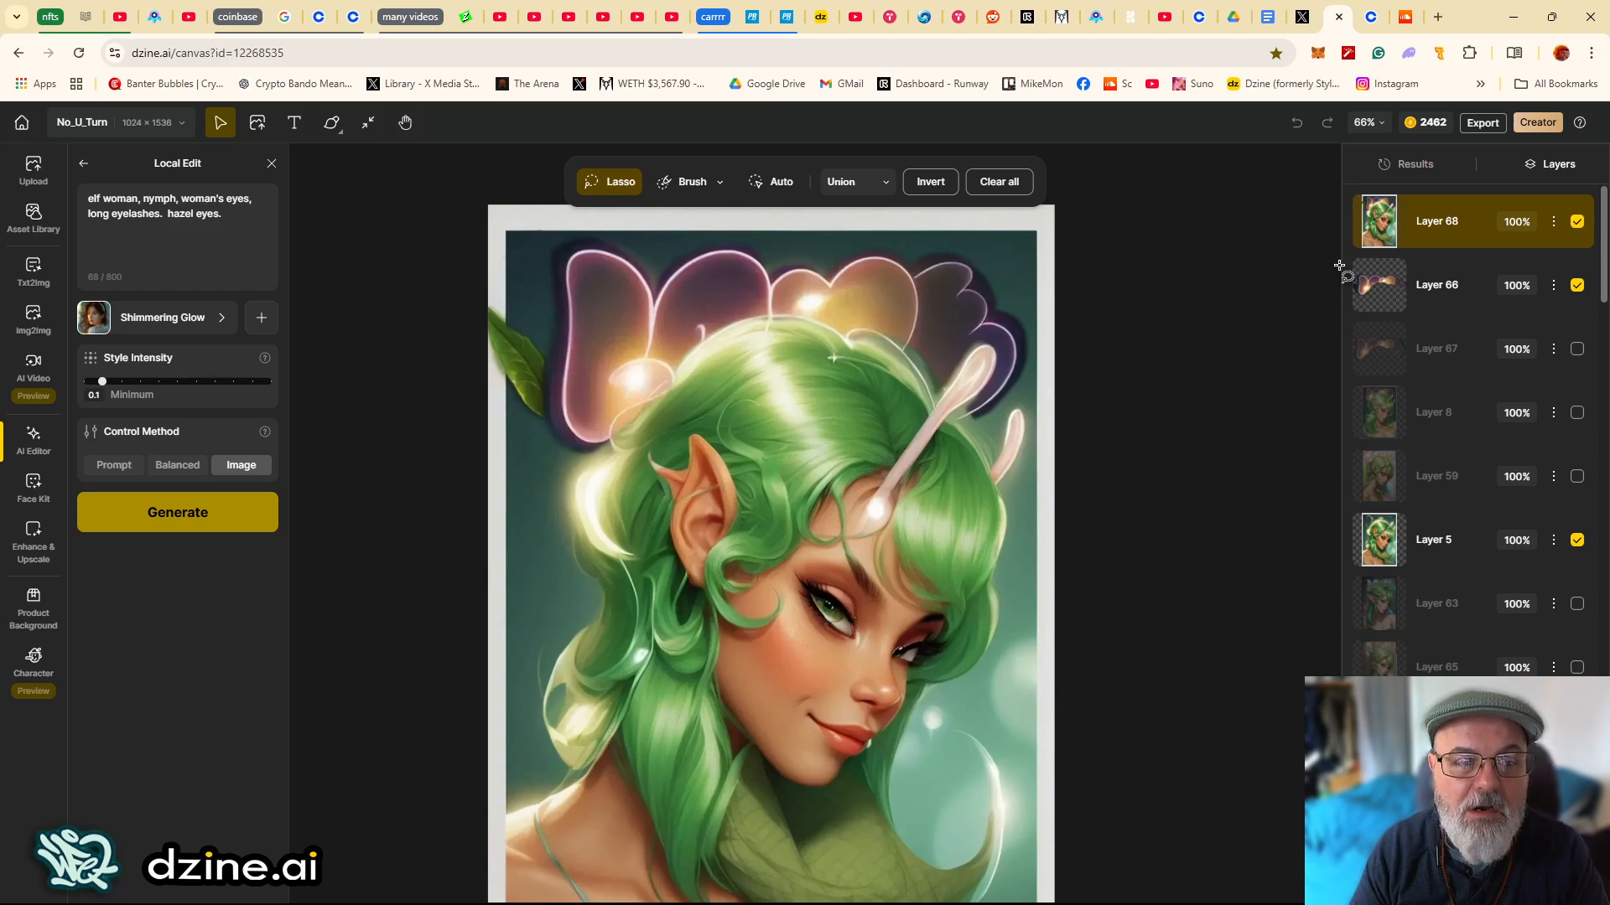
pyautogui.click(1439, 300)
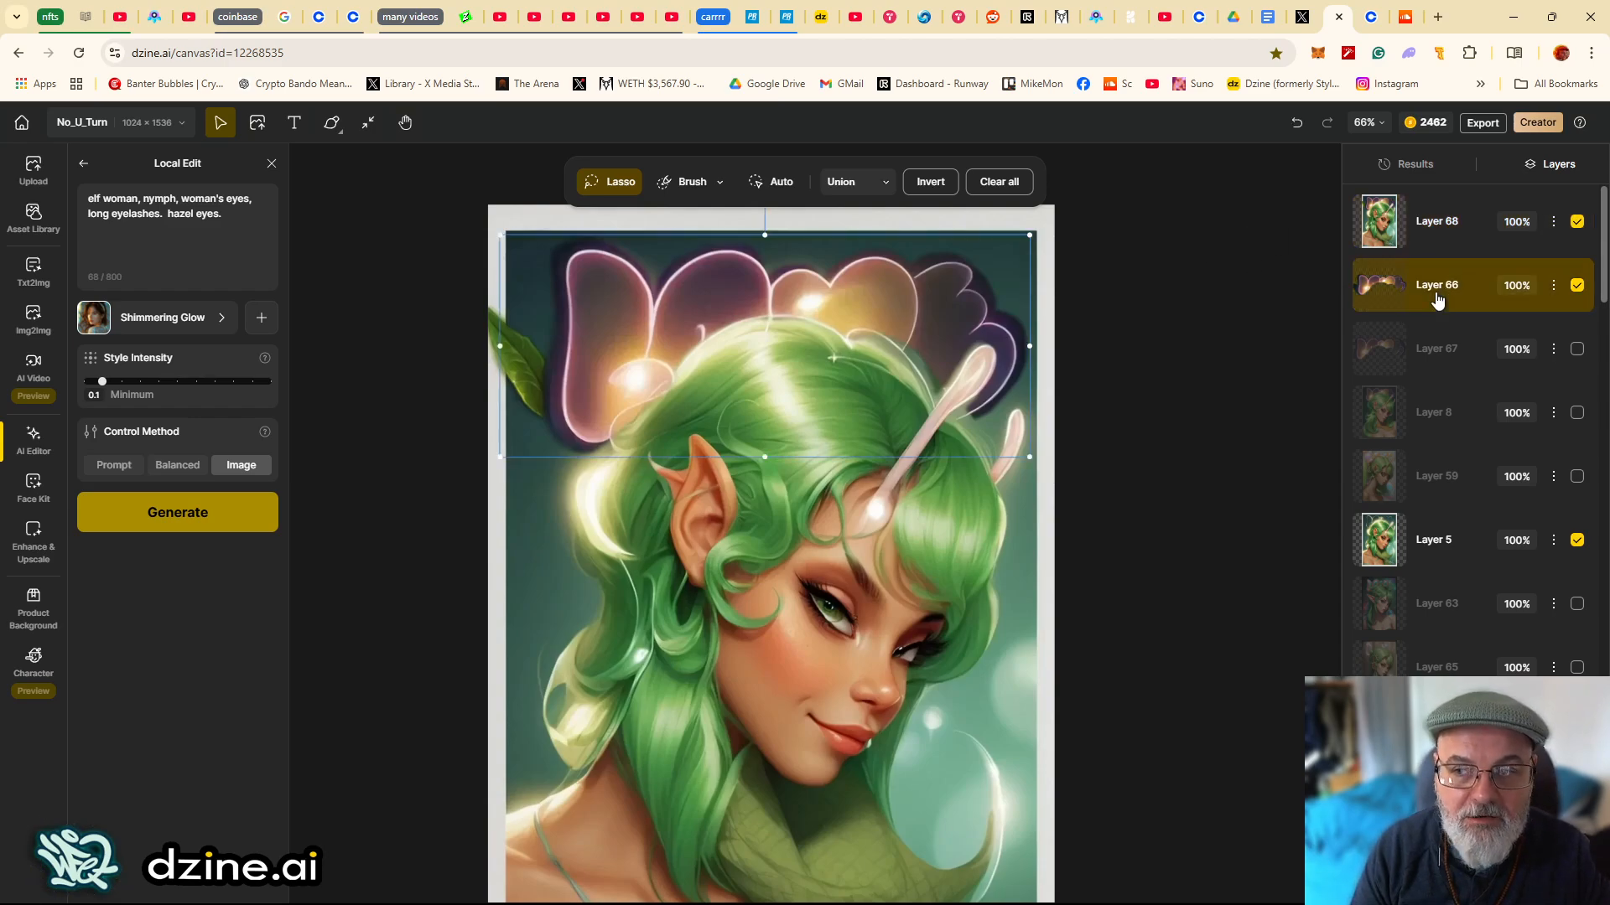
pyautogui.click(459, 533)
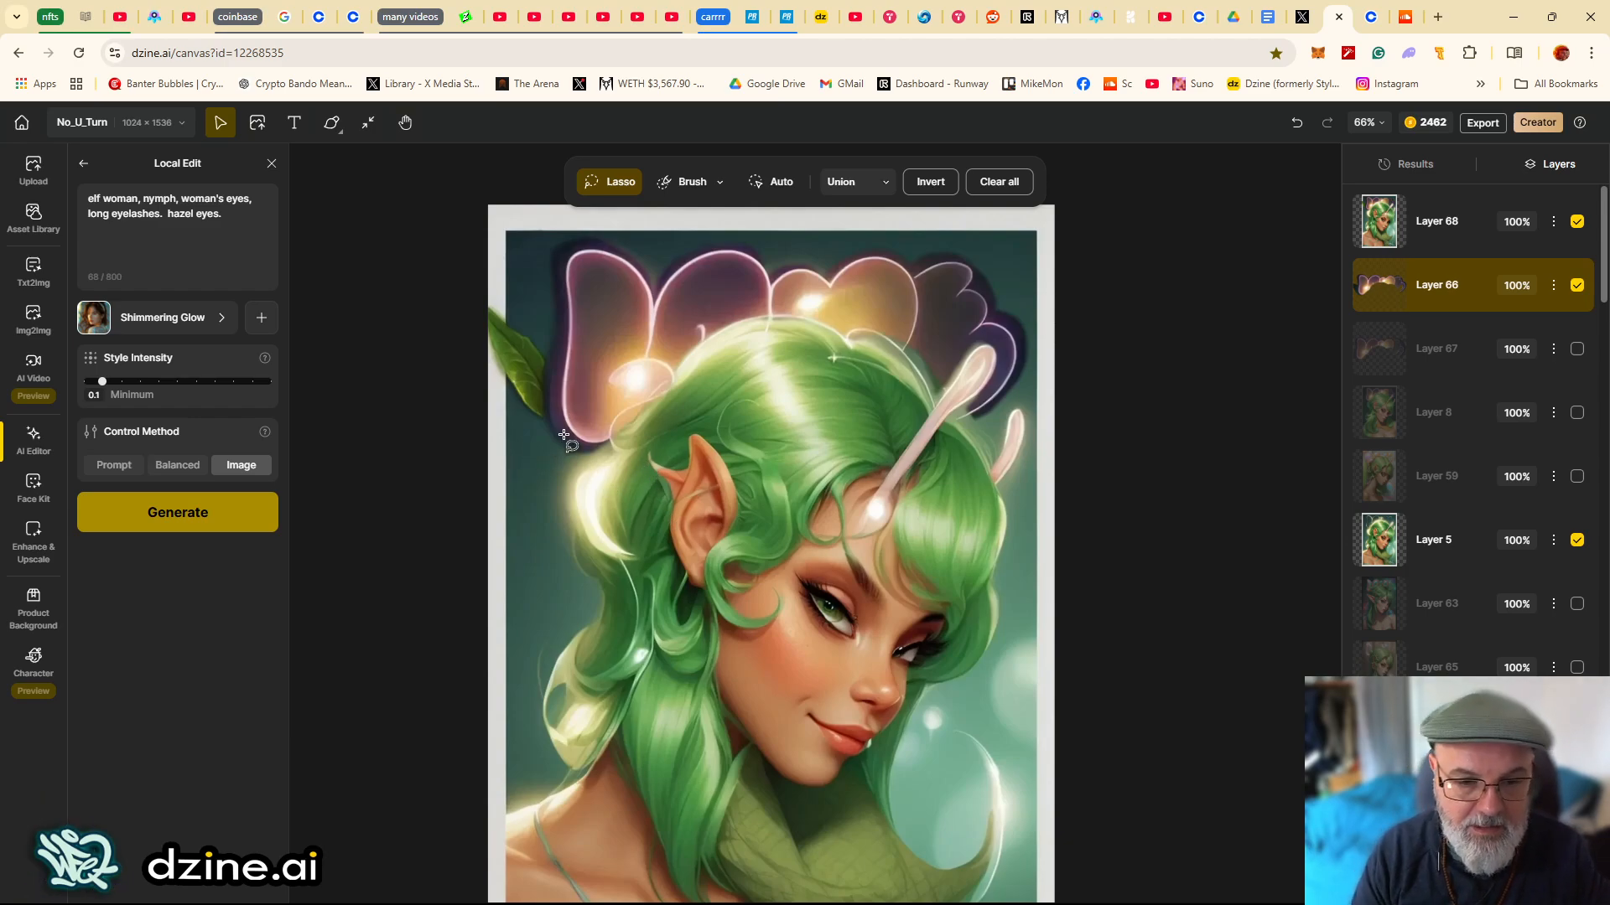
pyautogui.scroll(5, 669, 492)
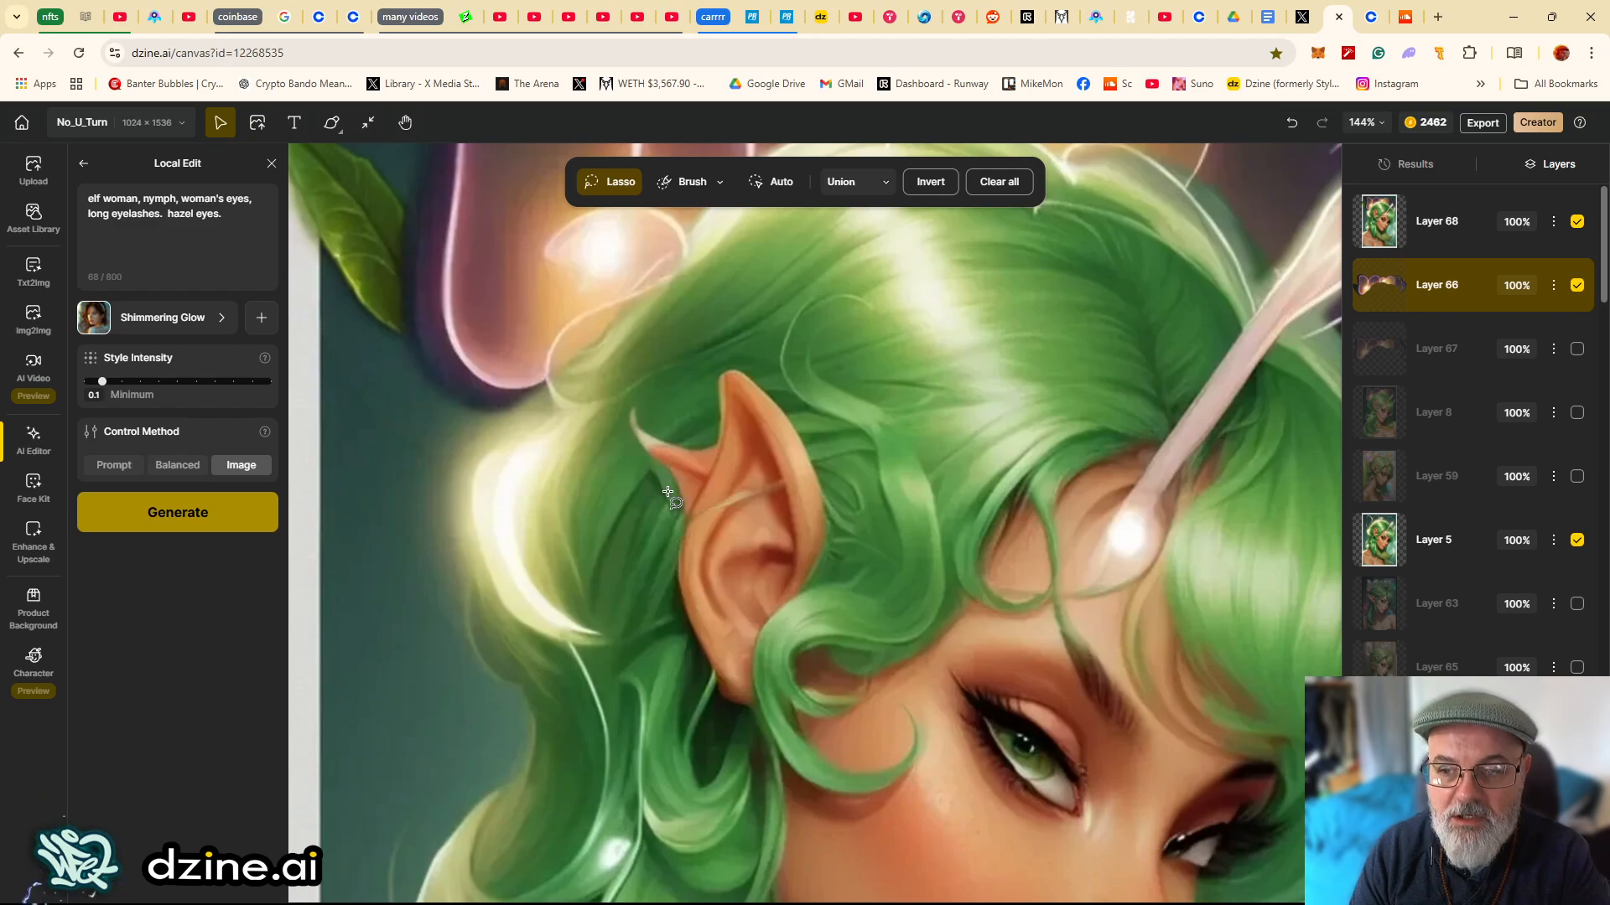
pyautogui.click(1379, 541)
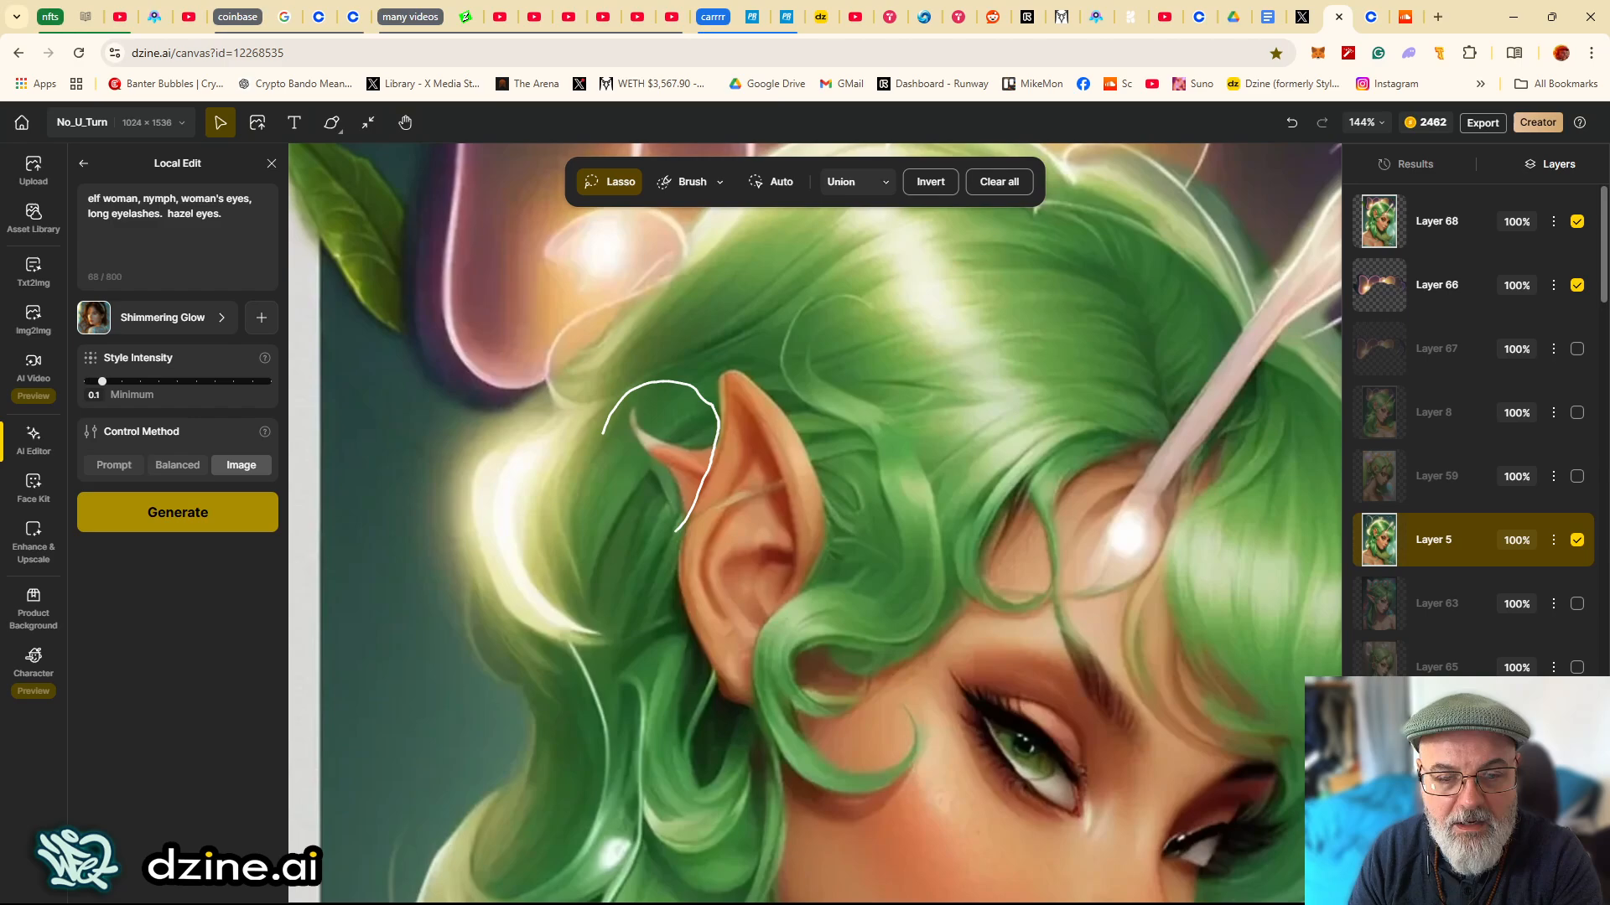
pyautogui.moveTo(676, 530); pyautogui.dragTo(669, 533)
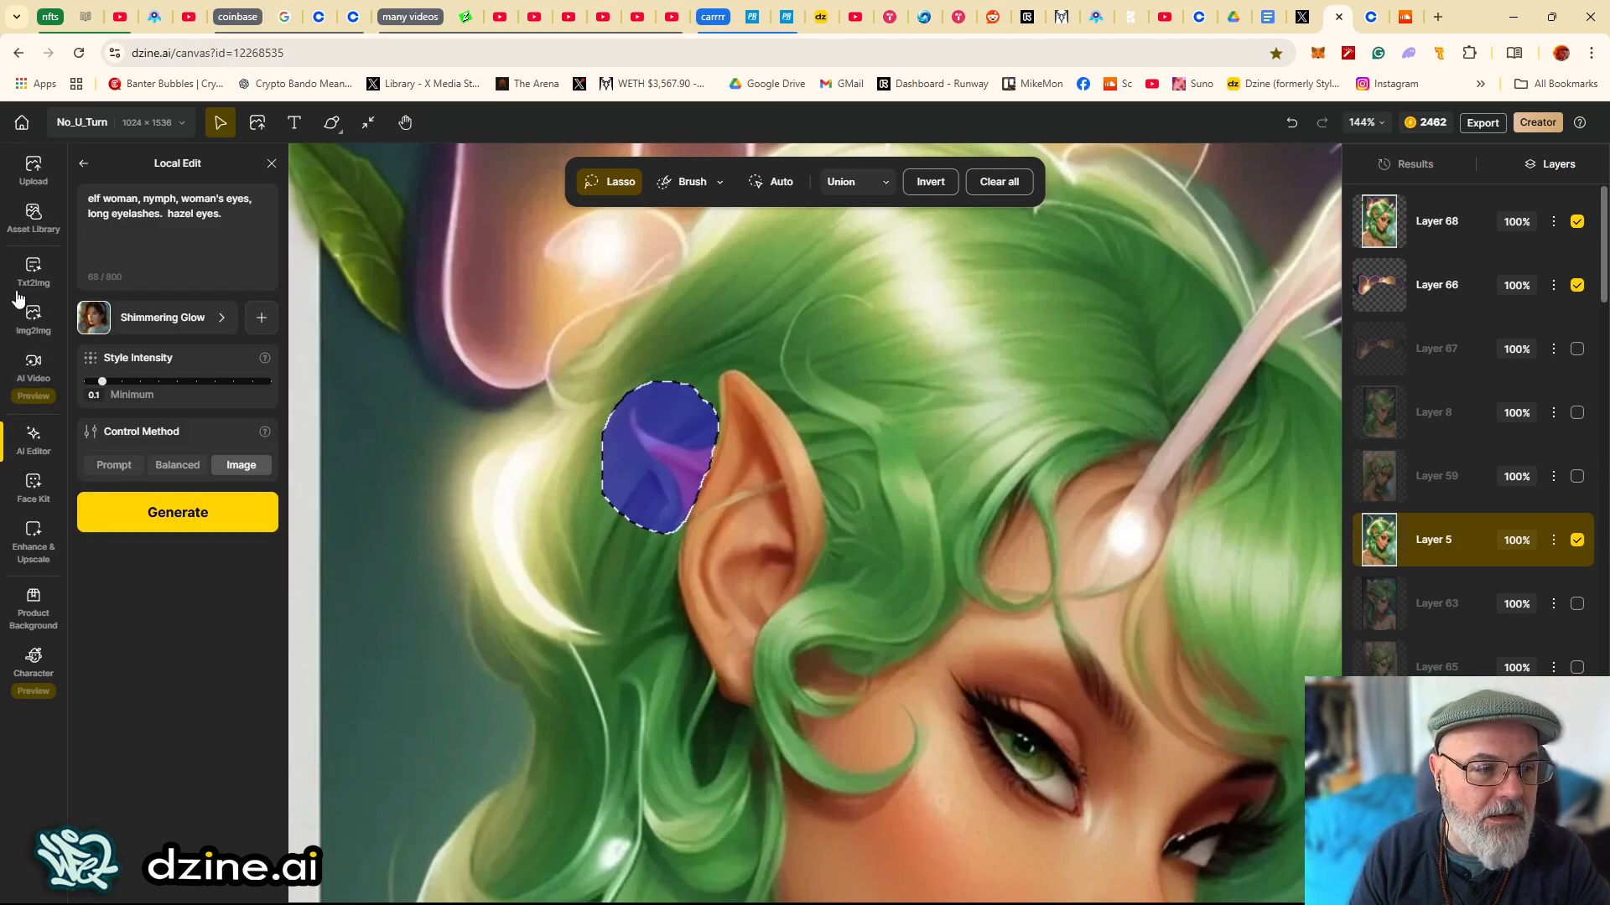
pyautogui.click(32, 440)
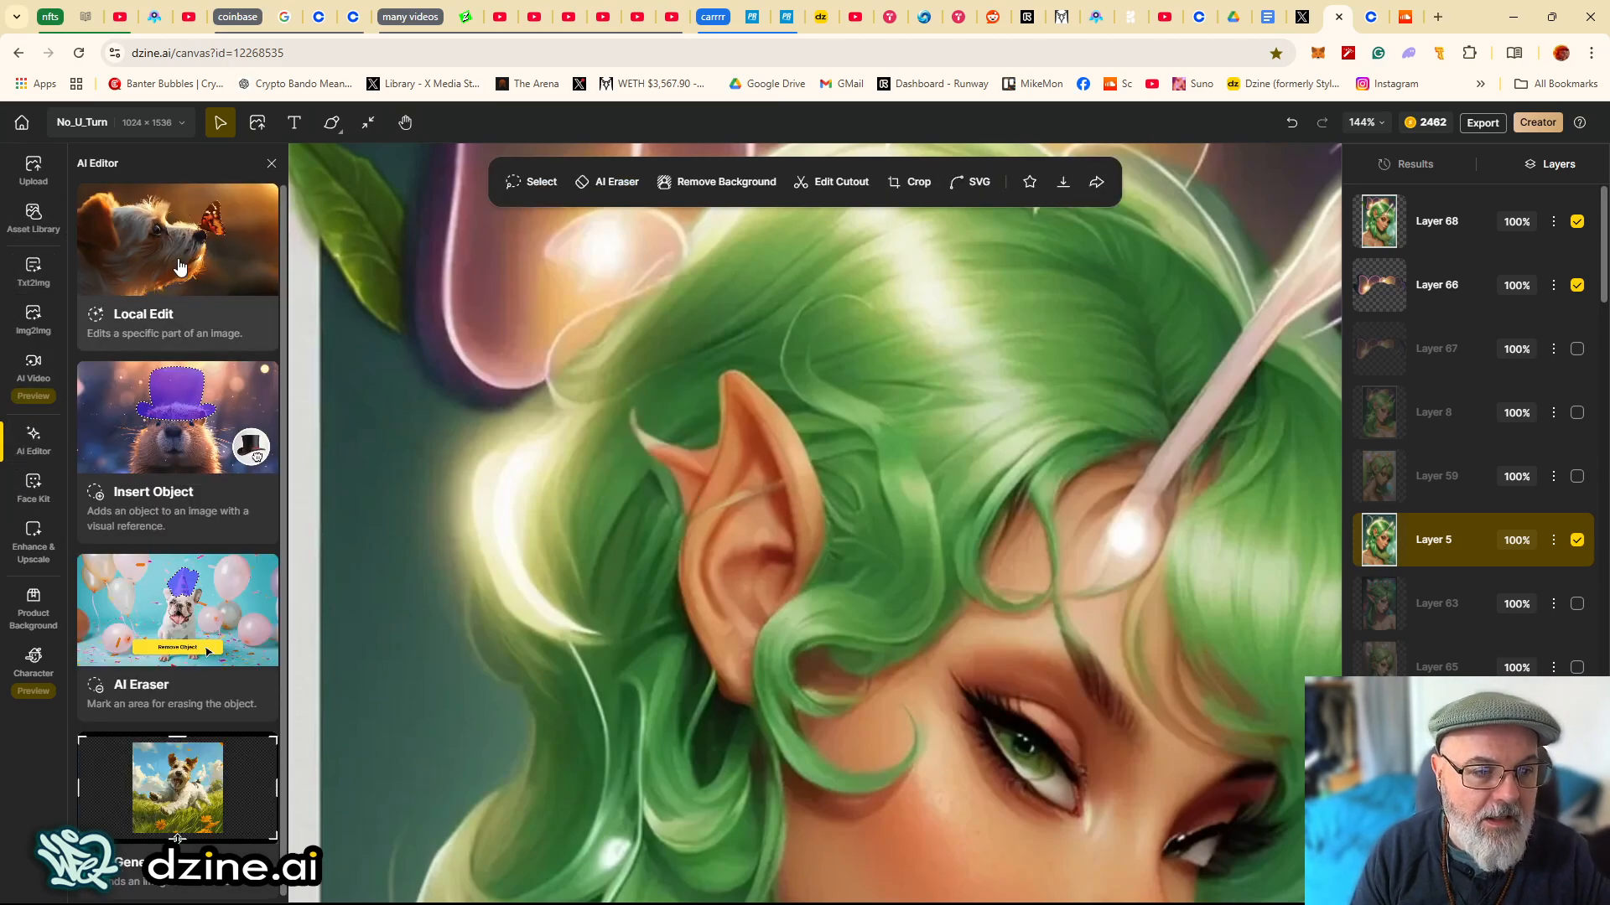
pyautogui.click(180, 273)
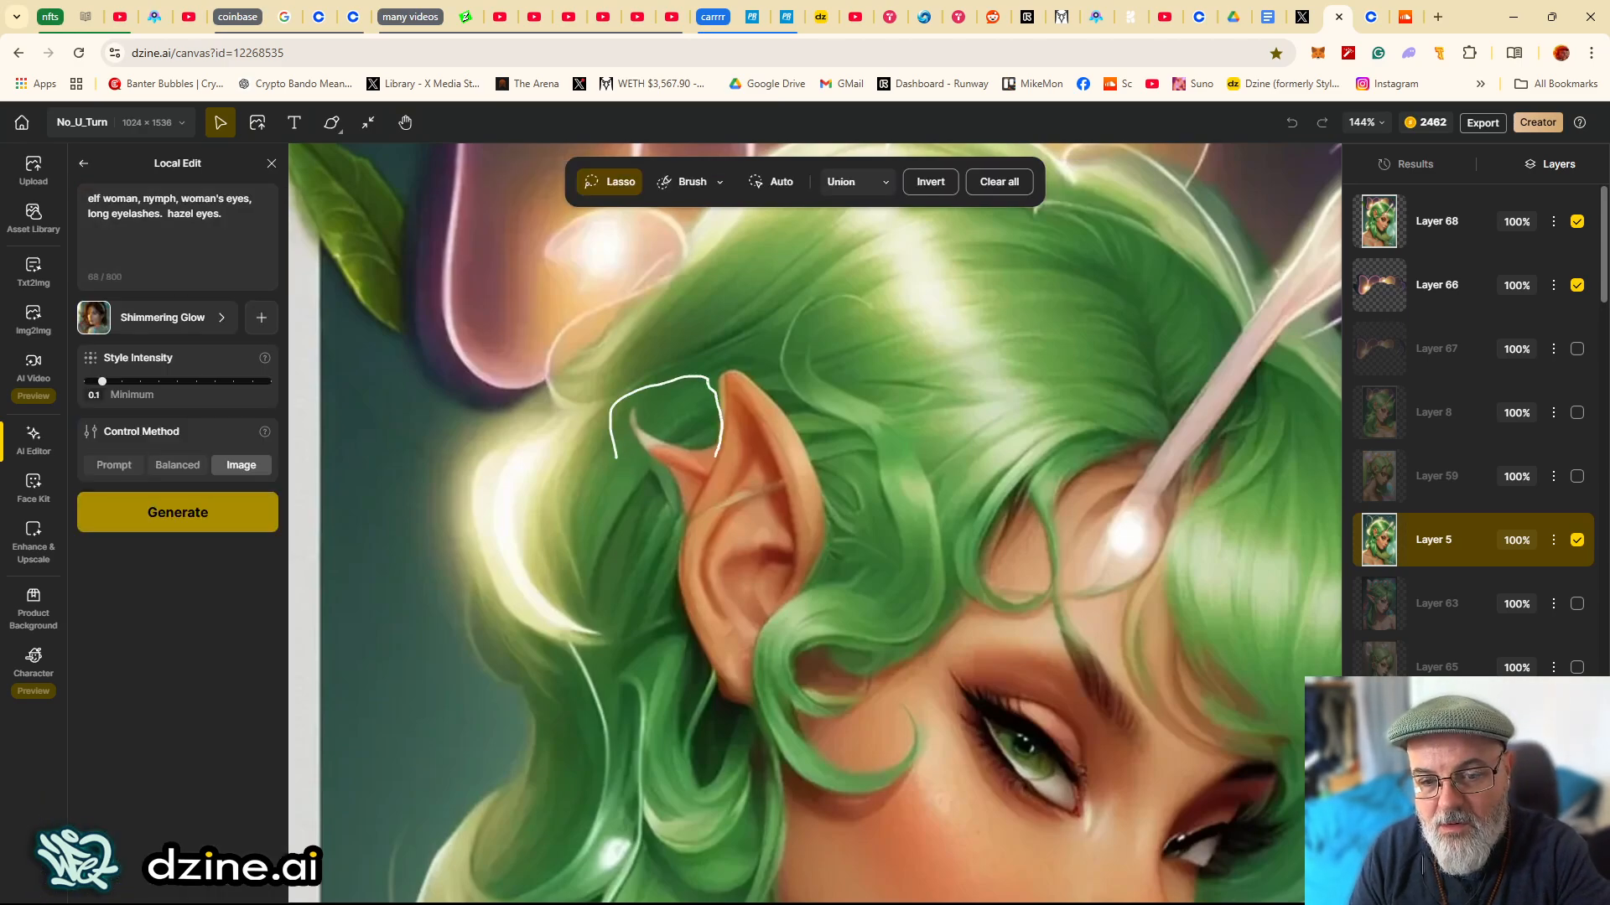
pyautogui.moveTo(686, 511); pyautogui.dragTo(616, 469)
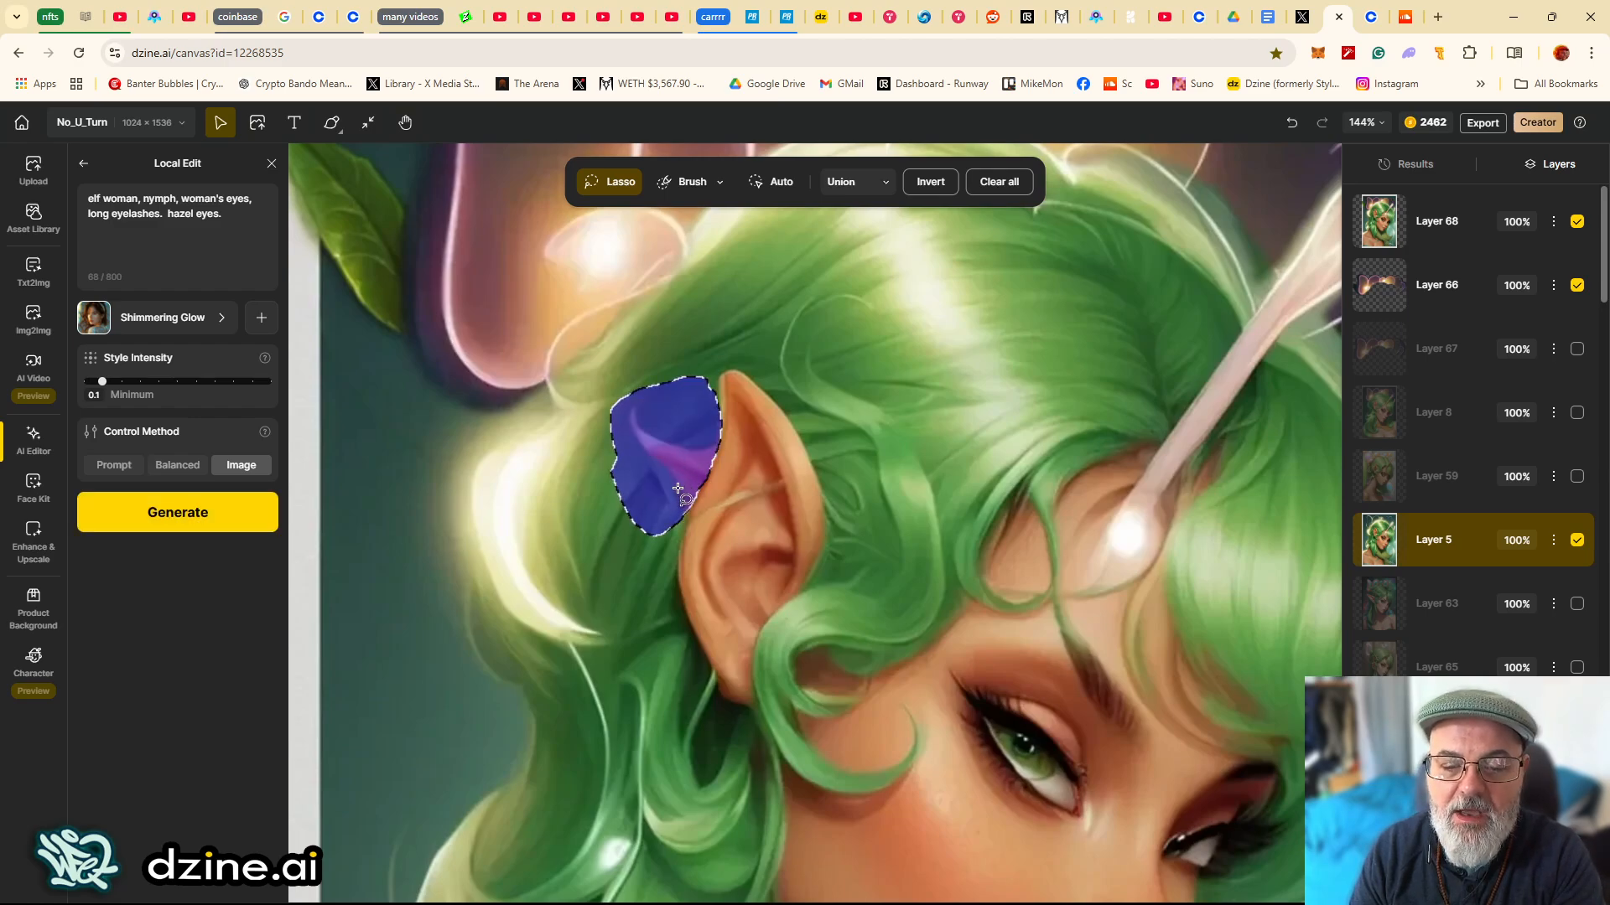
# - Replace the Local Edit prompt with "gren hair." and generate the edit
pyautogui.click(142, 214)
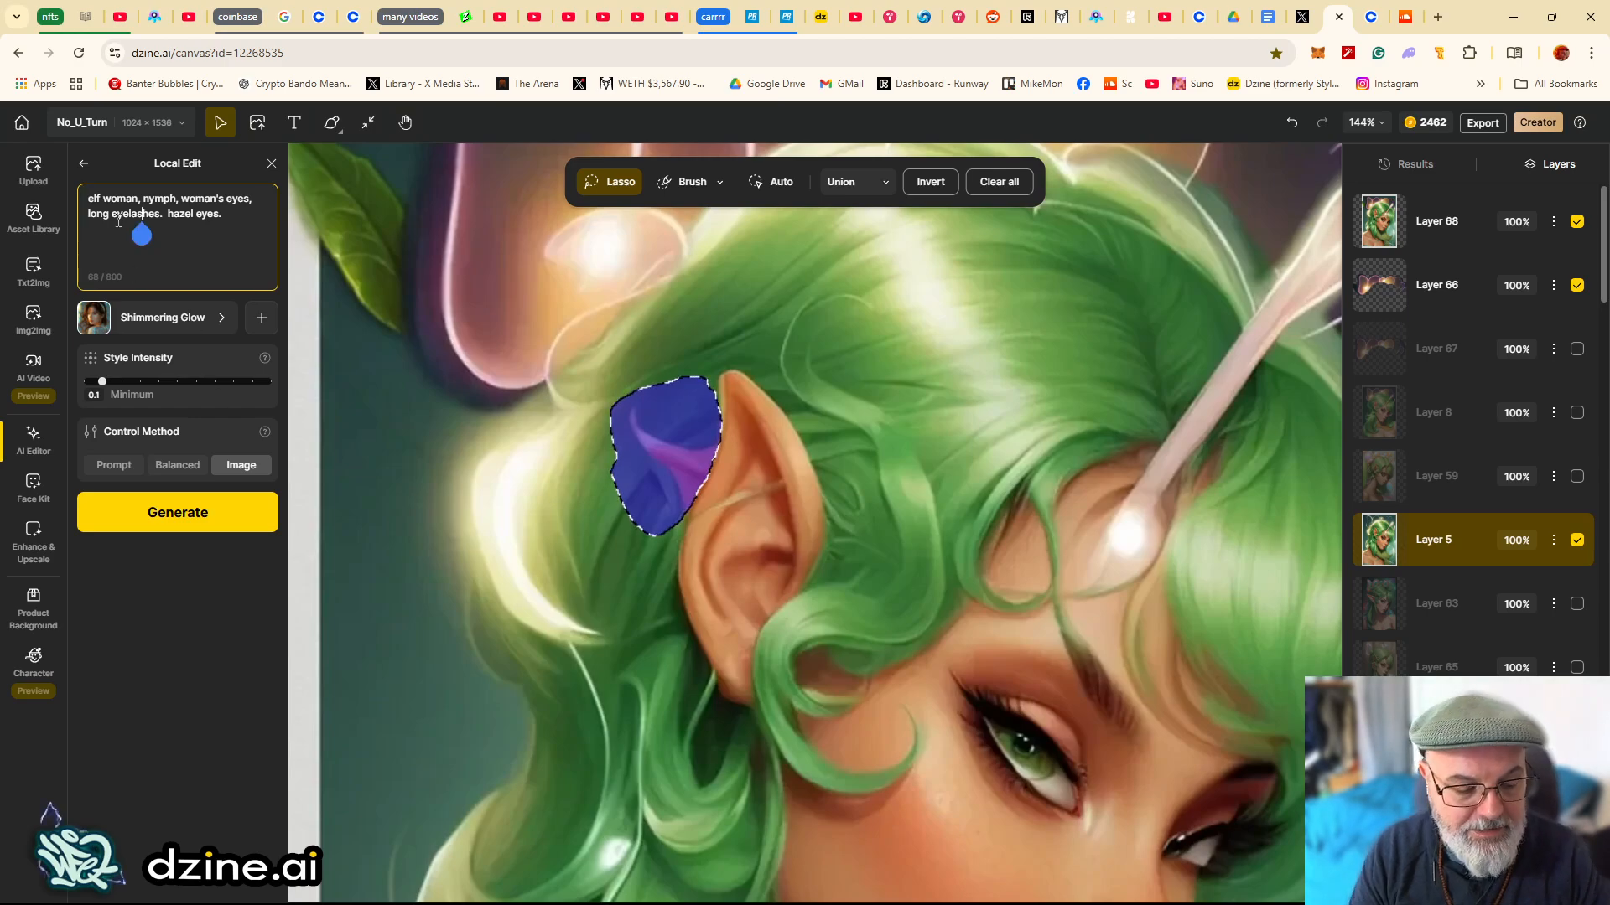
pyautogui.moveTo(242, 215); pyautogui.dragTo(104, 200)
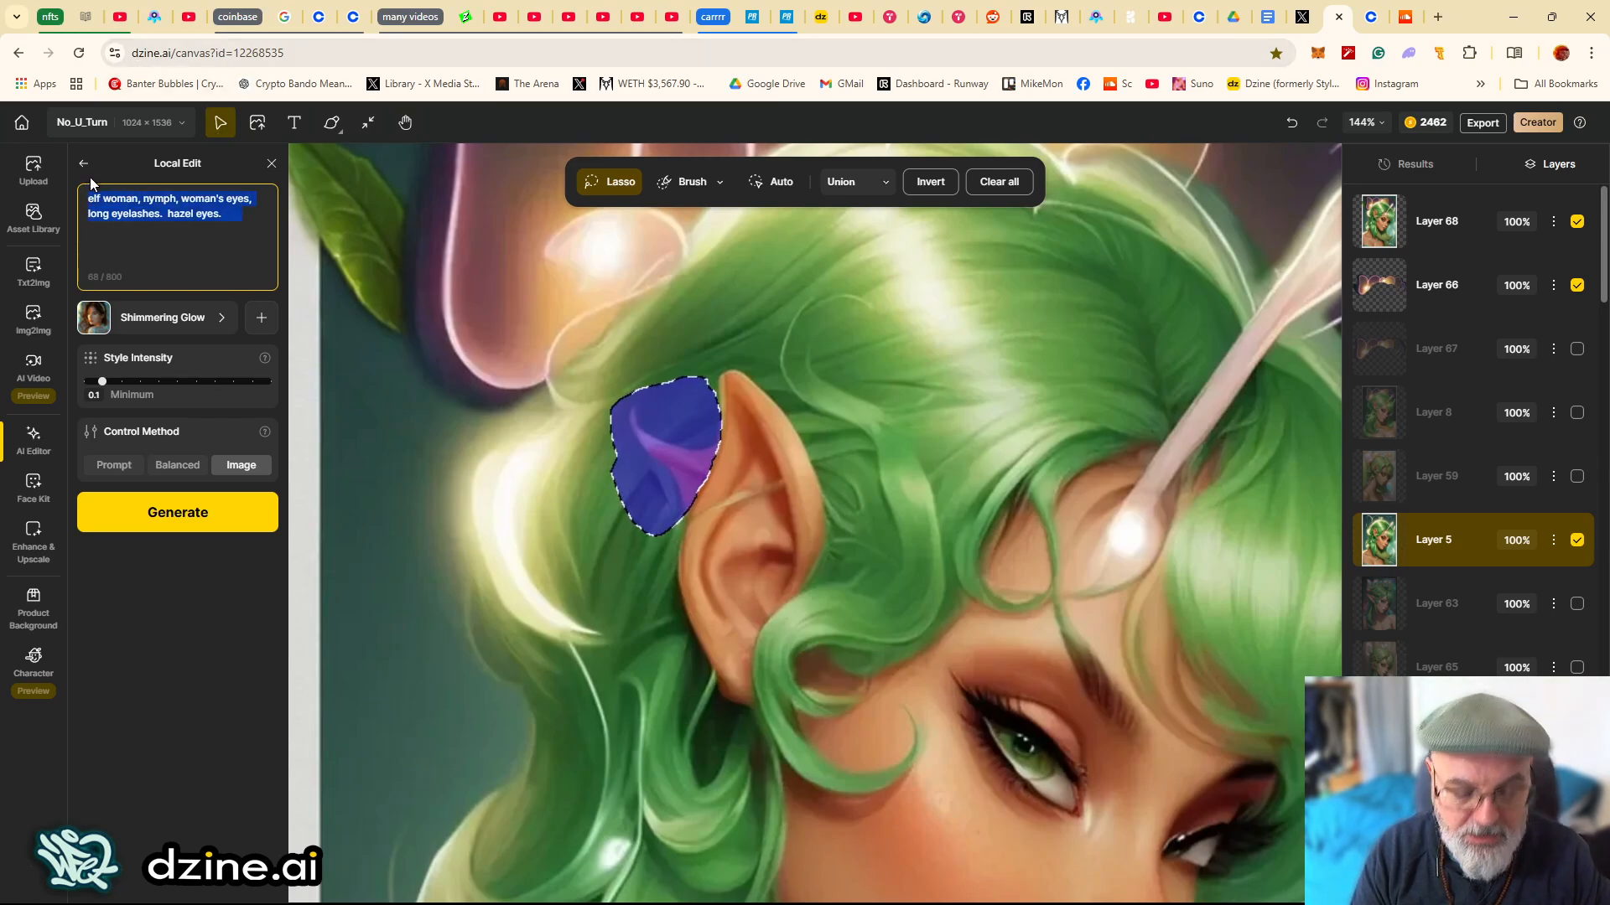
pyautogui.press('BackSpace')
pyautogui.write('gren hair.')
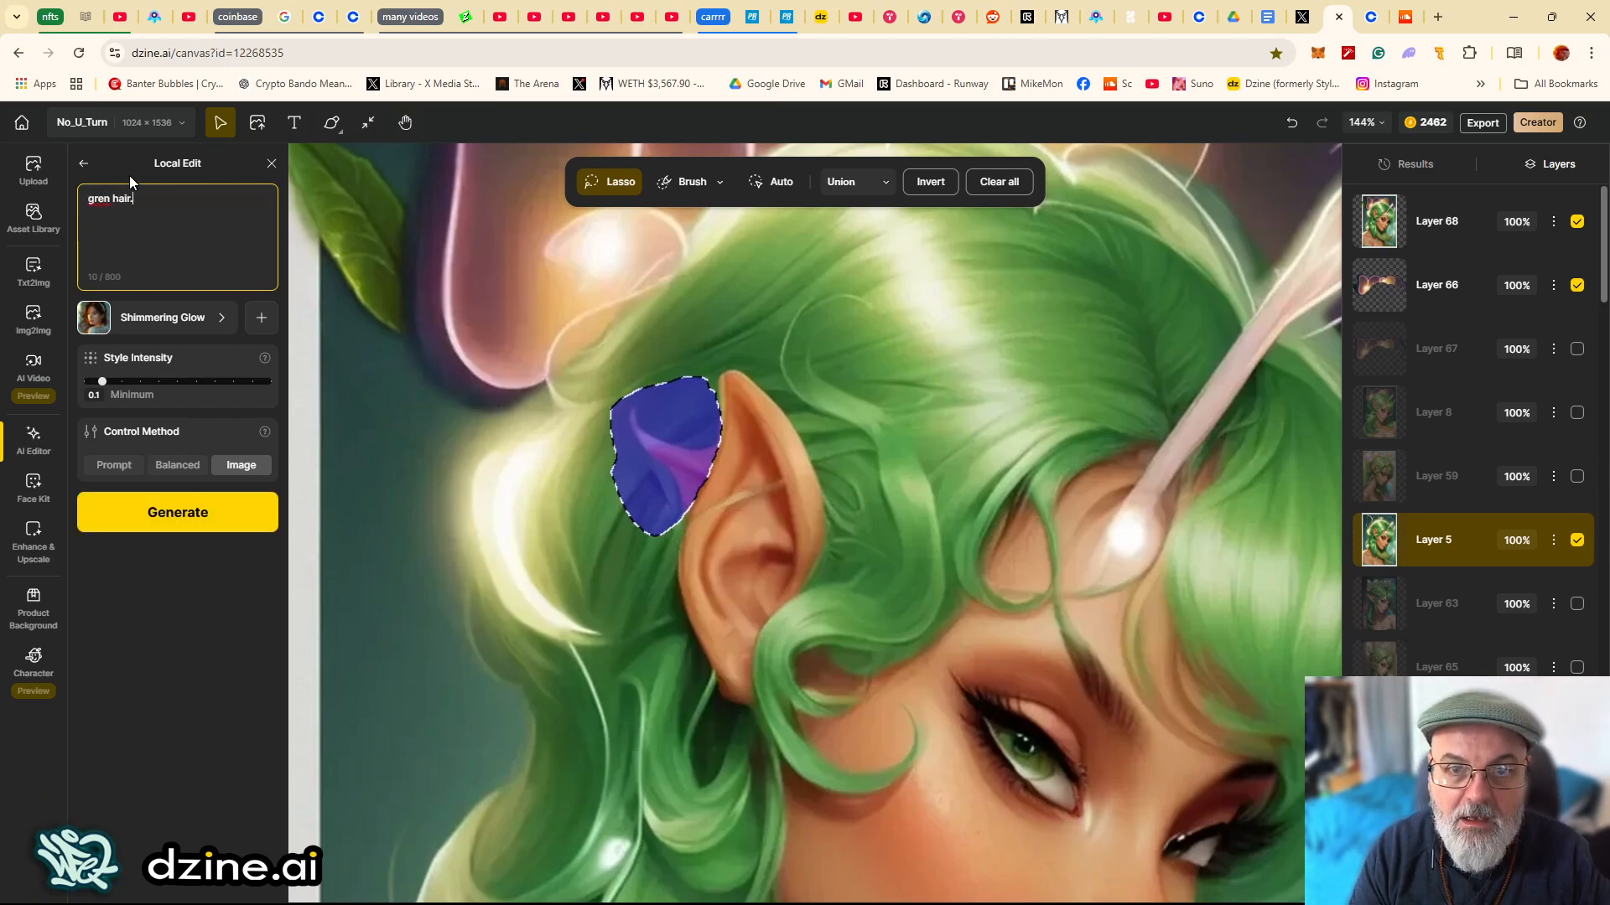
pyautogui.click(139, 647)
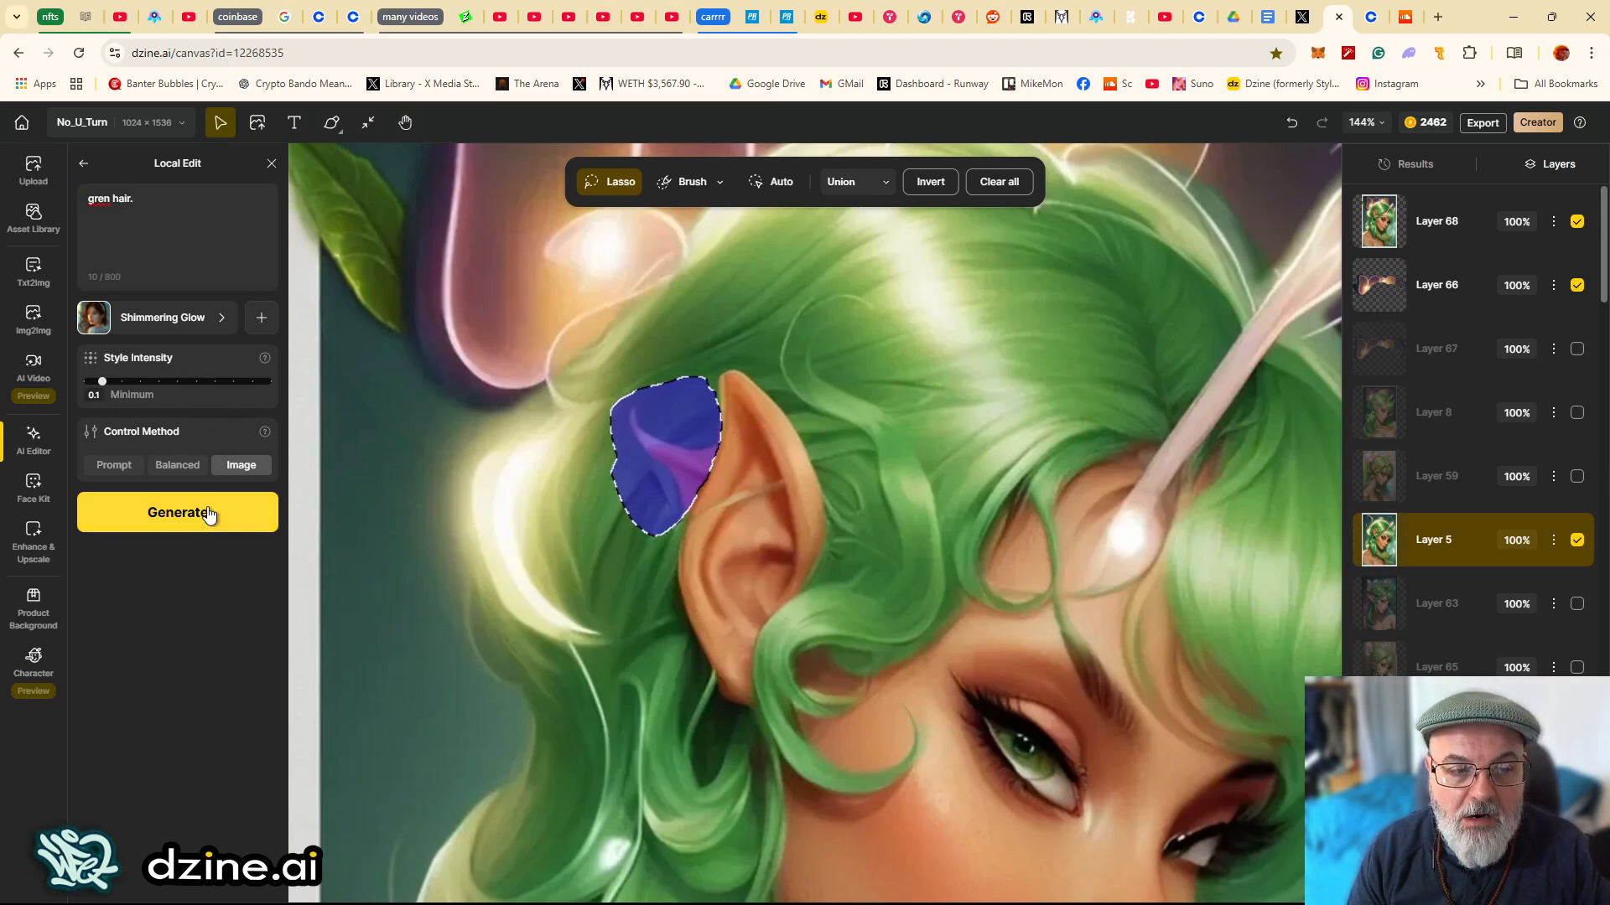
pyautogui.moveTo(235, 472)
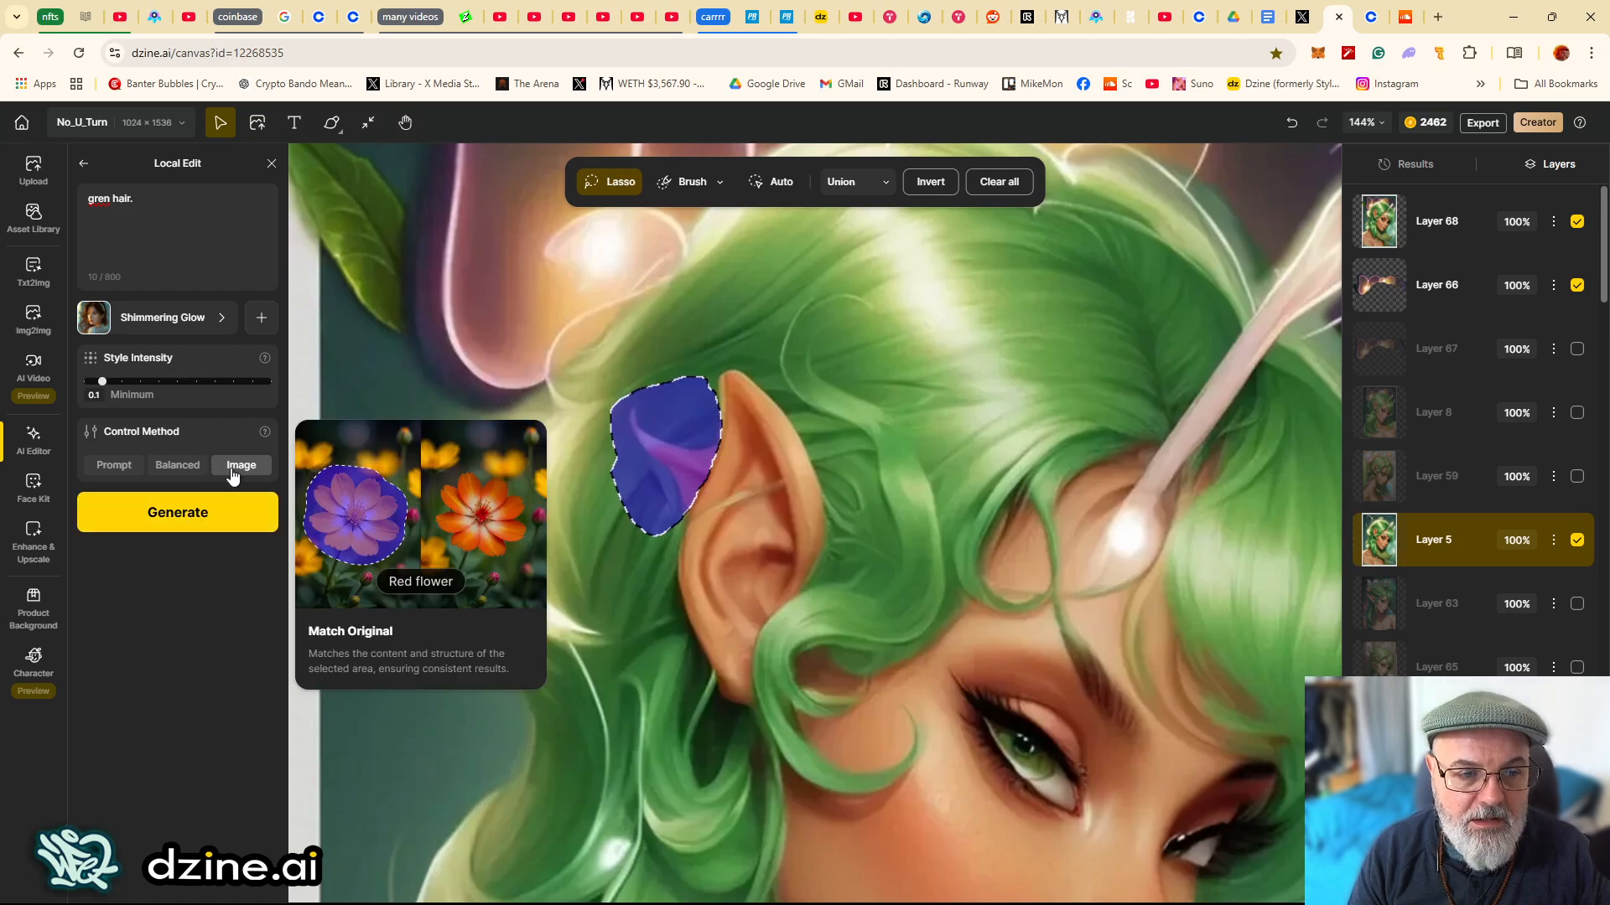
# - Switch the Local Edit Control Method to Balanced and generate the hair edit again
pyautogui.click(186, 466)
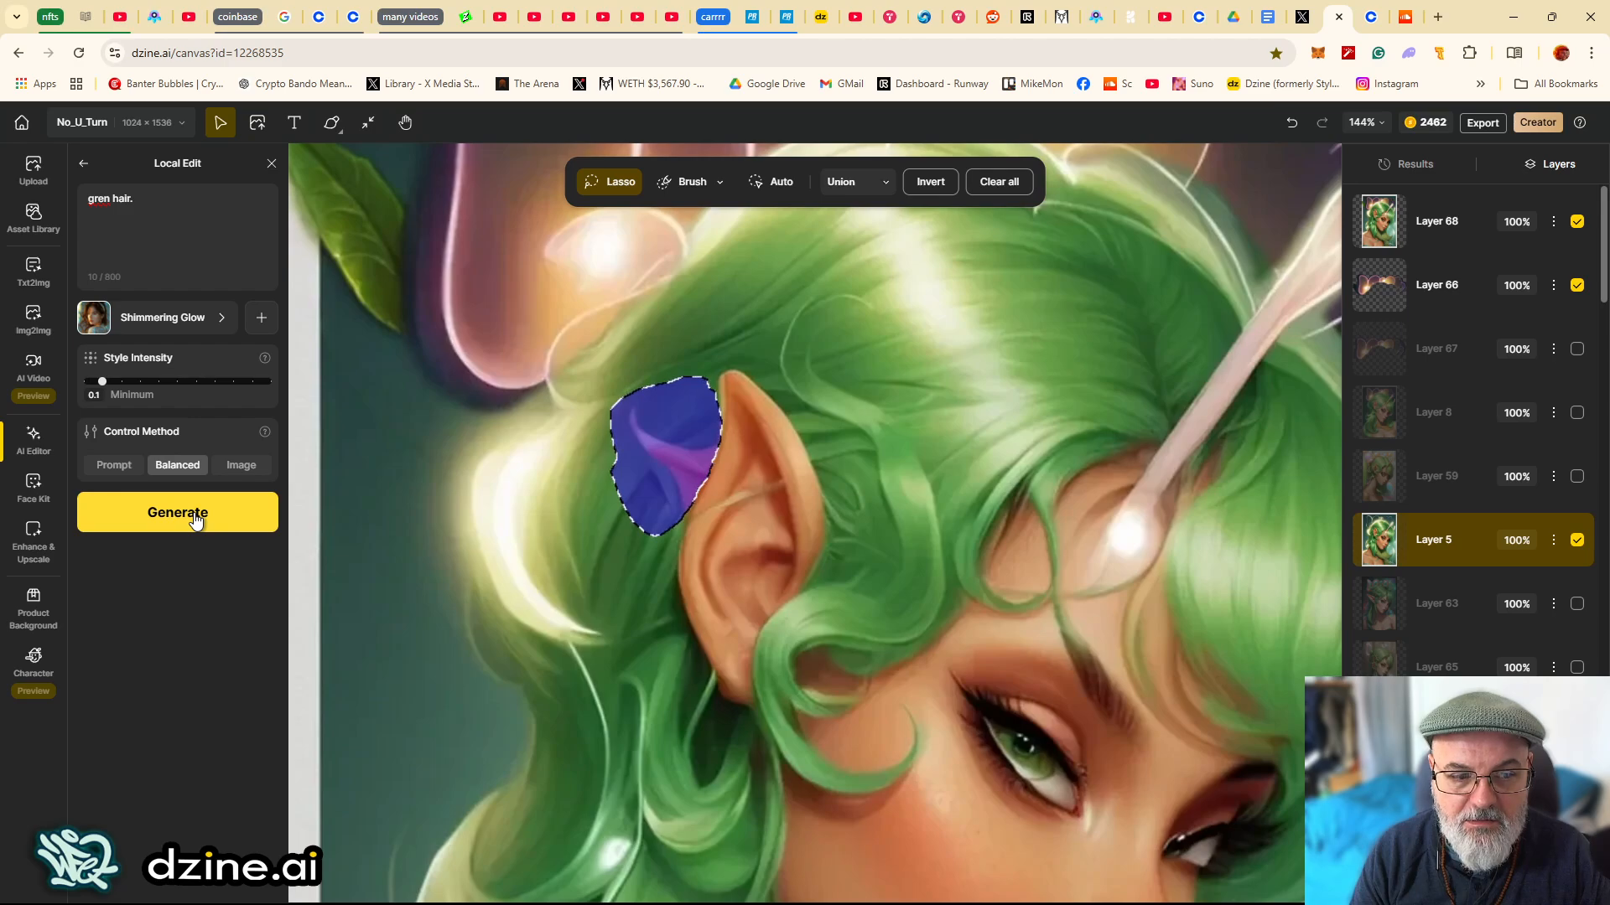
pyautogui.click(196, 521)
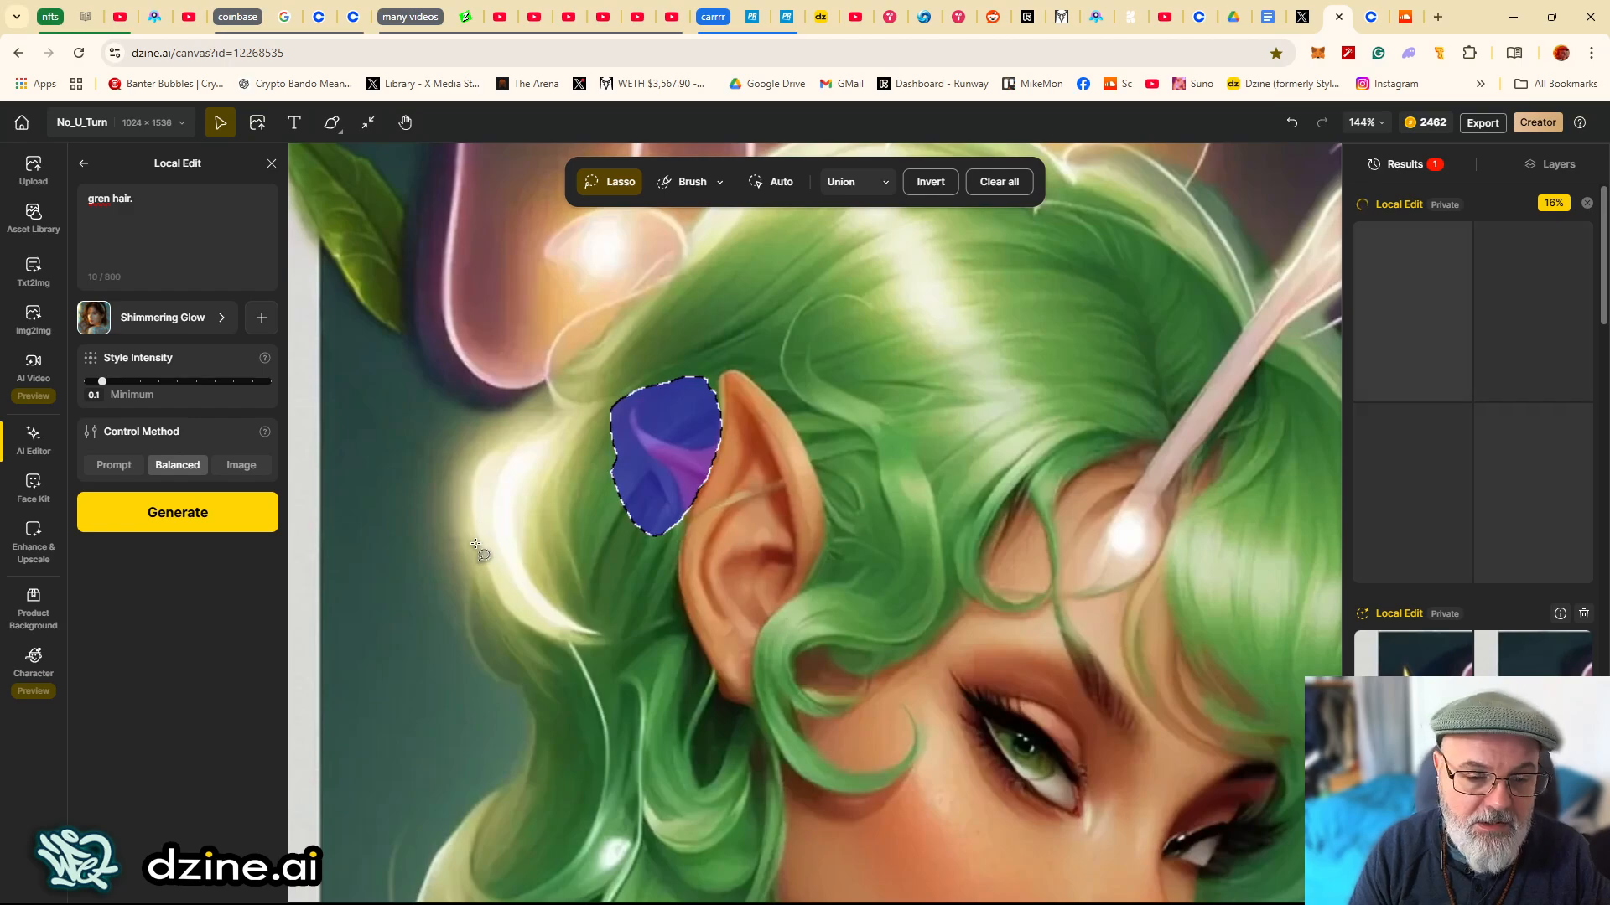
# - Compare Layer 68 against Layer 5 by toggling Layer 68's visibility on and off
pyautogui.click(33, 275)
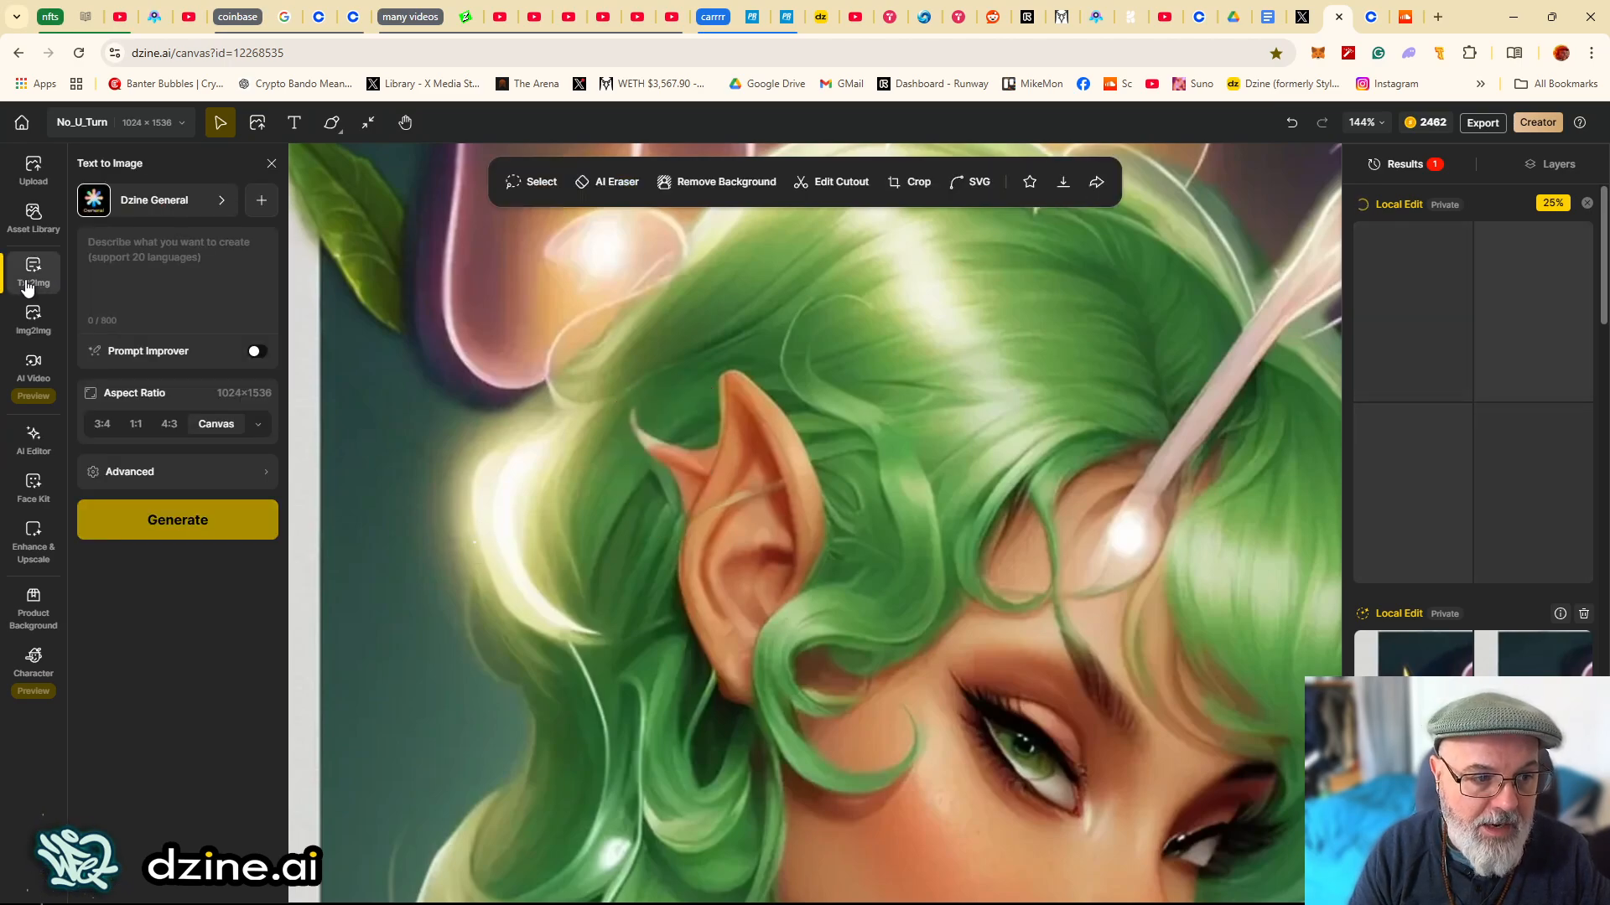
pyautogui.click(42, 324)
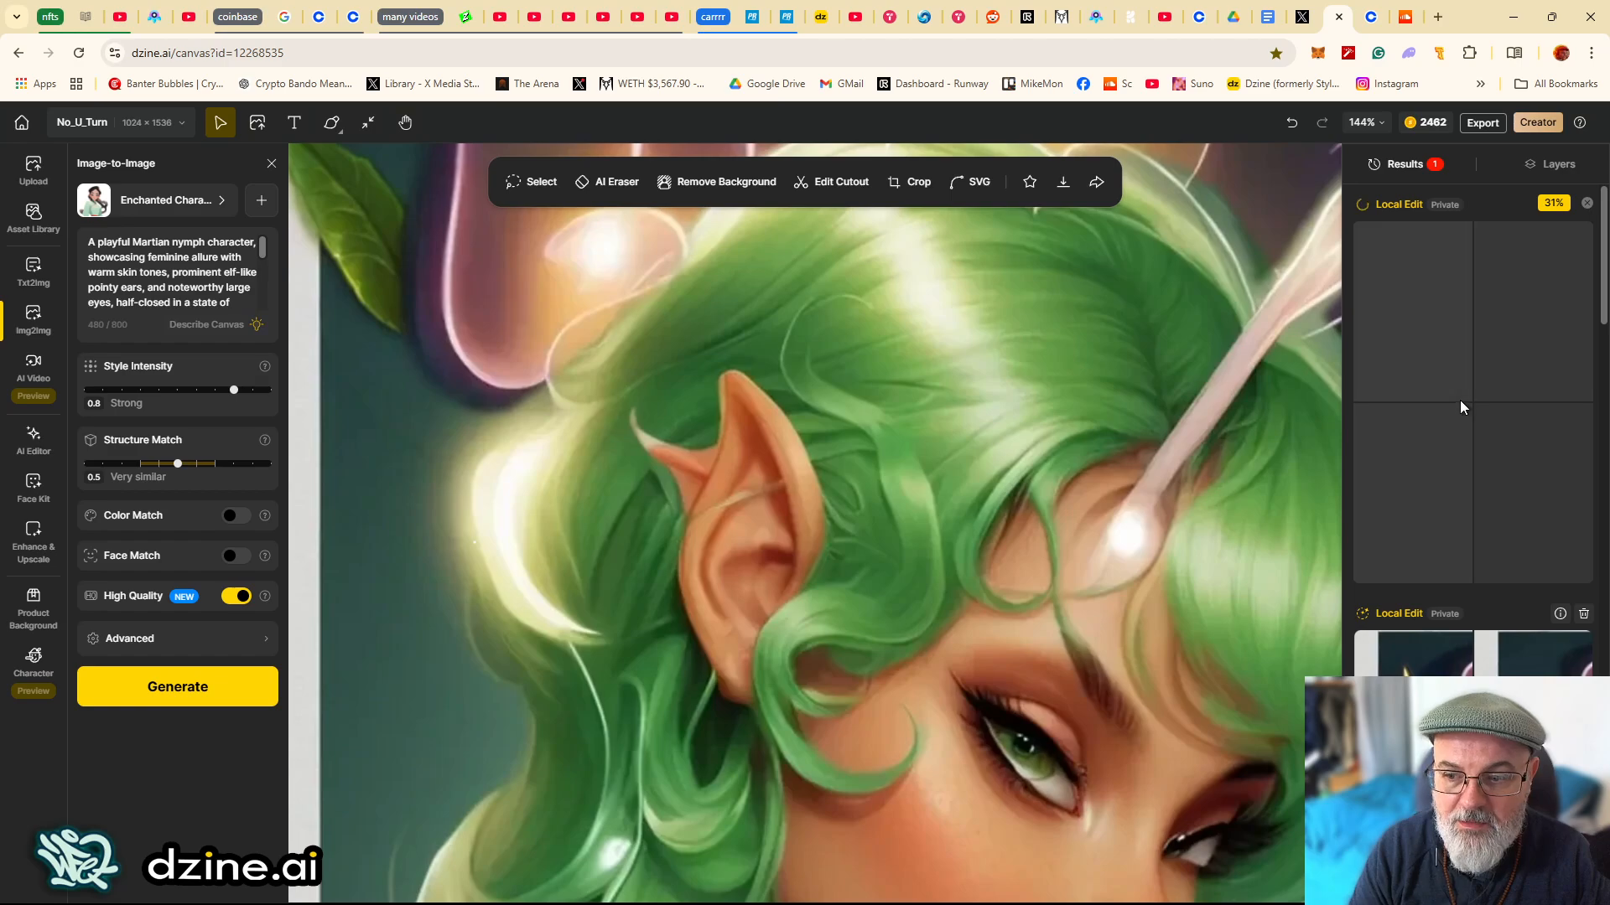
pyautogui.click(1559, 166)
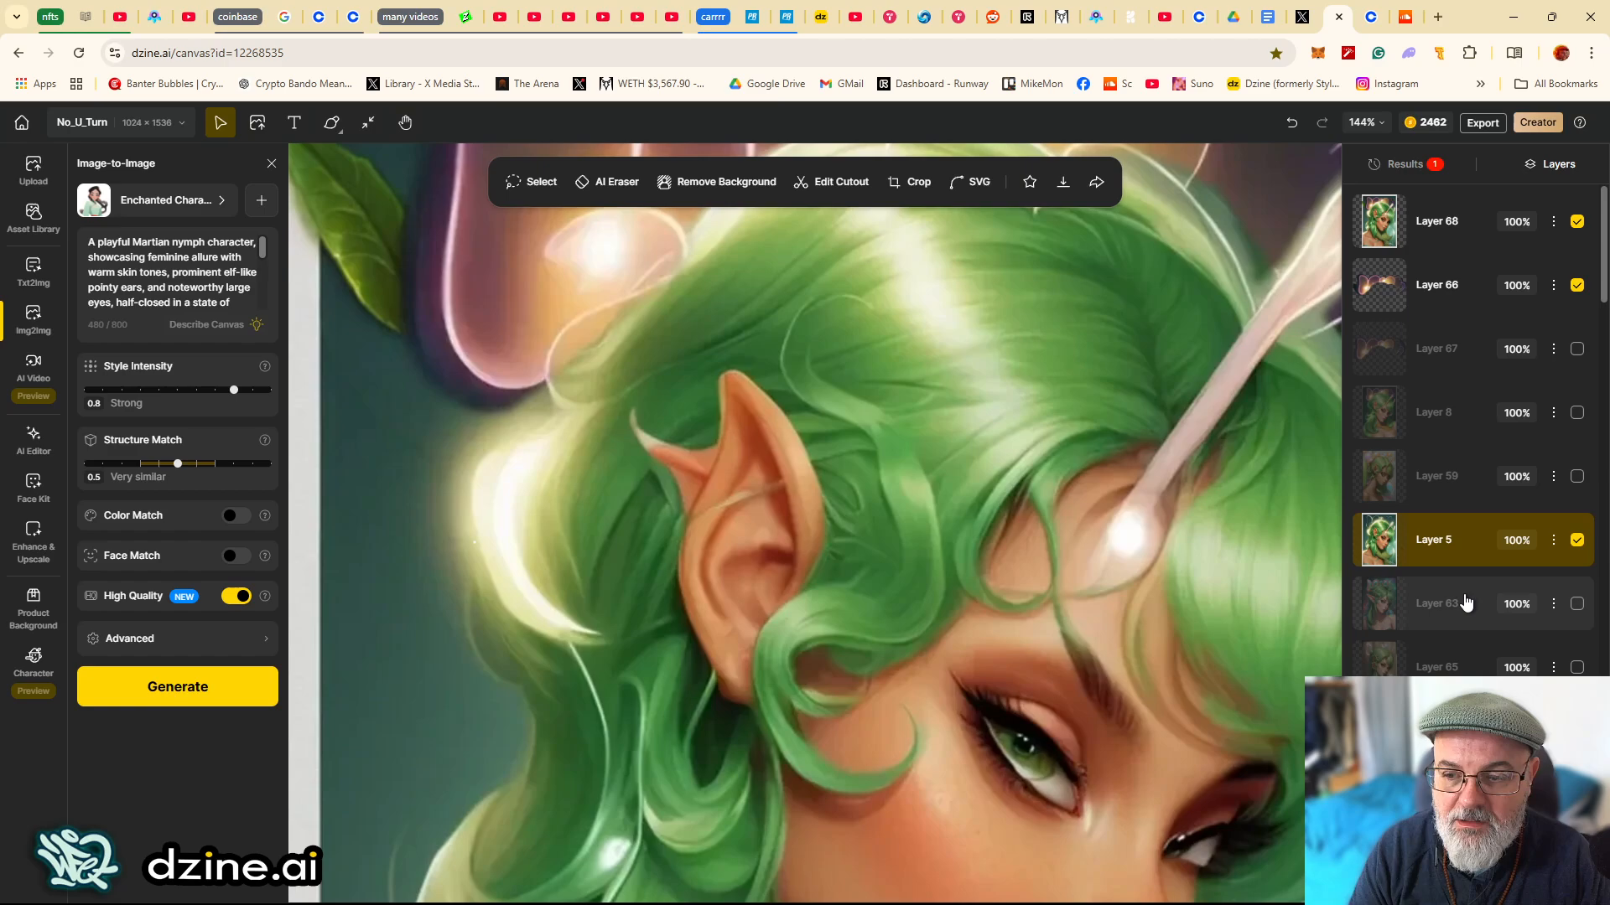
pyautogui.click(1445, 242)
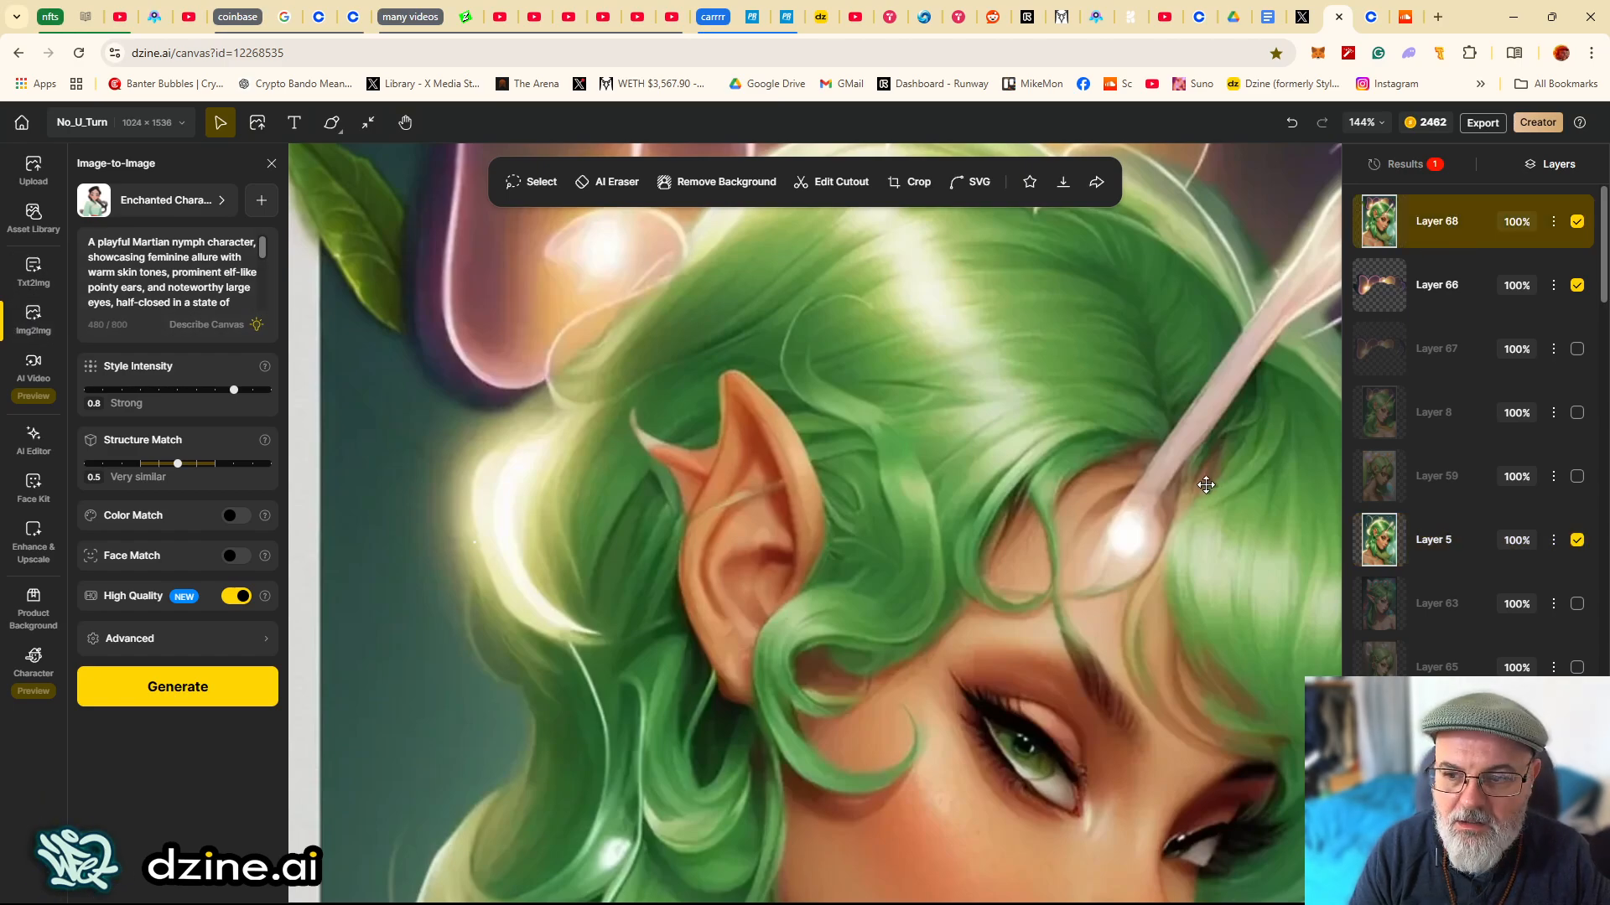
pyautogui.click(1447, 543)
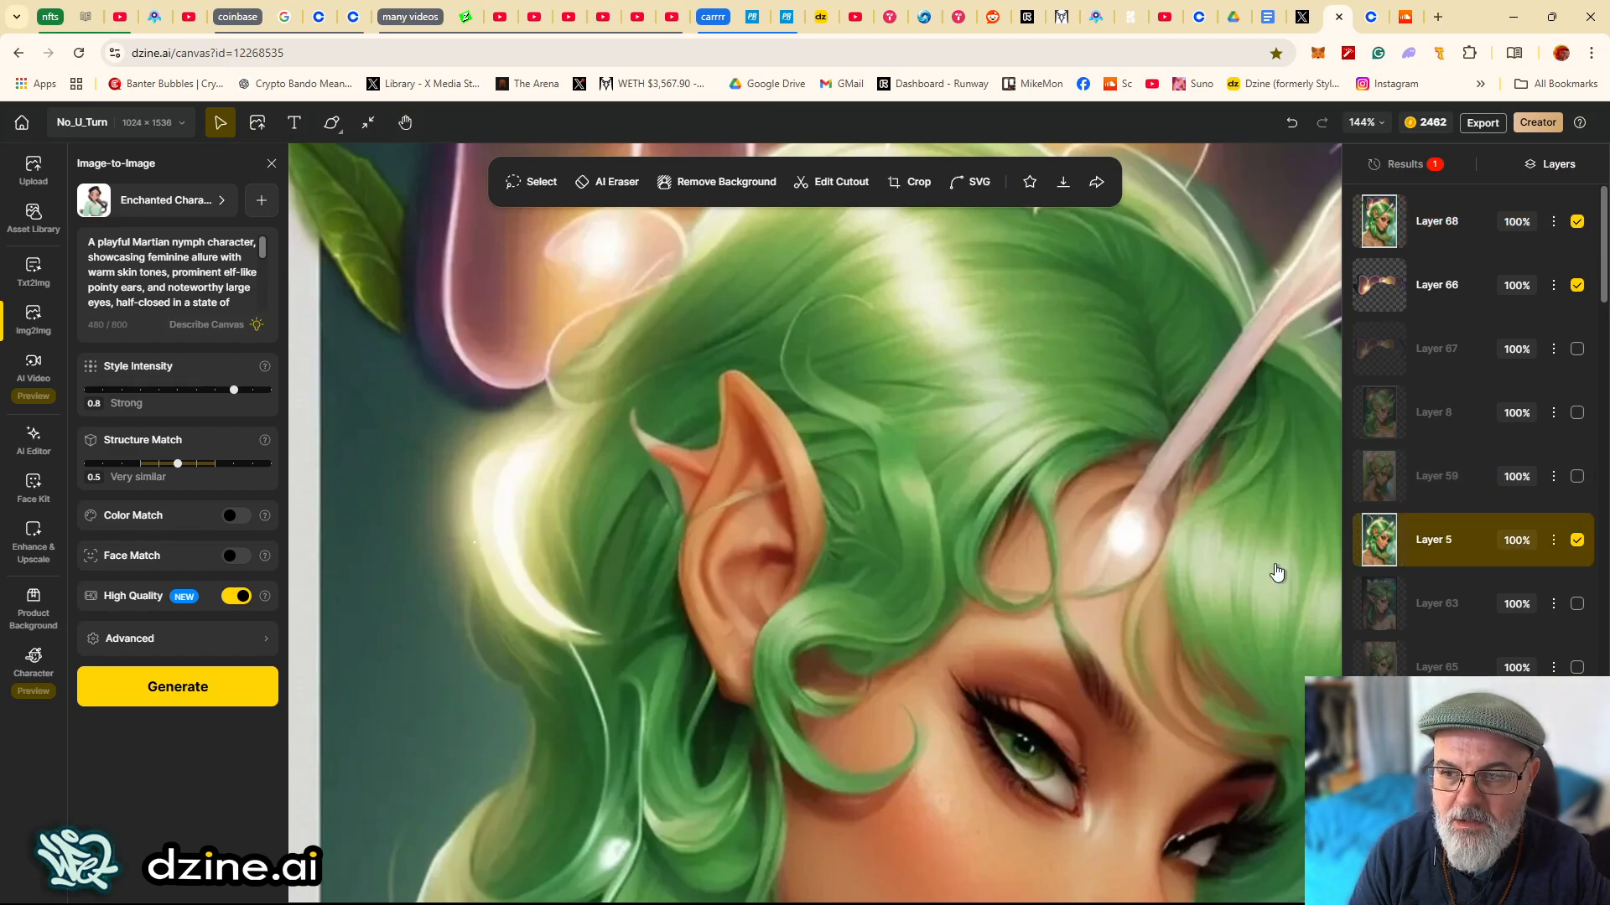
pyautogui.click(1576, 229)
pyautogui.click(1576, 229)
pyautogui.click(1576, 229)
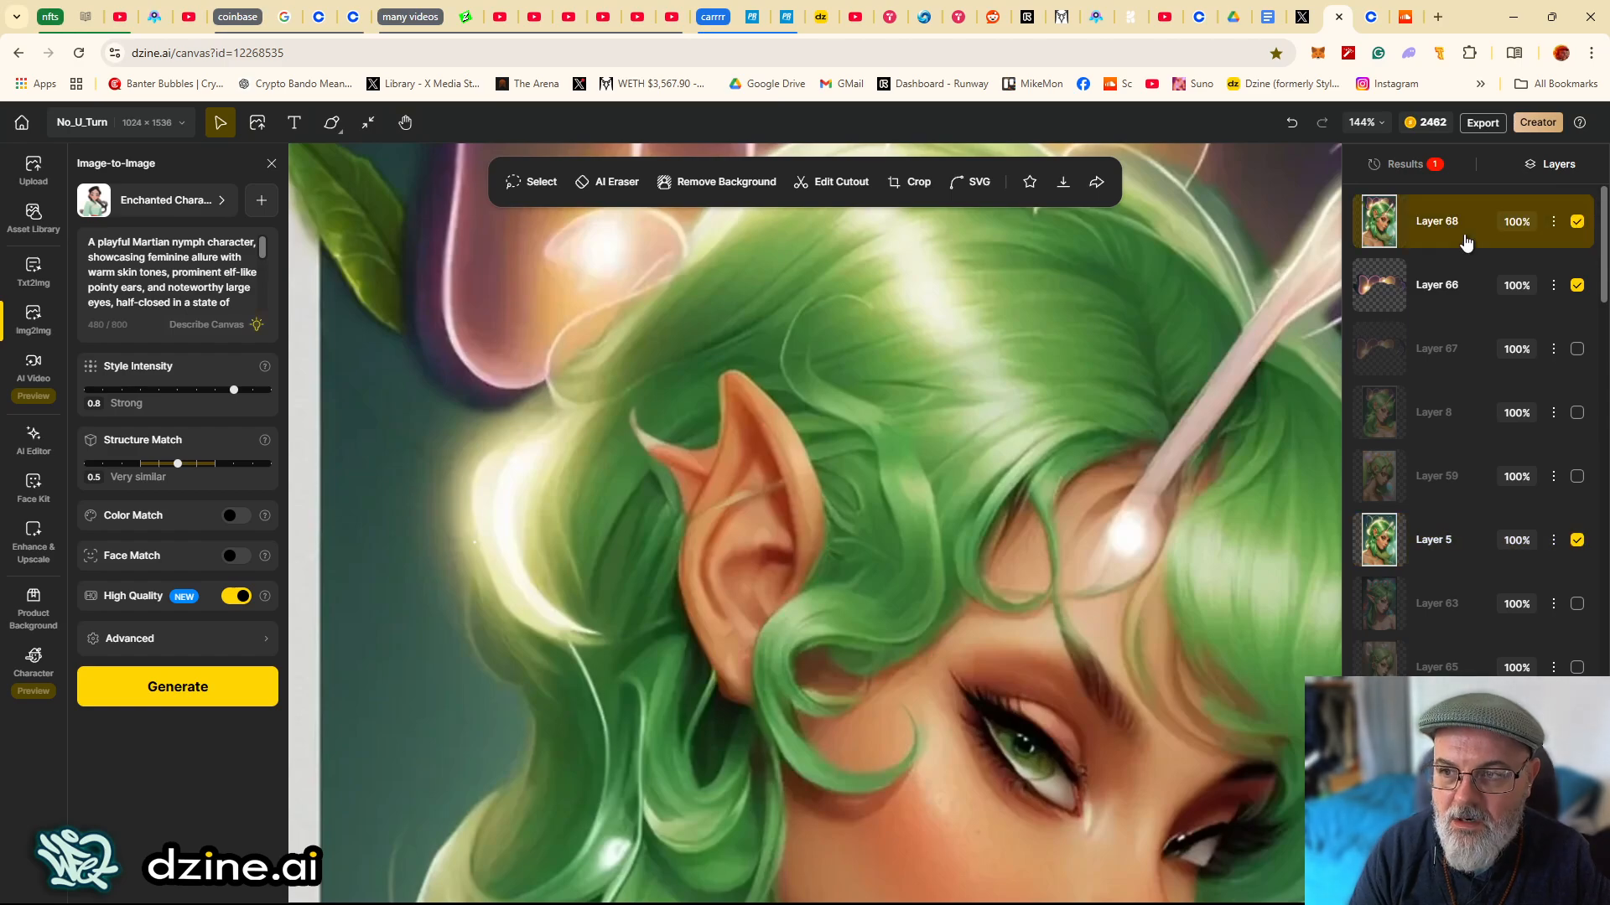
pyautogui.click(1576, 223)
pyautogui.click(1576, 224)
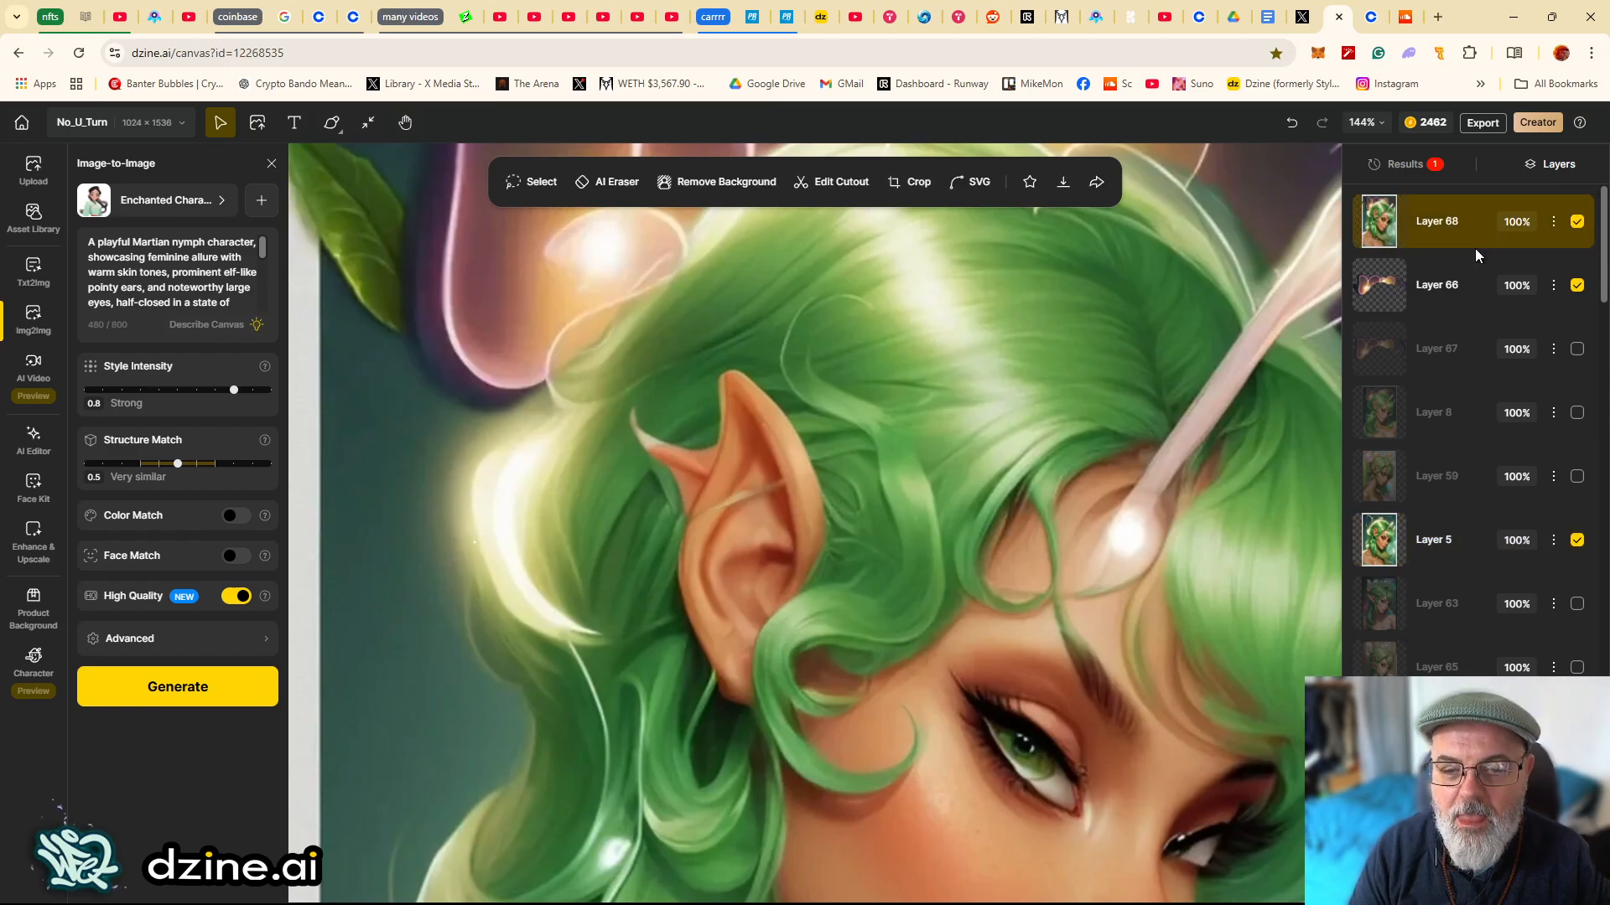
# - Lasso the hair patch above the elf's pointed ear with AI Eraser and generate the erasure
pyautogui.click(532, 182)
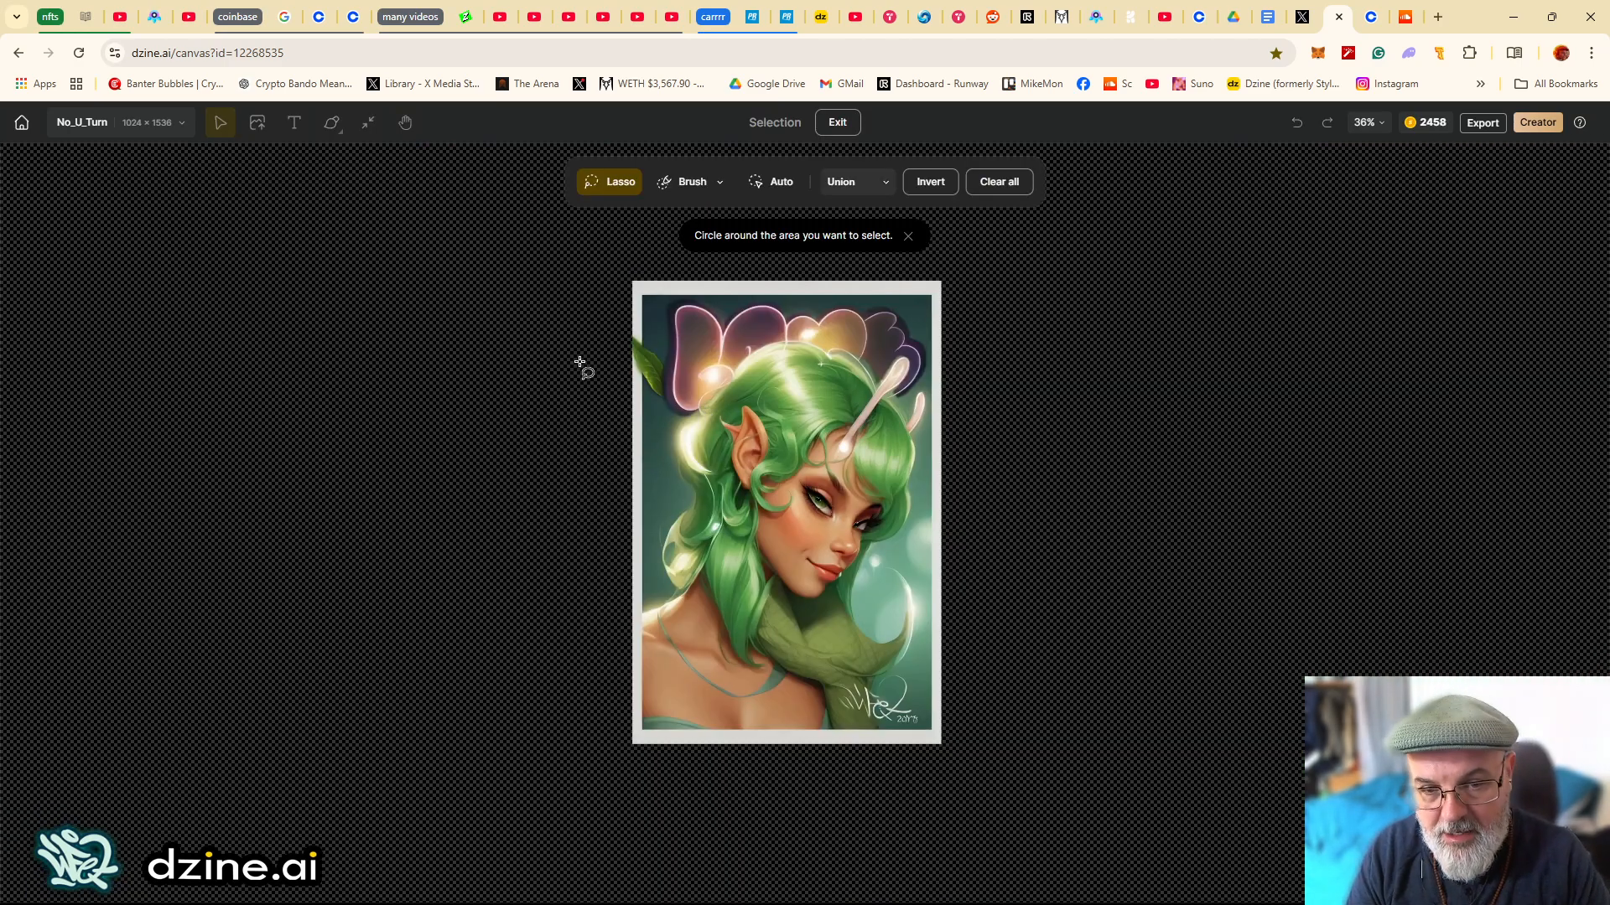
pyautogui.click(837, 122)
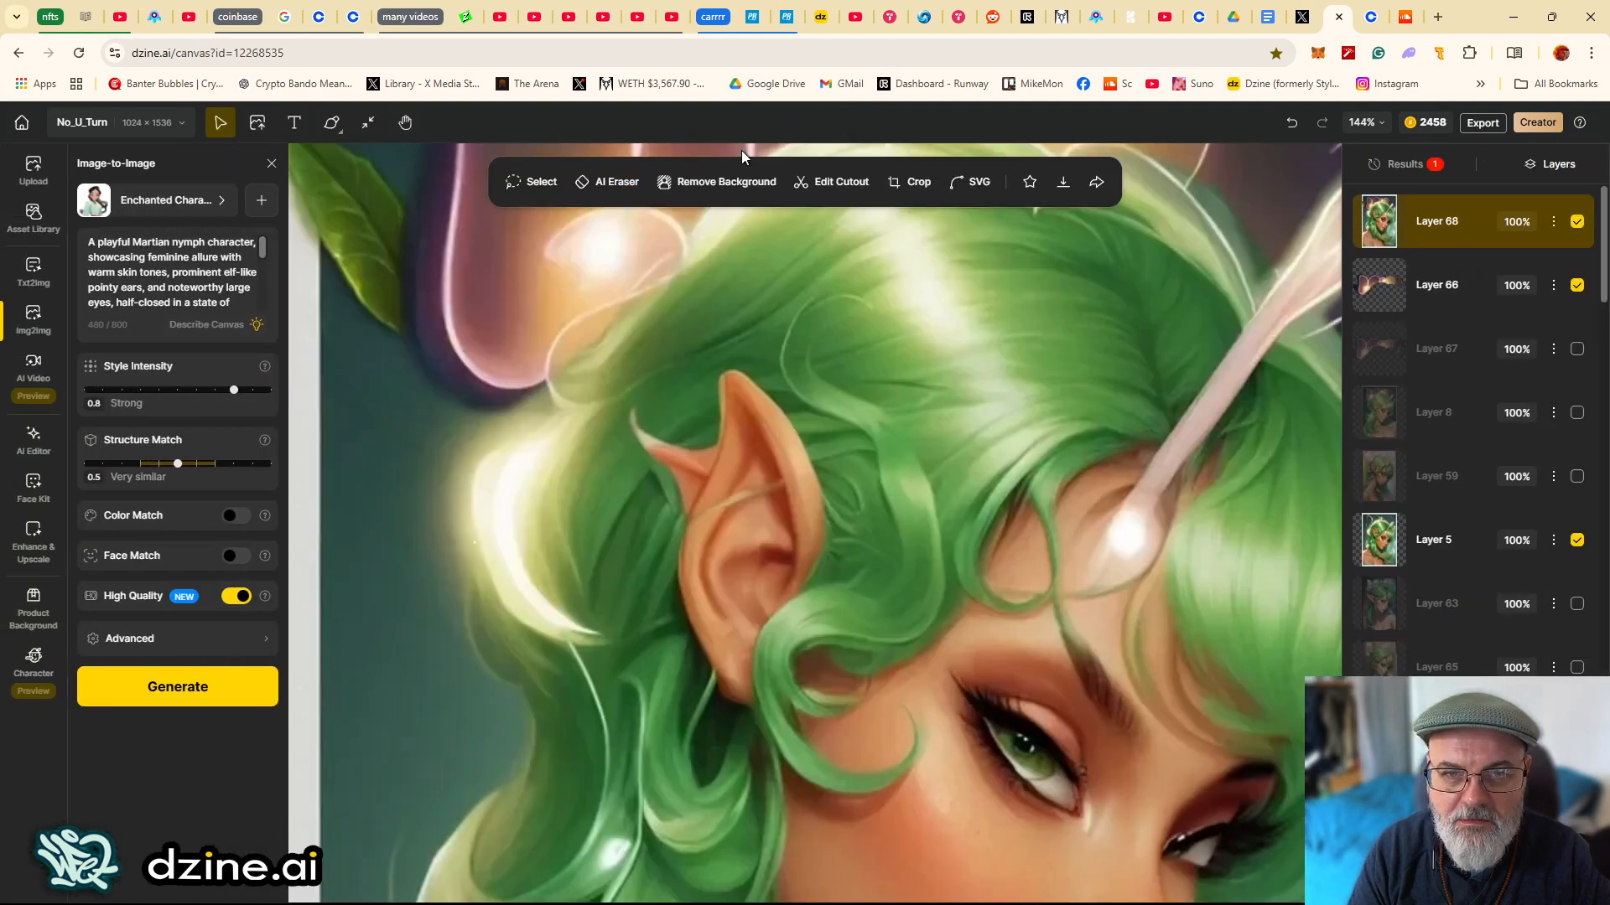
pyautogui.click(619, 185)
pyautogui.scroll(3, 692, 388)
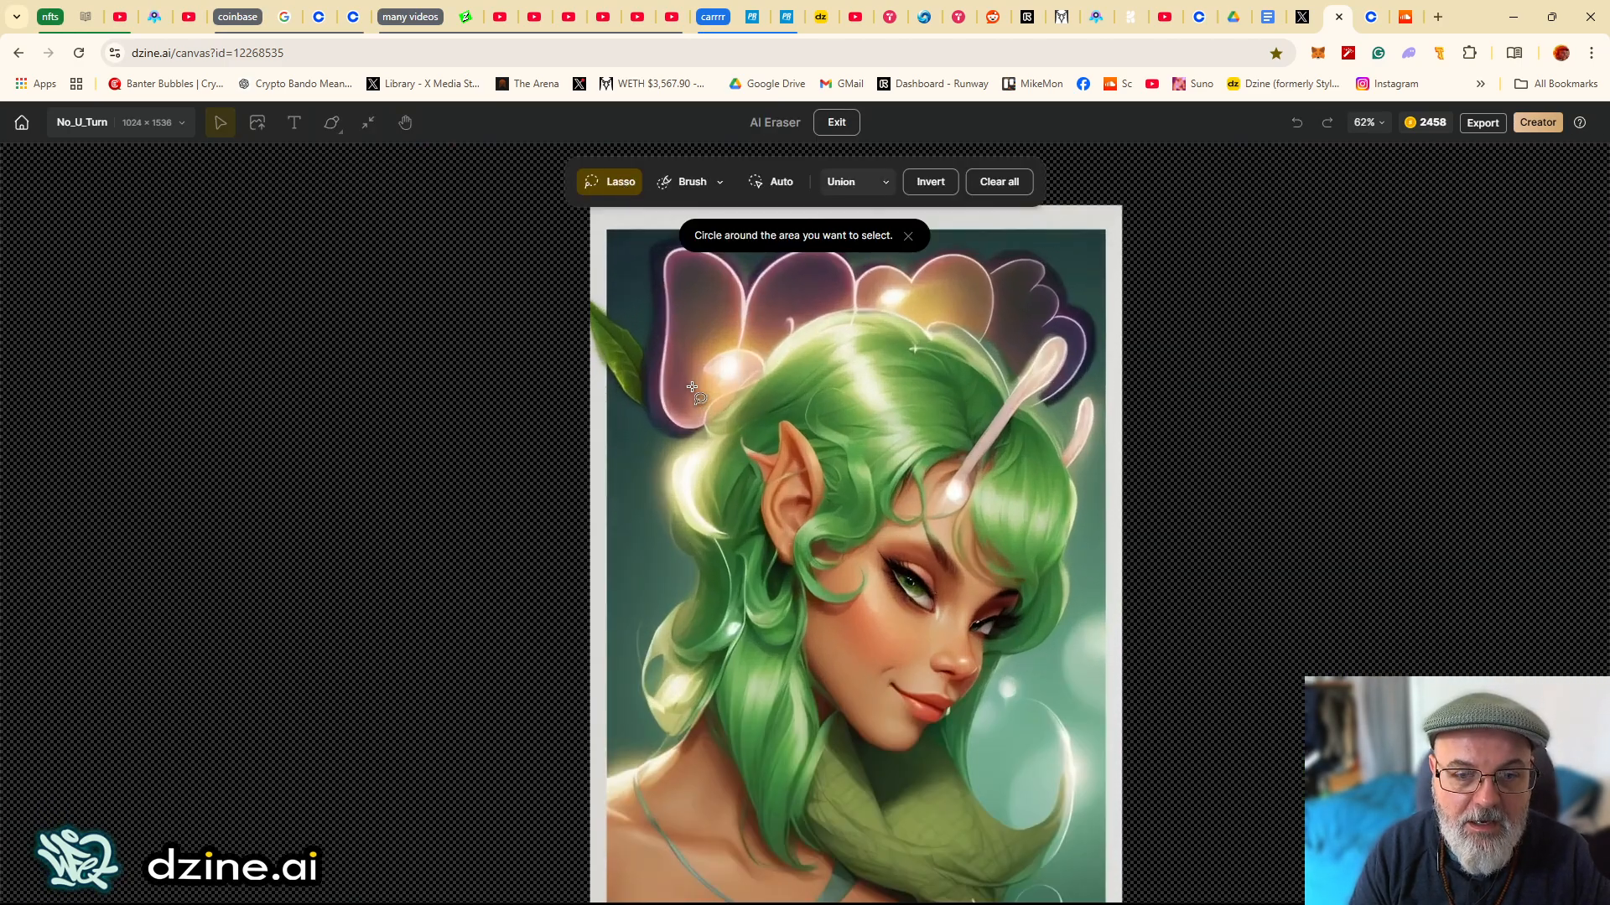
pyautogui.scroll(4, 692, 387)
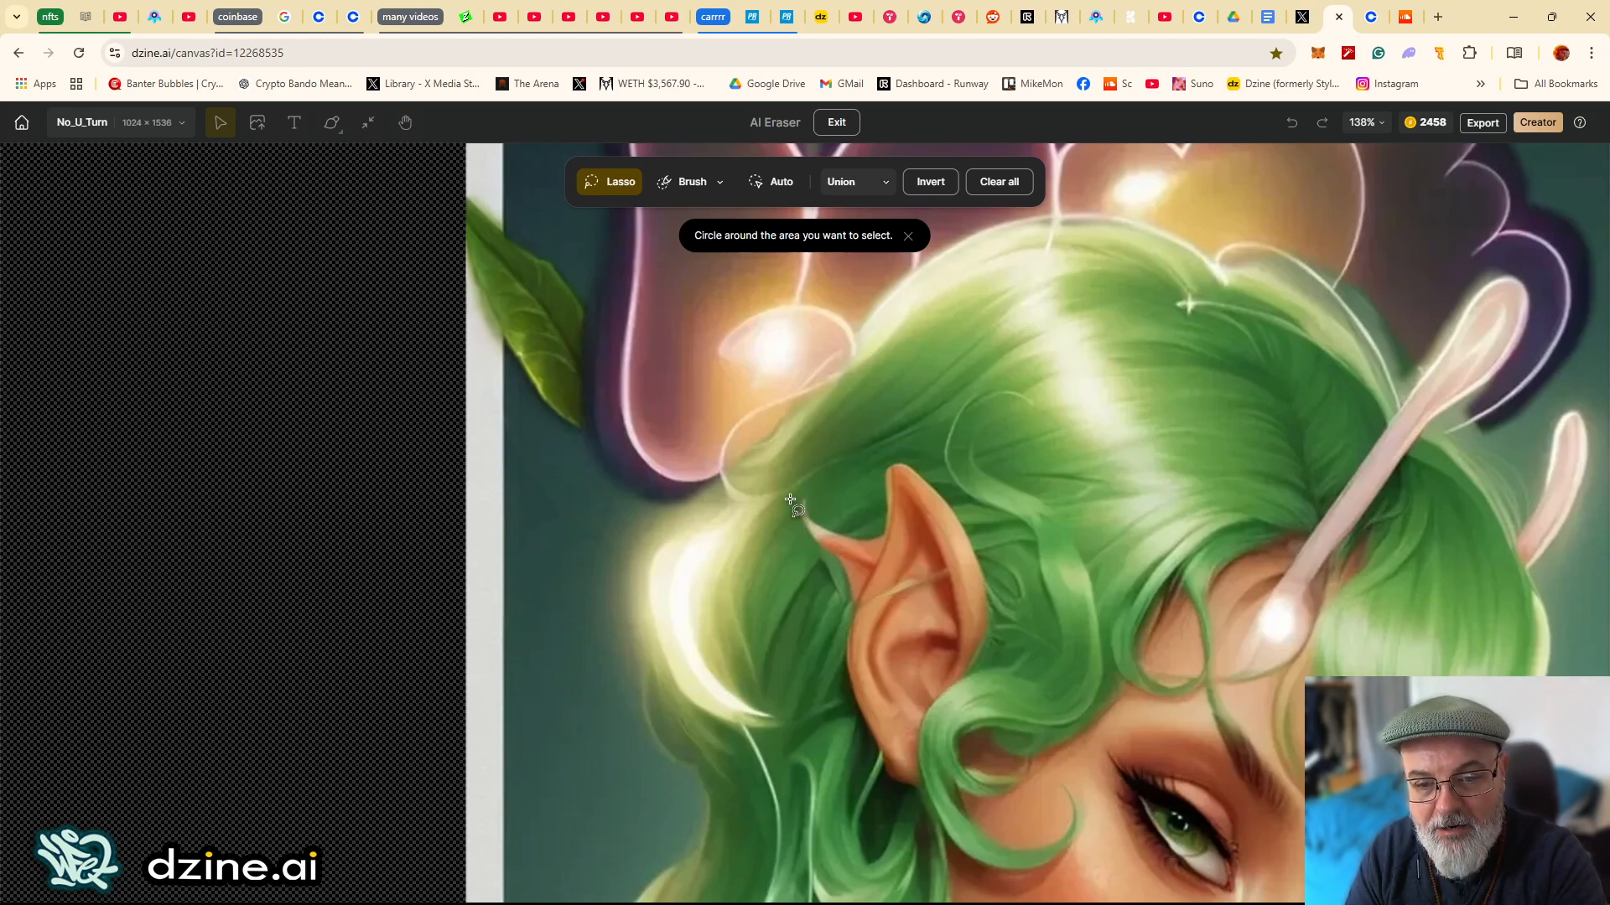
pyautogui.moveTo(789, 501)
pyautogui.mouseDown()
pyautogui.moveTo(807, 482)
pyautogui.moveTo(882, 503)
pyautogui.mouseUp()
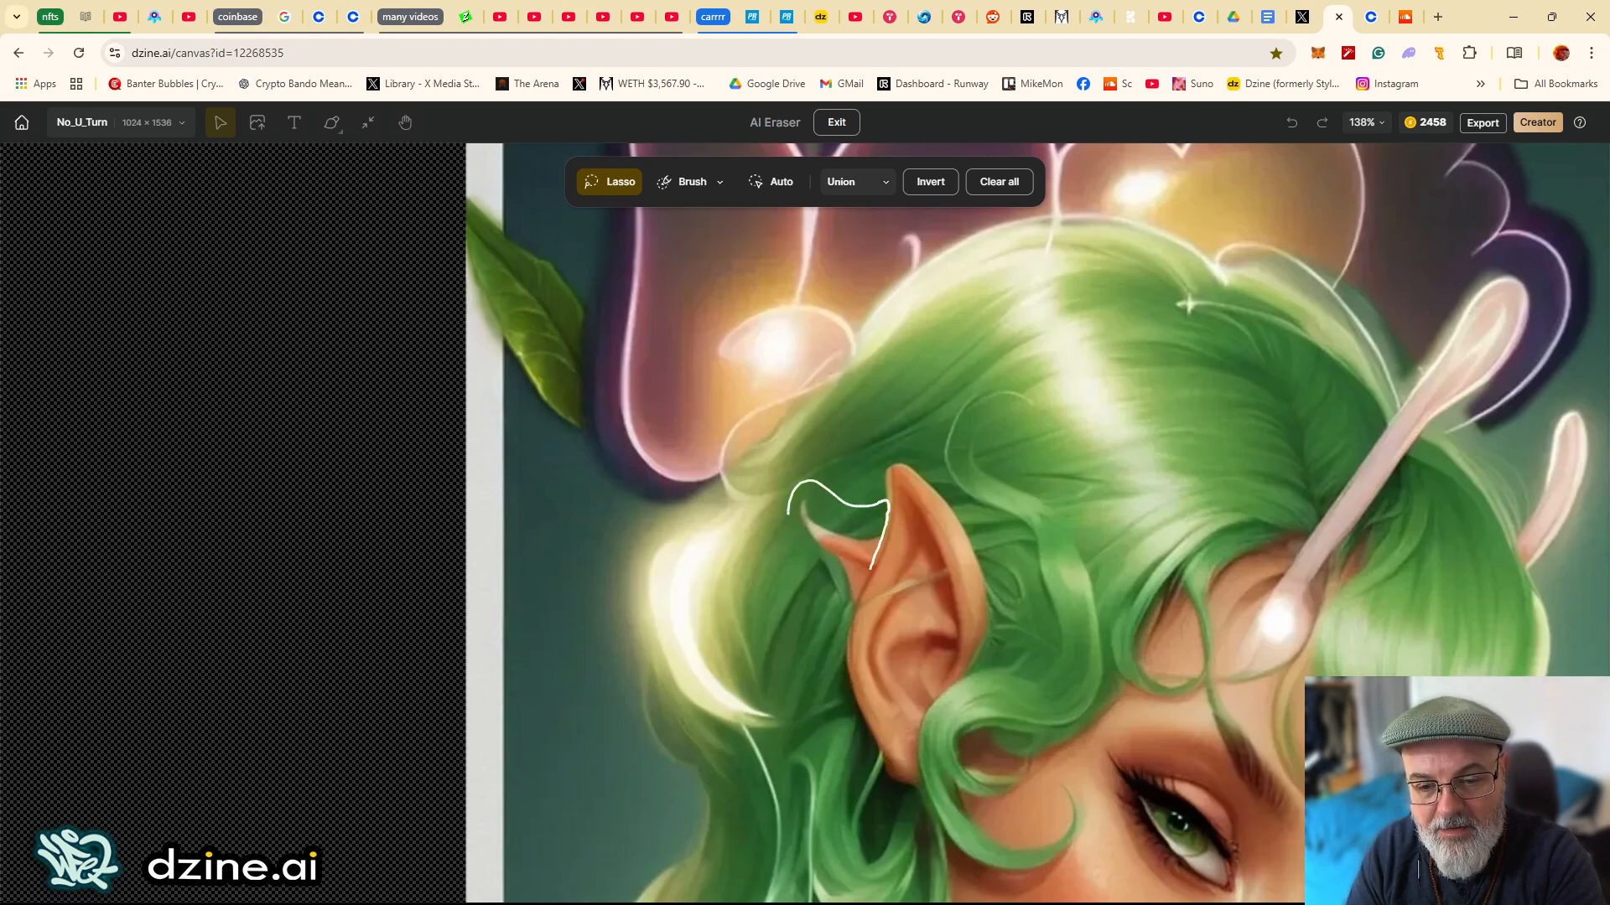
pyautogui.moveTo(825, 622); pyautogui.dragTo(786, 510)
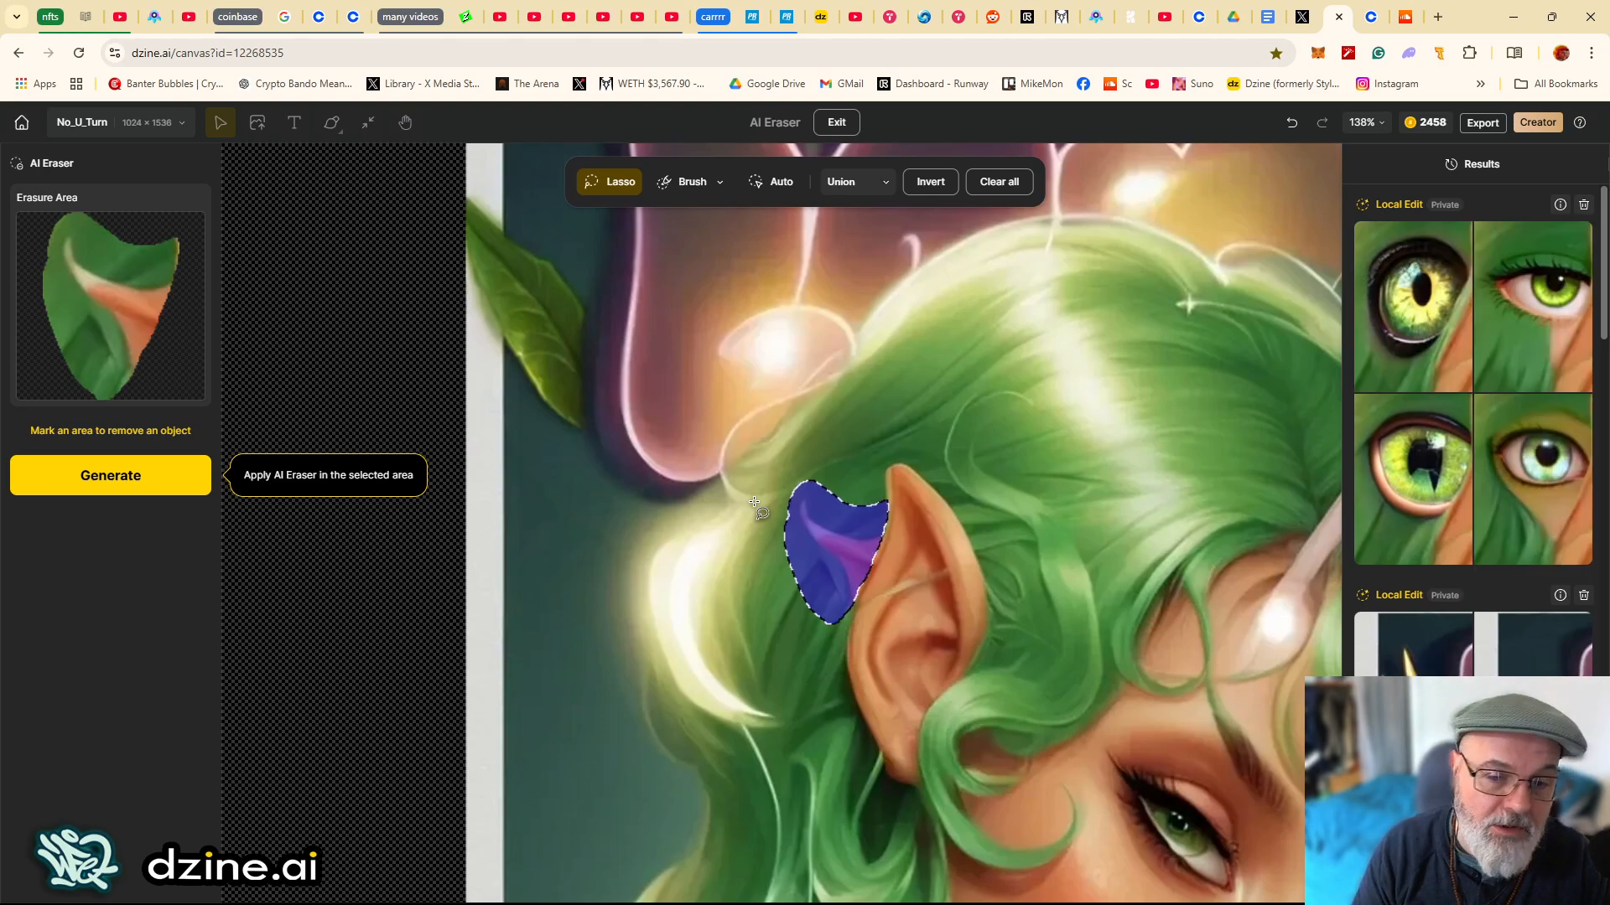
pyautogui.moveTo(1467, 476)
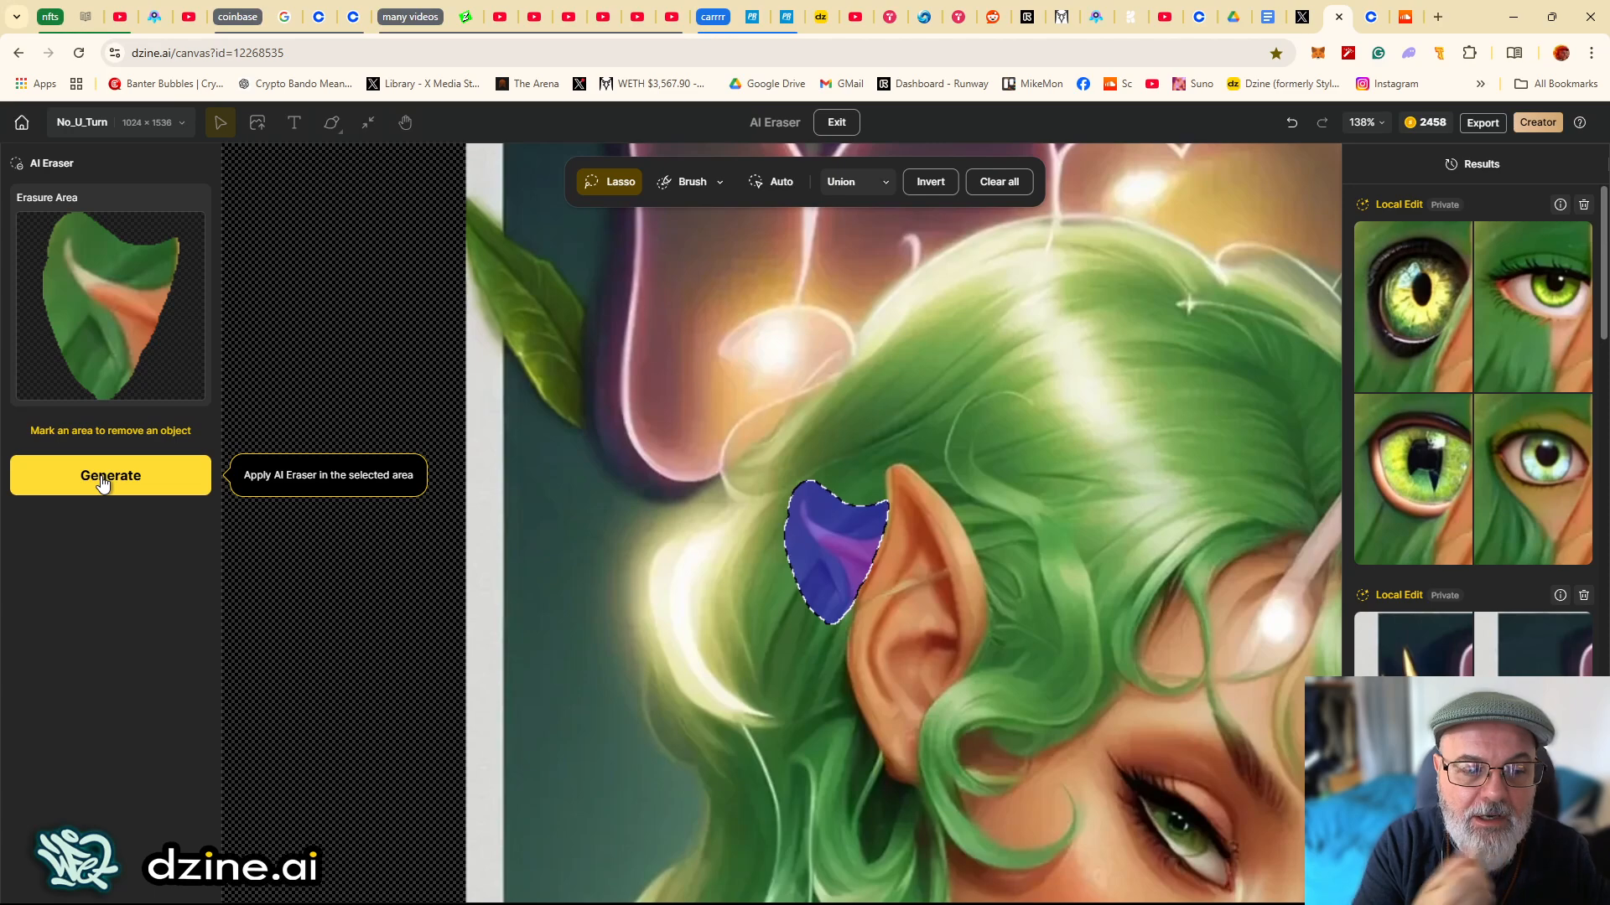
pyautogui.click(102, 483)
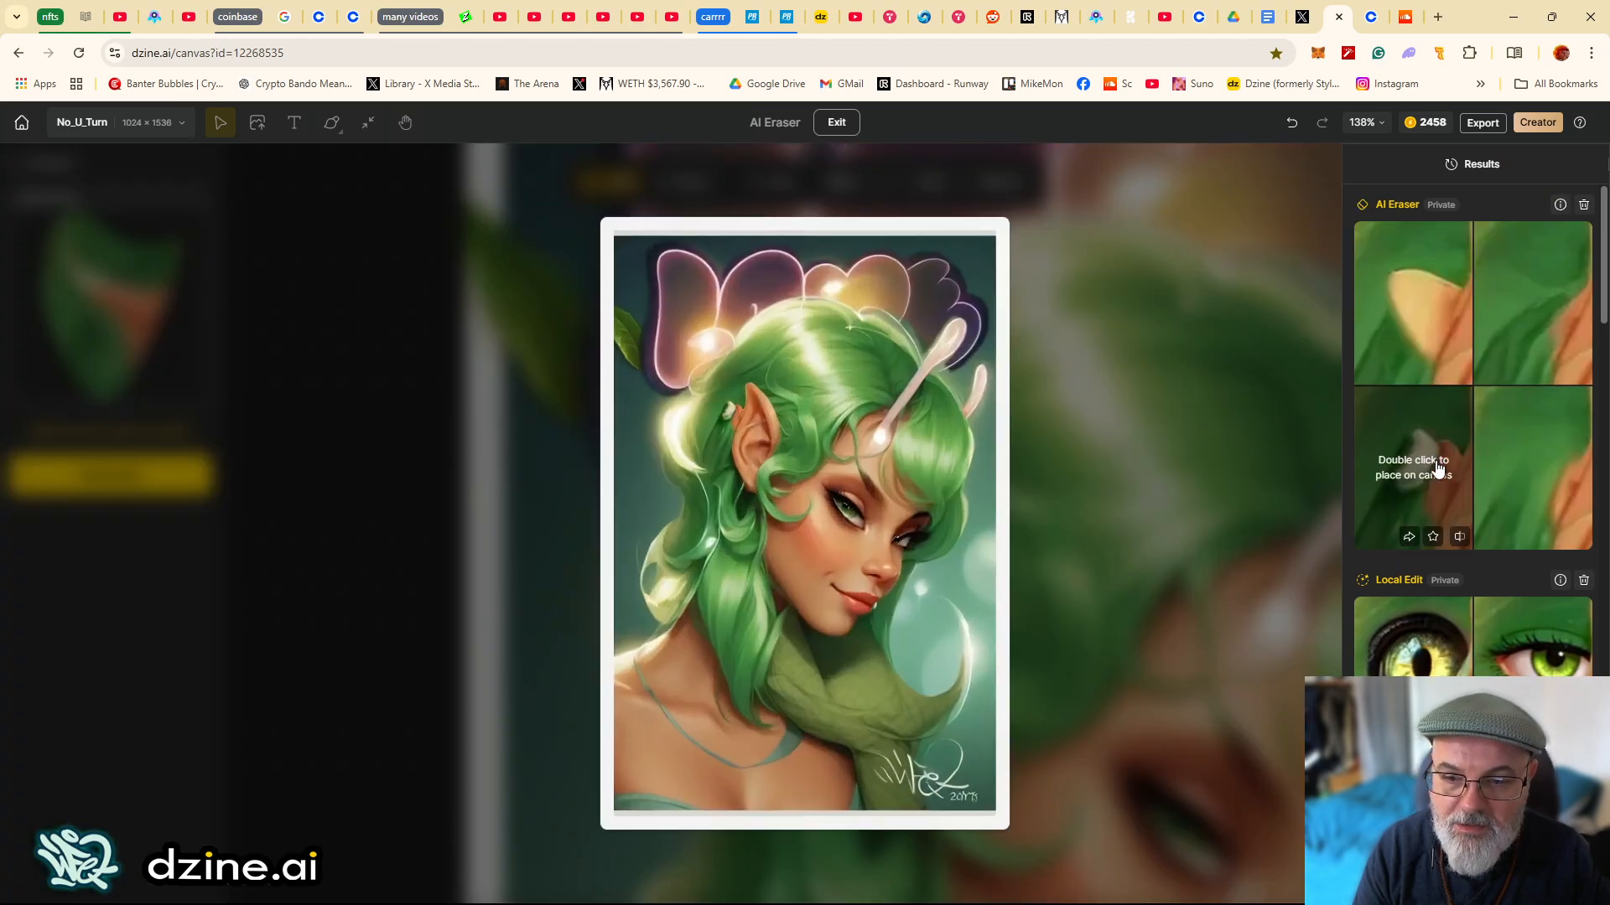
# - Place the second AI Eraser variation on the canvas and toggle the new Layer 69 to compare it
pyautogui.moveTo(1493, 462)
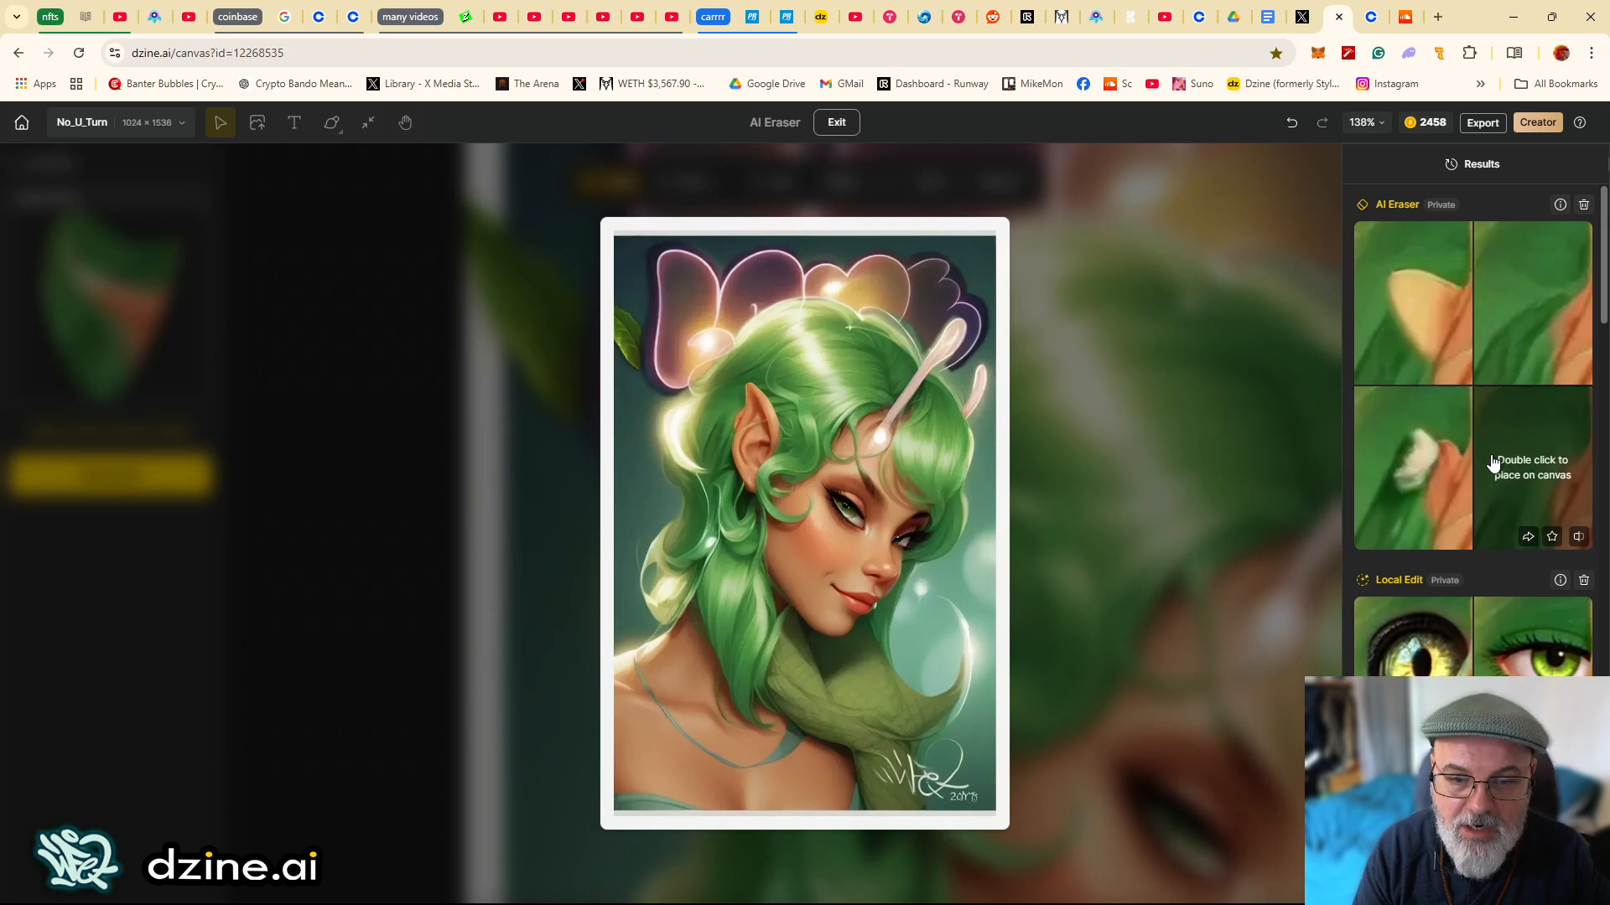
pyautogui.doubleClick(1515, 344)
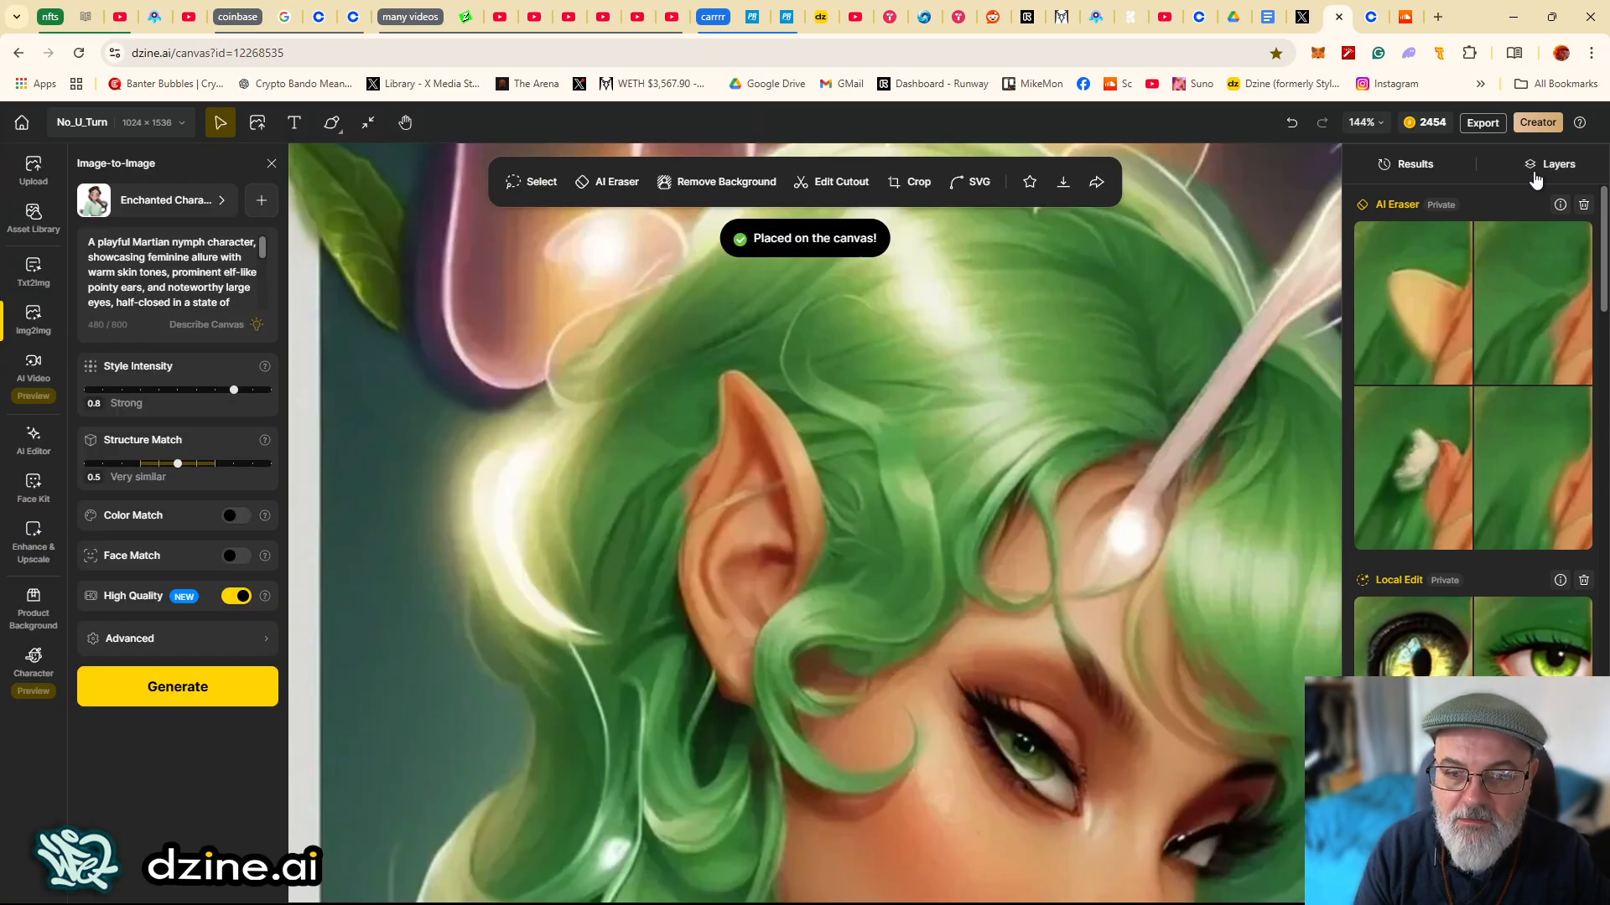
pyautogui.click(1536, 164)
pyautogui.scroll(4, 676, 470)
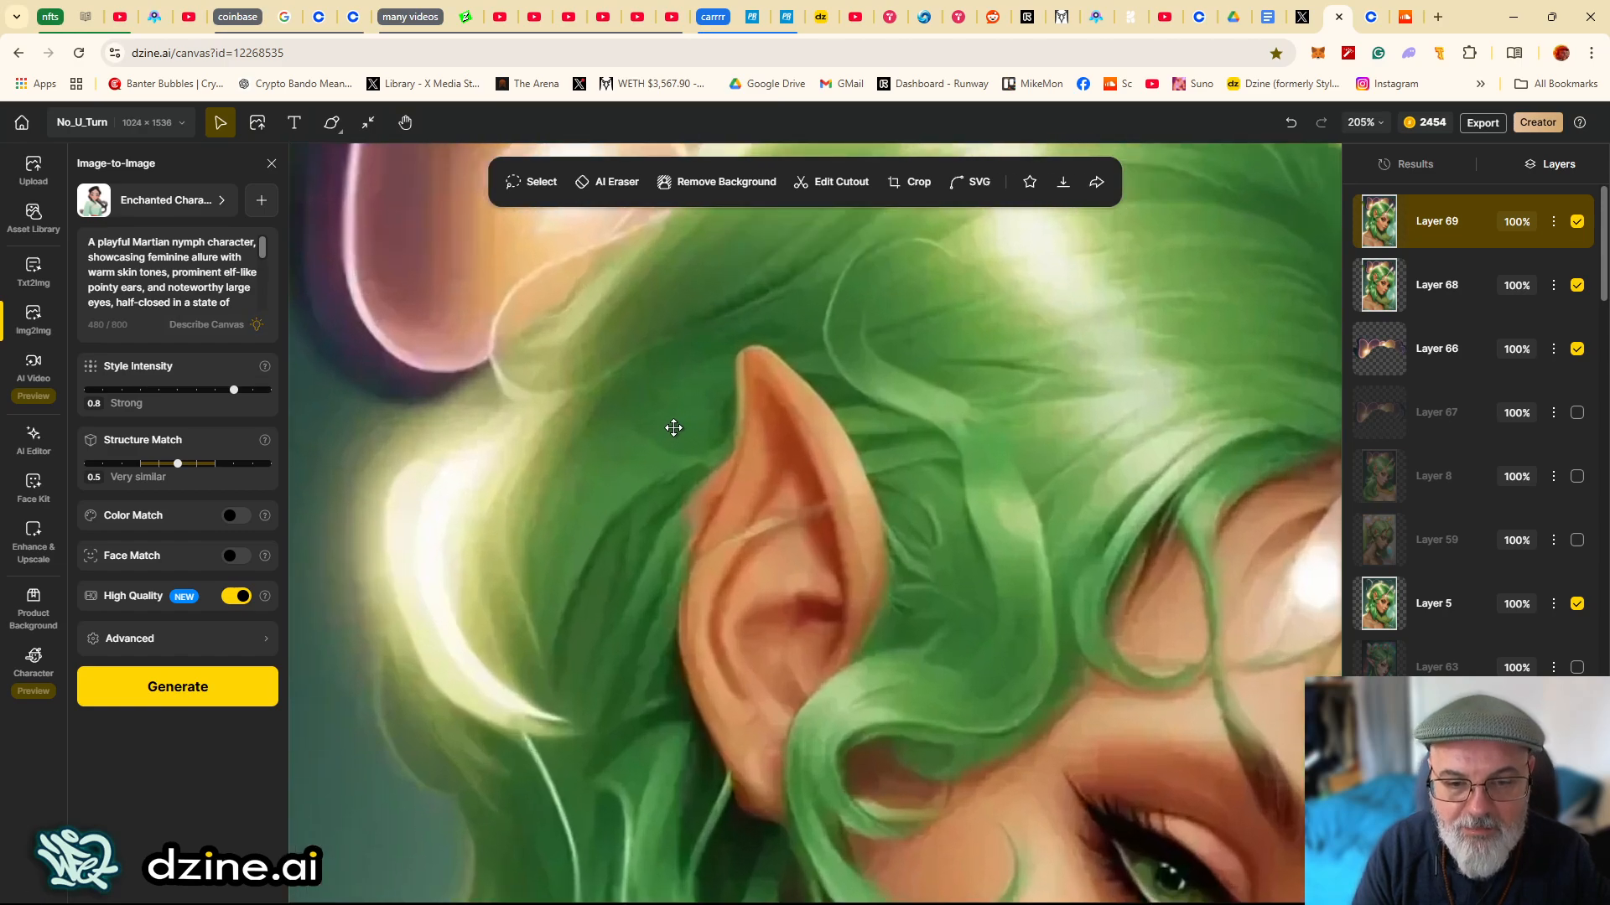
pyautogui.click(1573, 228)
pyautogui.click(1574, 228)
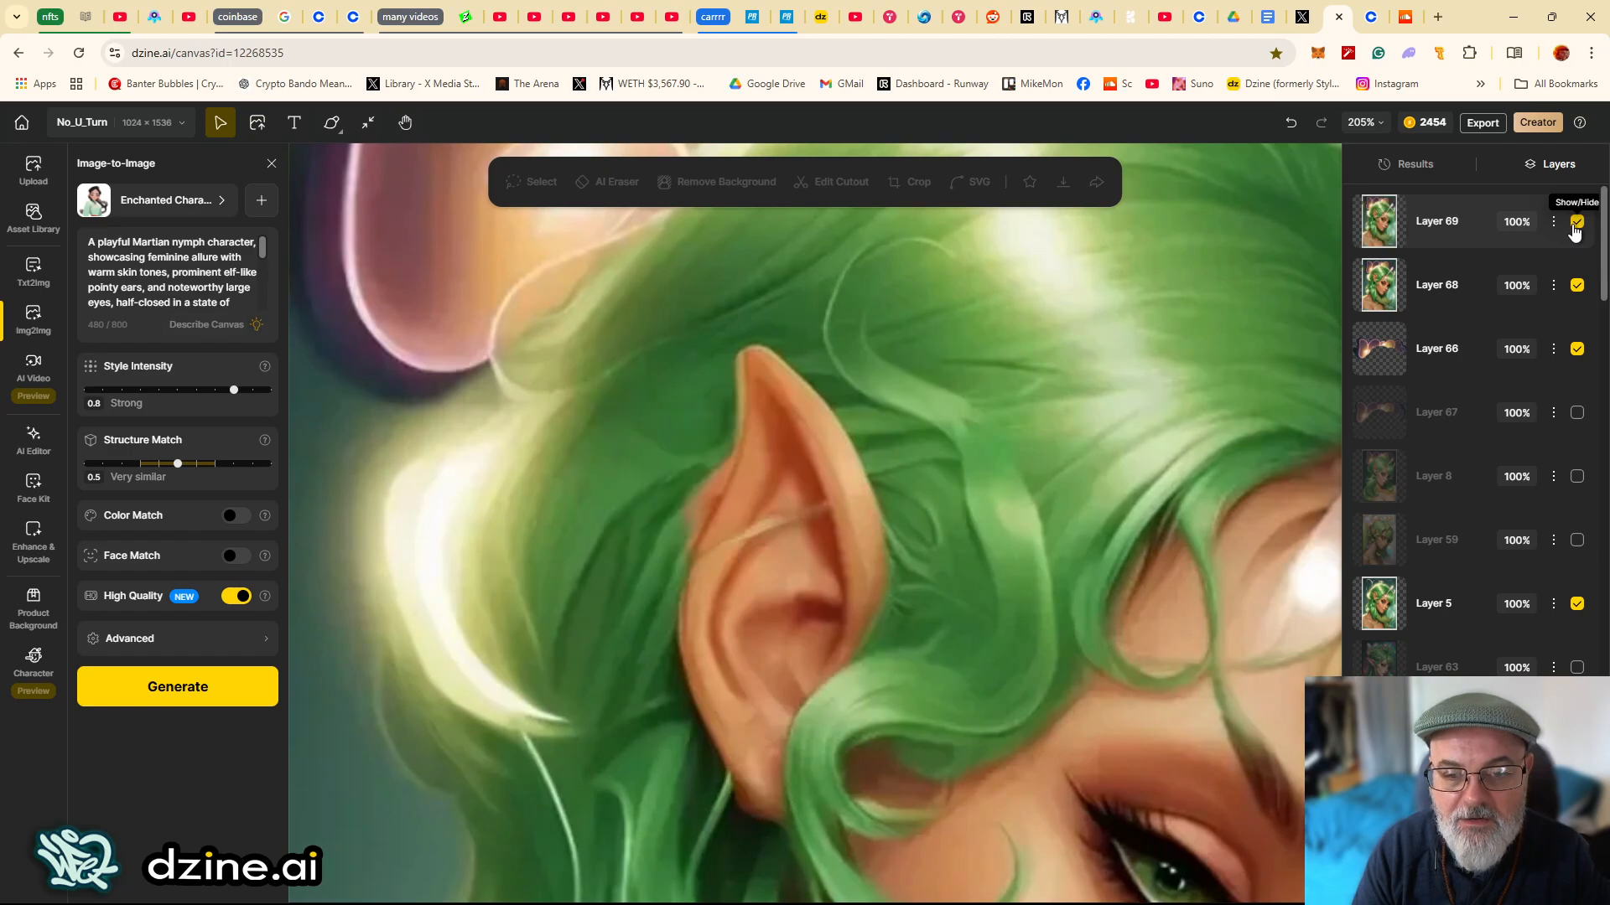
pyautogui.click(1574, 228)
pyautogui.click(1574, 228)
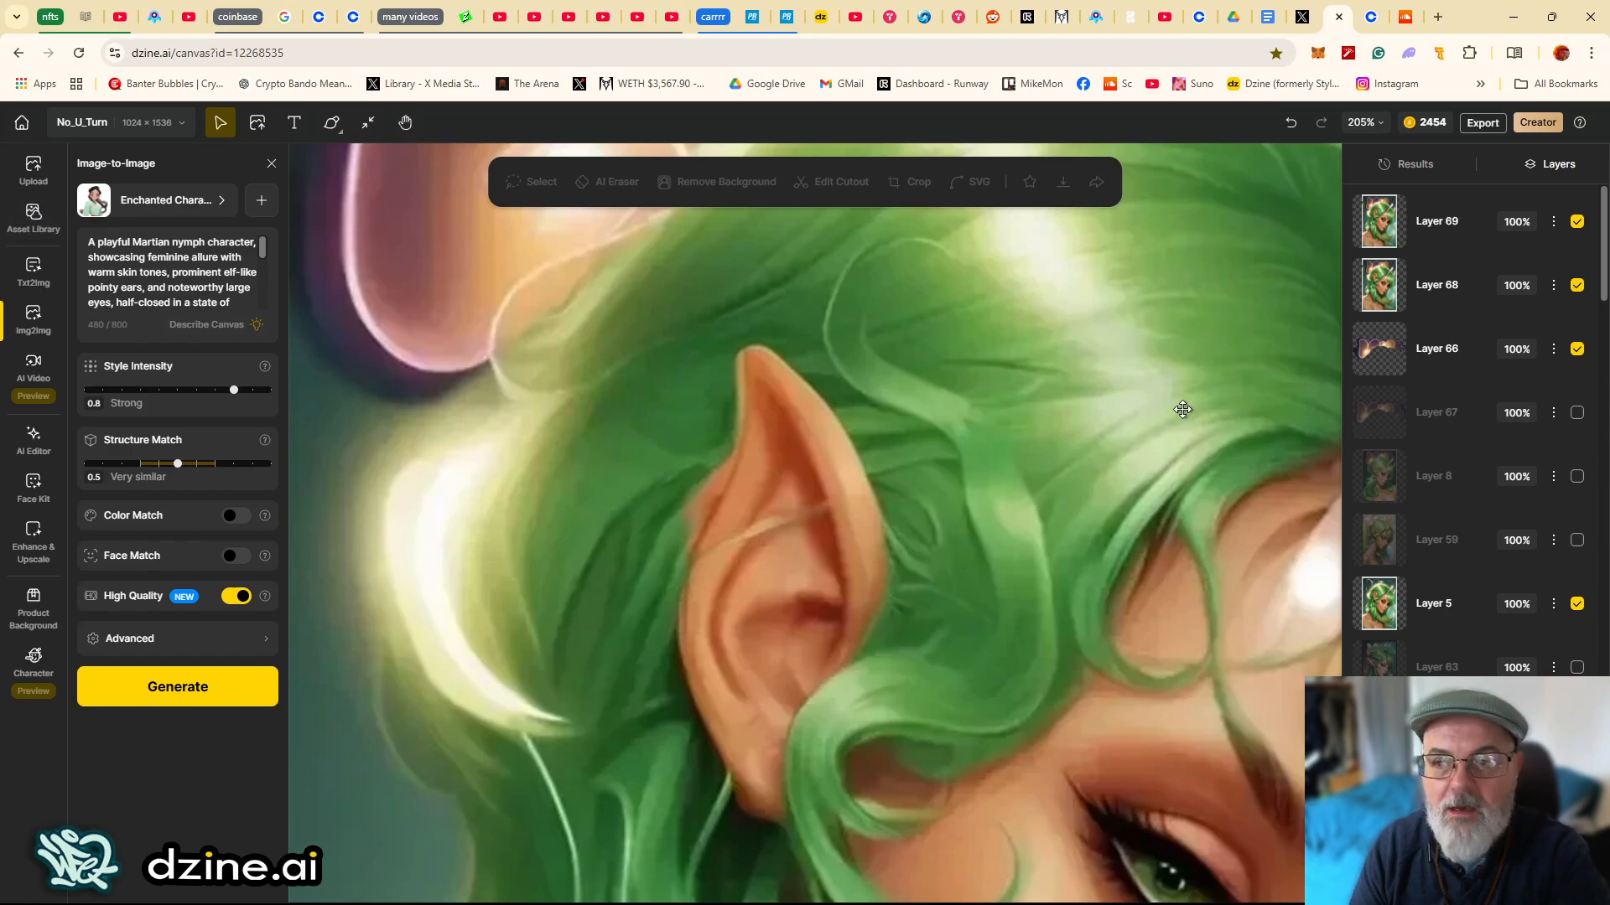
# - With Layer 69 selected, lasso the thin strip along the ear's left edge and generate an AI Eraser pass
pyautogui.click(1437, 349)
pyautogui.click(1437, 221)
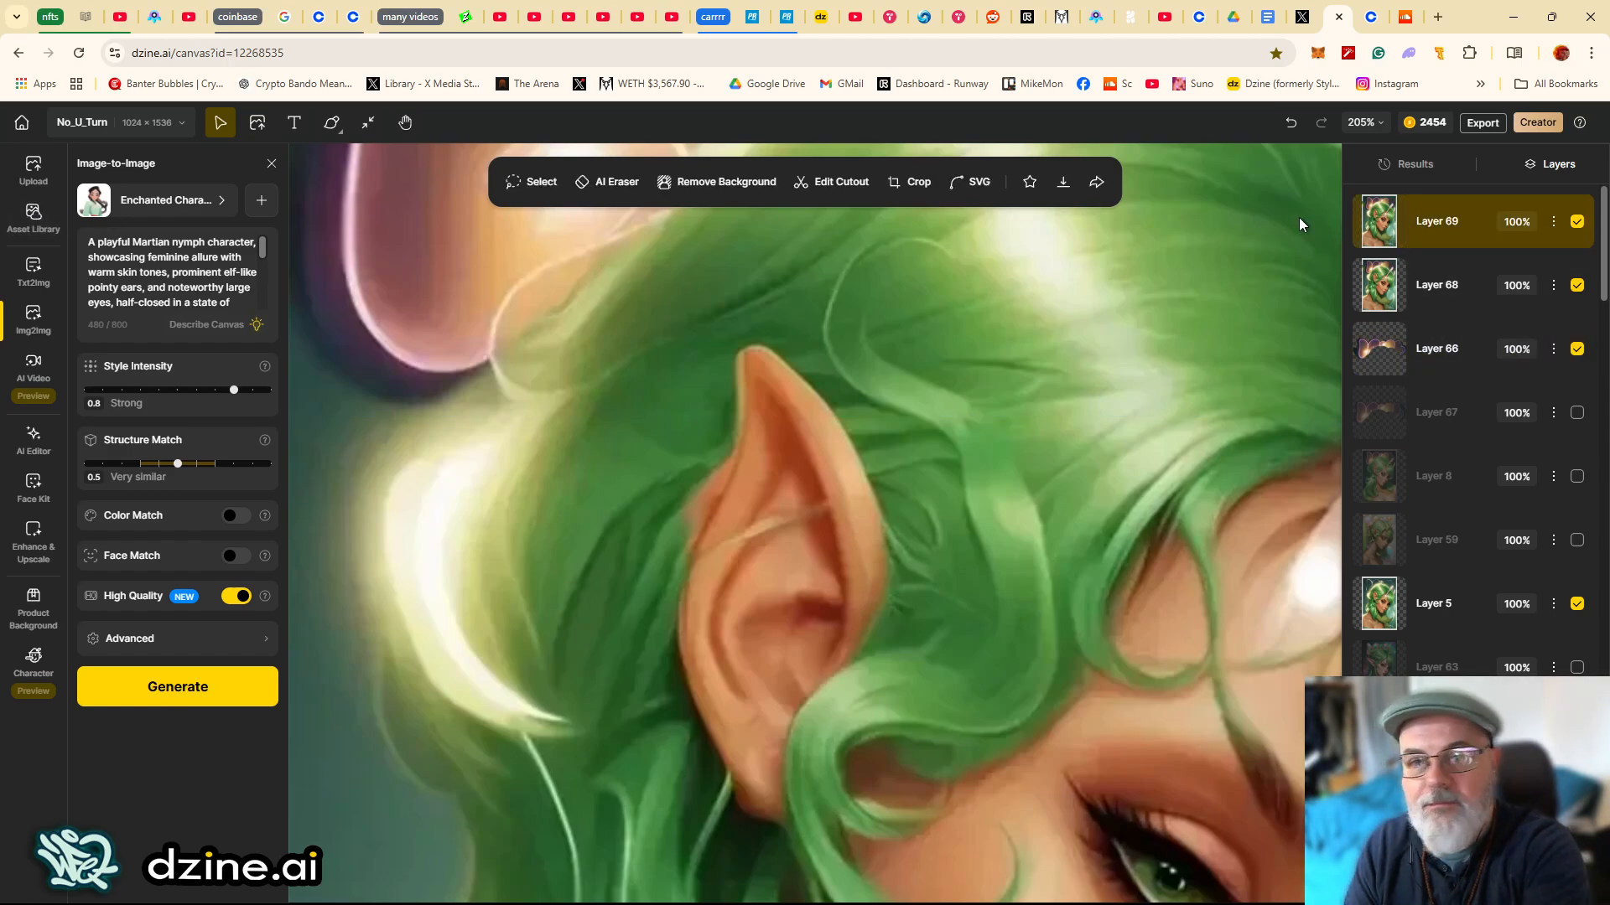
pyautogui.click(526, 182)
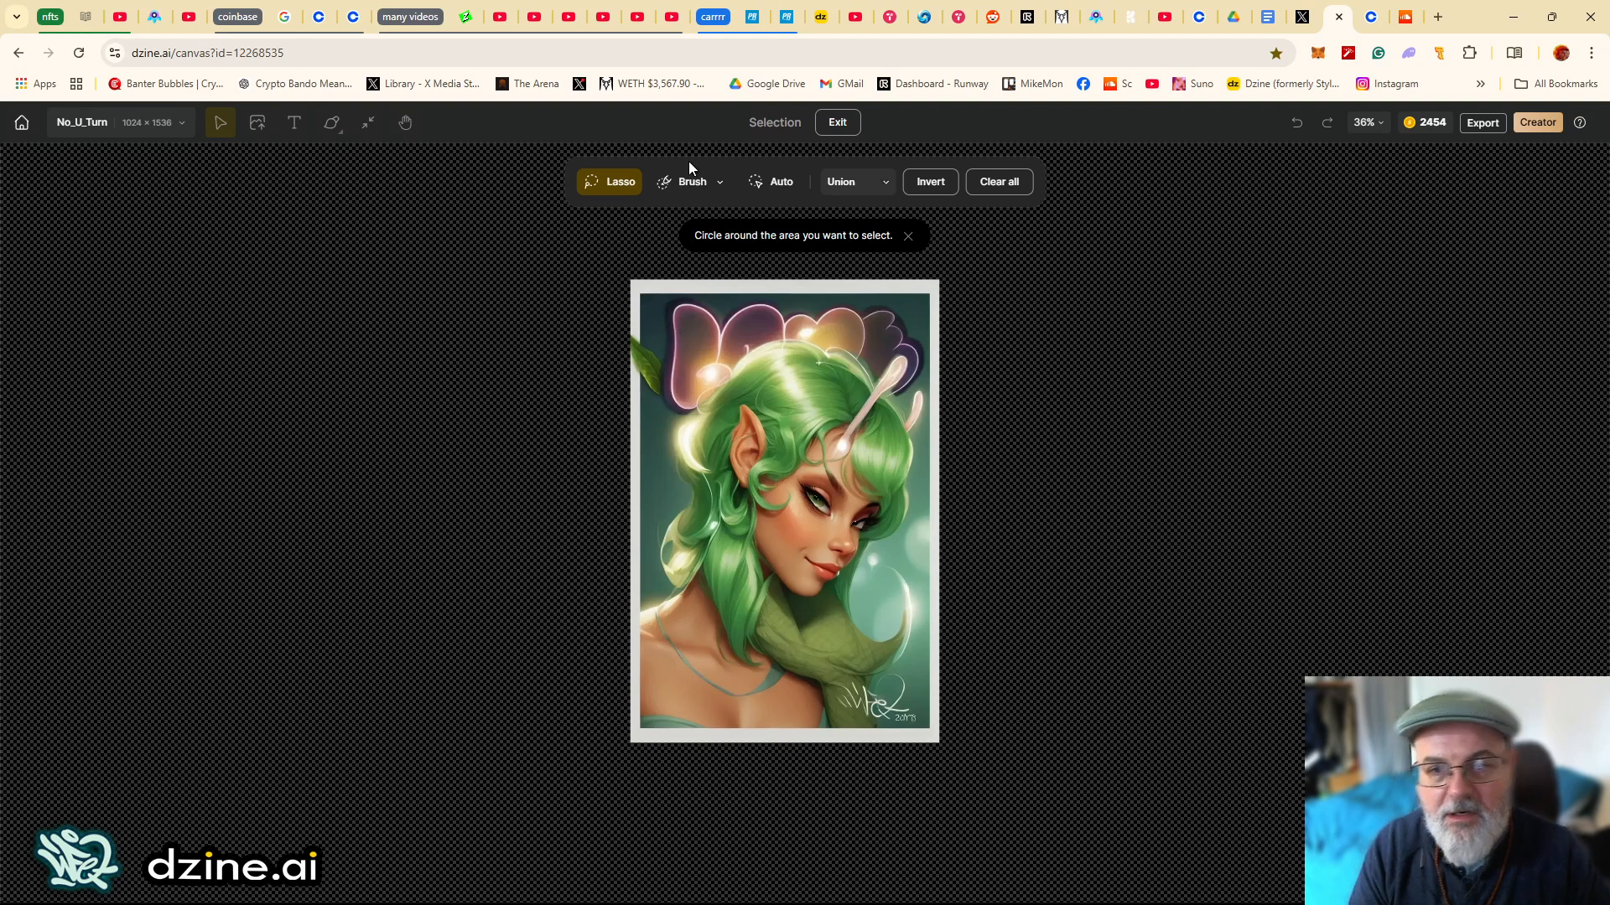
pyautogui.scroll(5, 841, 495)
pyautogui.scroll(-3, 841, 495)
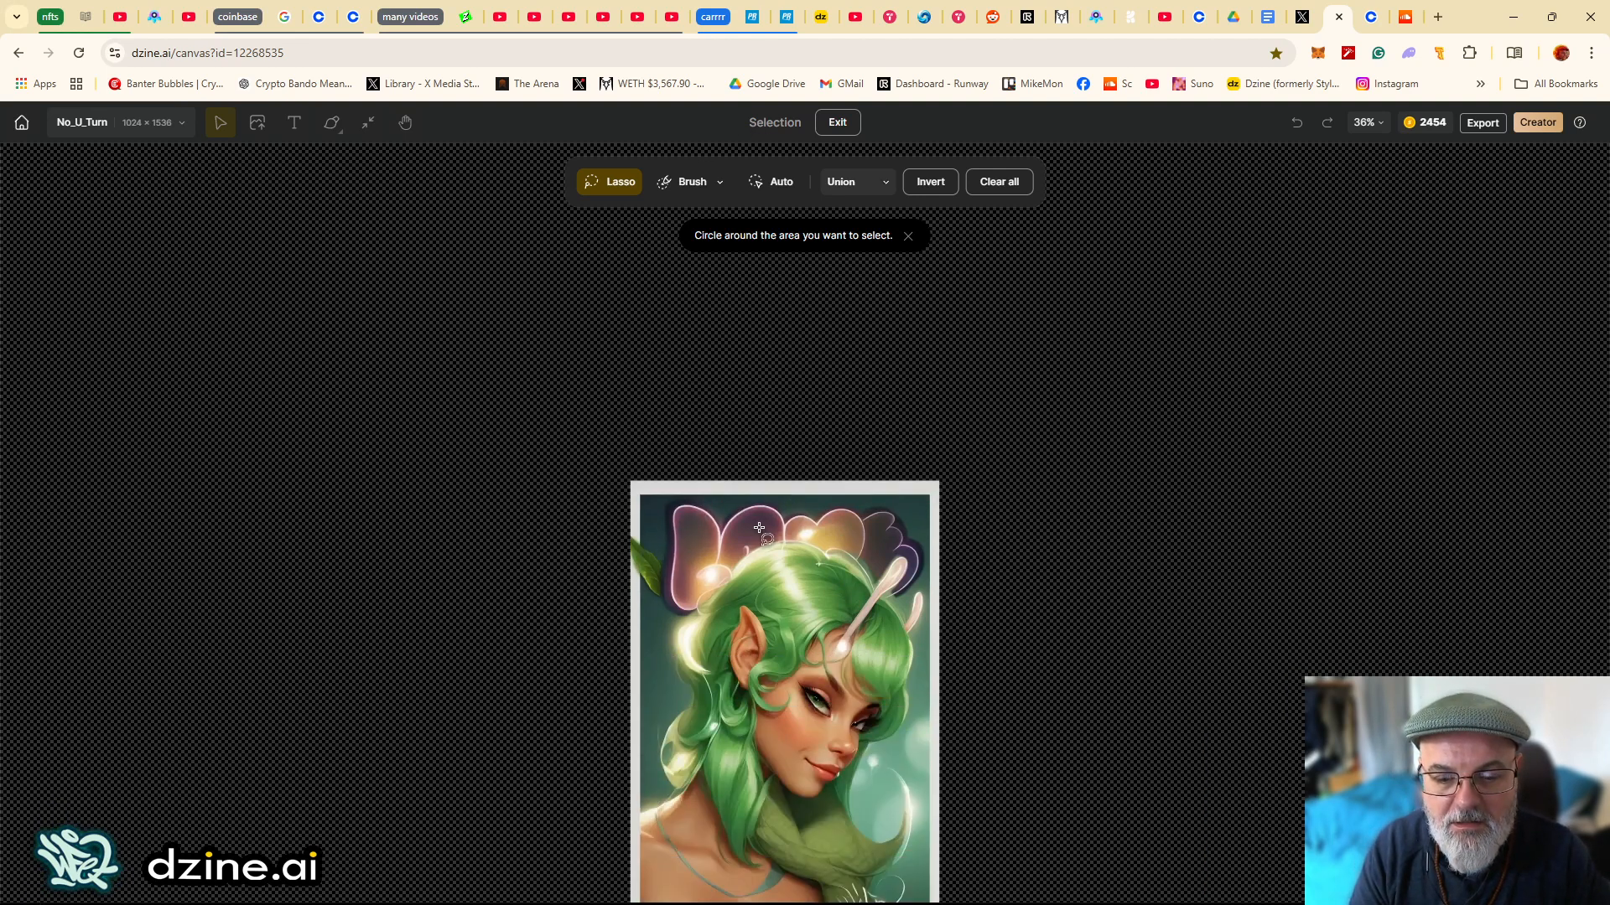
pyautogui.scroll(8, 712, 545)
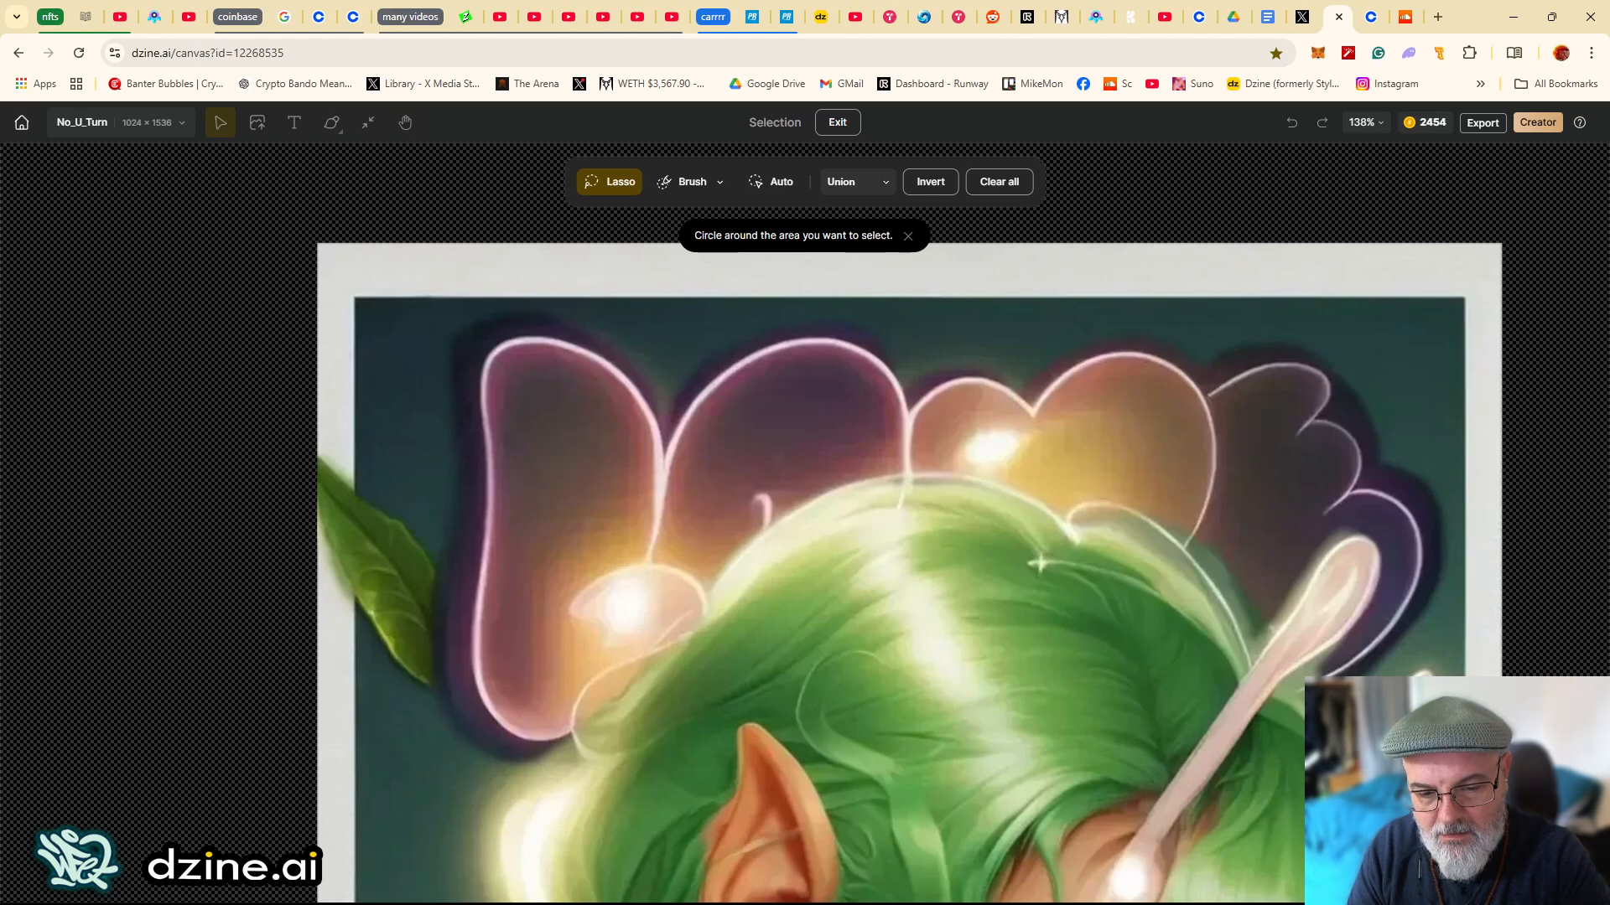
pyautogui.moveTo(789, 863); pyautogui.dragTo(776, 684)
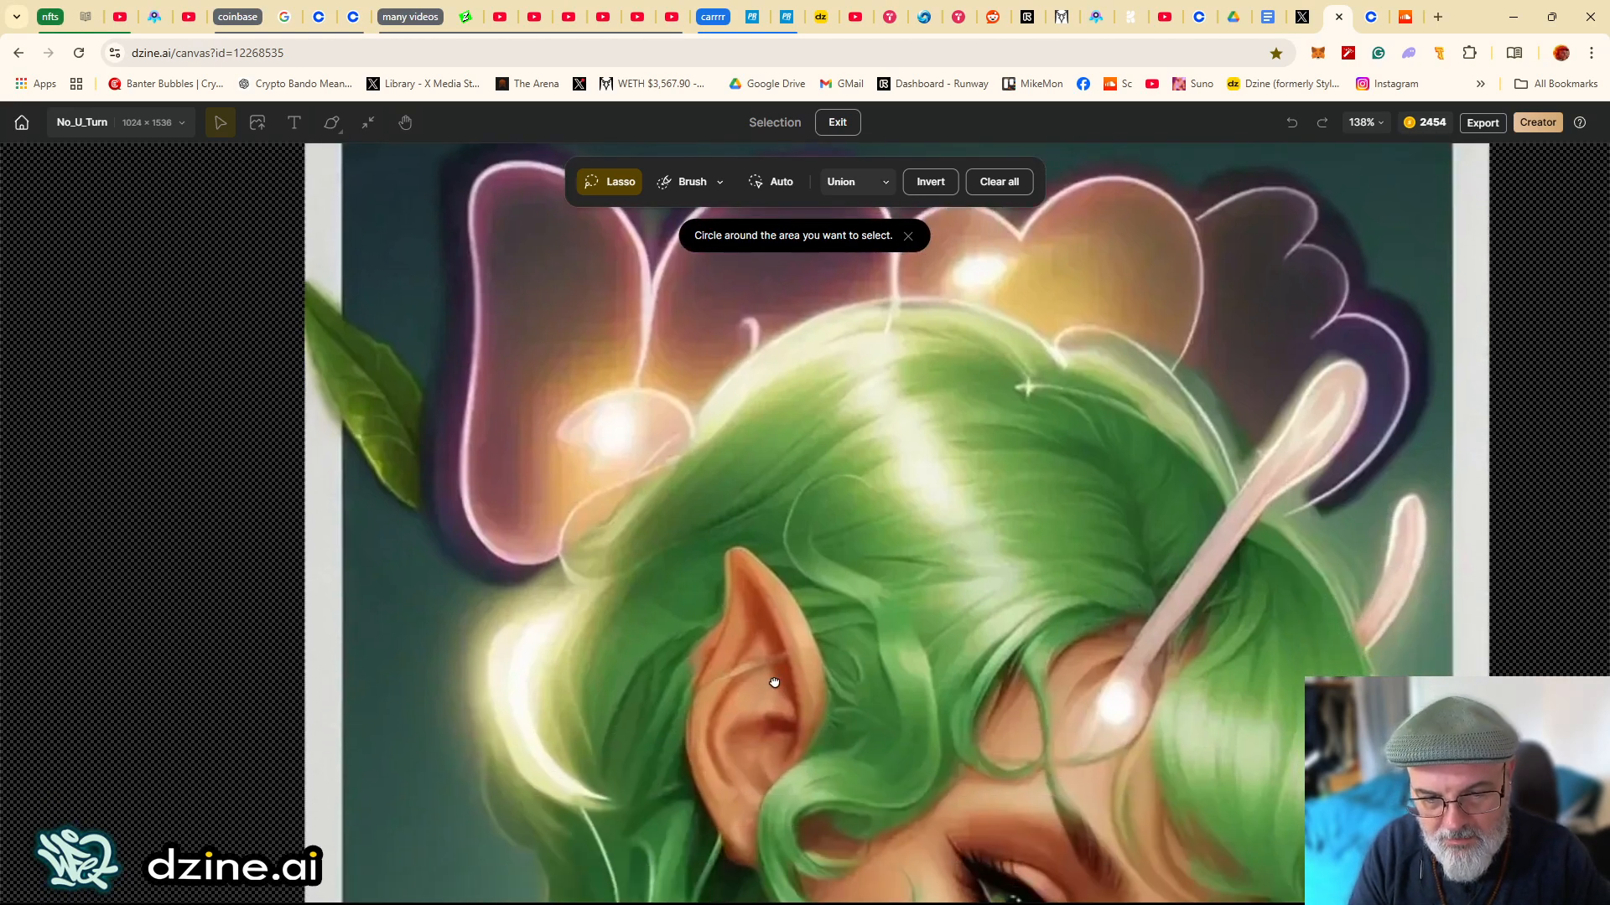
pyautogui.moveTo(687, 630)
pyautogui.mouseDown()
pyautogui.moveTo(719, 567)
pyautogui.moveTo(727, 604)
pyautogui.moveTo(693, 685)
pyautogui.moveTo(678, 592)
pyautogui.mouseUp()
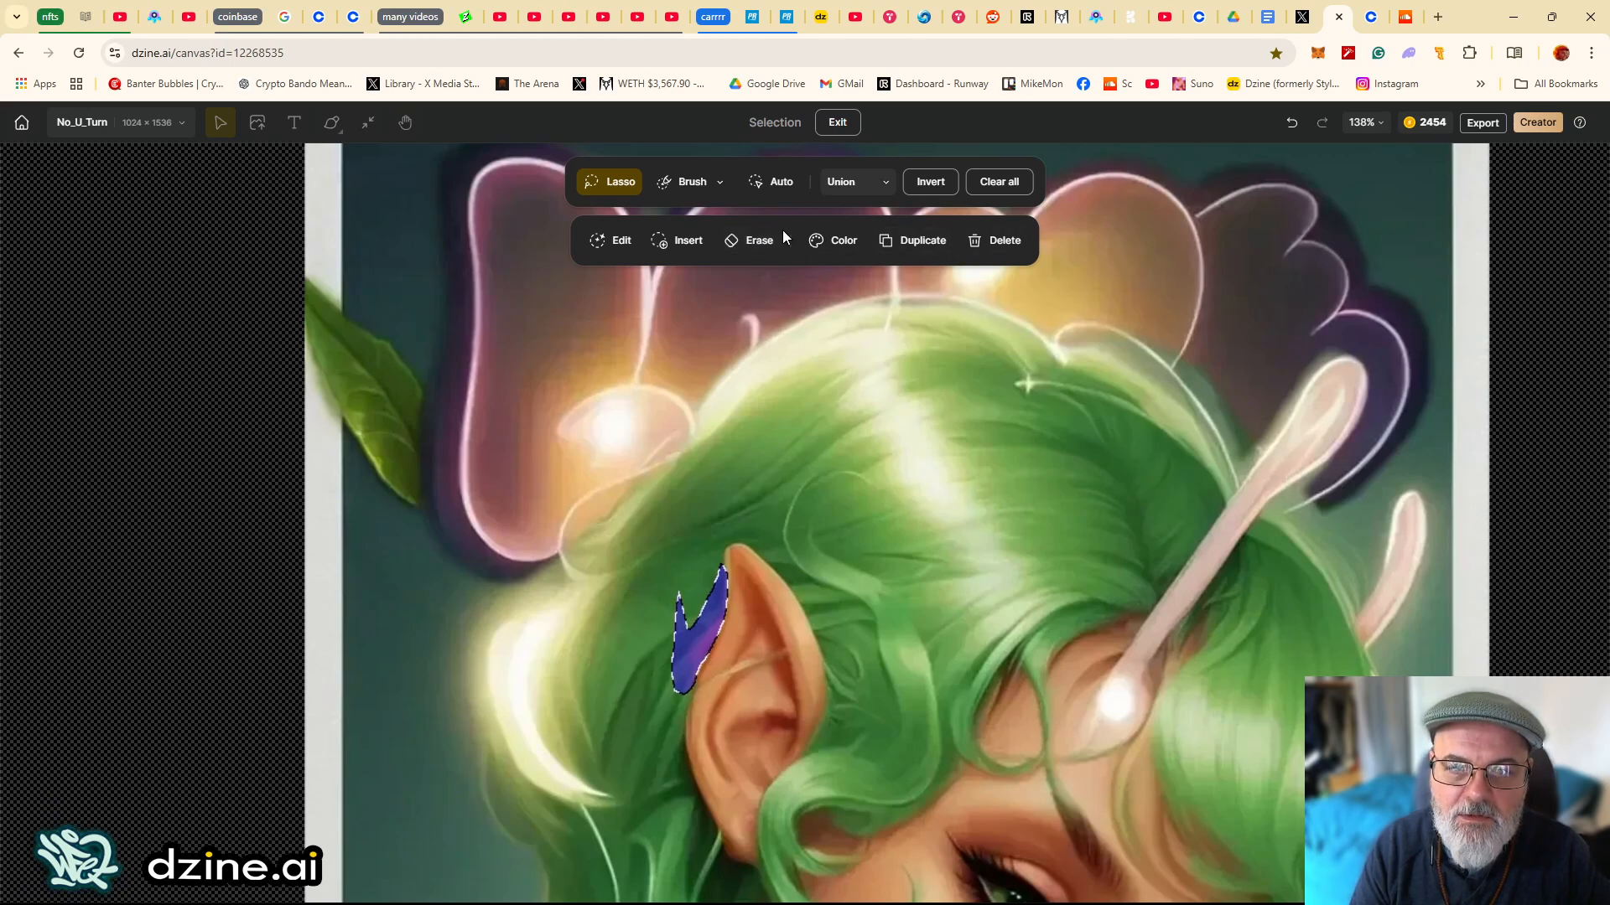
pyautogui.click(757, 244)
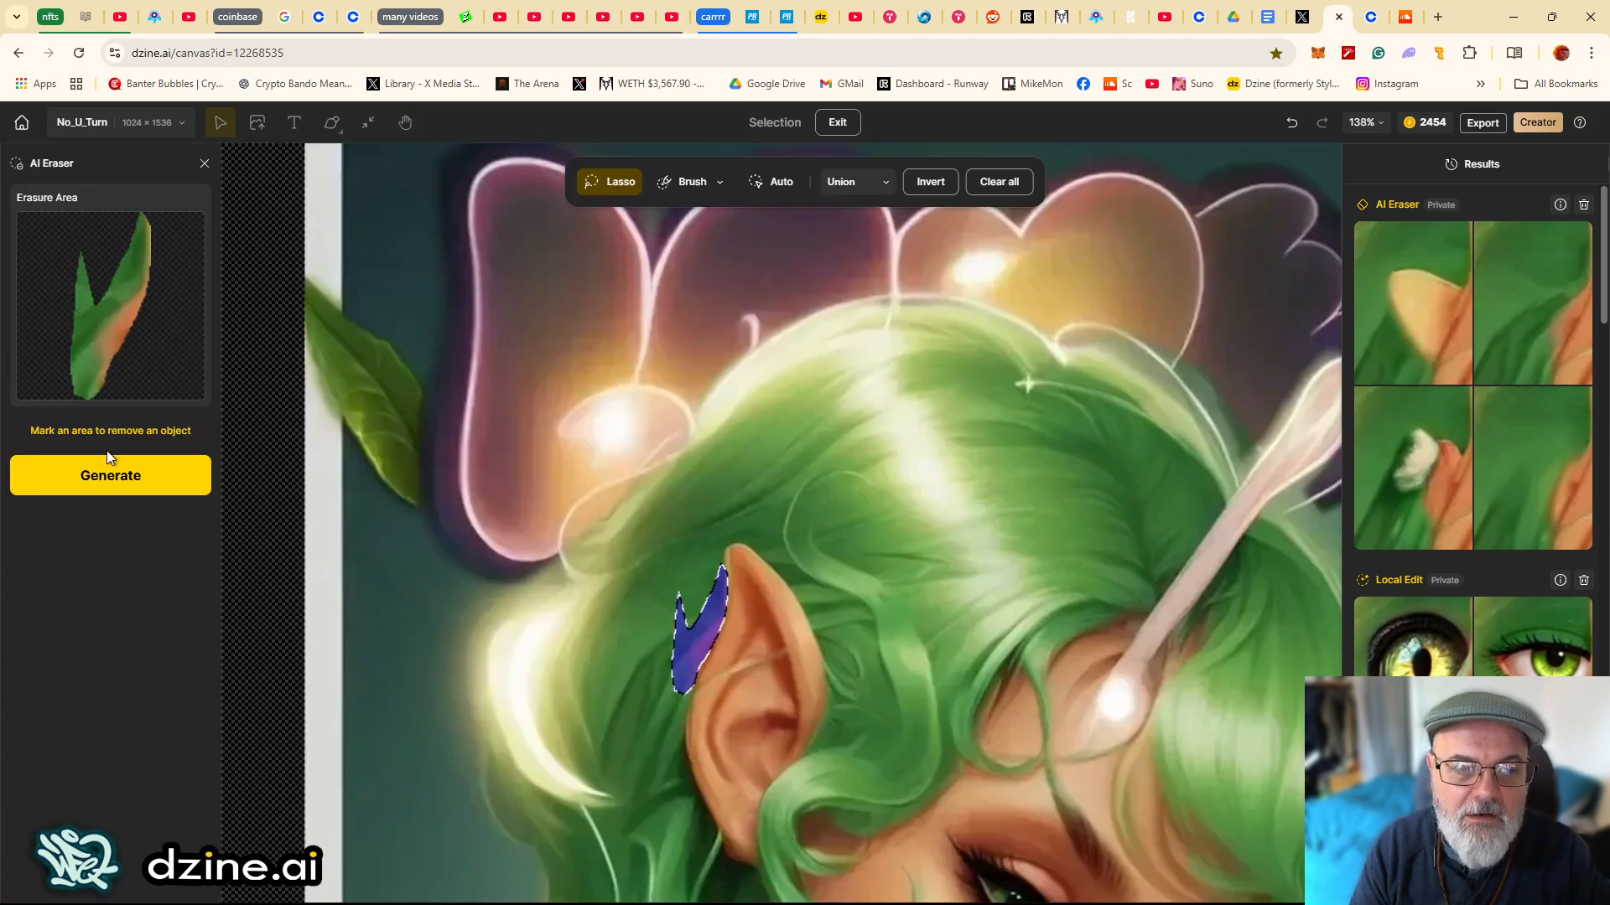
pyautogui.click(114, 483)
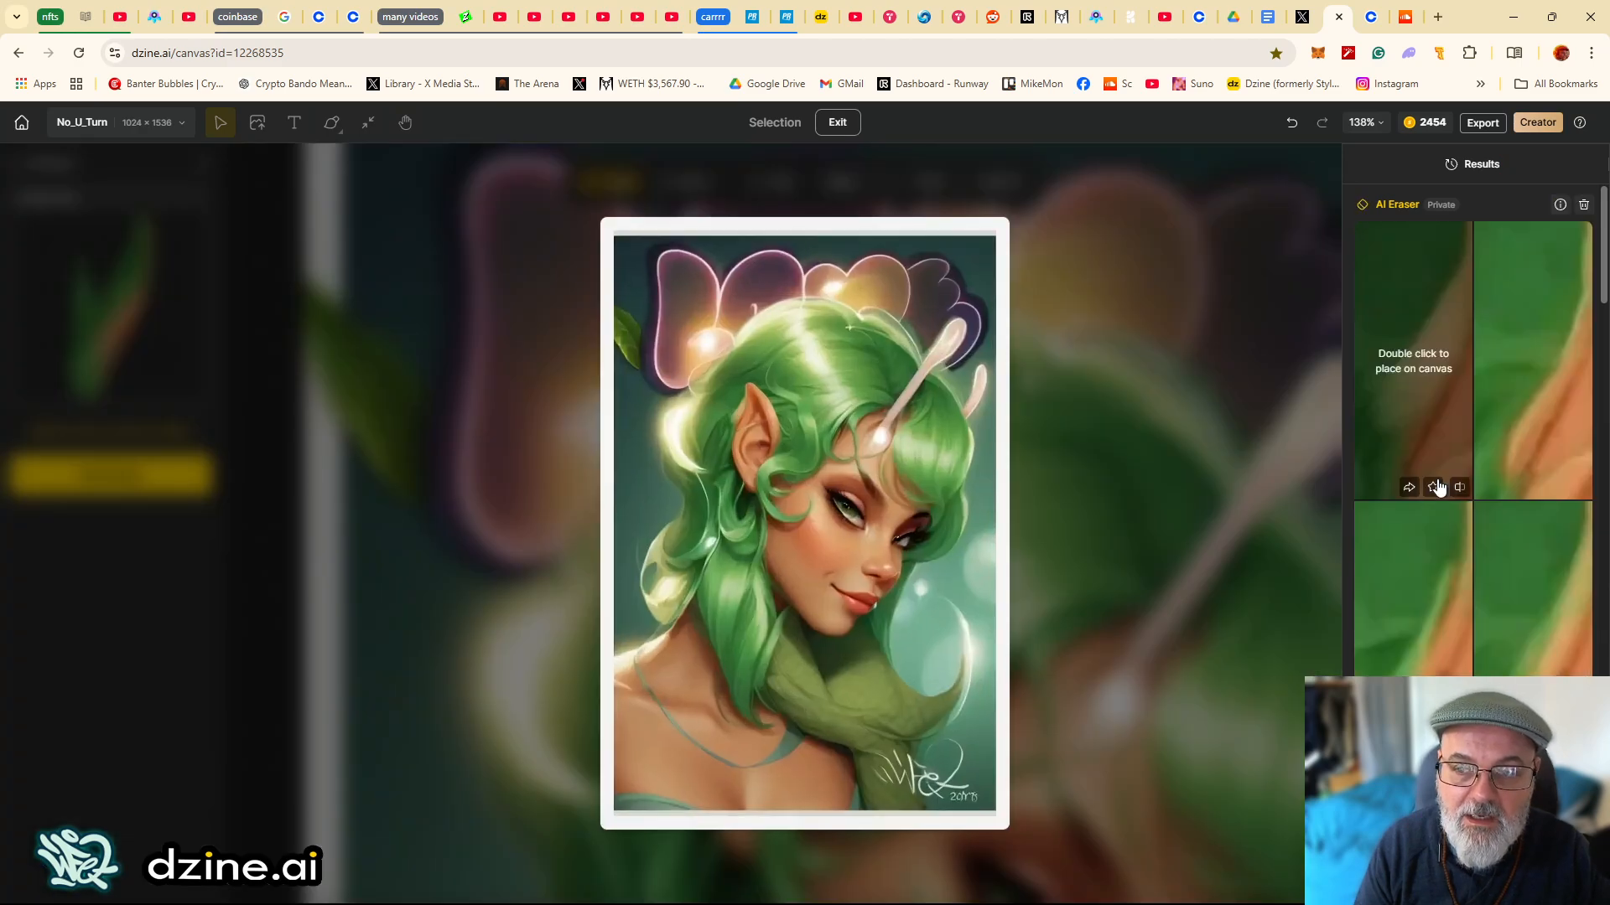
# - Place the third AI Eraser variation on the canvas
pyautogui.click(1433, 483)
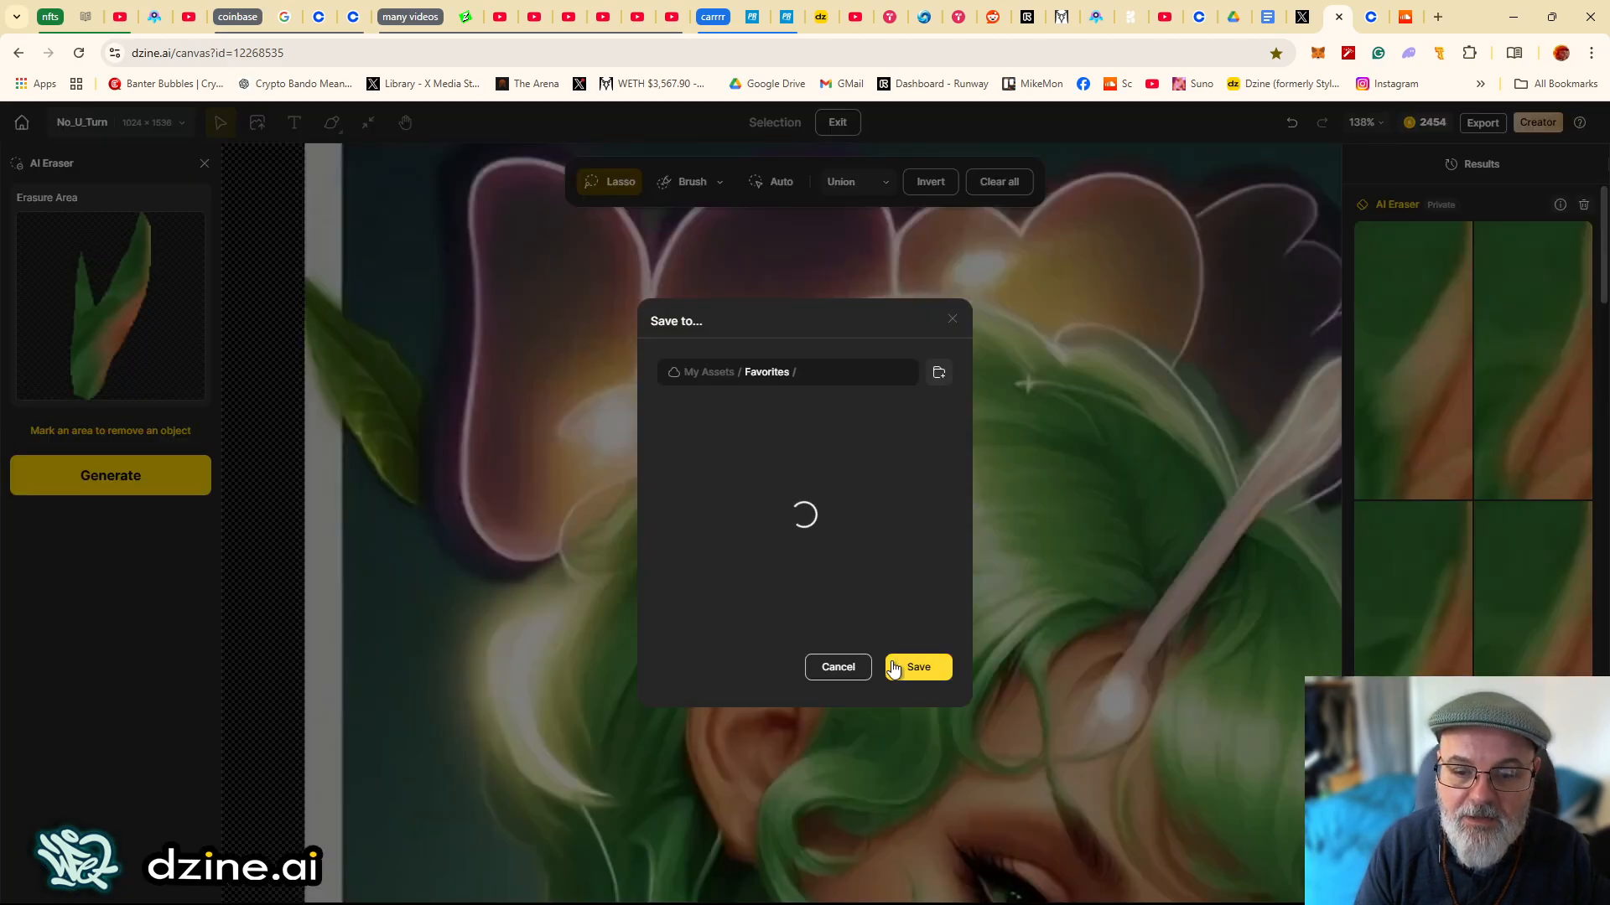
pyautogui.click(838, 668)
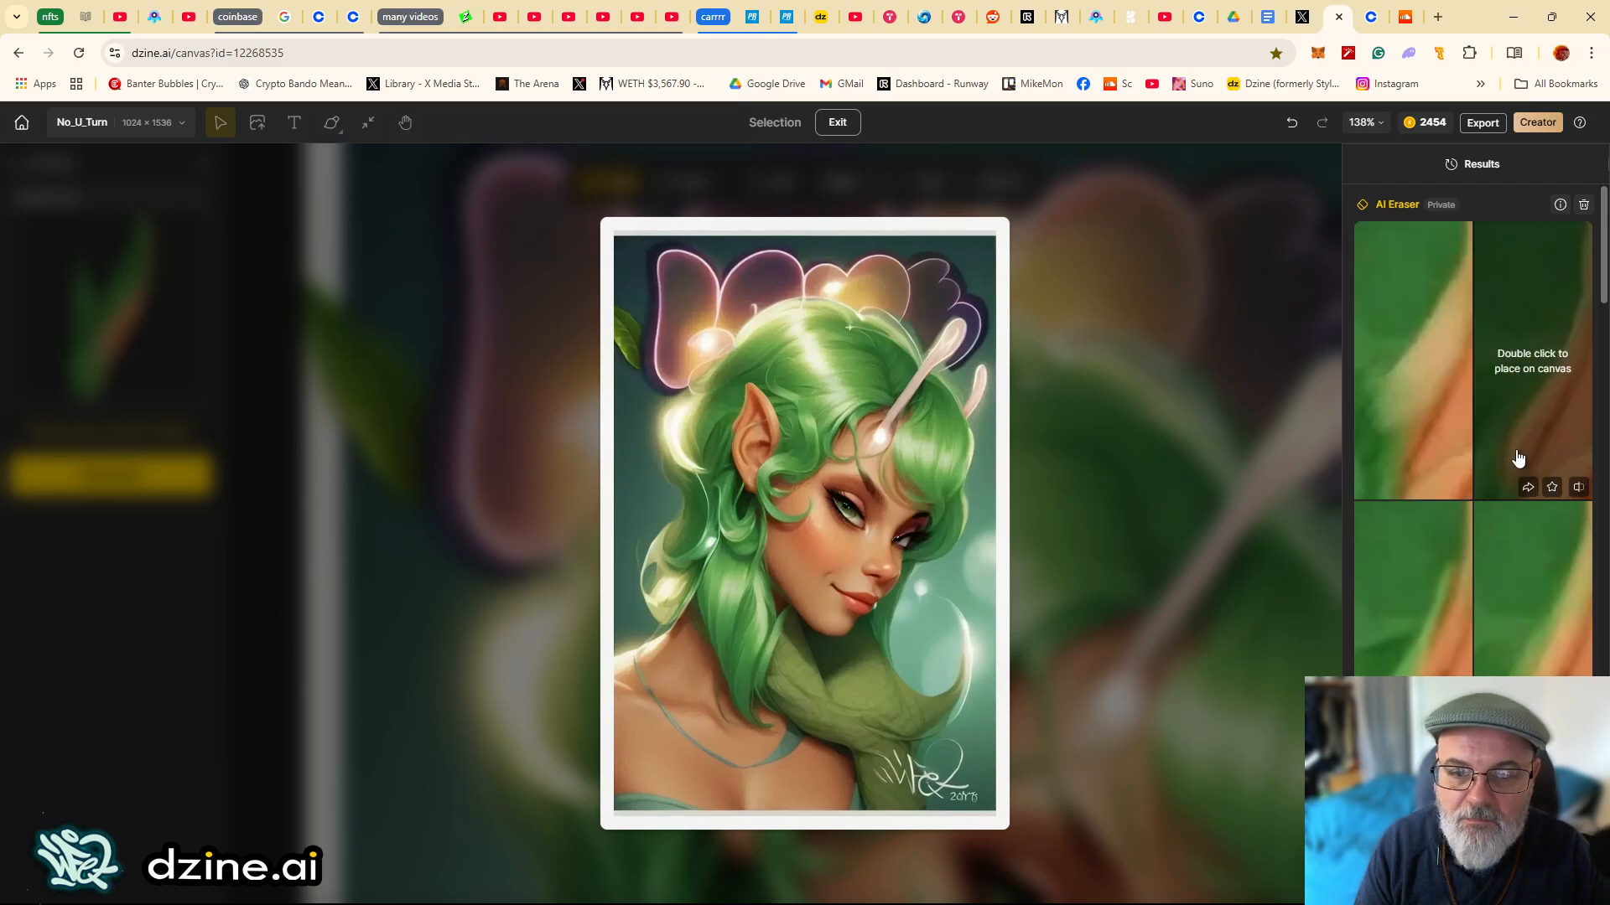
pyautogui.doubleClick(1402, 592)
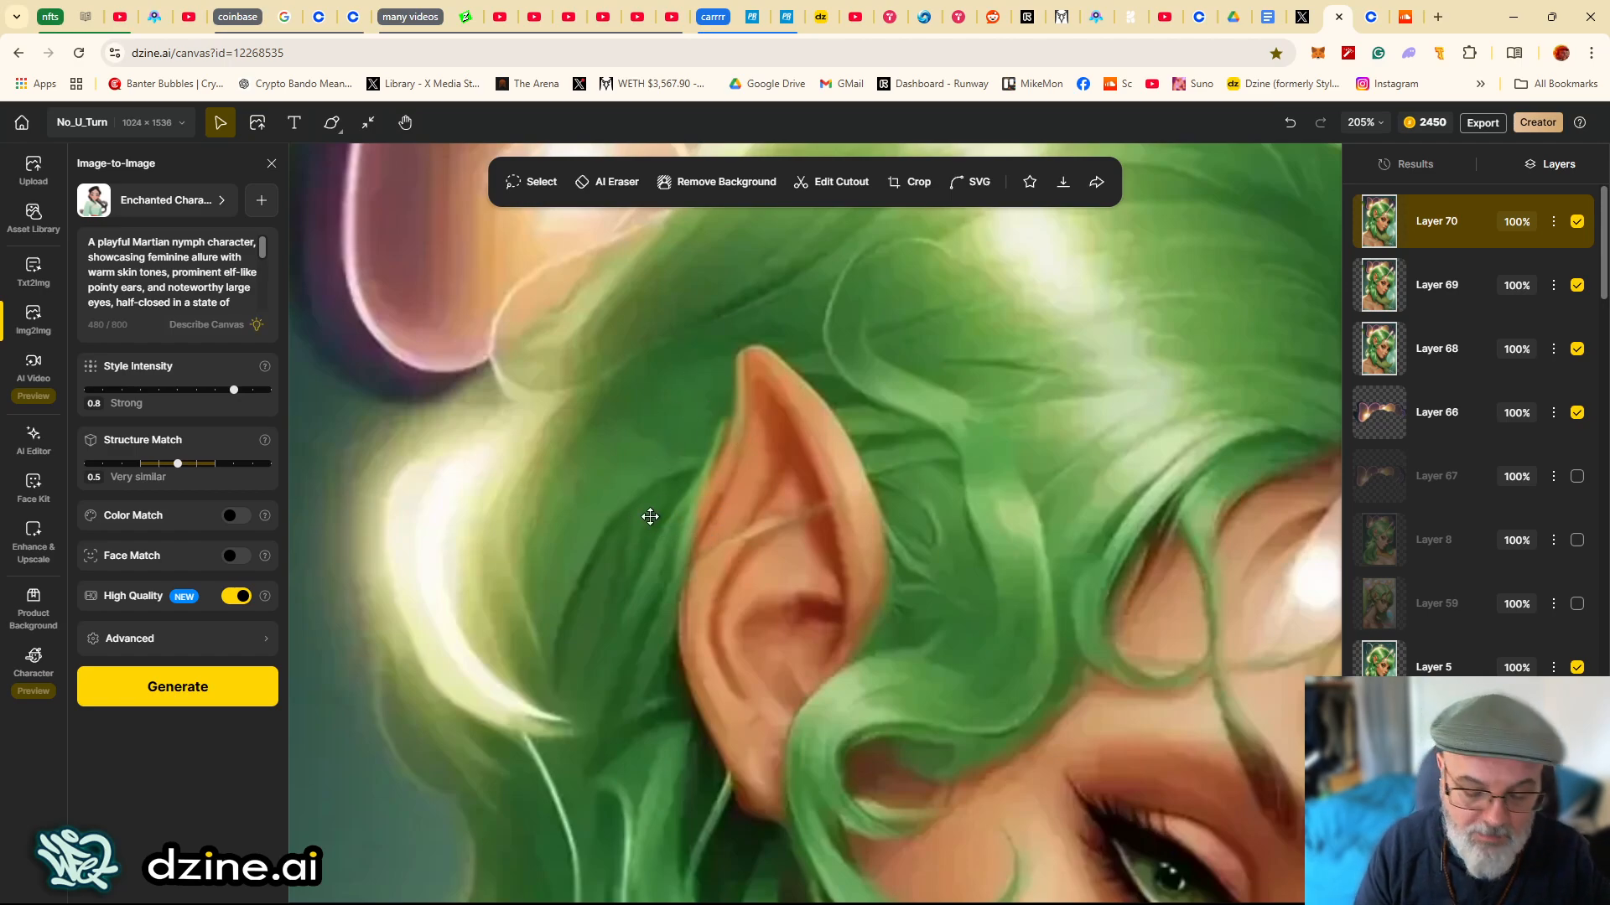
pyautogui.scroll(-2, 621, 541)
pyautogui.scroll(-2, 621, 542)
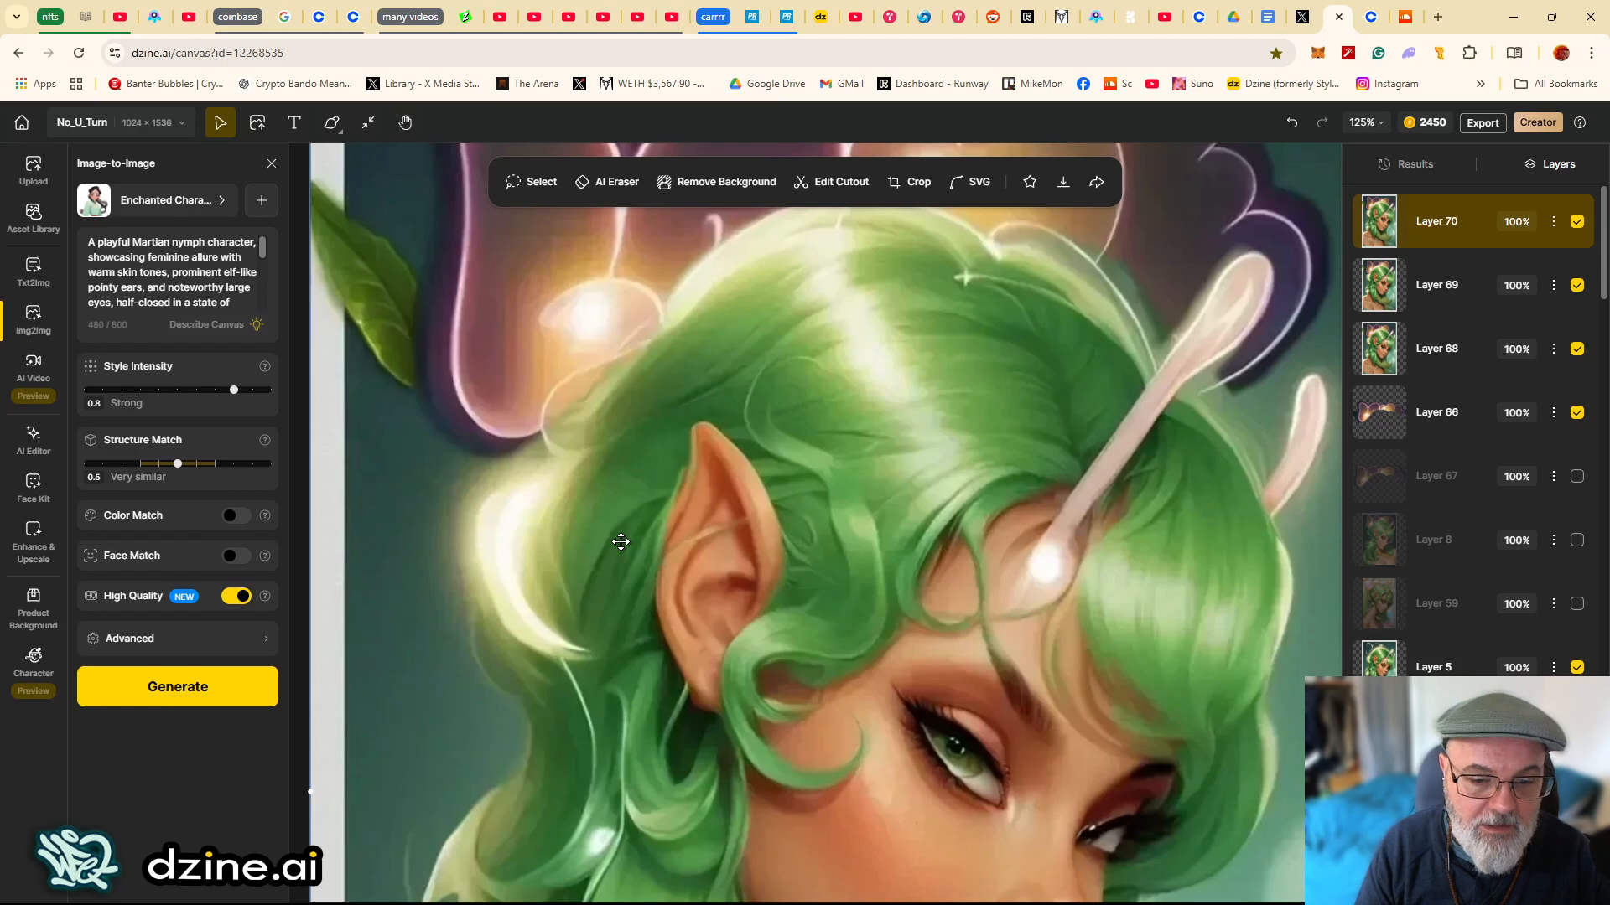
# - Brush on the current canvas, sample the dark hair colour #3B3812 and paint strokes along the elf ear's left edge
pyautogui.click(332, 125)
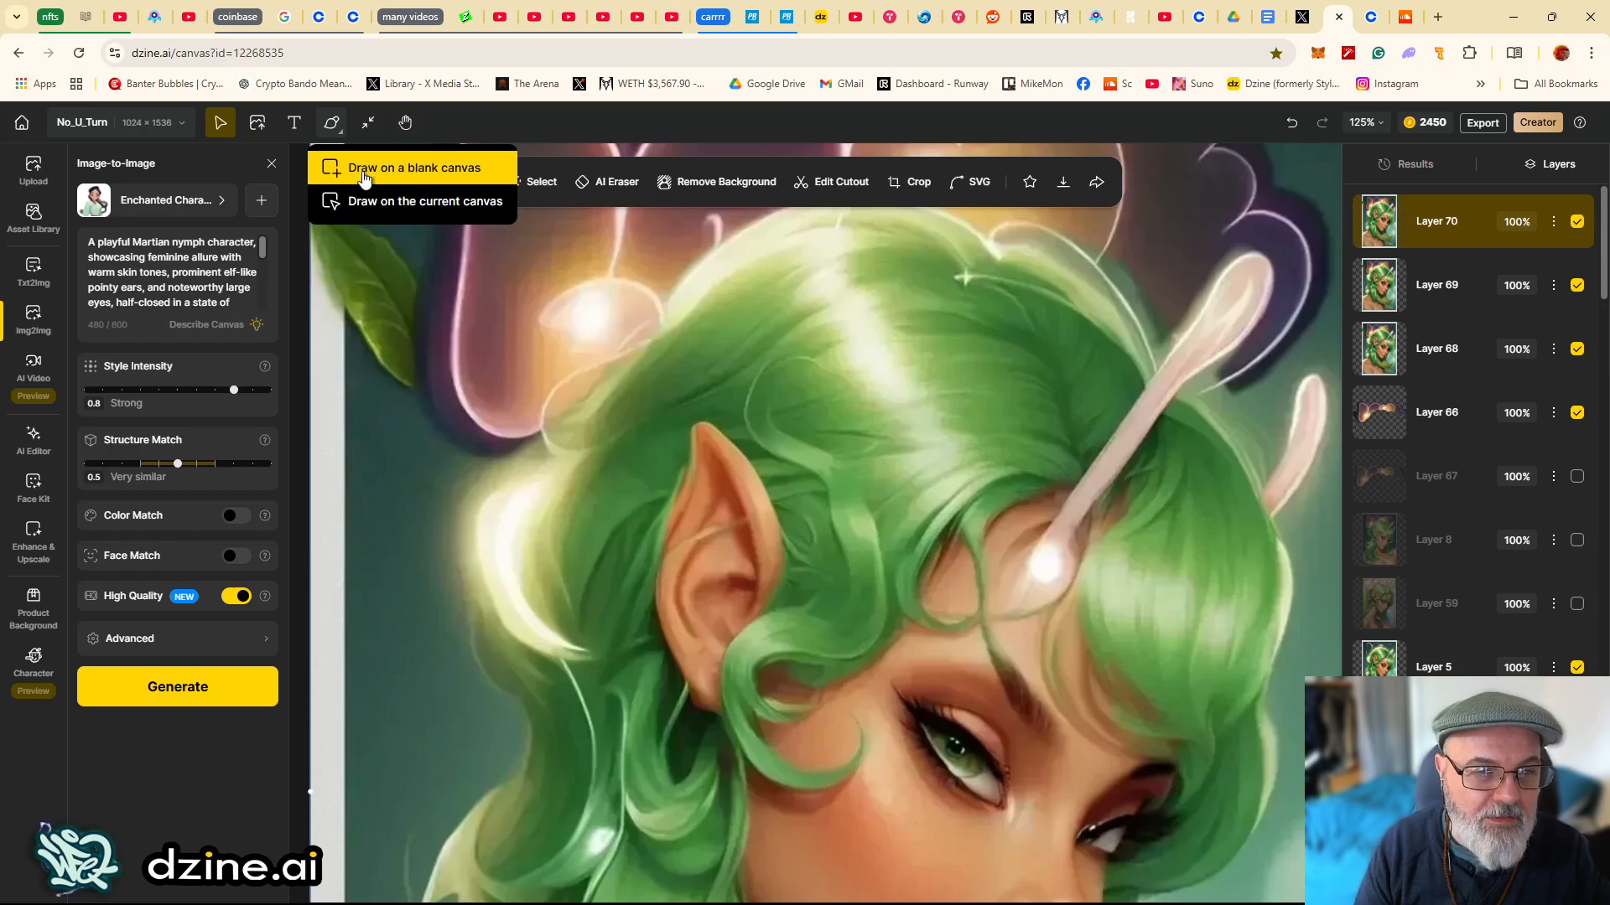
pyautogui.click(369, 202)
pyautogui.scroll(3, 627, 494)
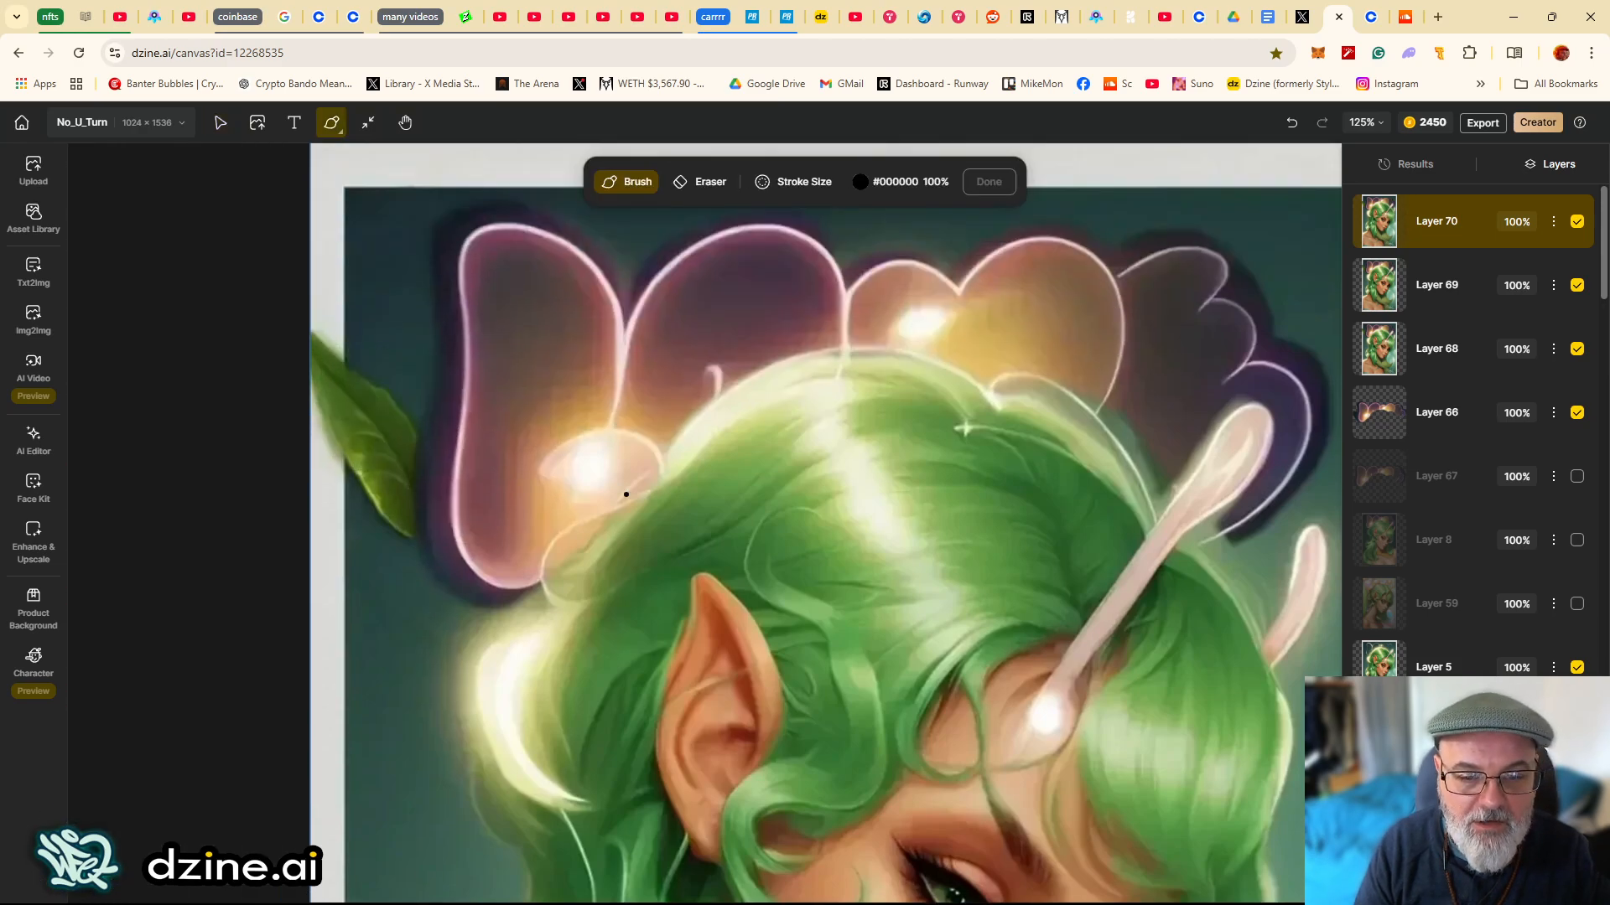
pyautogui.scroll(5, 626, 494)
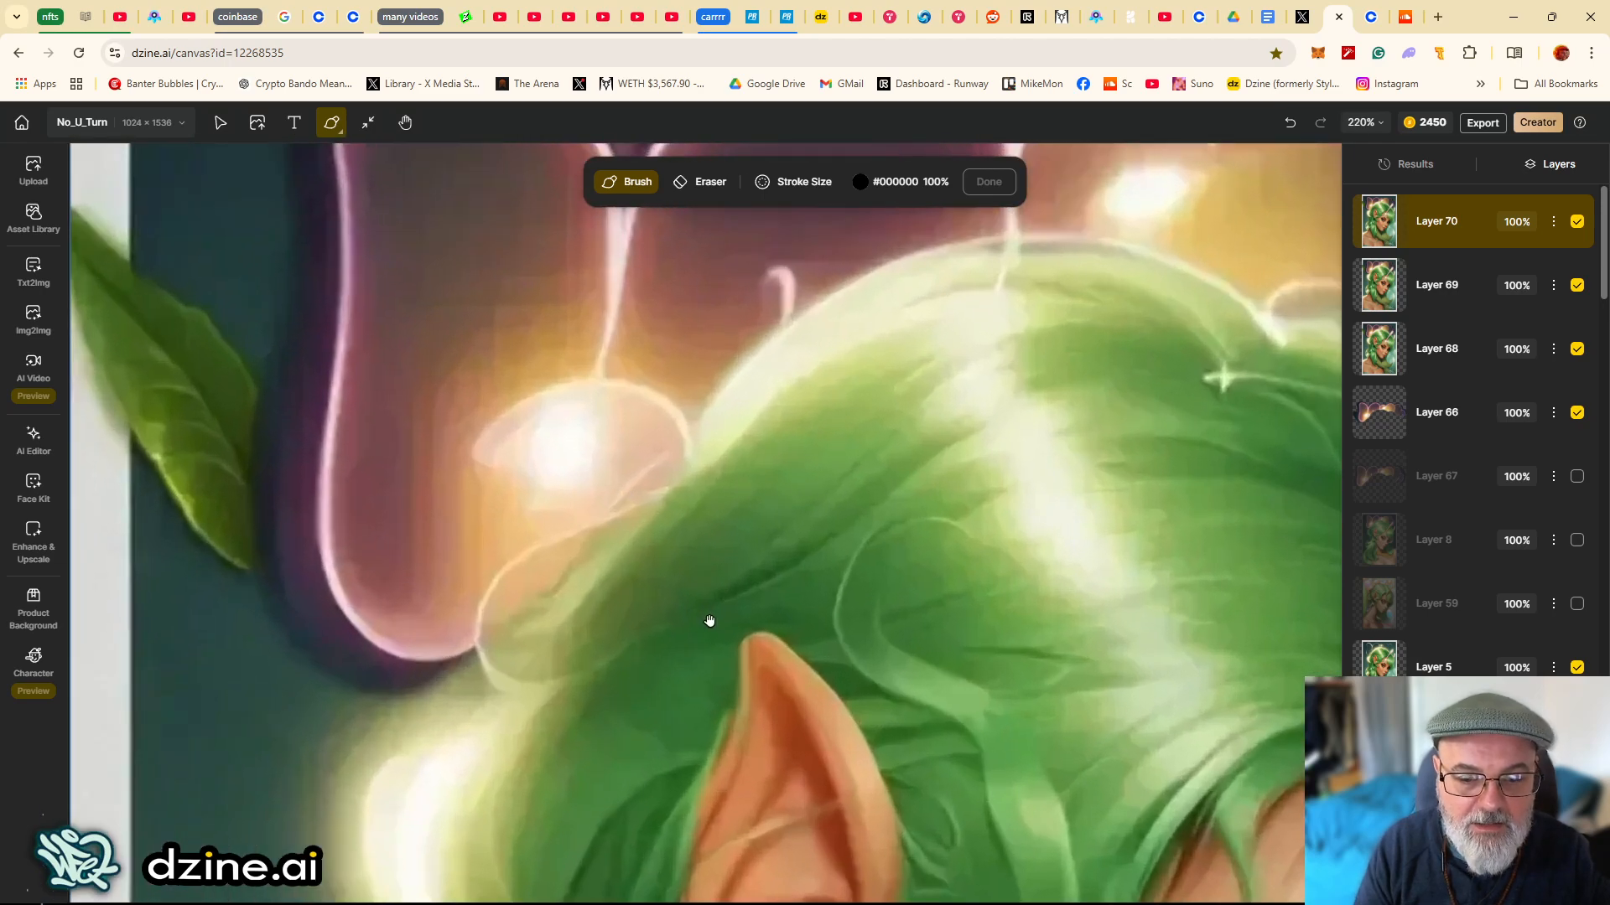
pyautogui.moveTo(709, 623); pyautogui.dragTo(649, 351)
pyautogui.press('space')
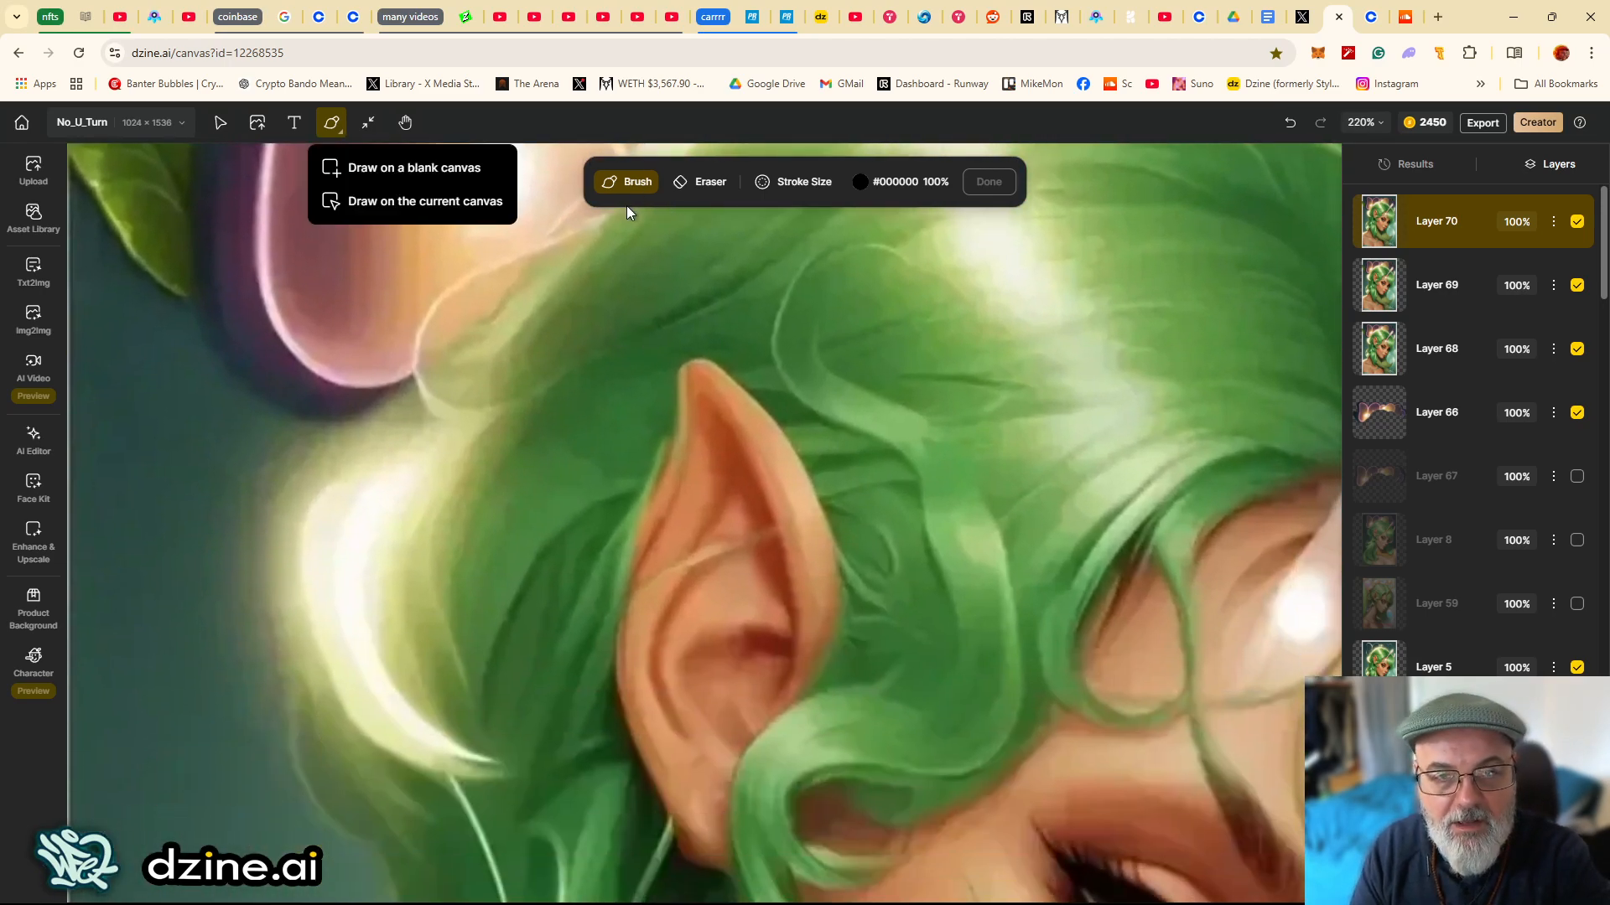
pyautogui.click(857, 186)
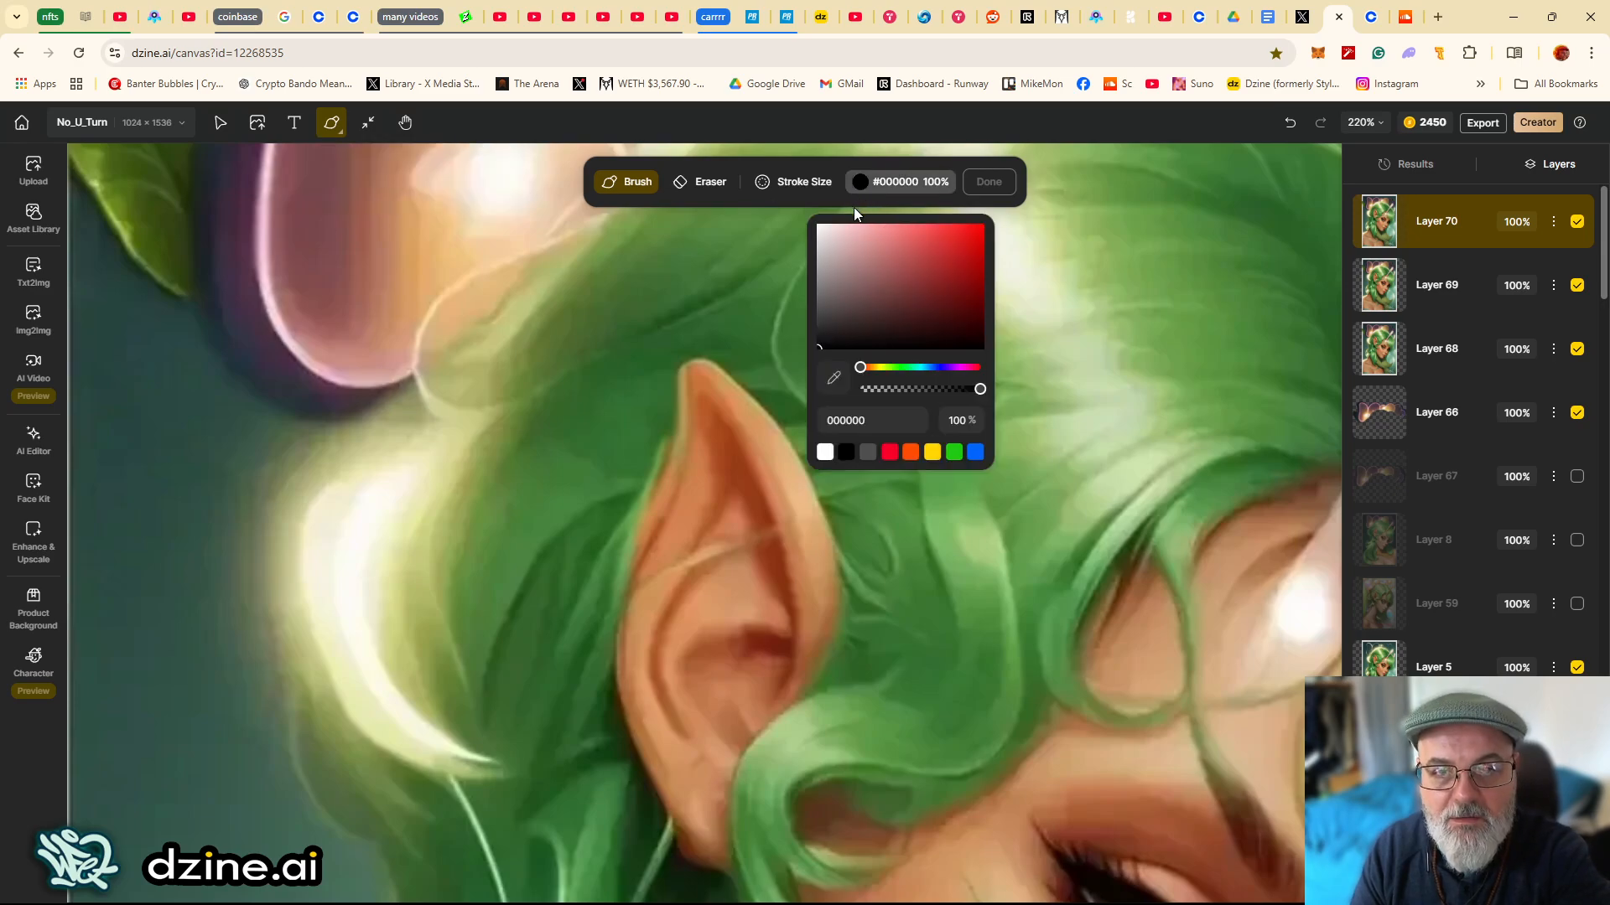
pyautogui.click(834, 378)
pyautogui.click(1126, 565)
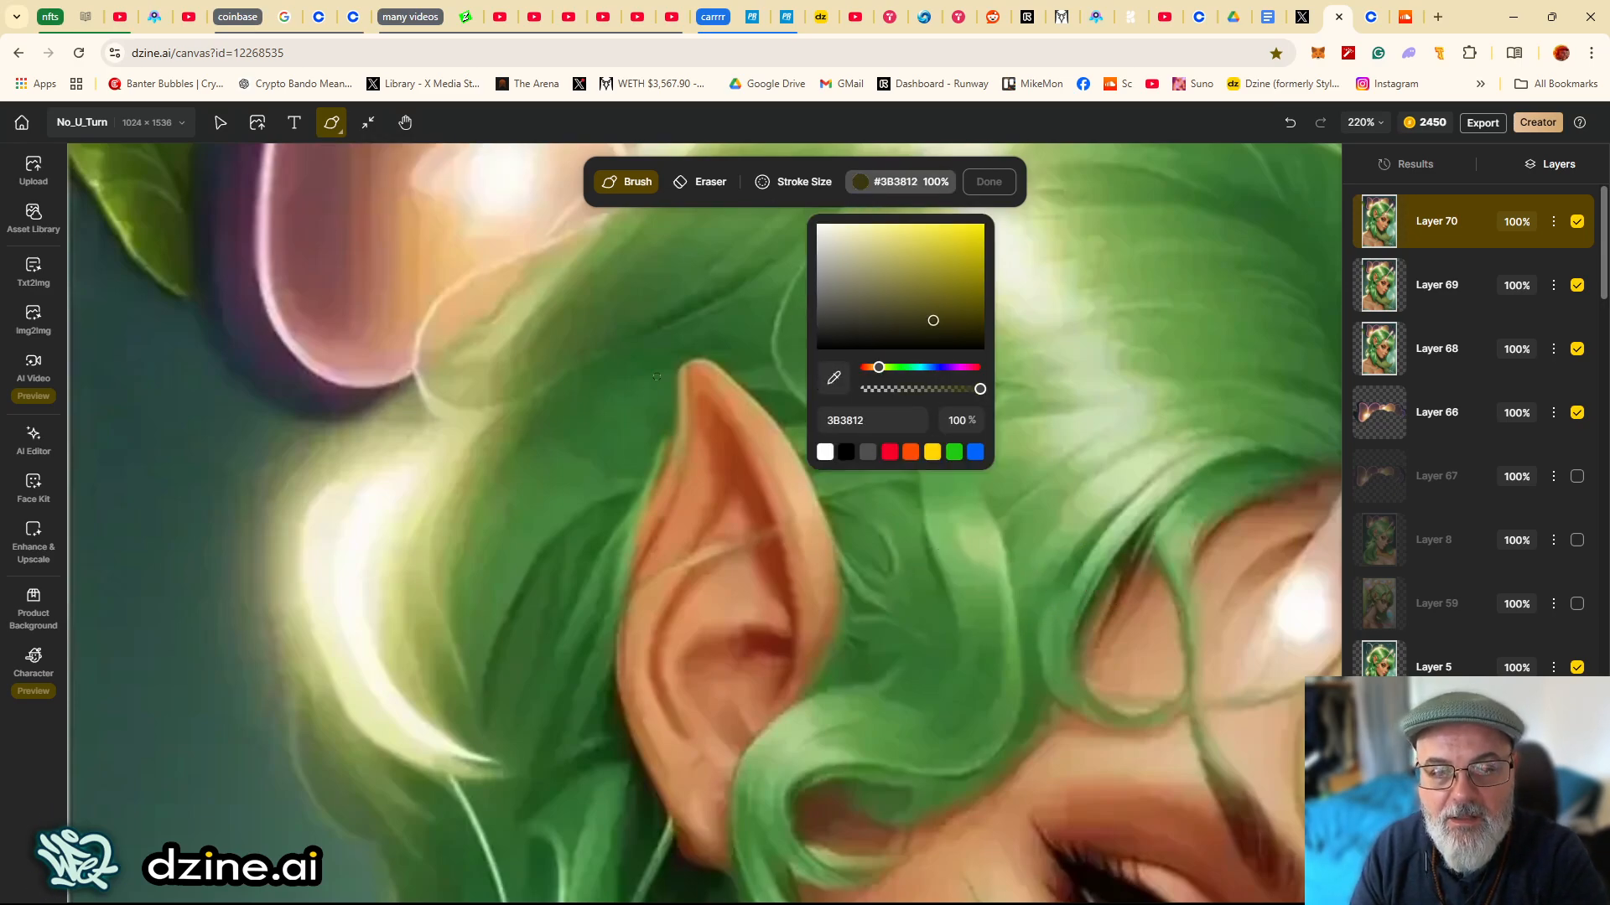
pyautogui.moveTo(671, 390)
pyautogui.mouseDown()
pyautogui.moveTo(635, 533)
pyautogui.moveTo(662, 453)
pyautogui.mouseUp()
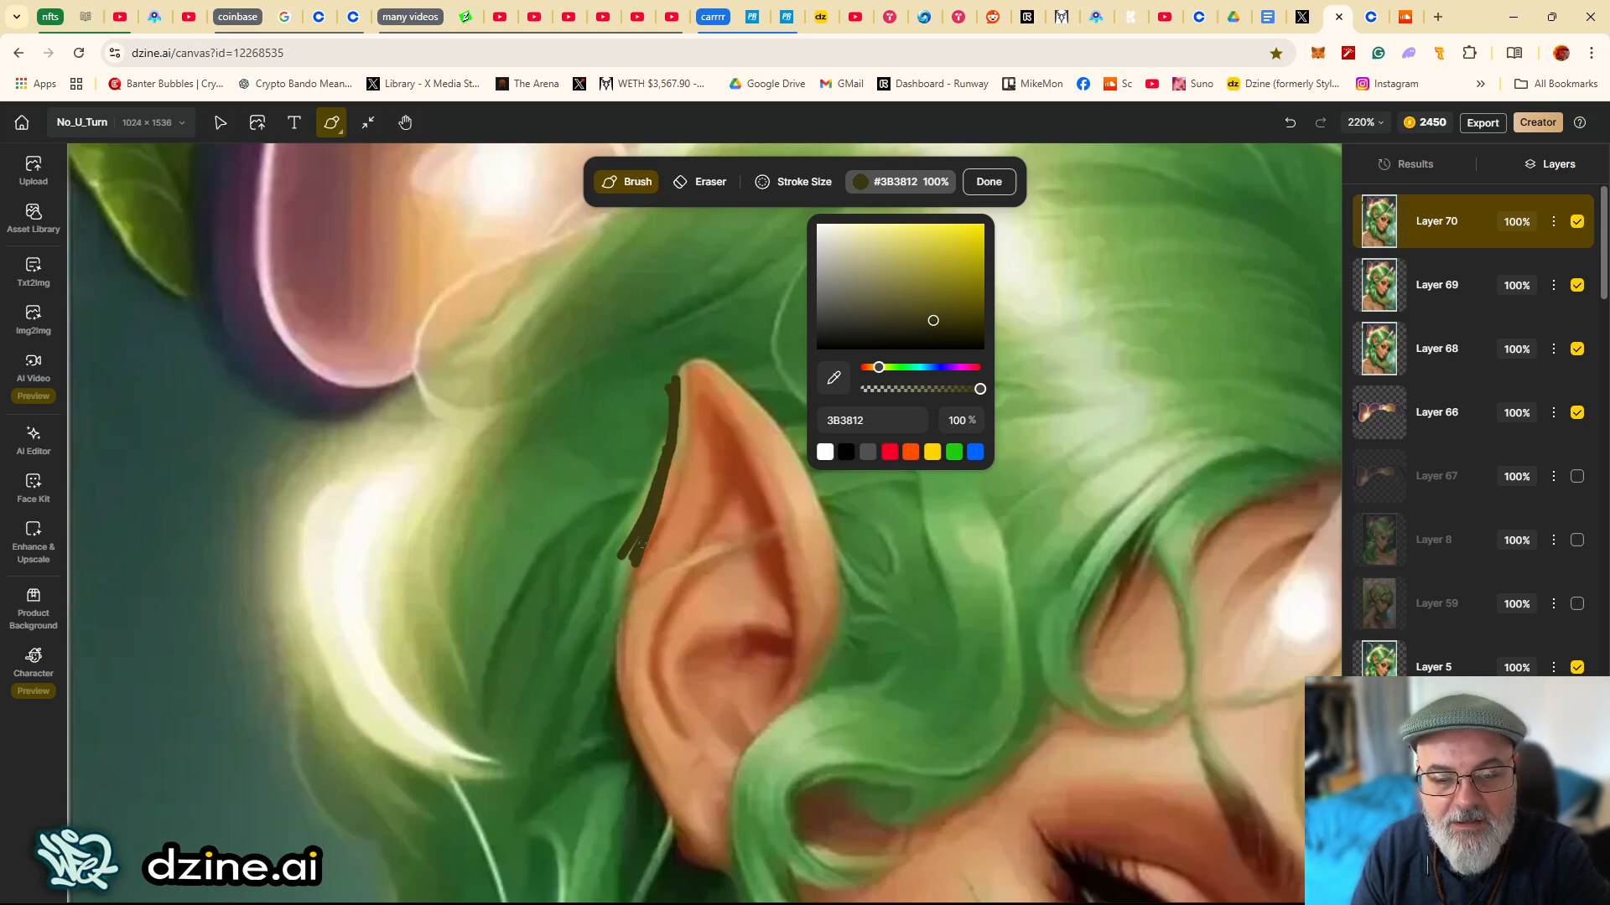
pyautogui.moveTo(637, 554); pyautogui.dragTo(612, 634)
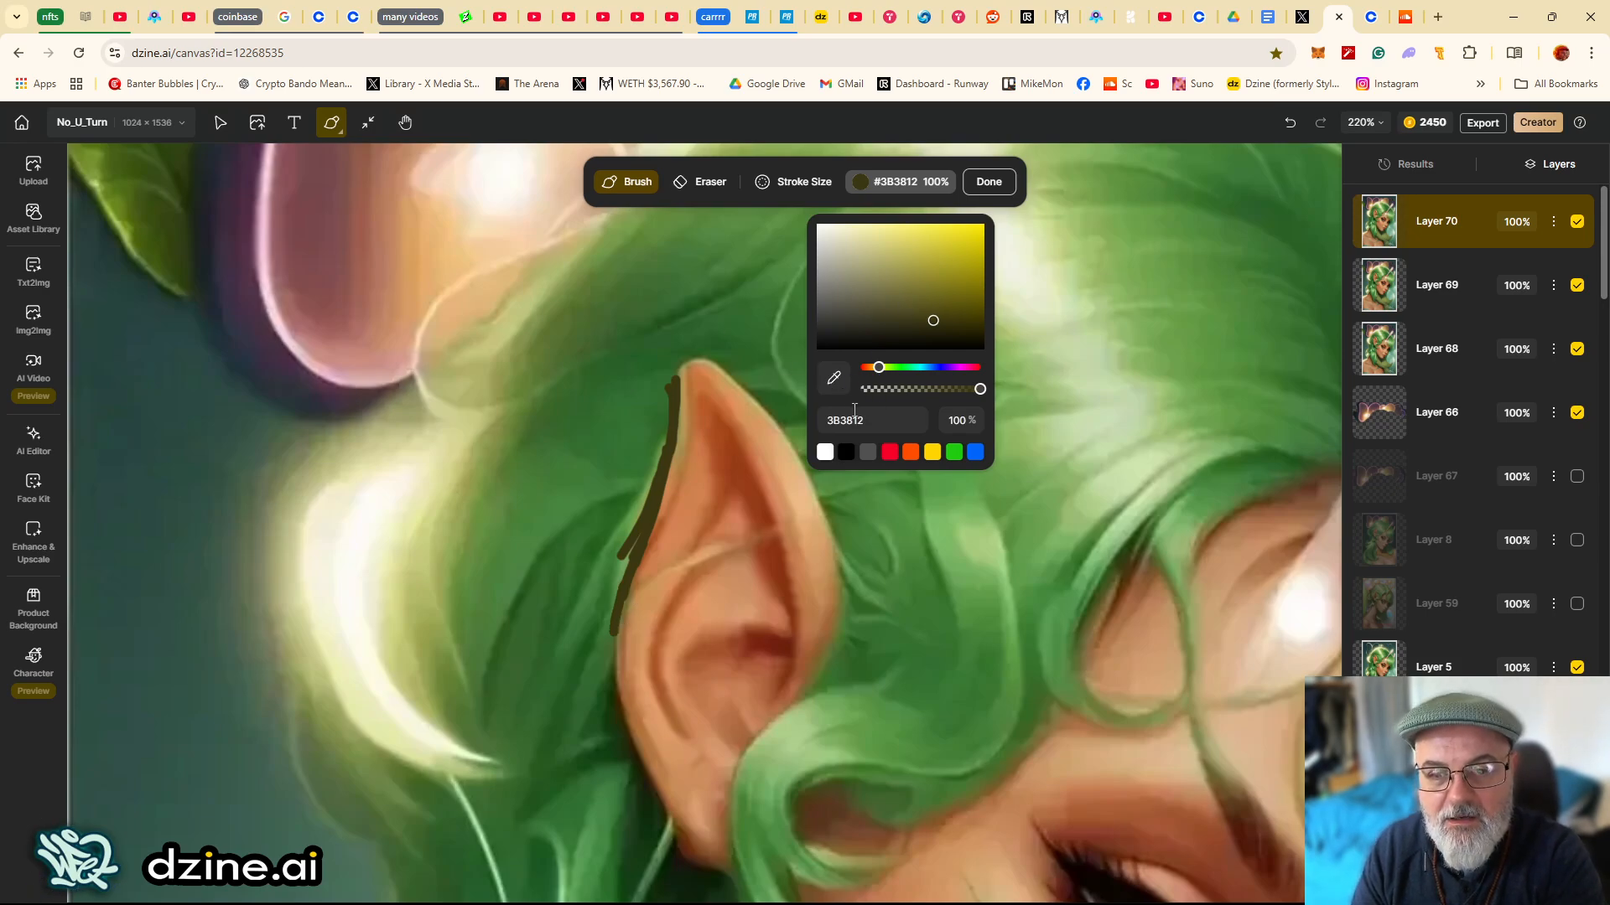
# - Sample greens #357434 and #264726 and paint further hair strokes along the ear's left edge, then finish the drawing
pyautogui.click(833, 377)
pyautogui.click(627, 436)
pyautogui.moveTo(634, 526)
pyautogui.mouseDown()
pyautogui.moveTo(658, 460)
pyautogui.moveTo(631, 550)
pyautogui.mouseUp()
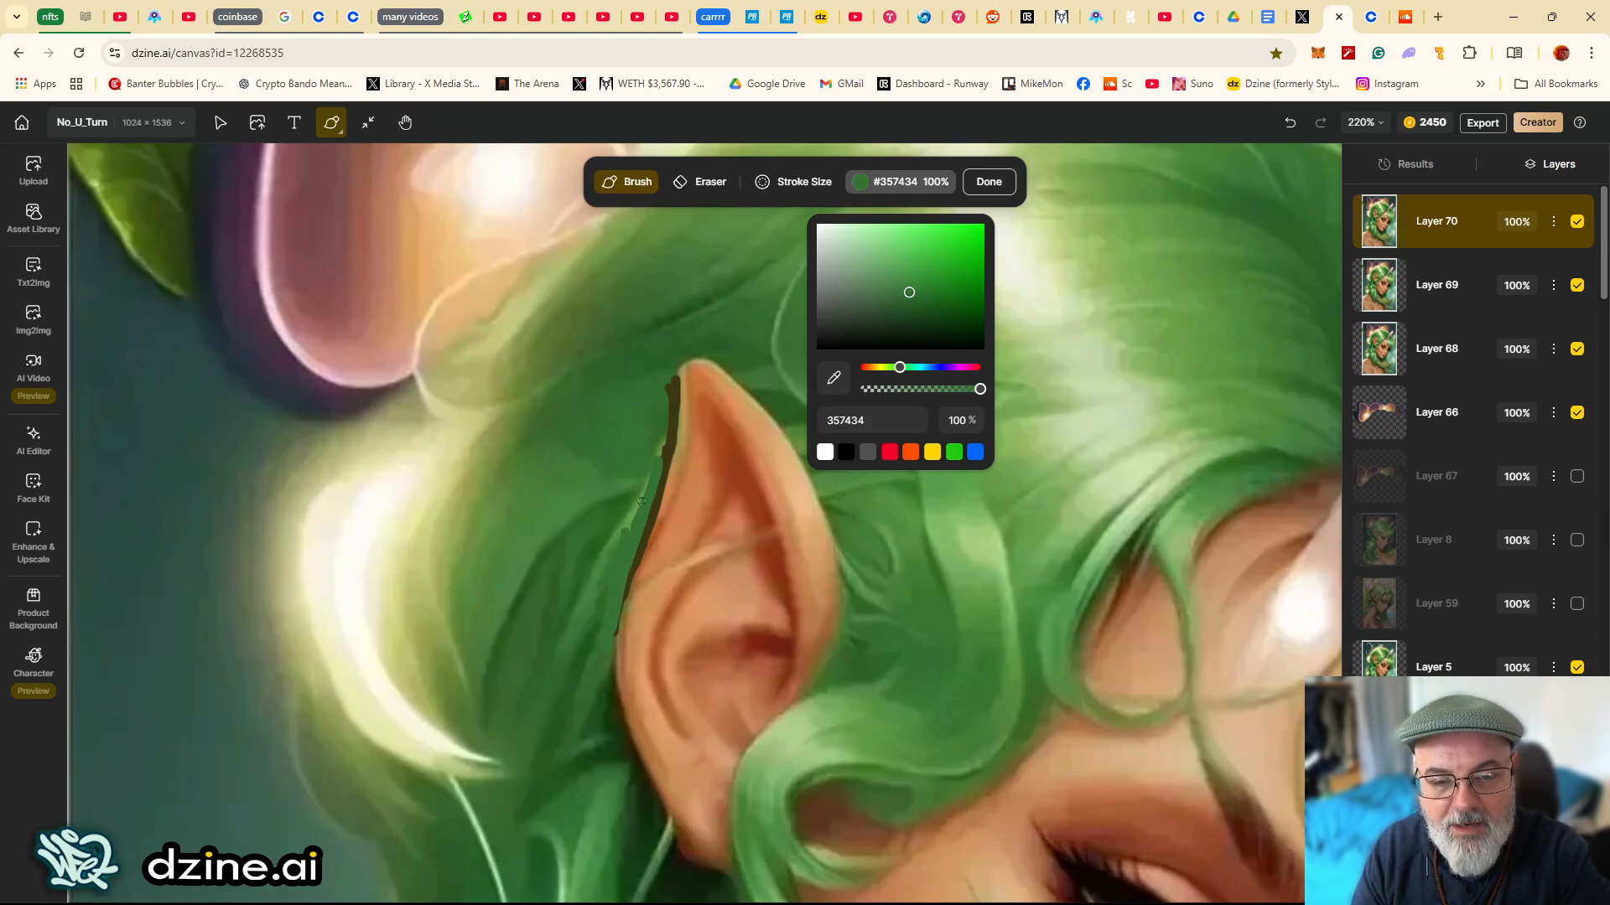
pyautogui.moveTo(641, 501); pyautogui.dragTo(666, 421)
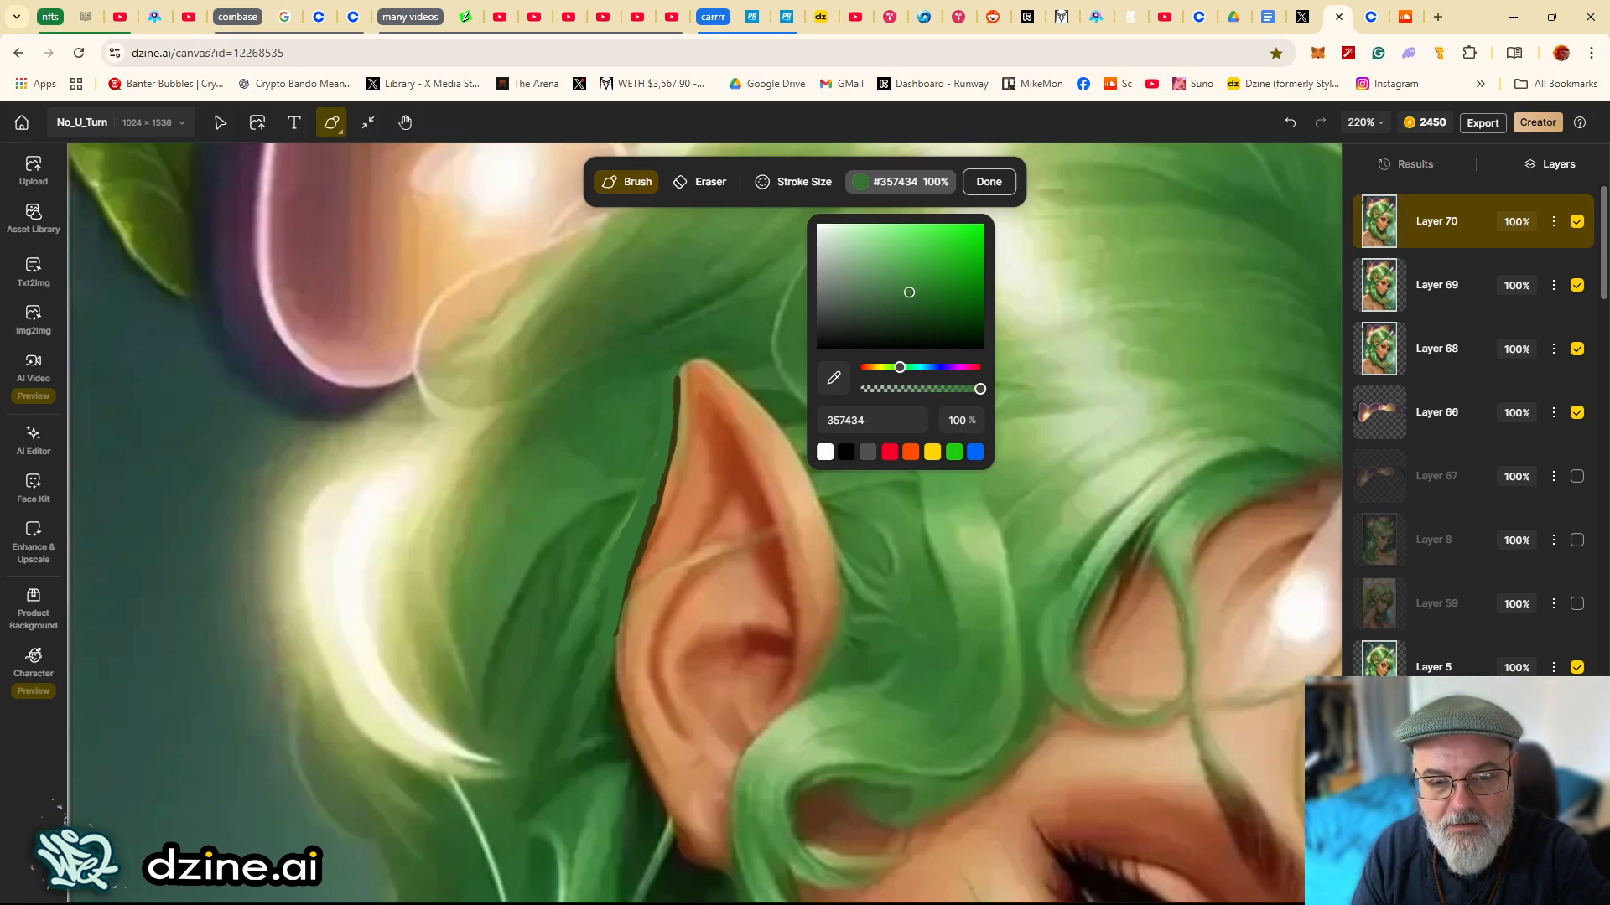
pyautogui.click(895, 314)
pyautogui.moveTo(661, 487); pyautogui.dragTo(627, 501)
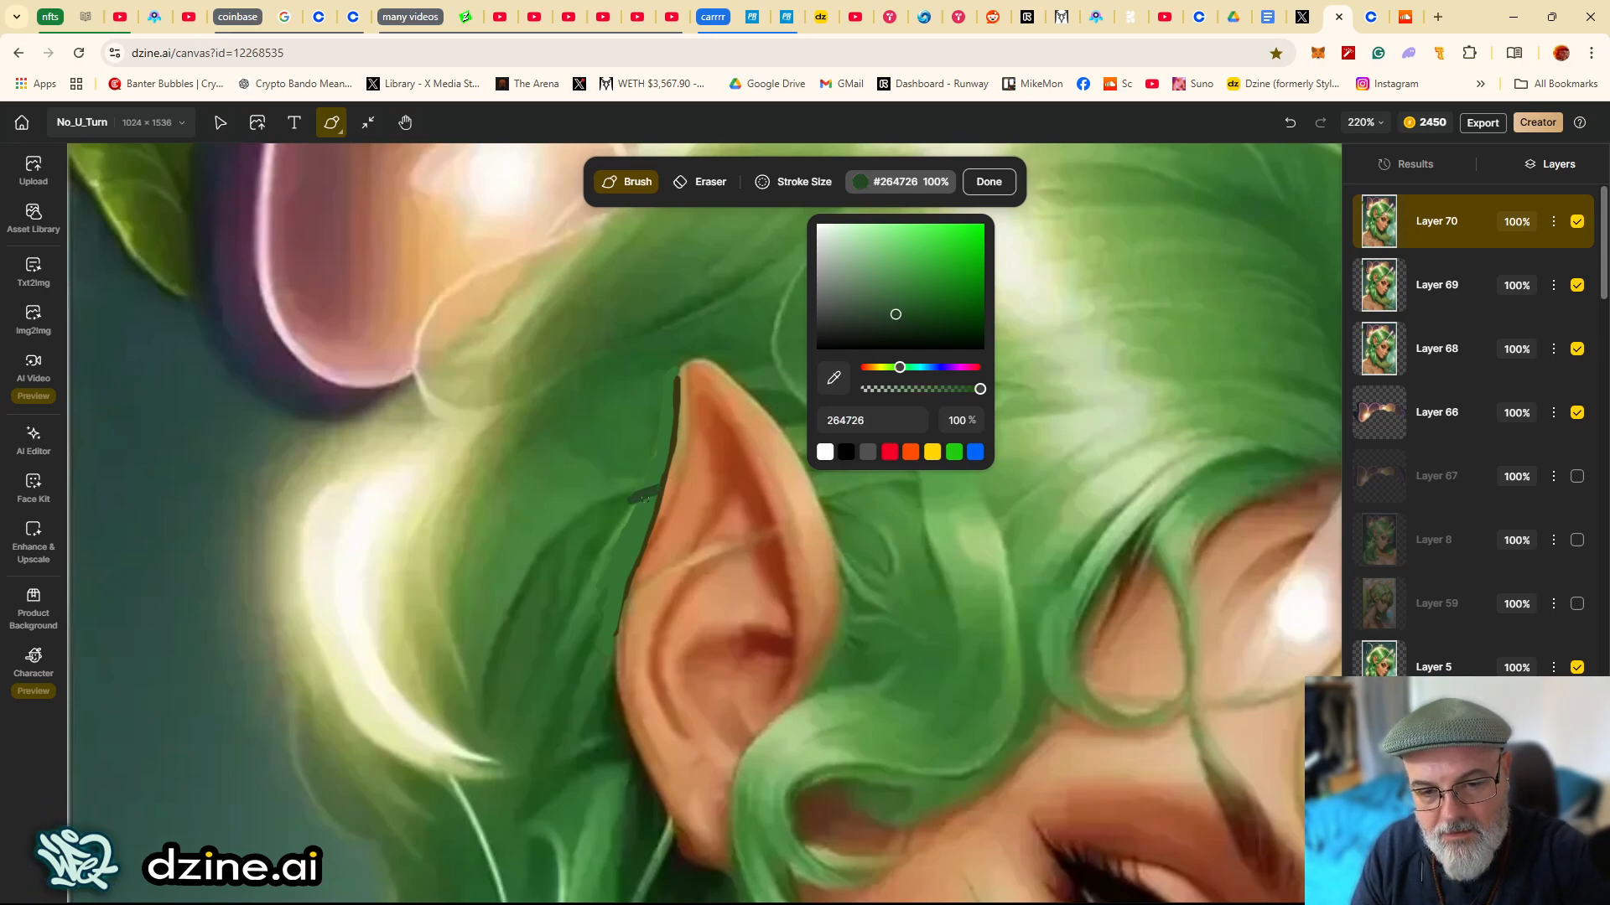
pyautogui.moveTo(630, 558); pyautogui.dragTo(593, 637)
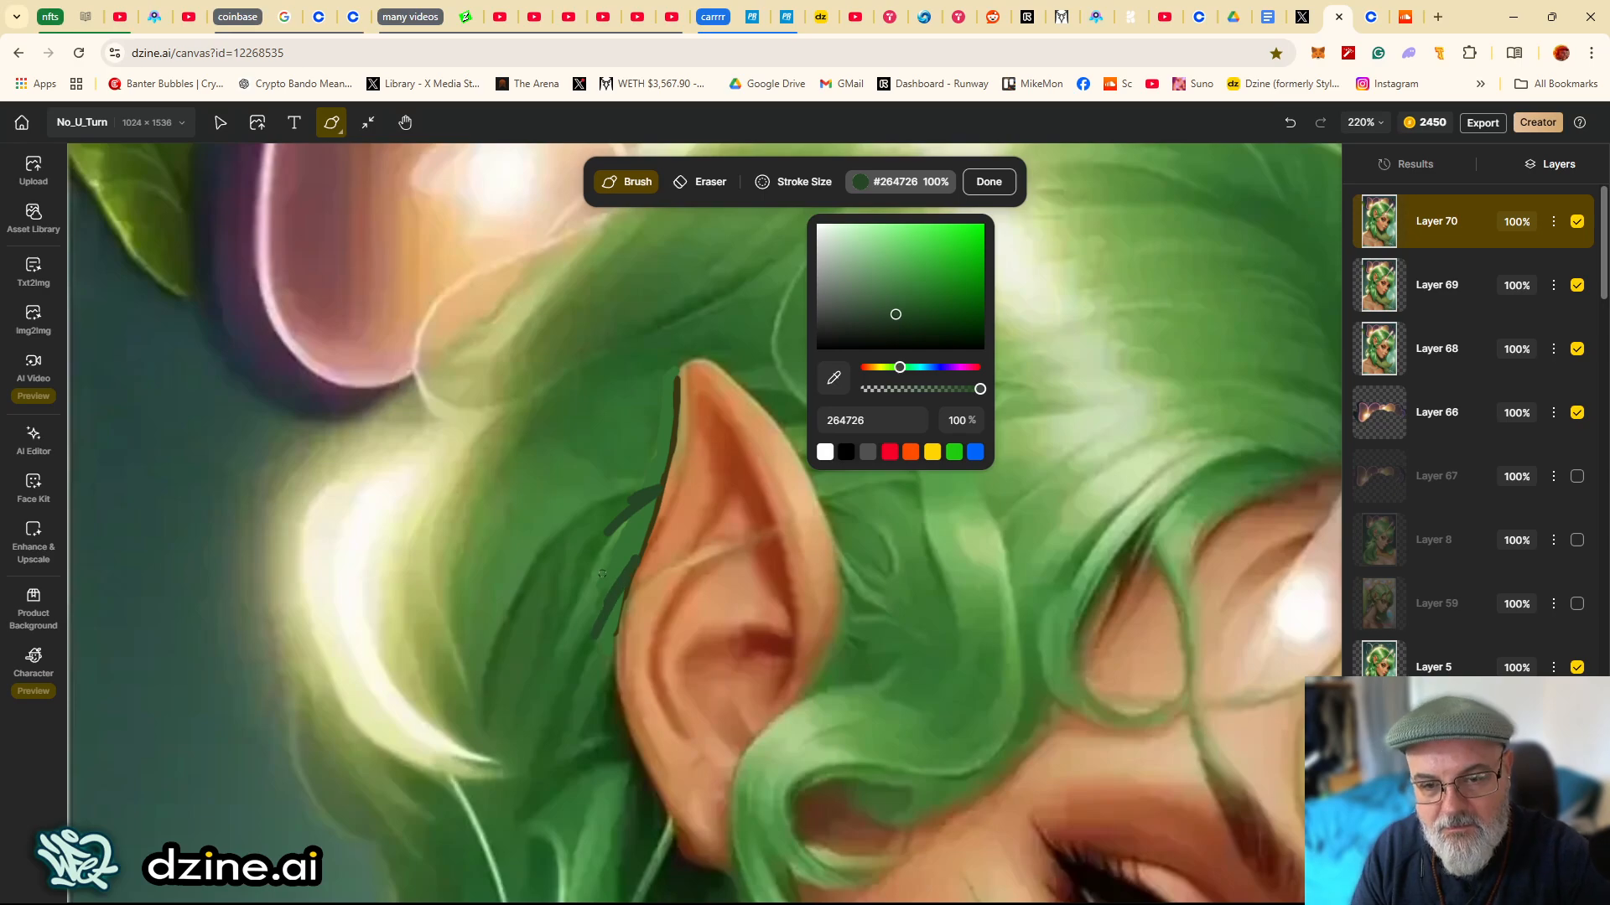
pyautogui.click(988, 181)
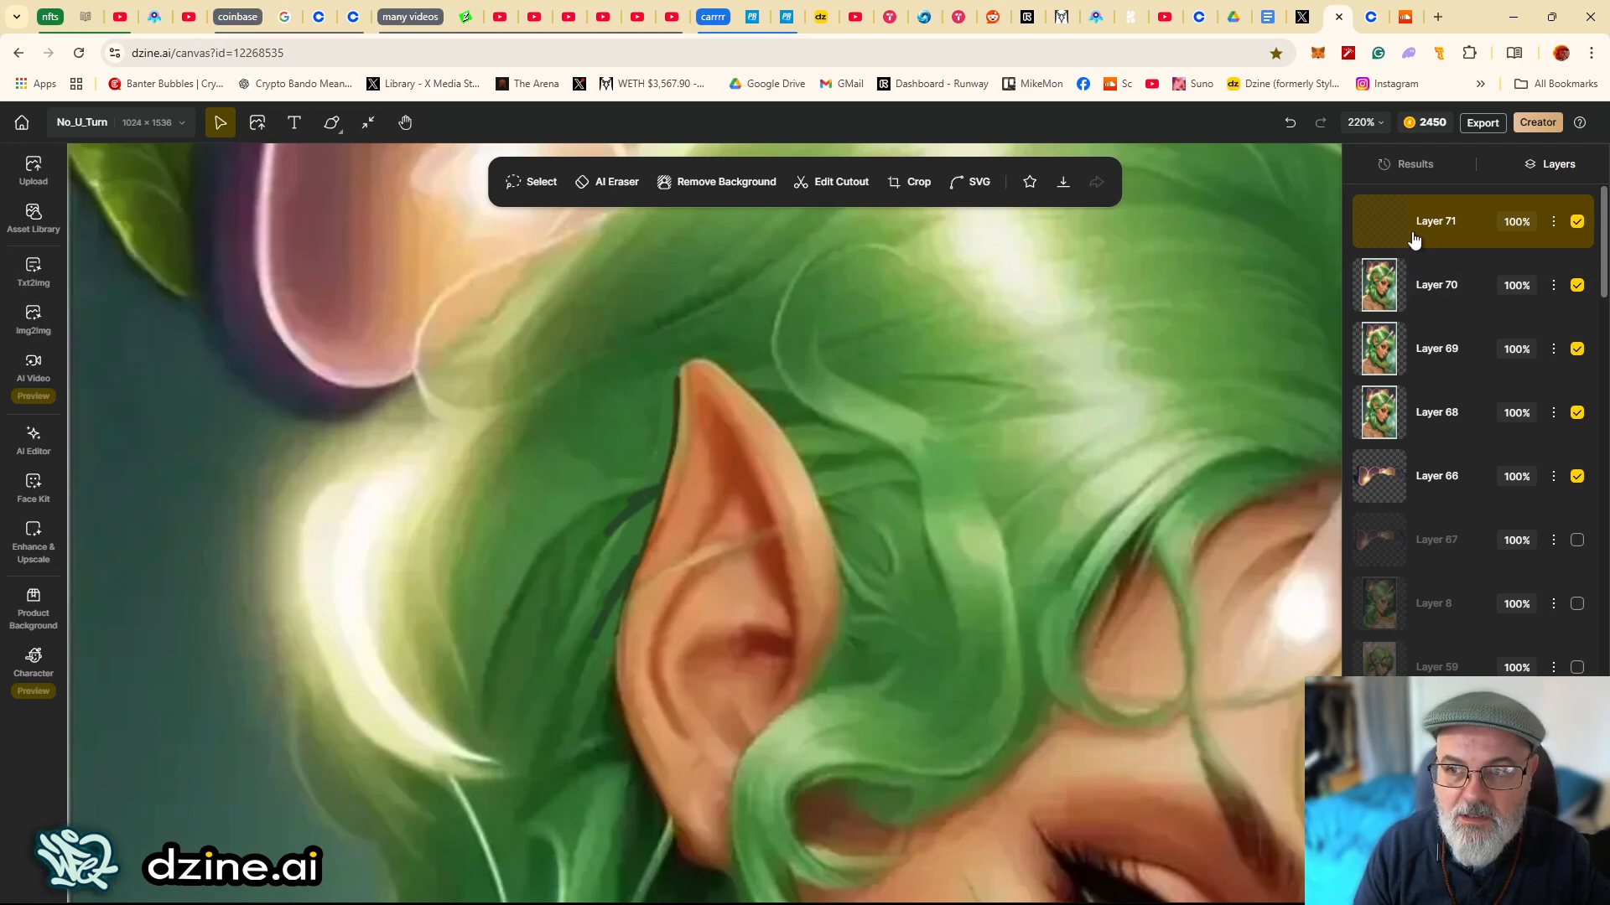
# - Open Local Edit and lasso the hair area along the ear's left edge
pyautogui.click(34, 461)
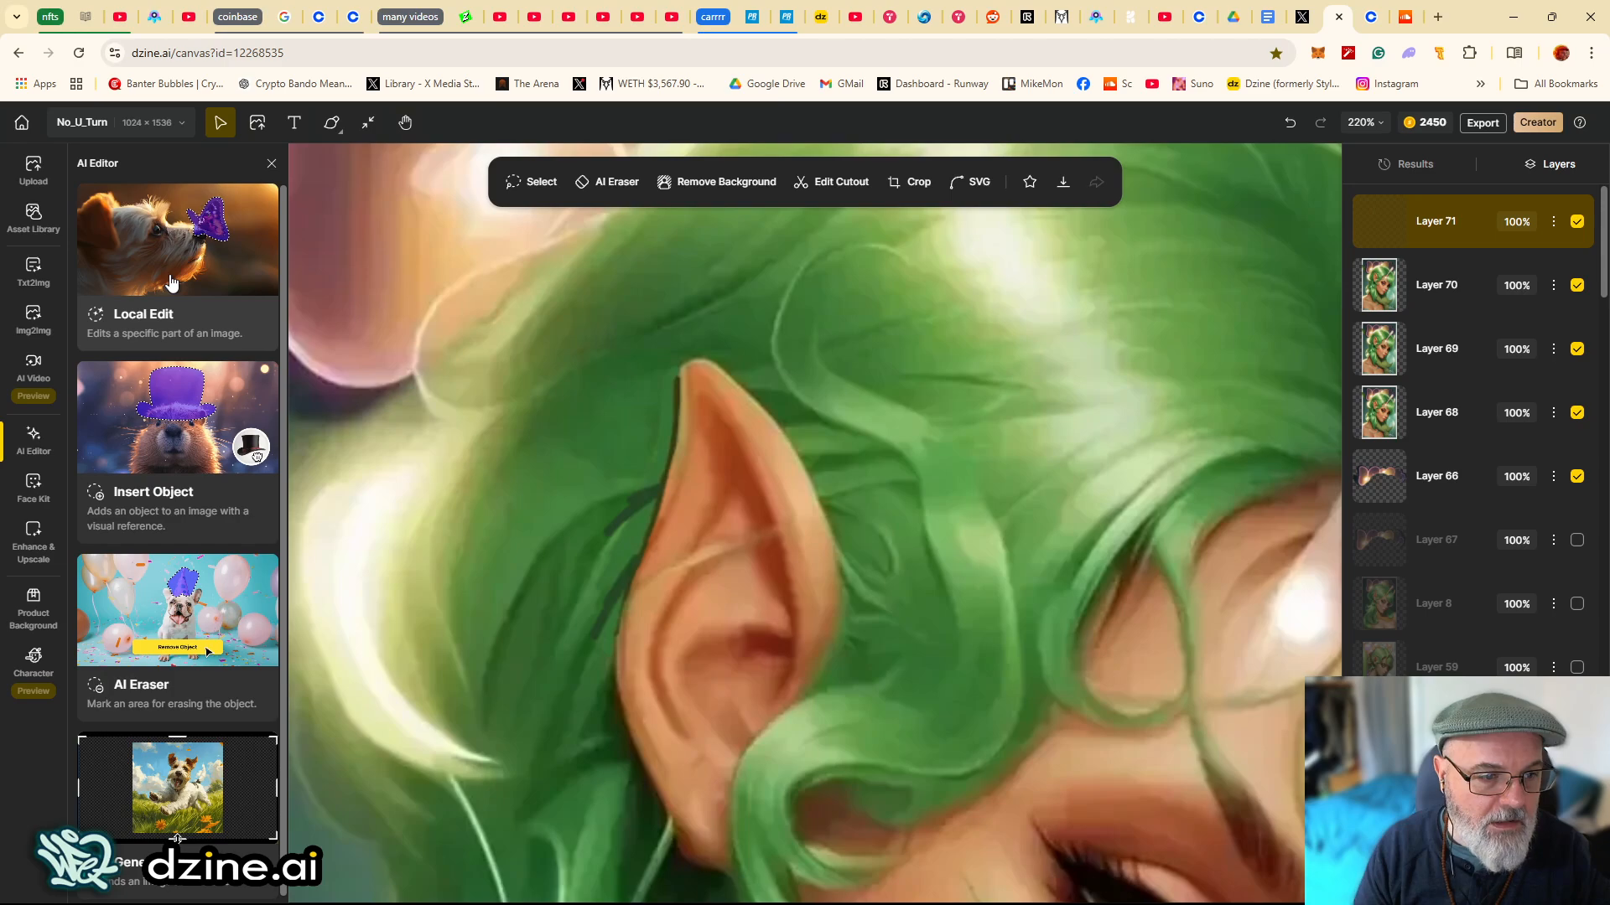
pyautogui.click(168, 280)
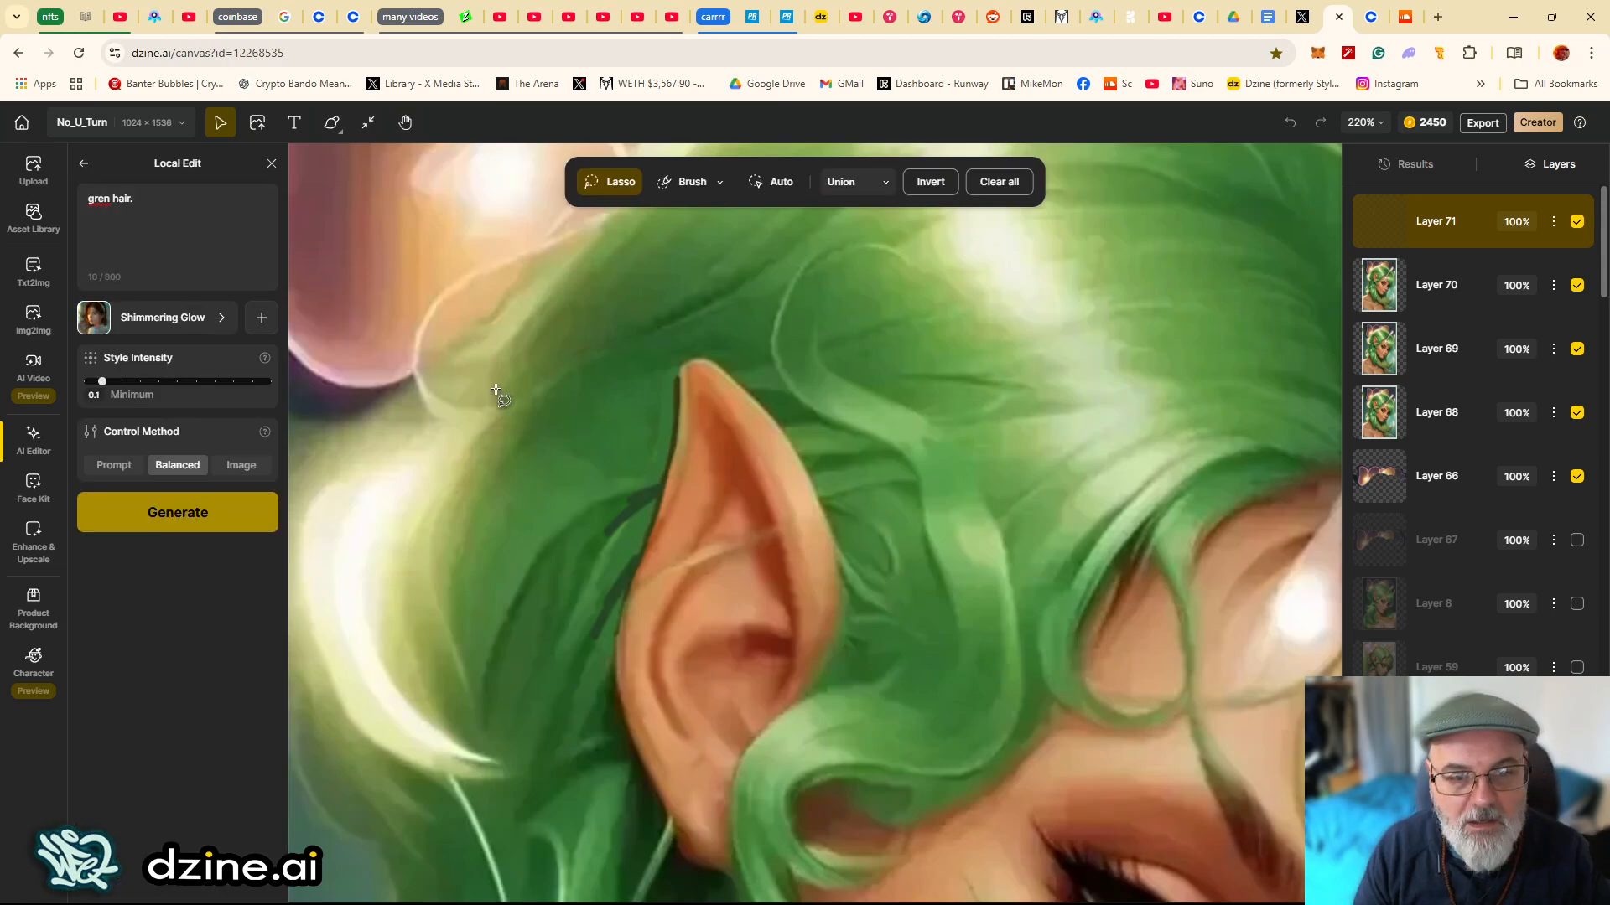
pyautogui.moveTo(586, 414)
pyautogui.mouseDown()
pyautogui.moveTo(680, 357)
pyautogui.moveTo(680, 413)
pyautogui.mouseUp()
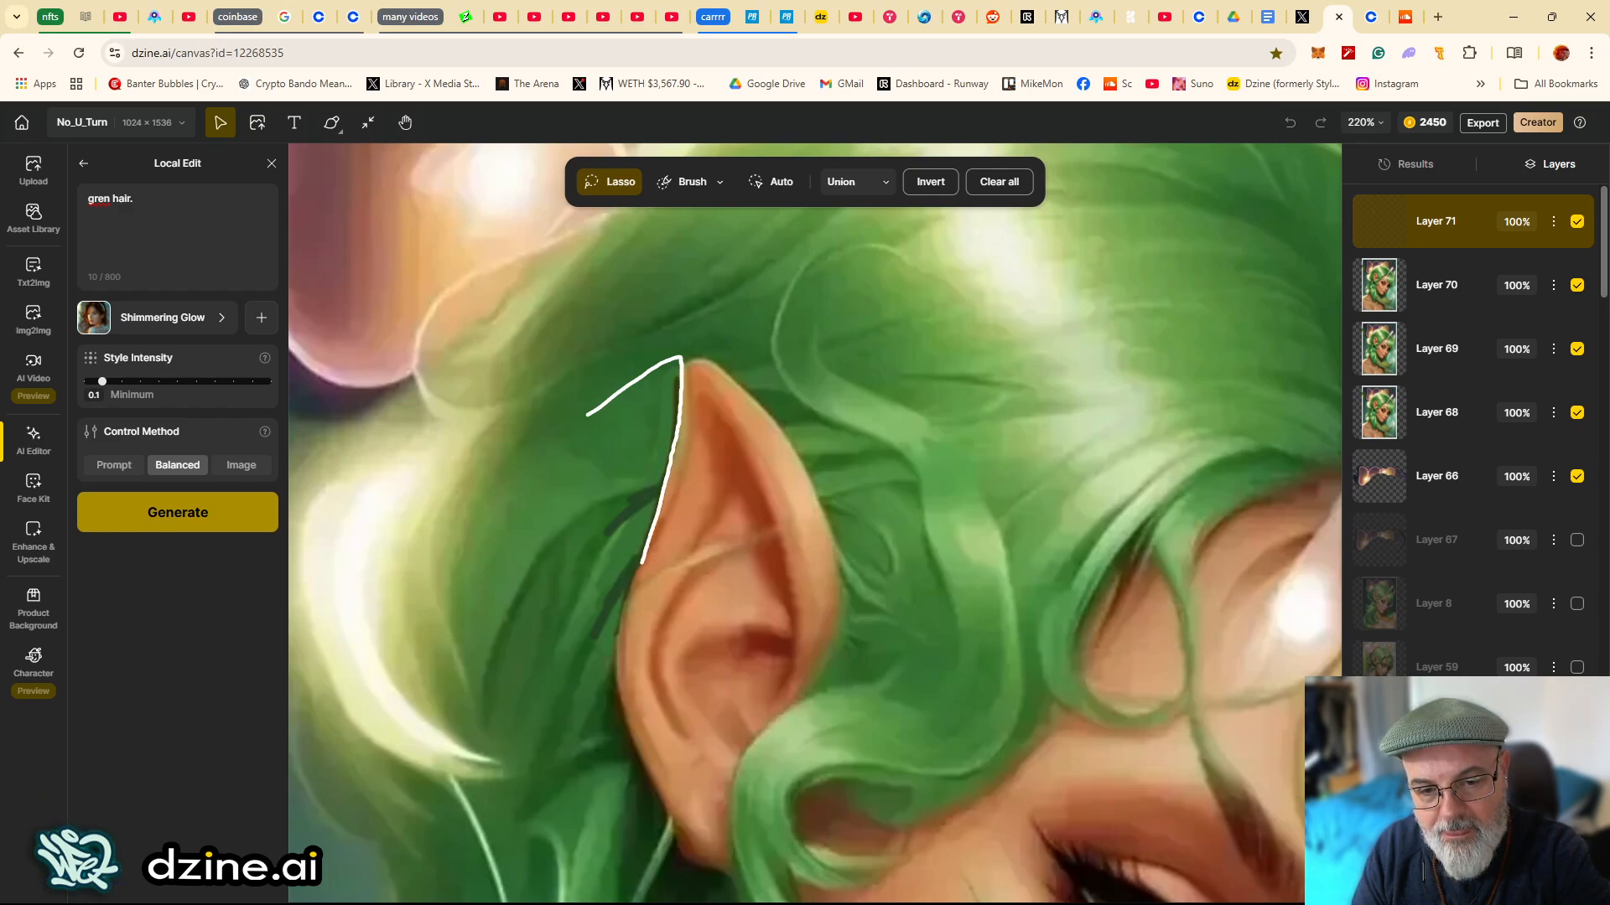
pyautogui.moveTo(643, 564)
pyautogui.mouseDown()
pyautogui.moveTo(631, 609)
pyautogui.moveTo(565, 666)
pyautogui.moveTo(684, 357)
pyautogui.moveTo(702, 394)
pyautogui.moveTo(659, 555)
pyautogui.moveTo(586, 650)
pyautogui.mouseUp()
# - Replace the Local Edit prompt with "ear with green hair behind."
pyautogui.click(125, 248)
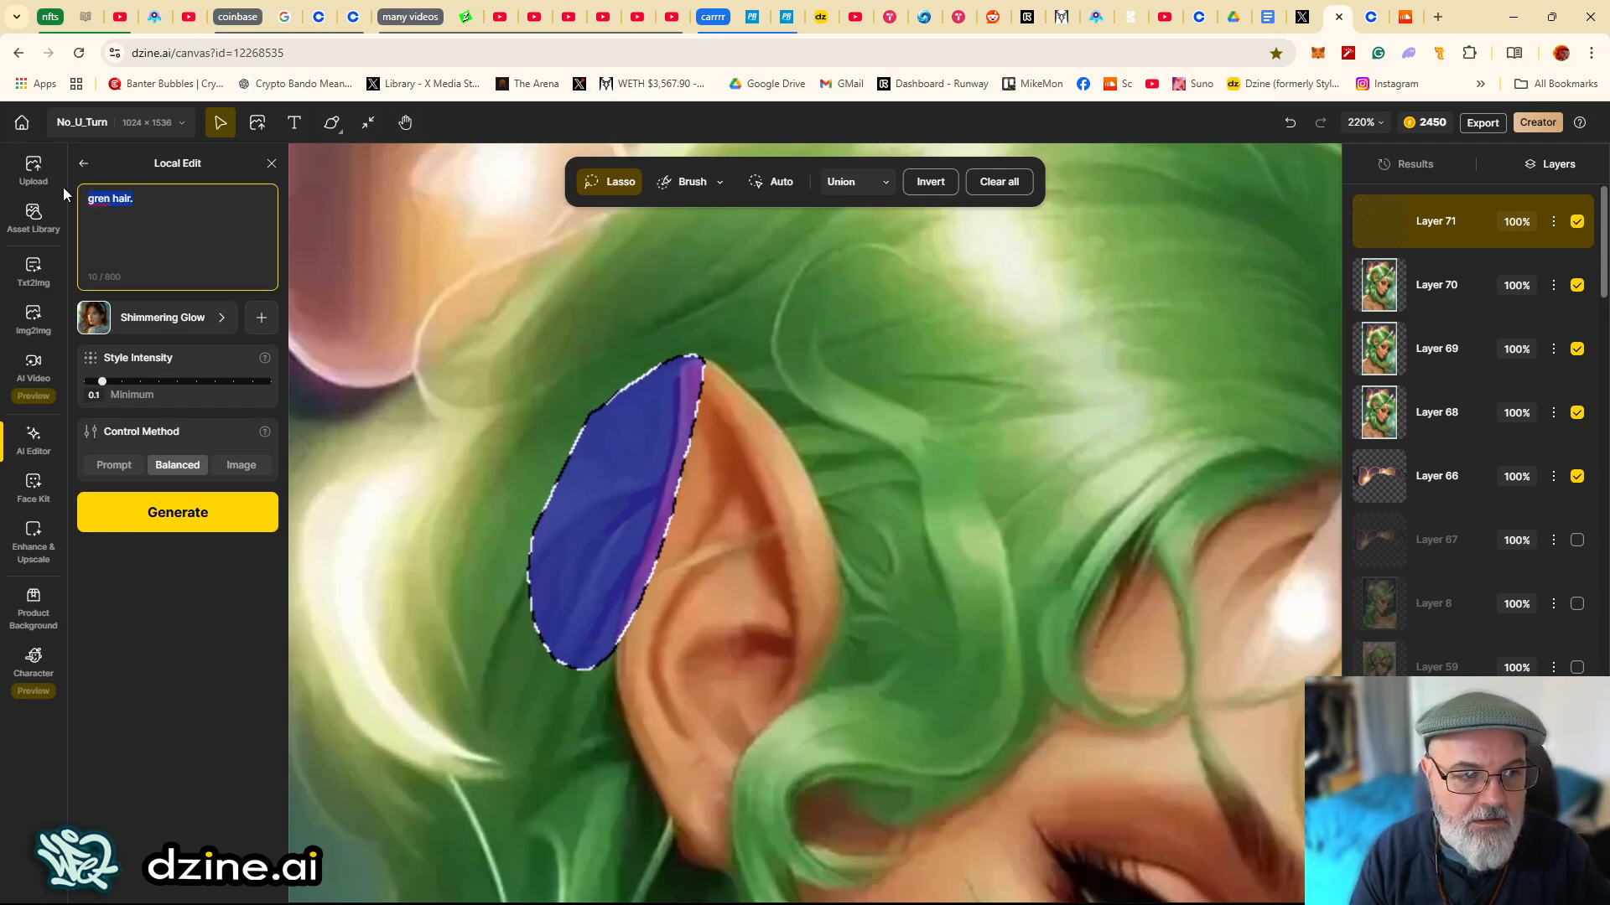
pyautogui.press('BackSpace')
pyautogui.write('ear ')
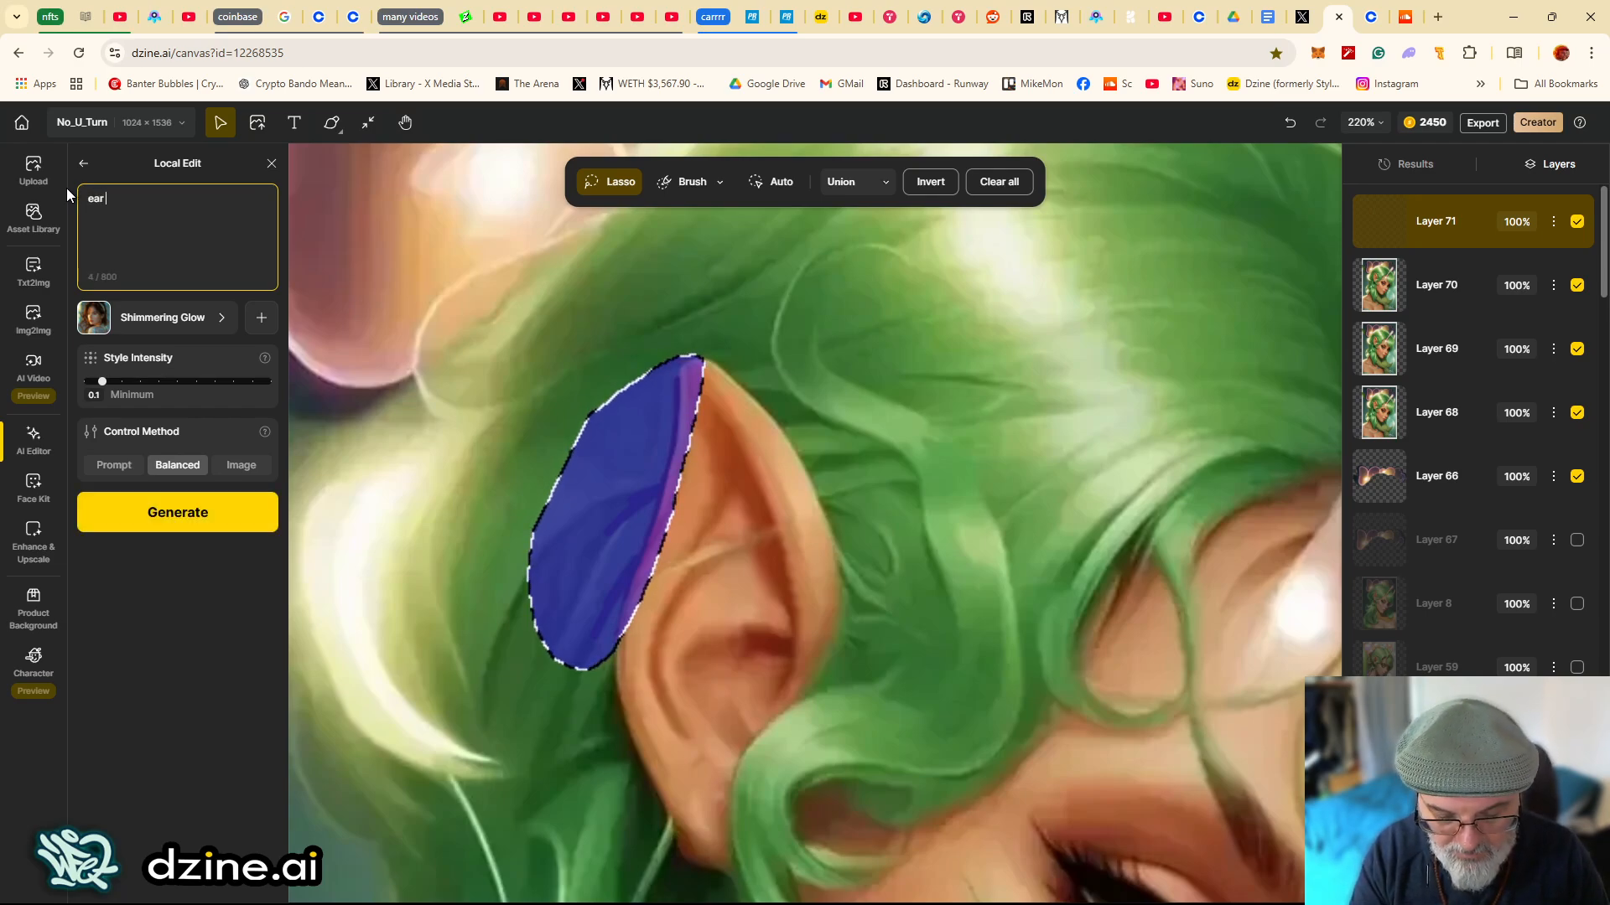
pyautogui.write('with green ')
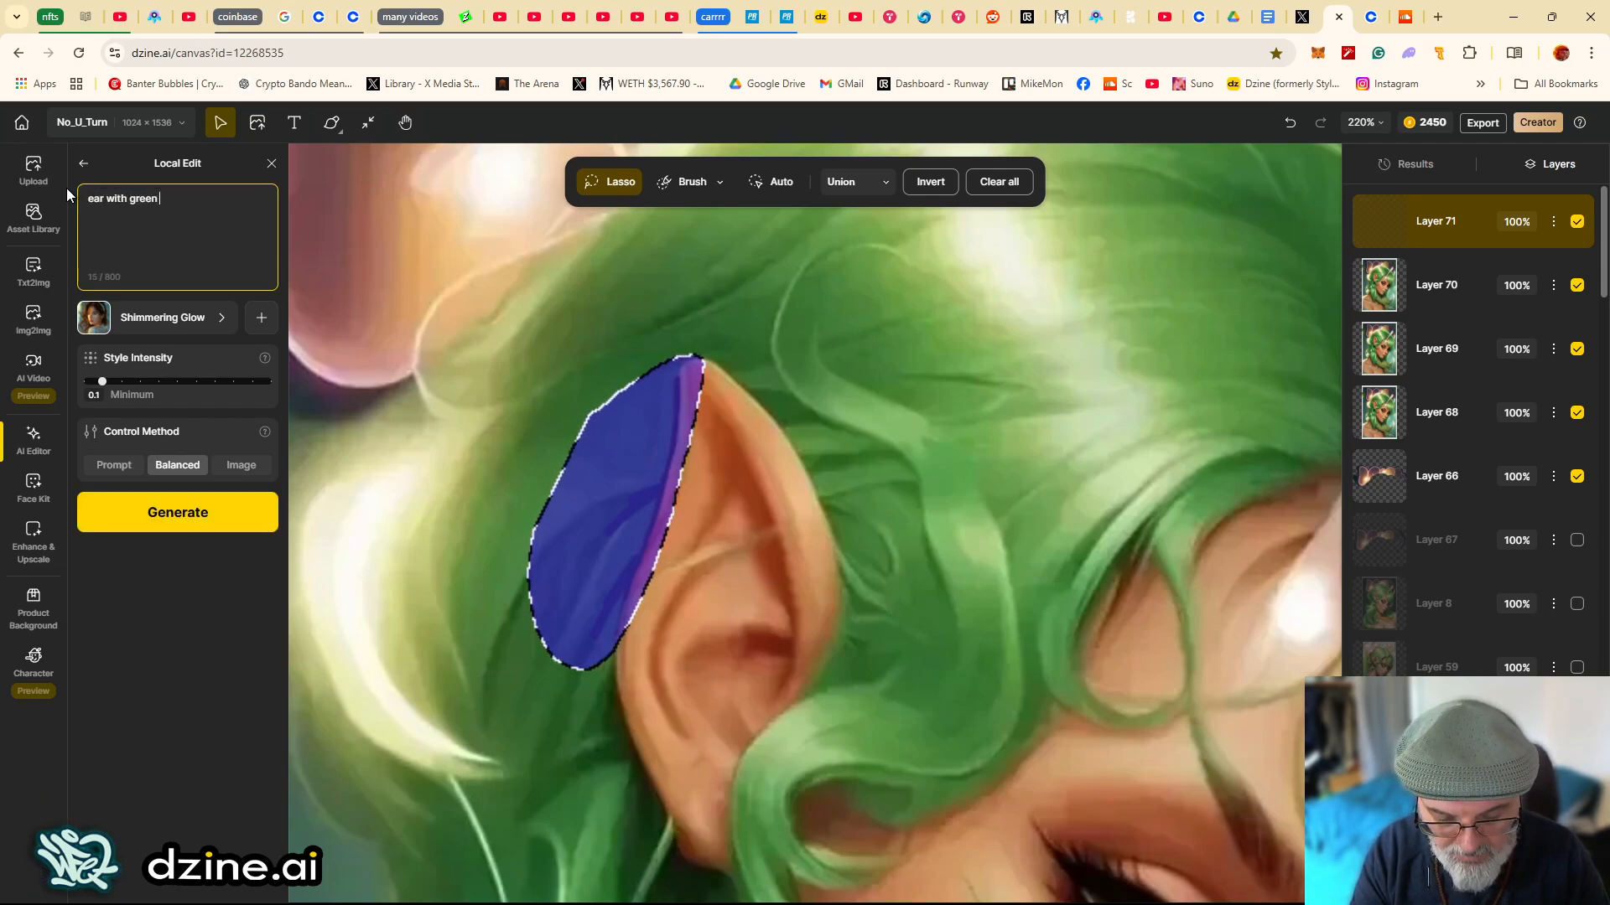
pyautogui.write('hair be')
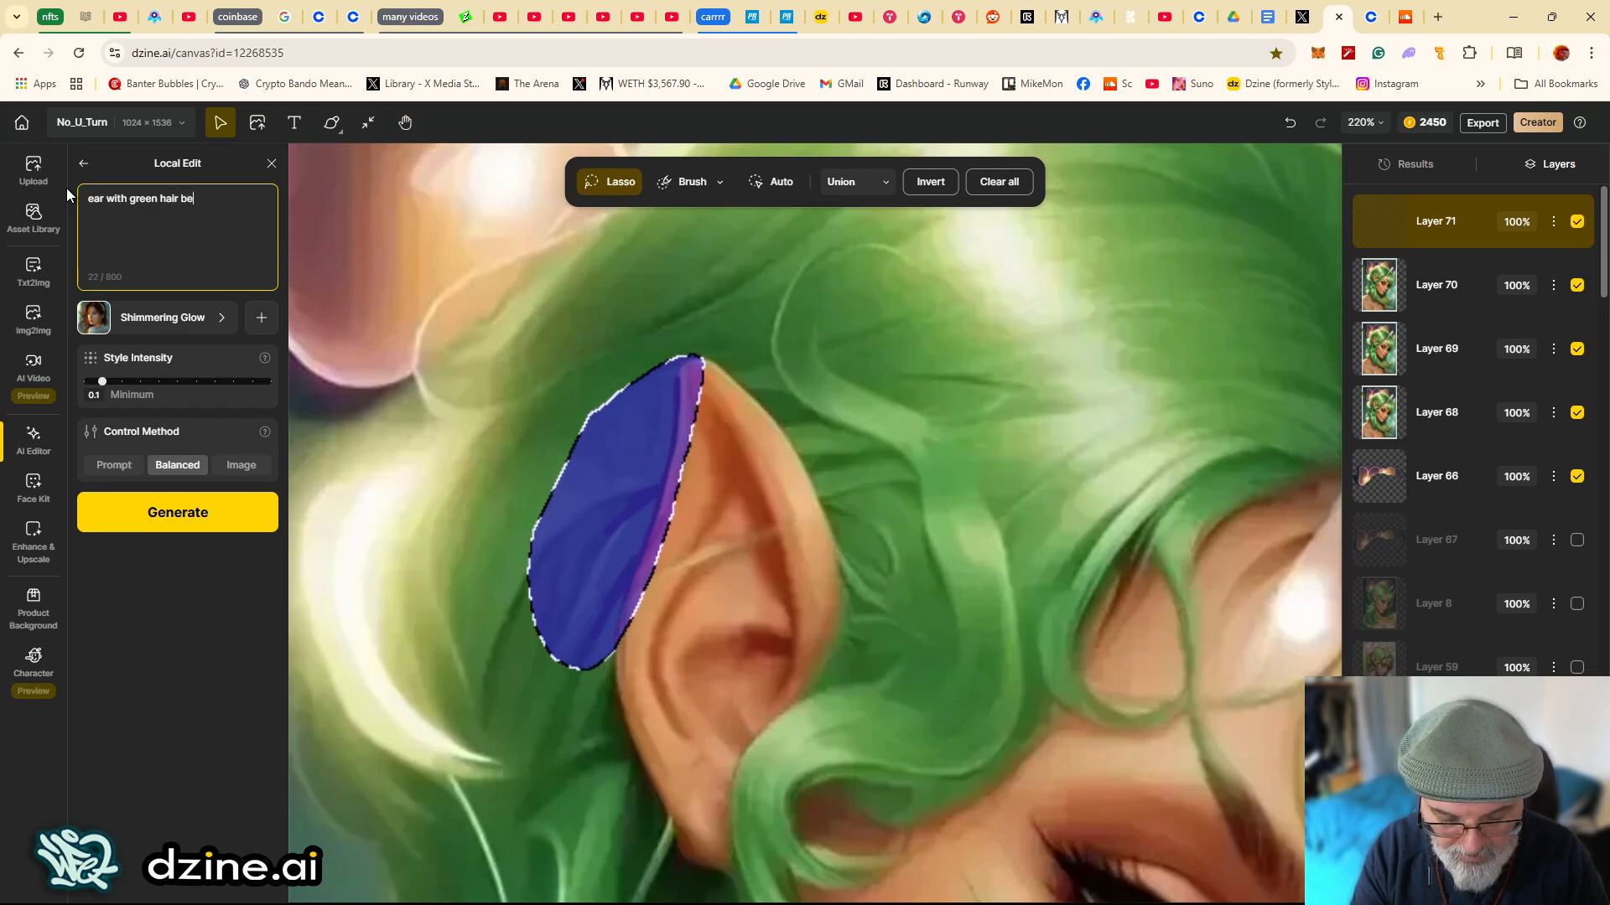
pyautogui.write('hind.')
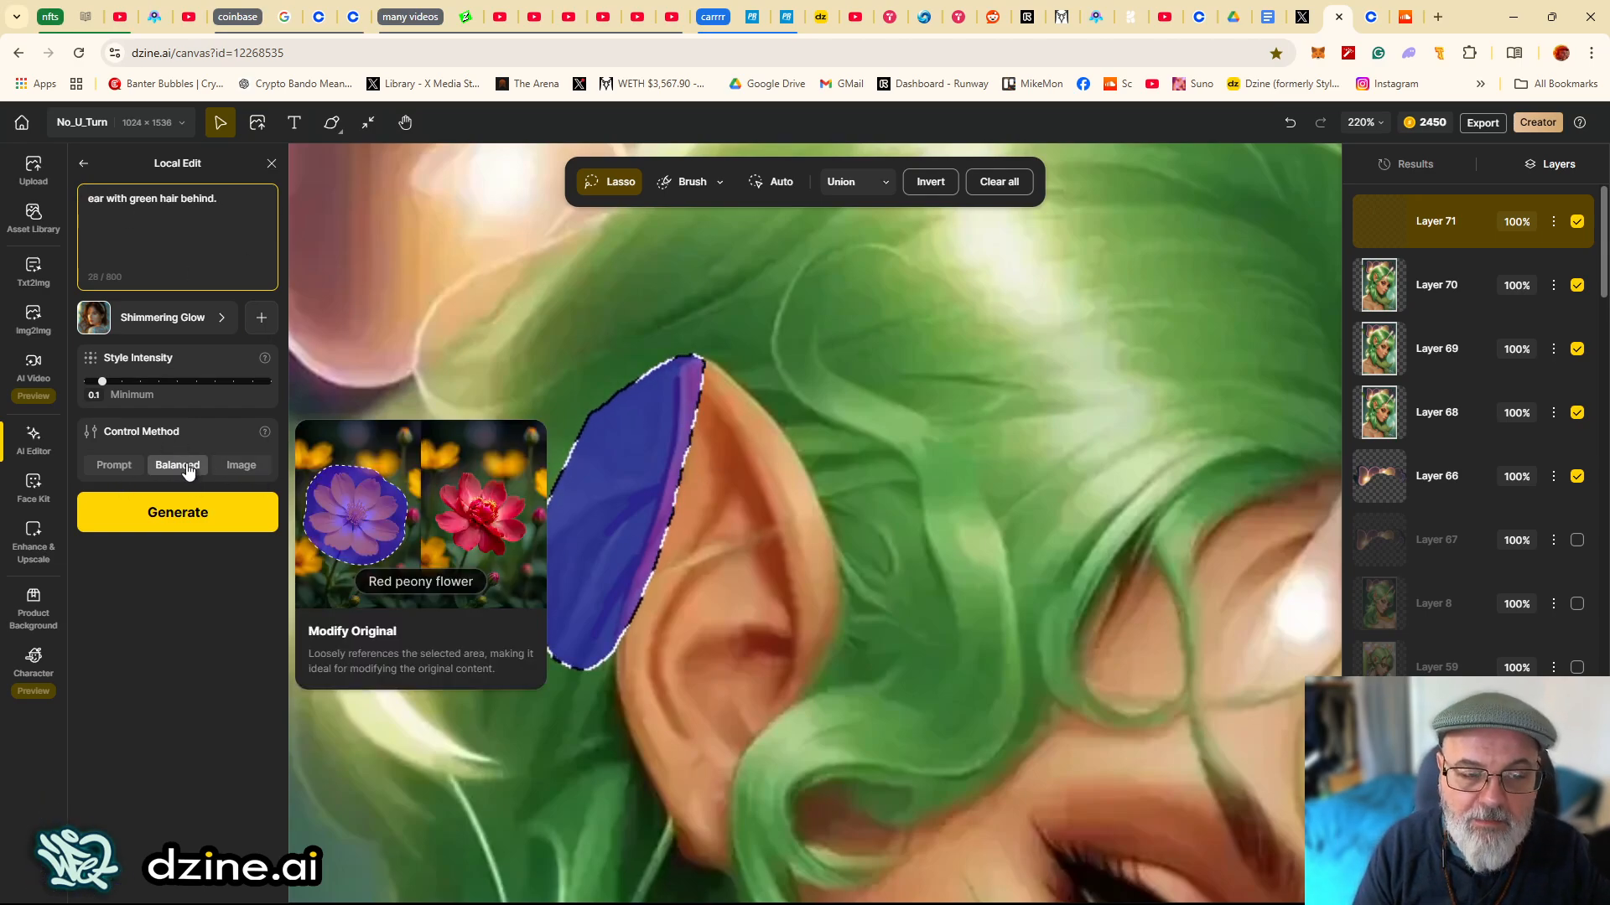
# - Set the control method to Image and change the style to No Style v2
pyautogui.click(240, 466)
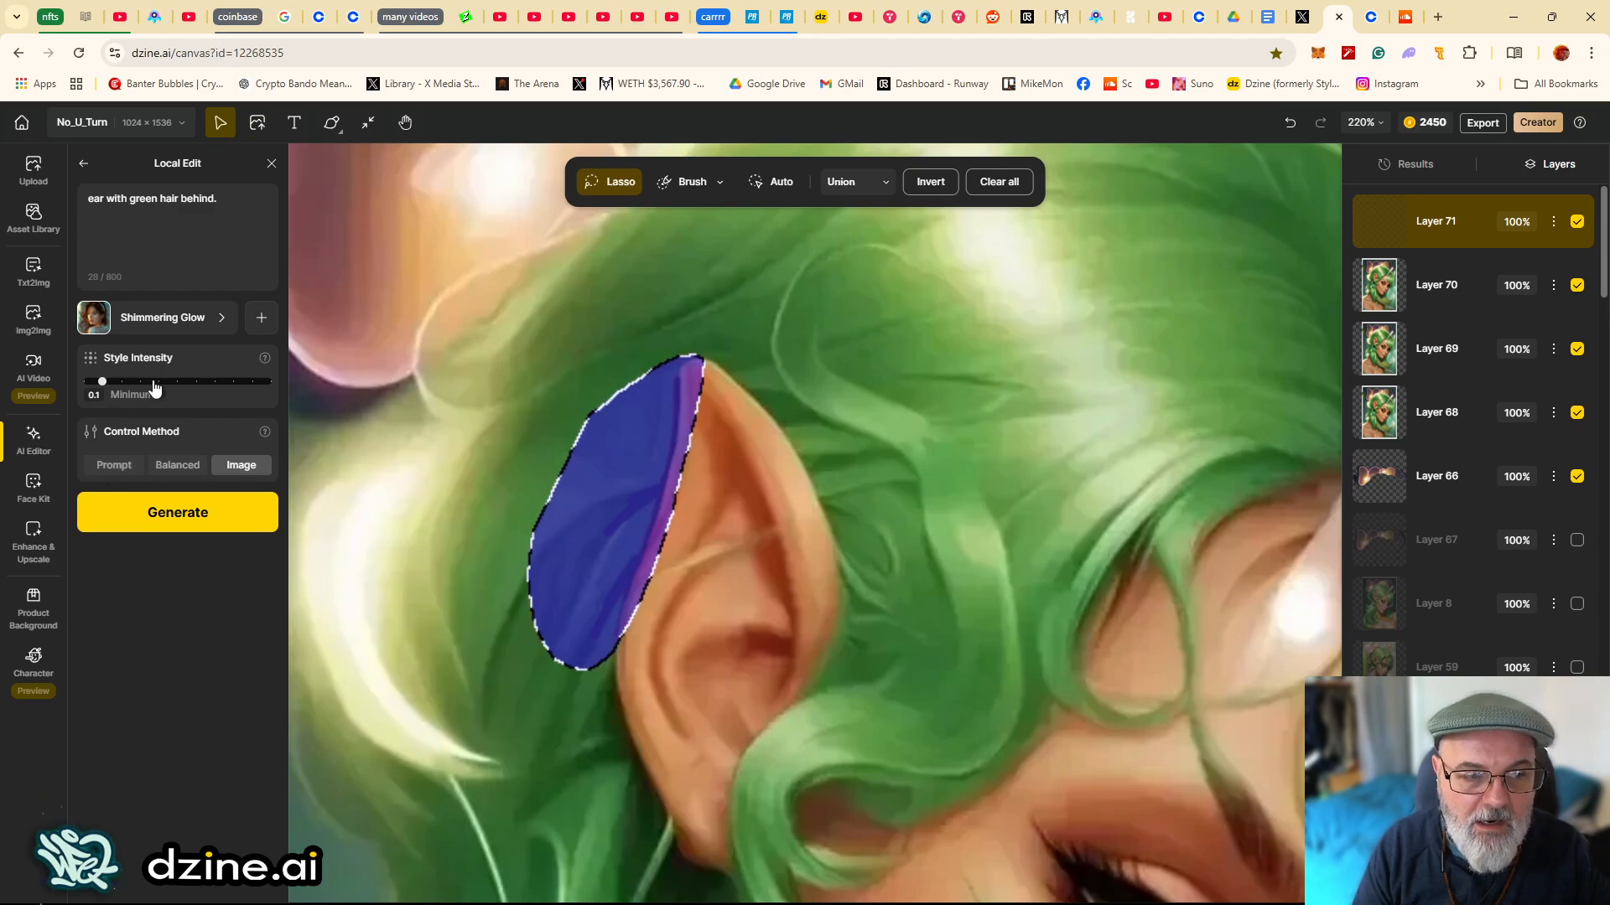
pyautogui.click(144, 327)
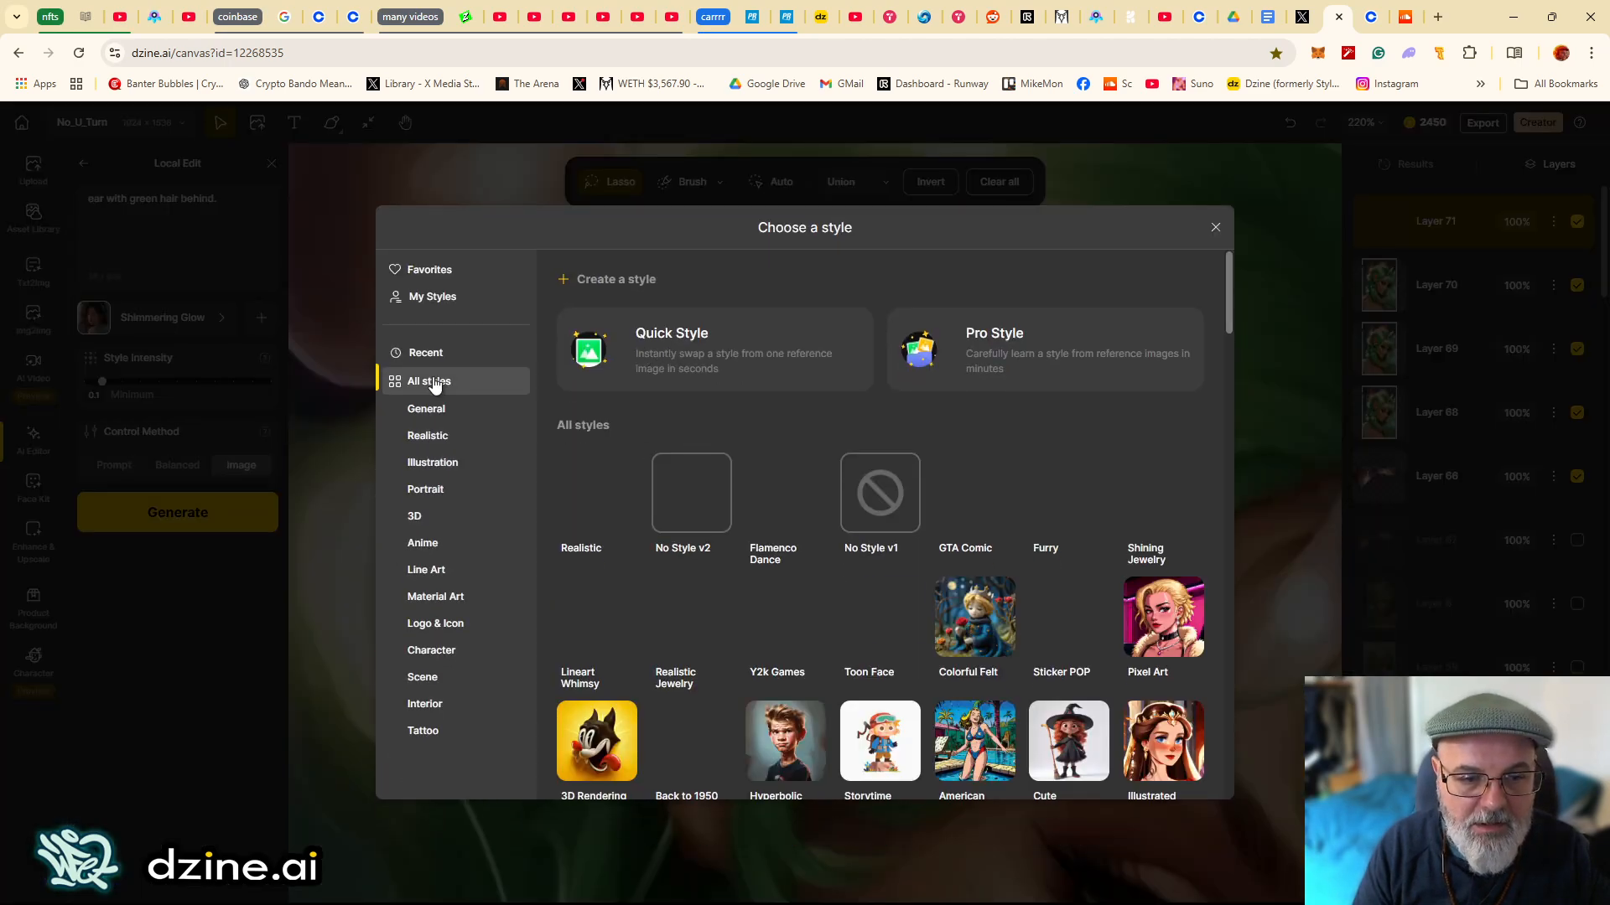
pyautogui.click(580, 469)
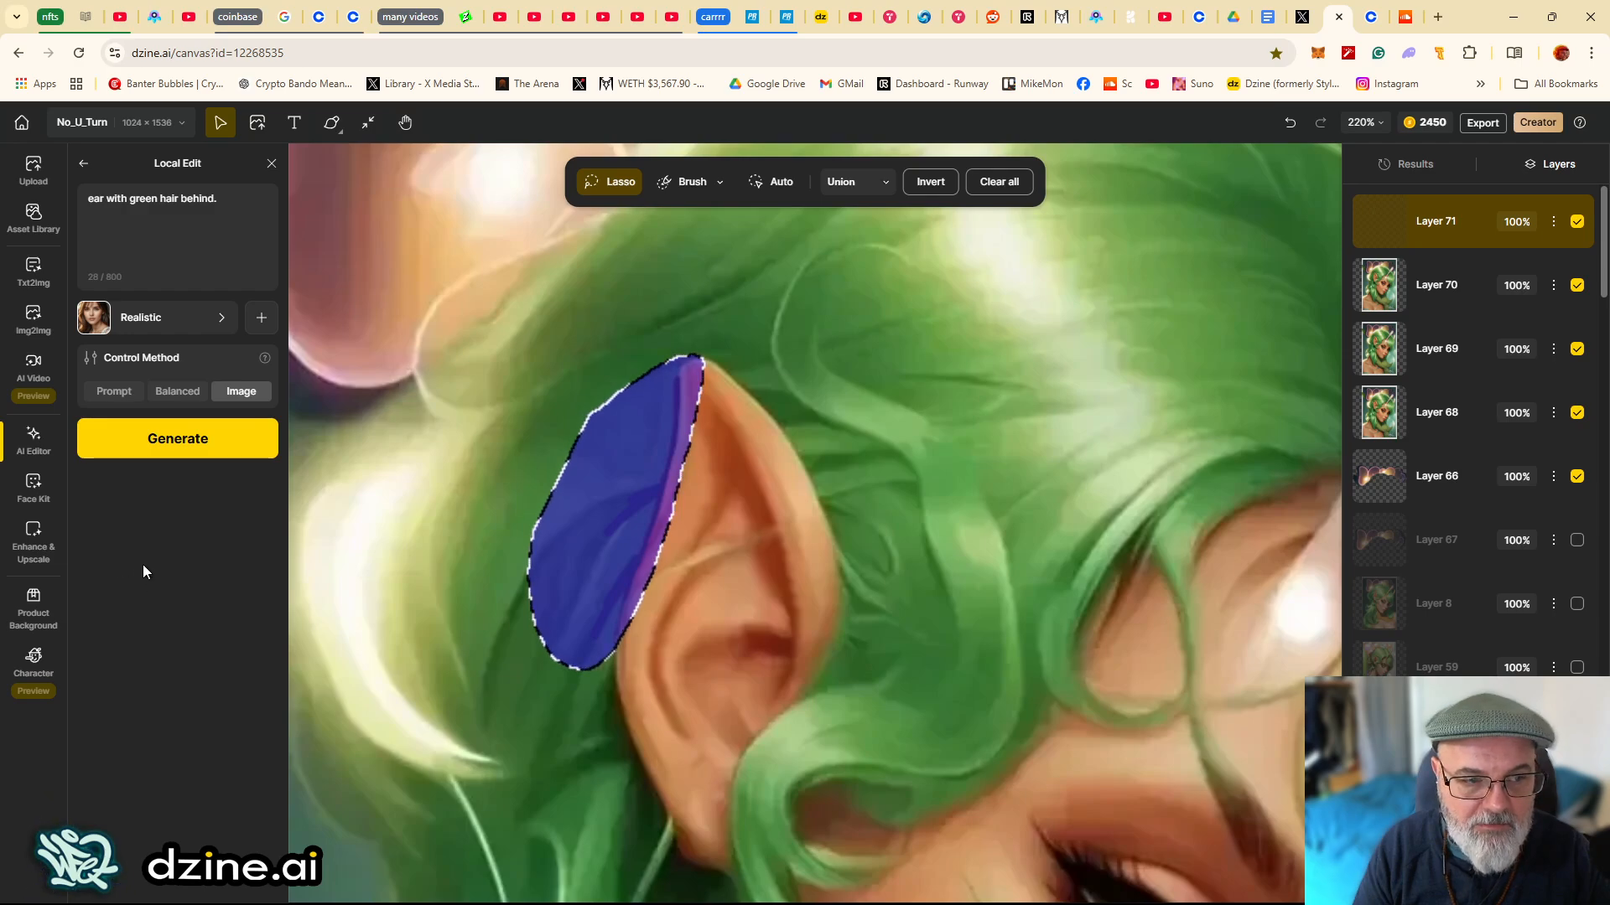
pyautogui.click(163, 318)
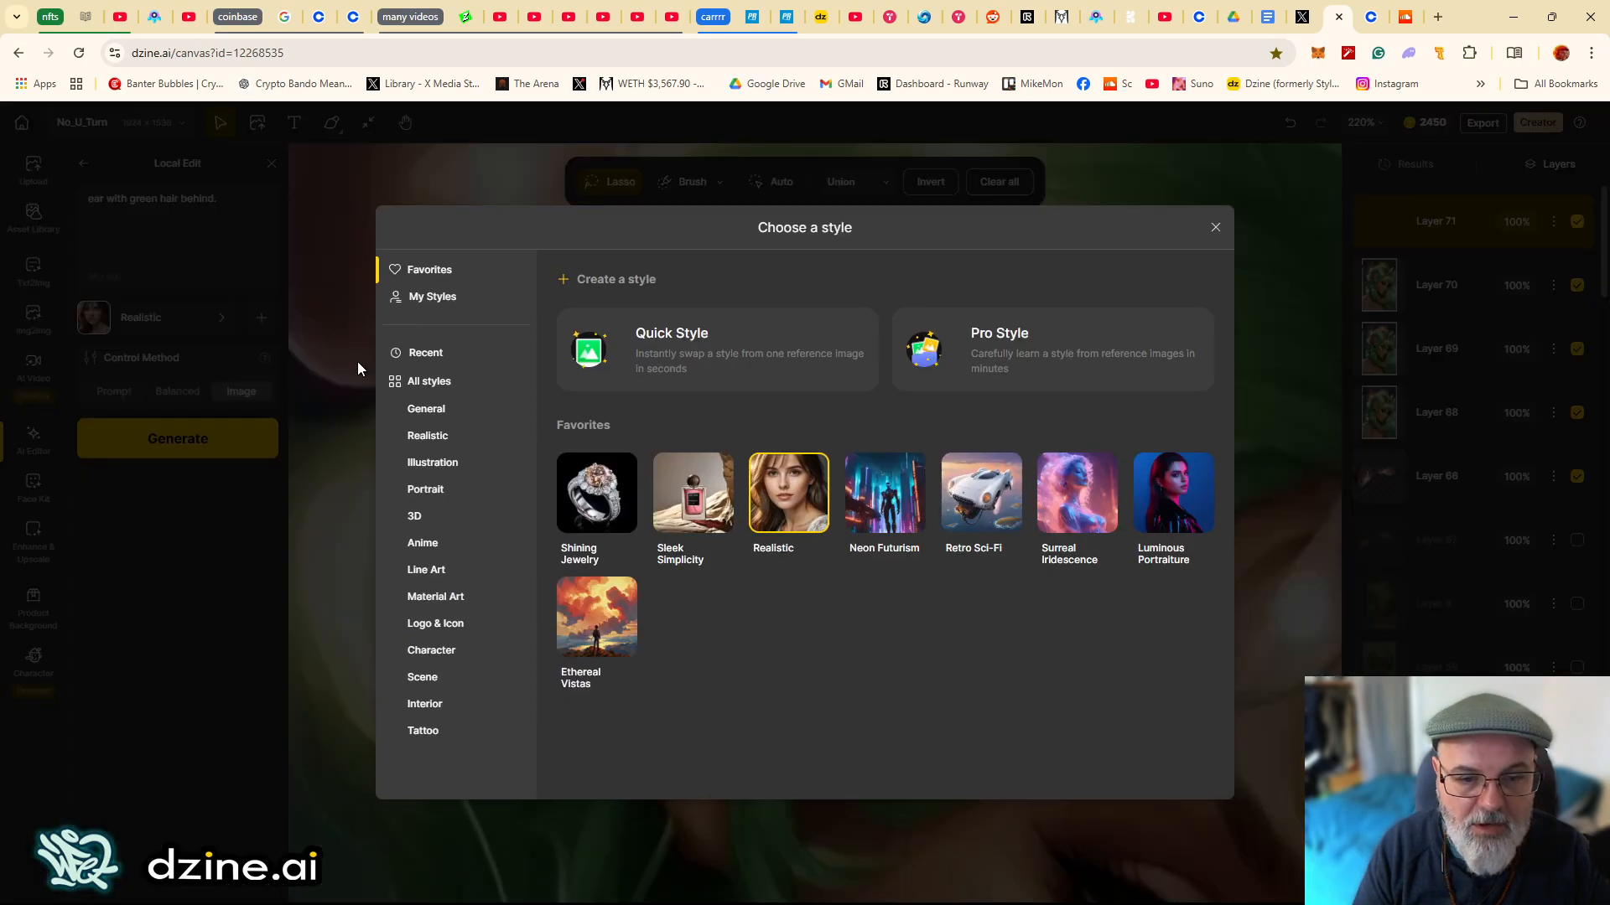
pyautogui.click(453, 383)
pyautogui.click(693, 490)
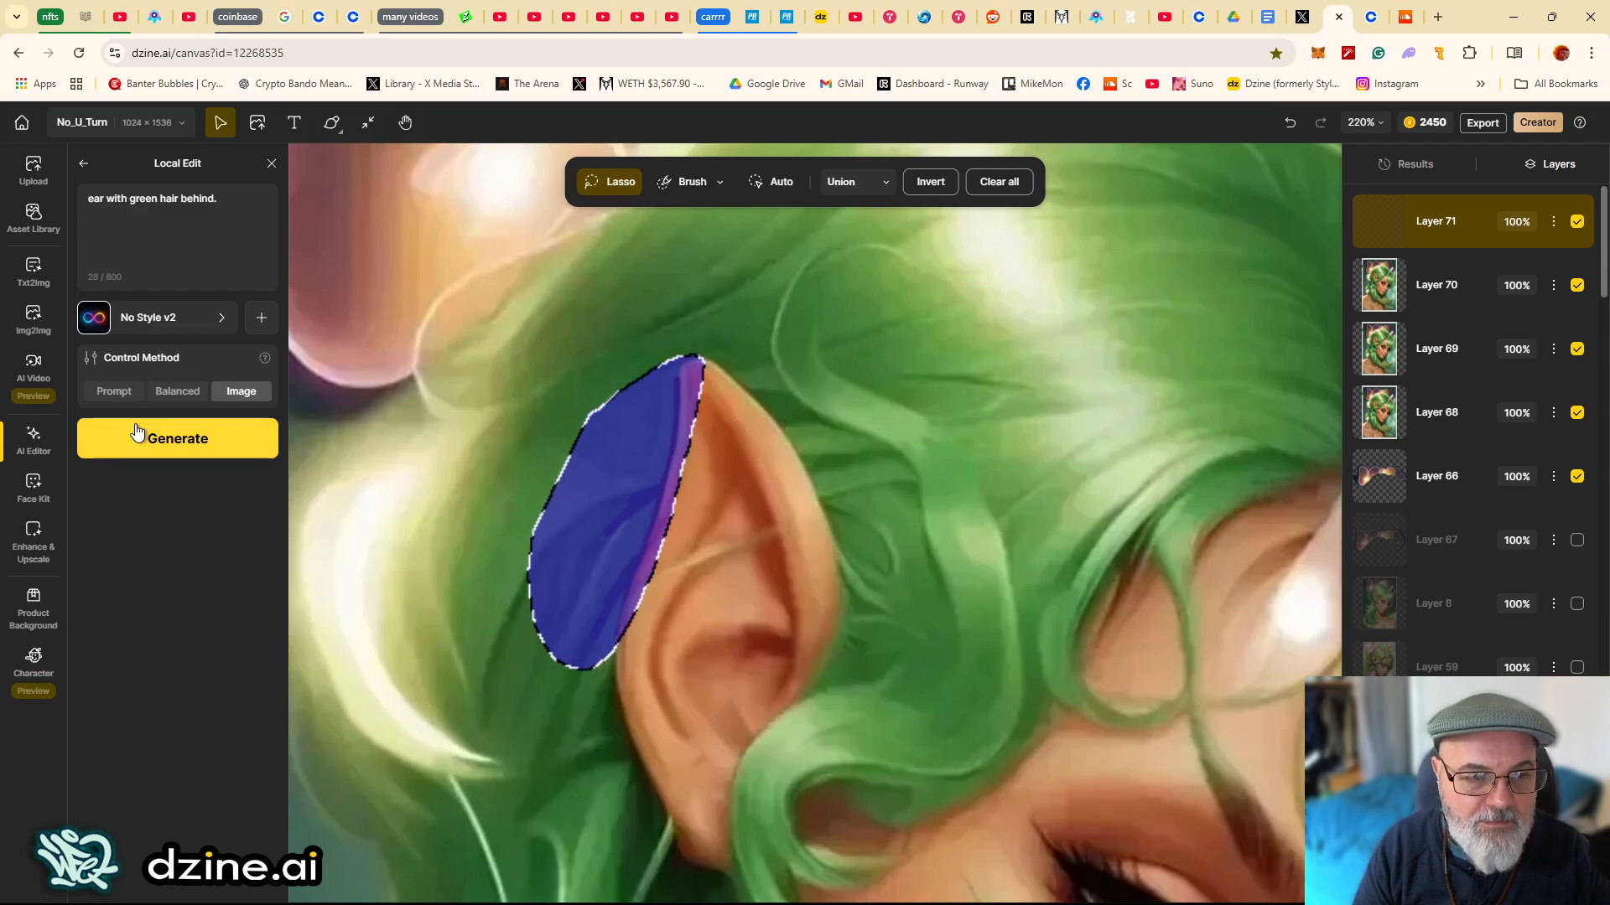
# - Generate the Local Edit once with Balanced control and once more with Image control
pyautogui.click(177, 389)
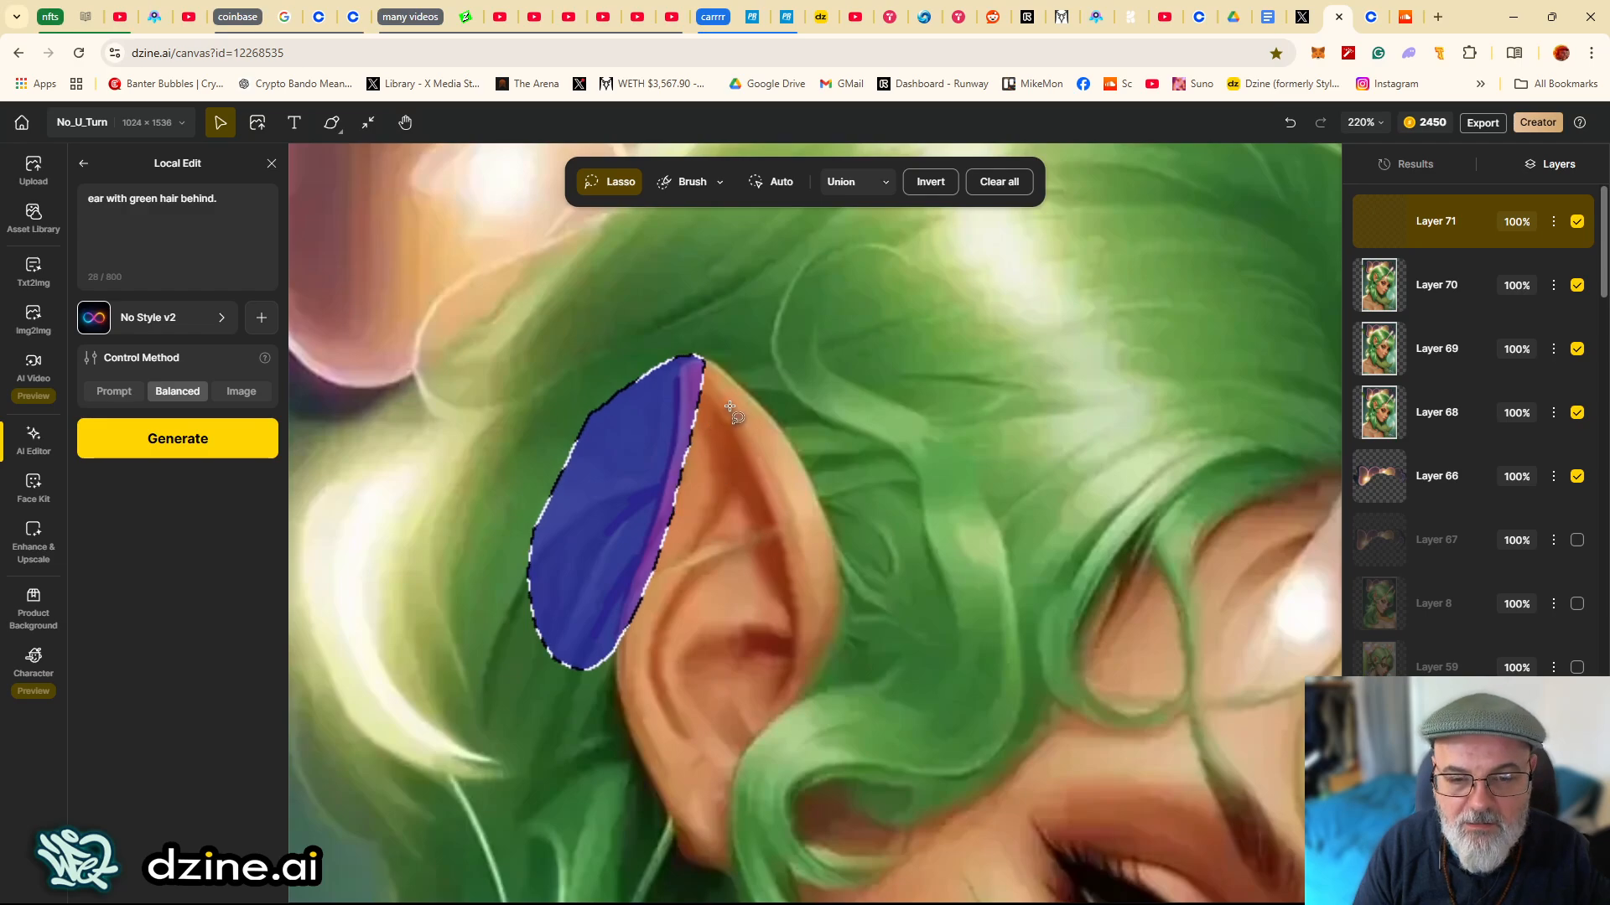
pyautogui.click(190, 453)
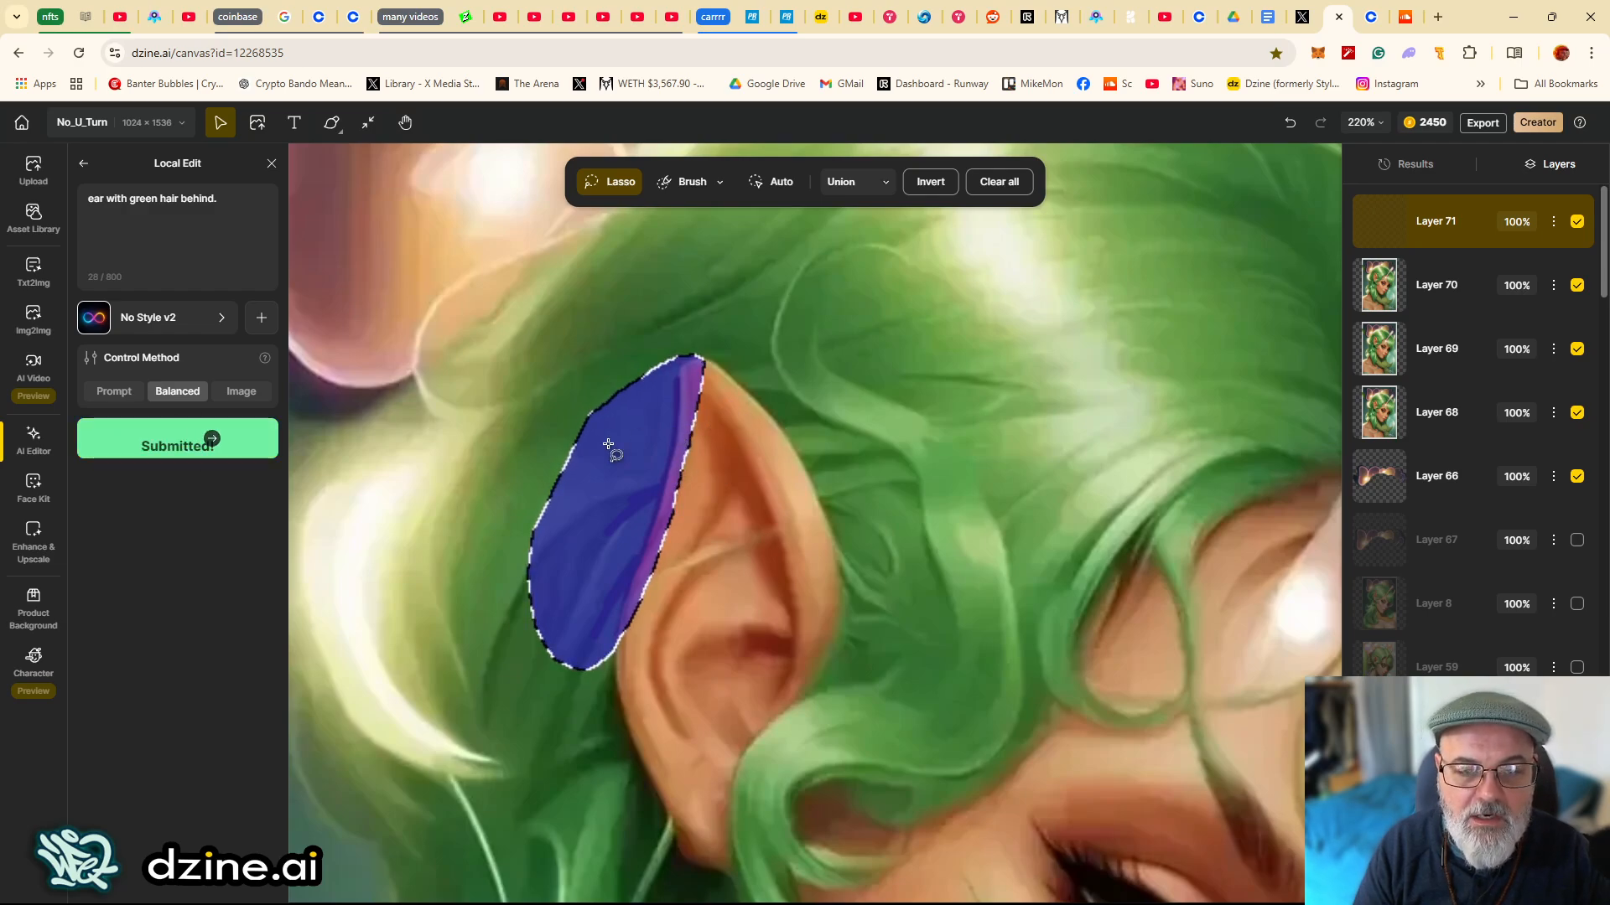
pyautogui.click(239, 392)
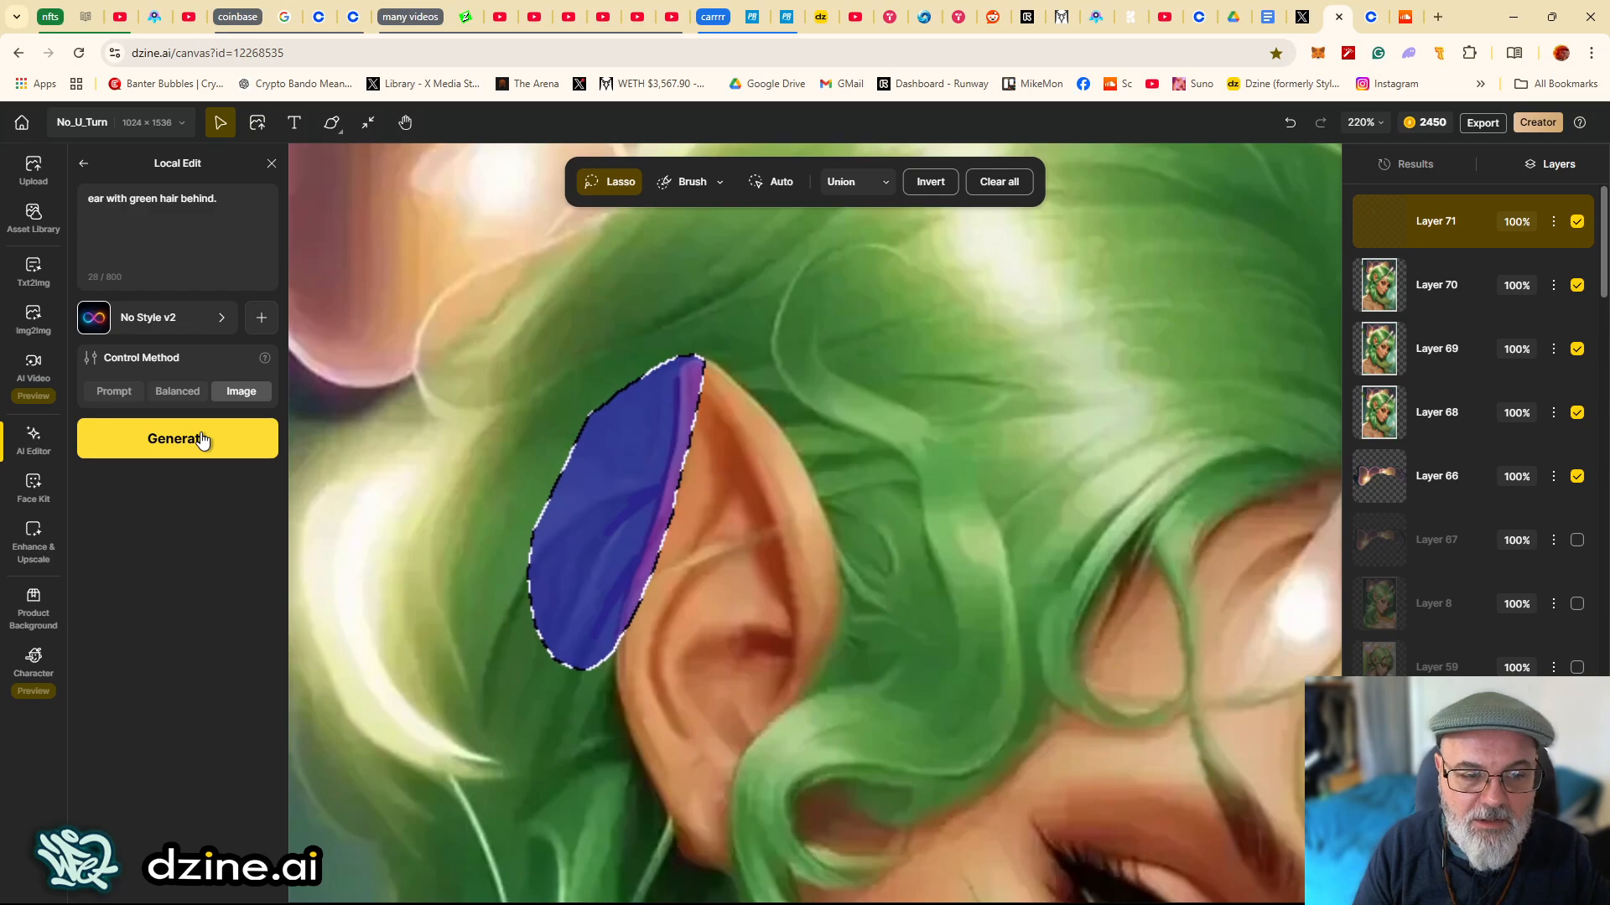
pyautogui.click(201, 439)
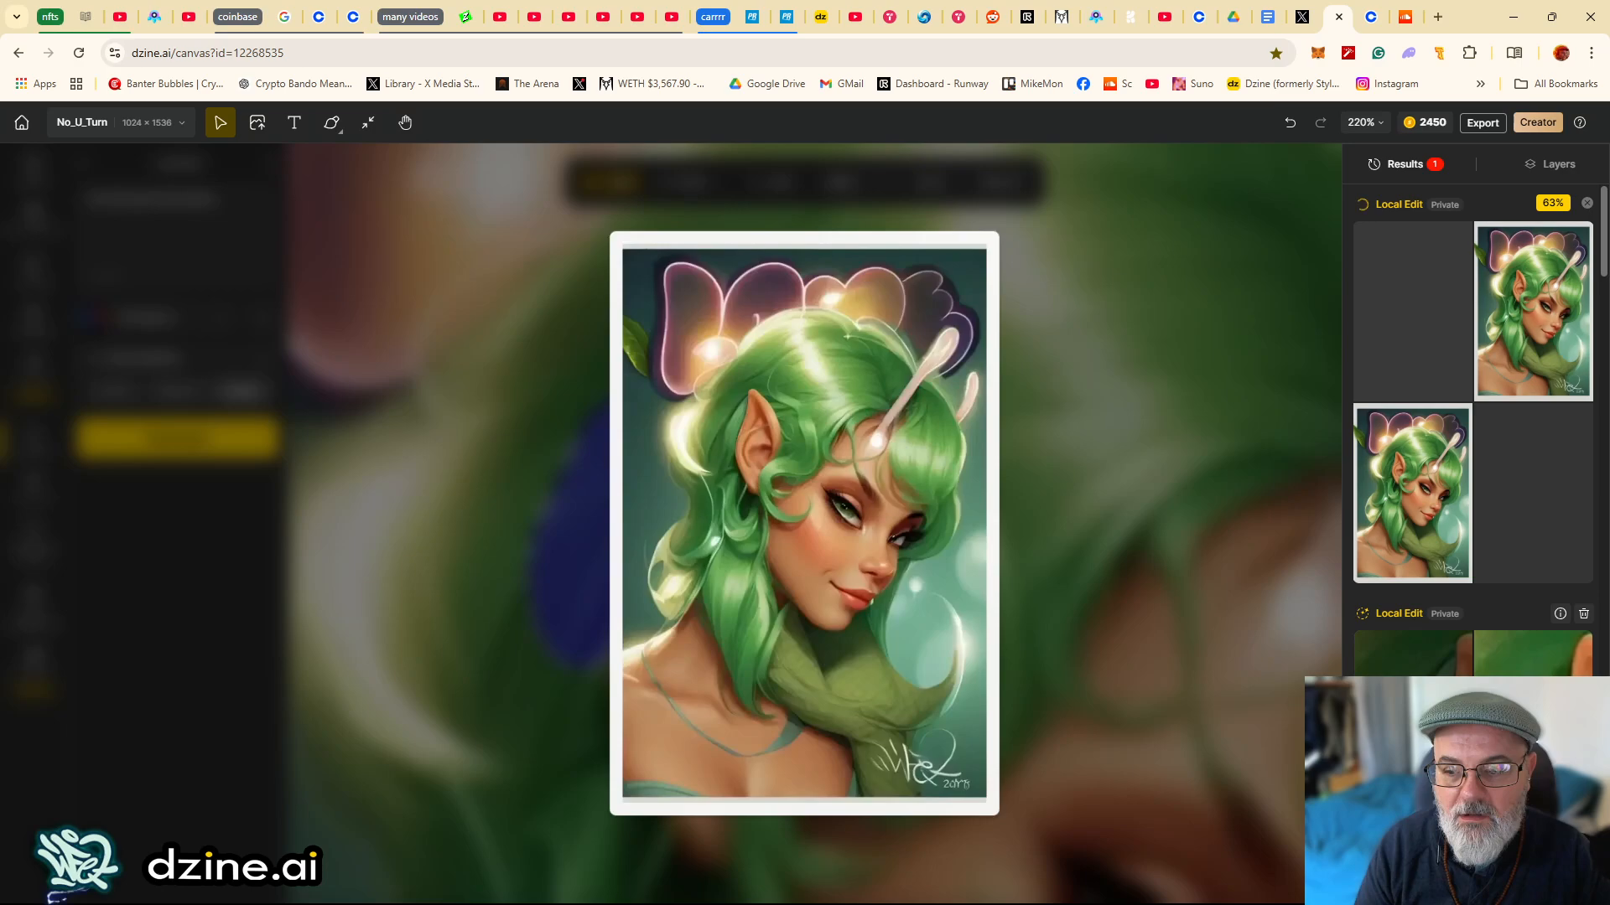
# - Preview the Local Edit results and place a chosen variation on the canvas as a new layer
pyautogui.click(1426, 490)
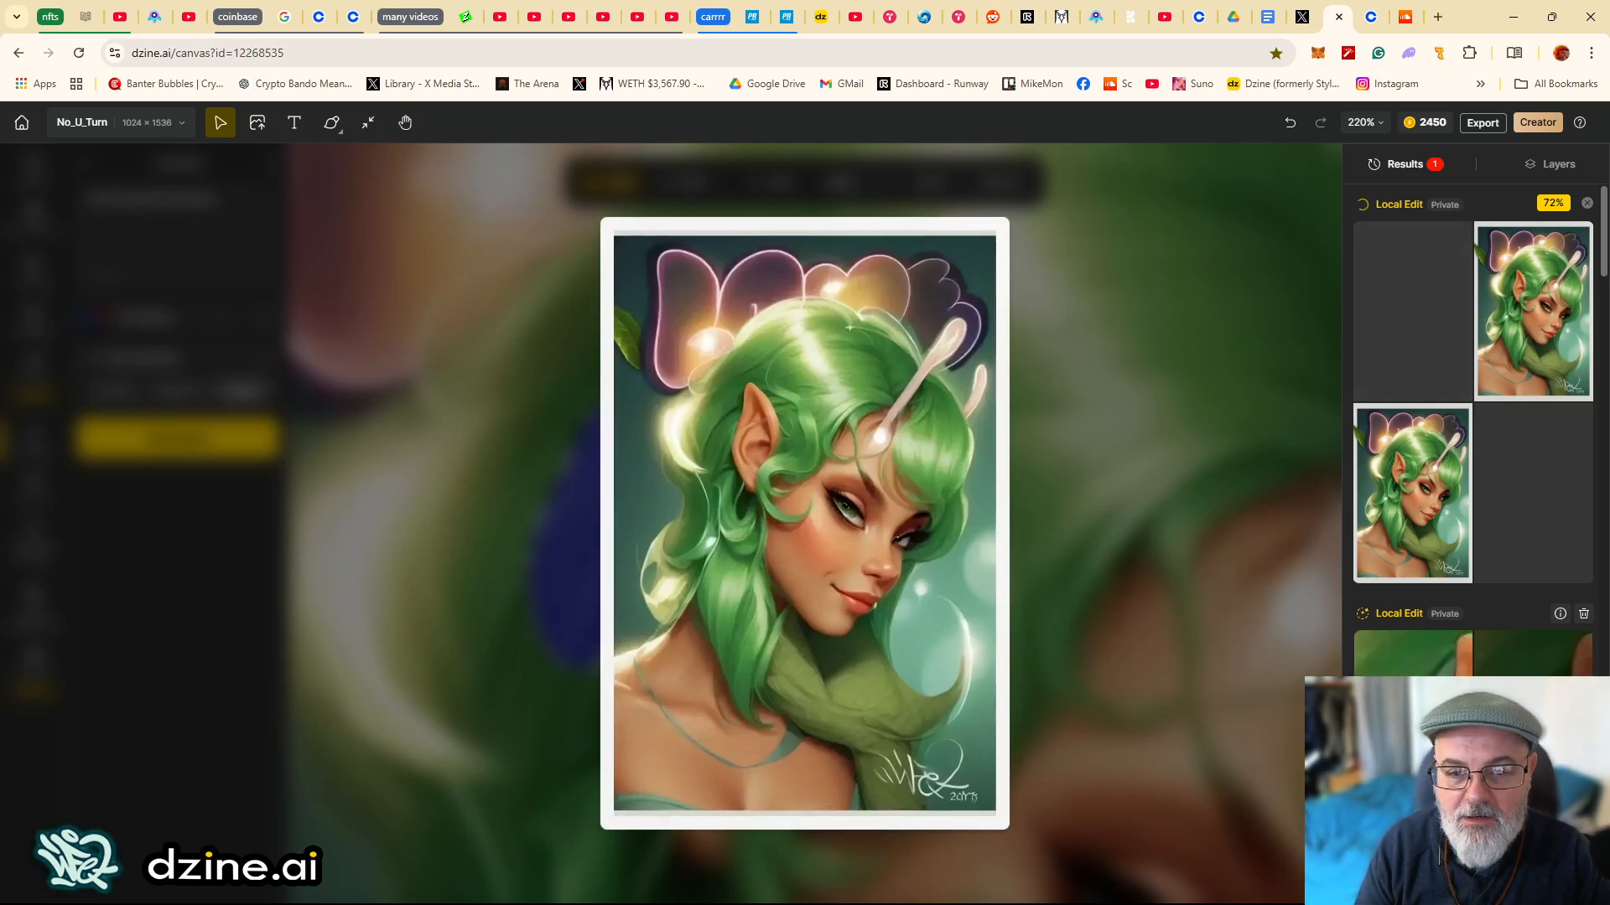
pyautogui.scroll(-3, 1415, 725)
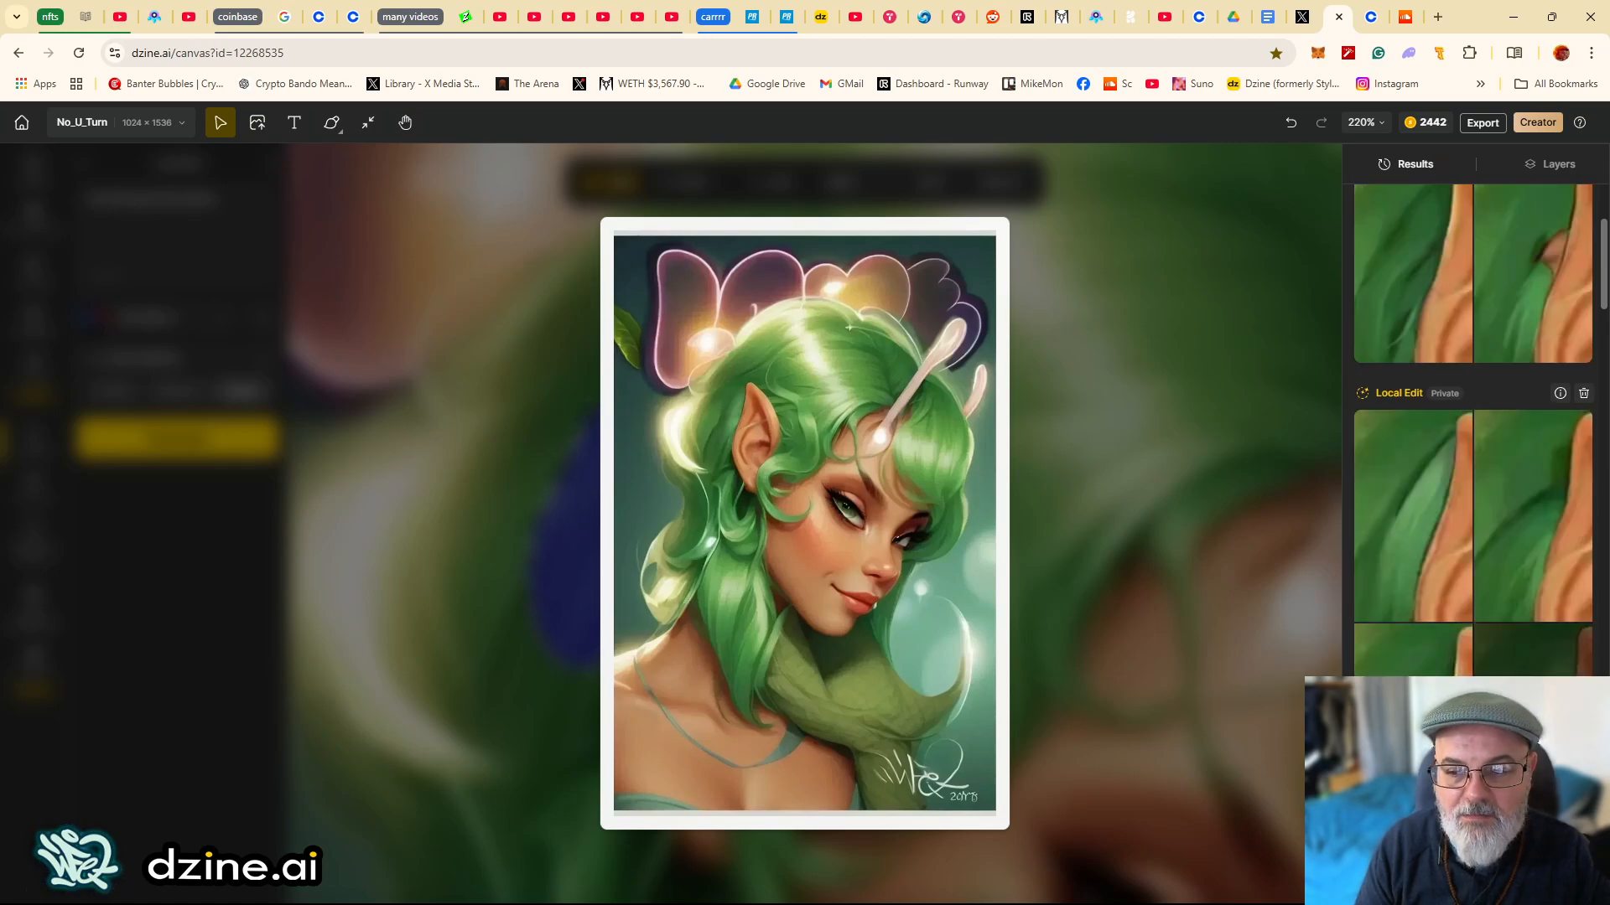
pyautogui.scroll(-2, 1488, 634)
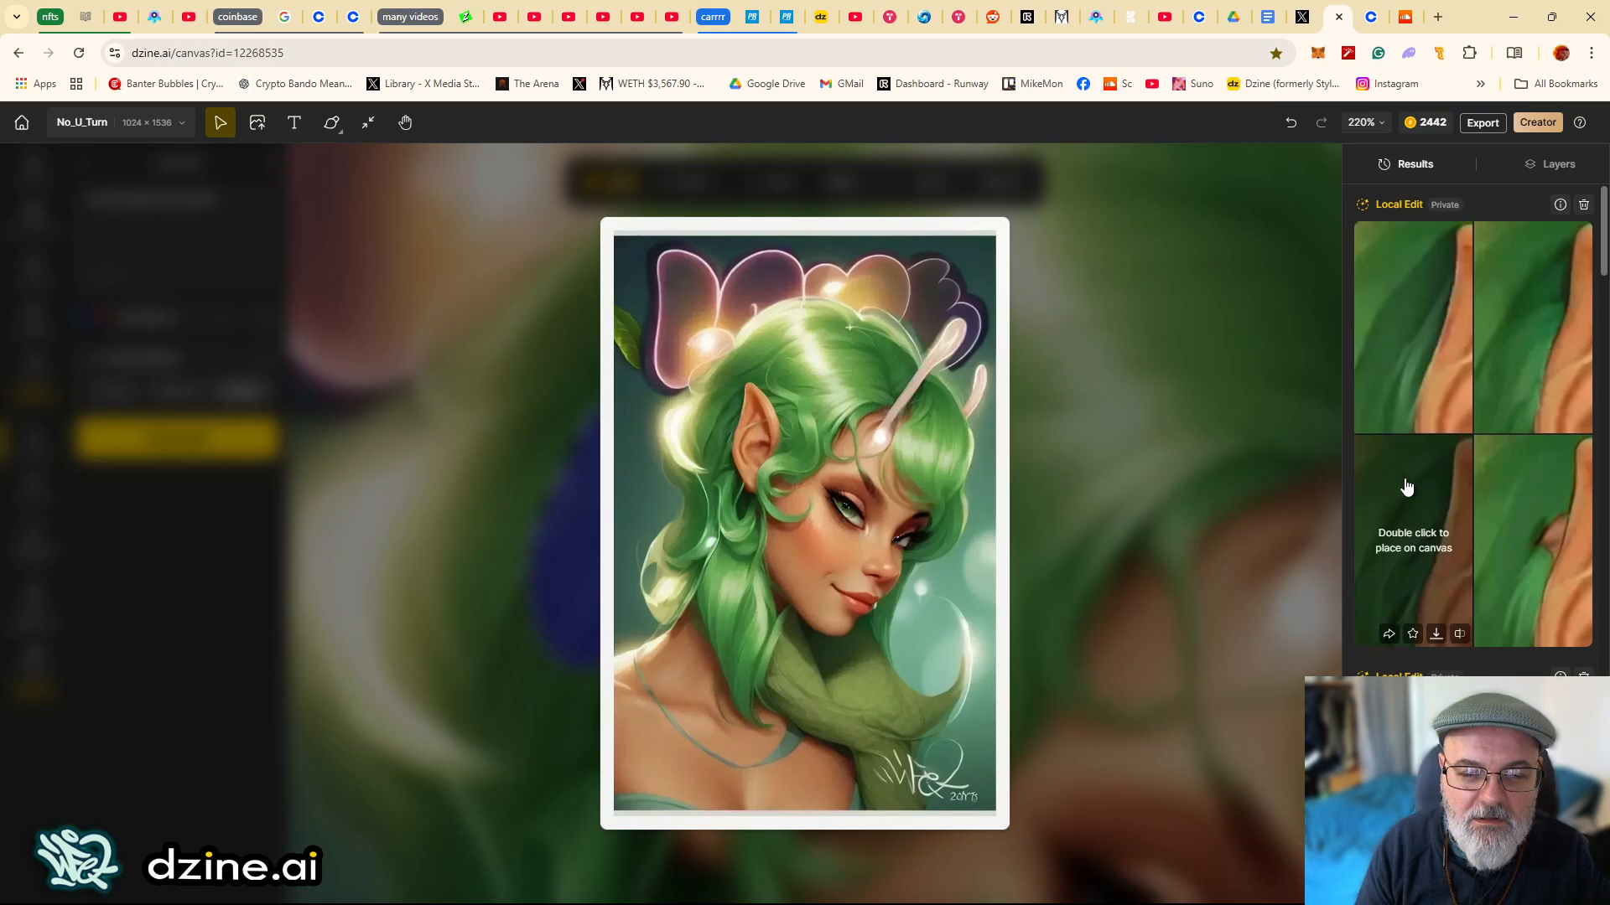
pyautogui.doubleClick(1429, 595)
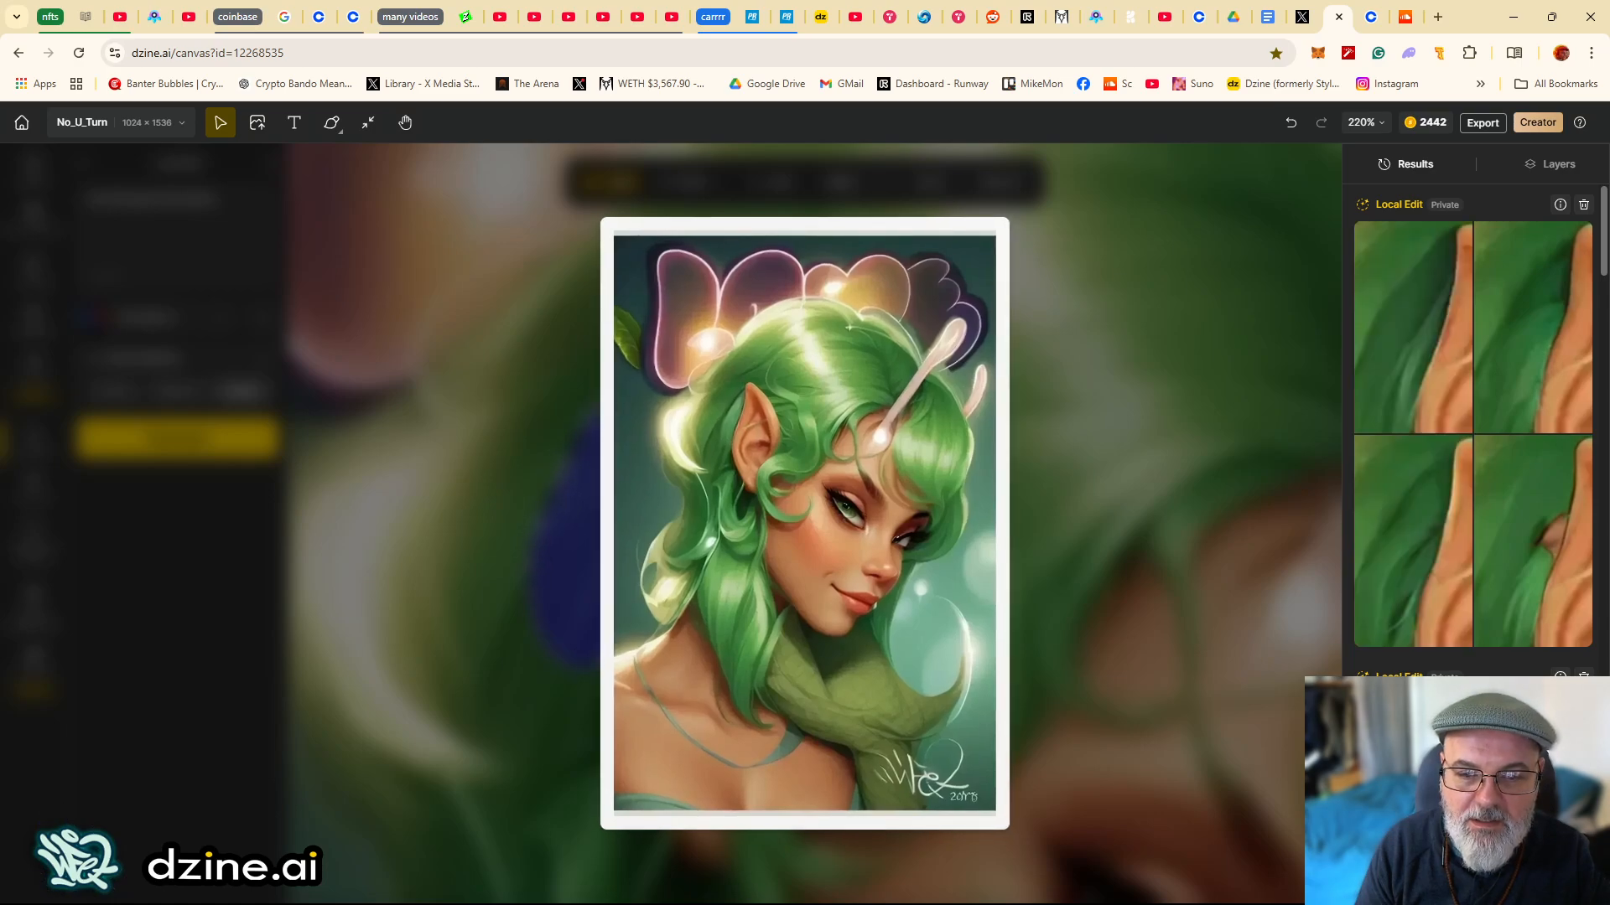
pyautogui.scroll(-3, 1561, 322)
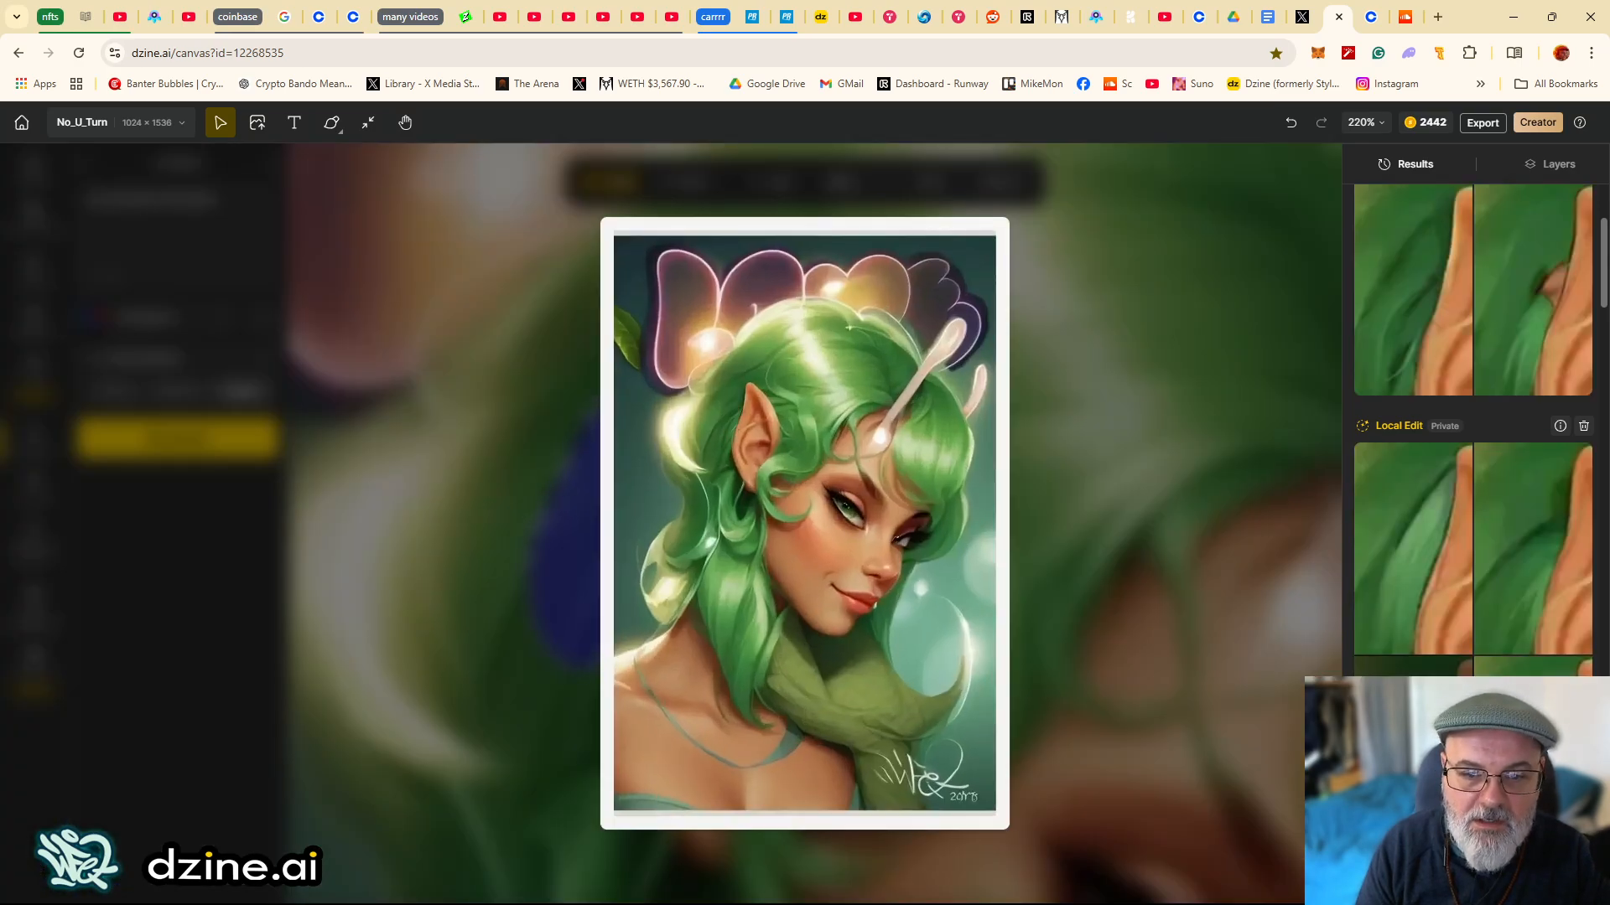
pyautogui.doubleClick(1406, 233)
pyautogui.click(1550, 167)
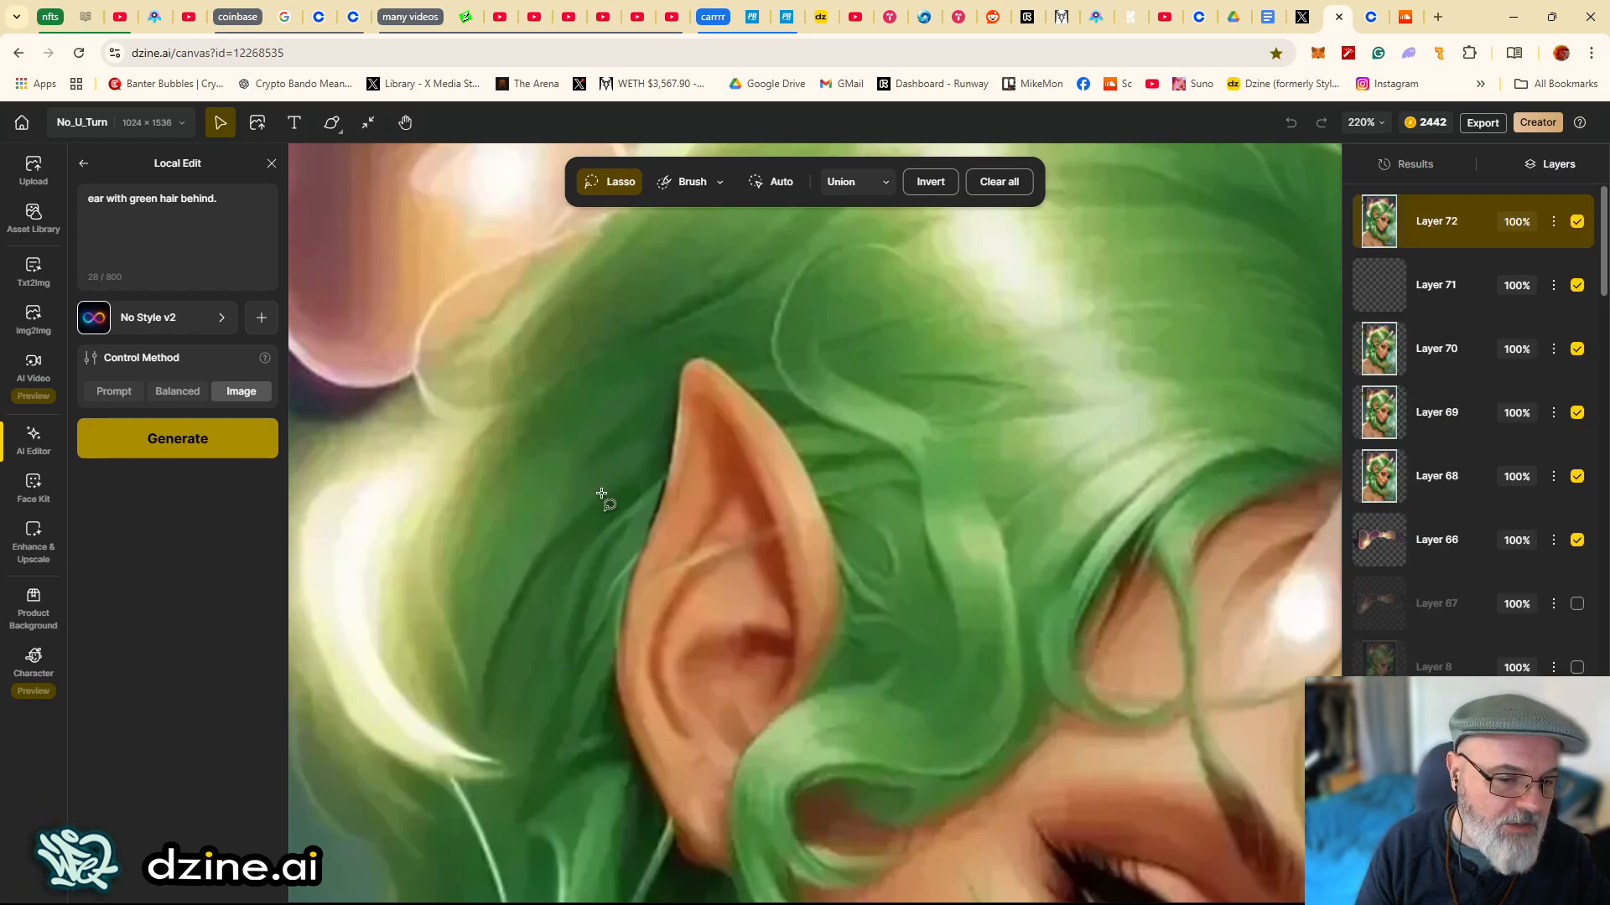
pyautogui.moveTo(497, 548); pyautogui.dragTo(474, 480)
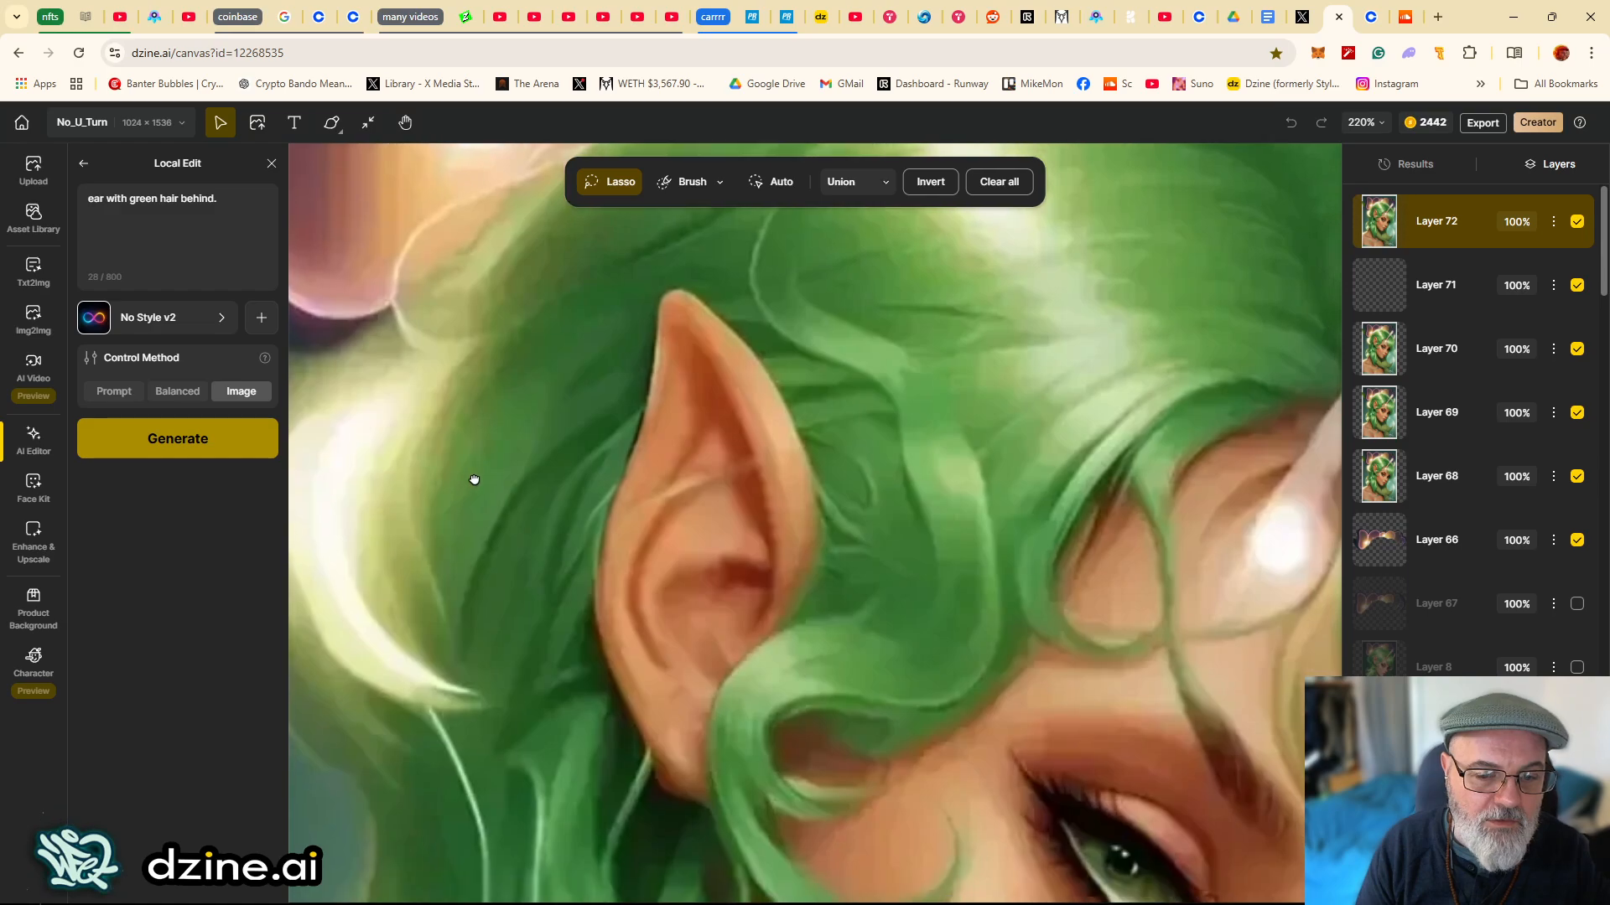
pyautogui.scroll(-10, 486, 482)
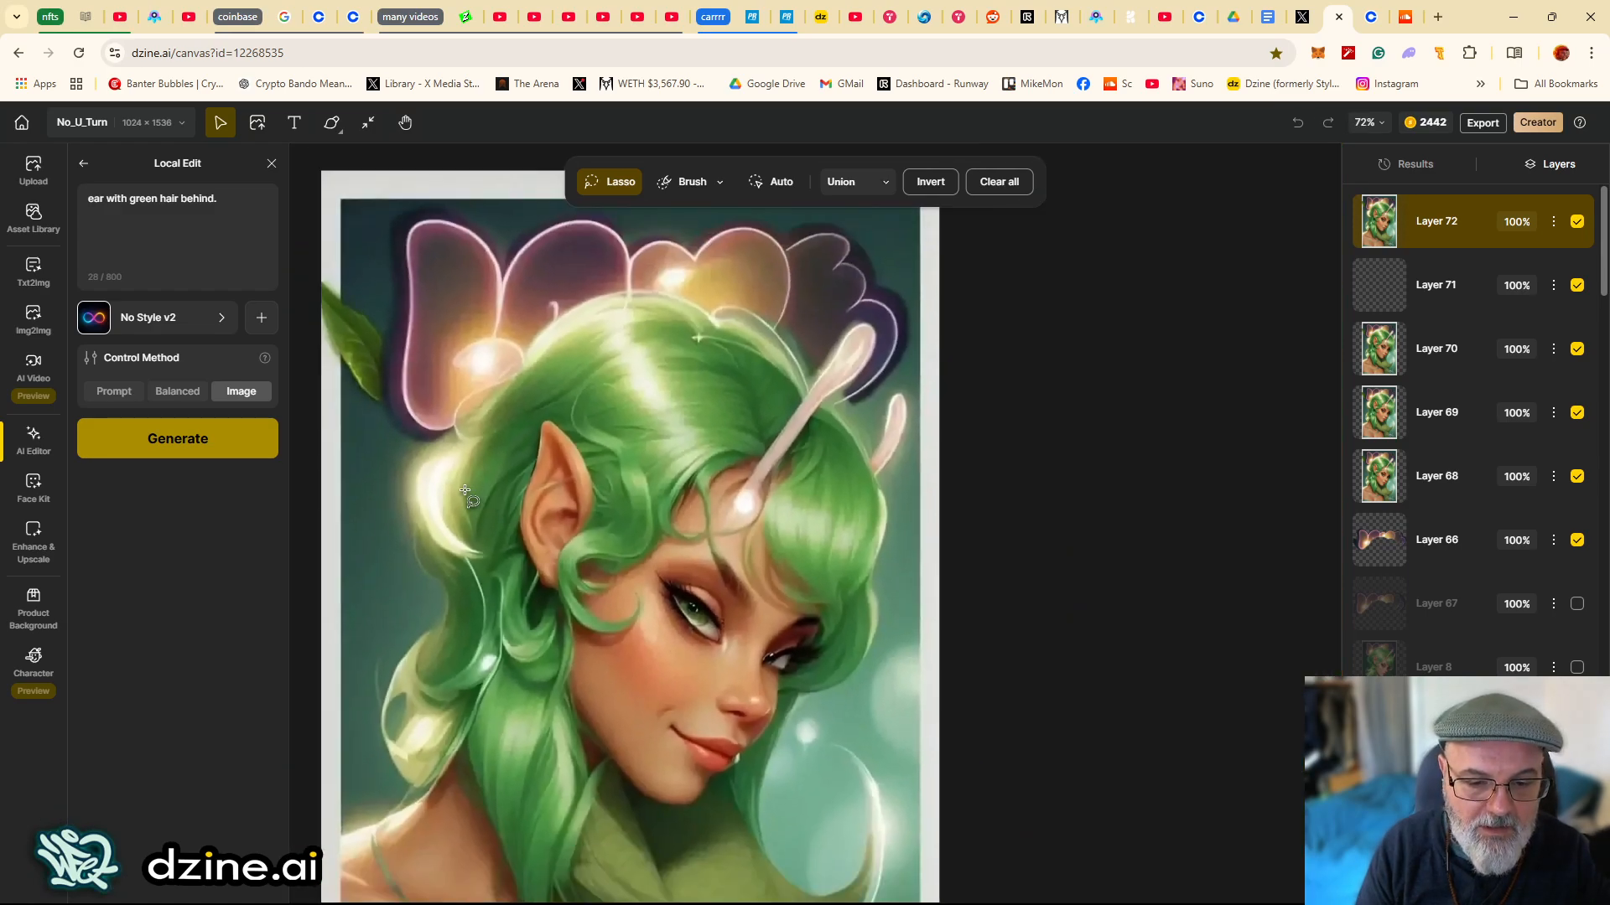
pyautogui.moveTo(442, 532); pyautogui.dragTo(482, 487)
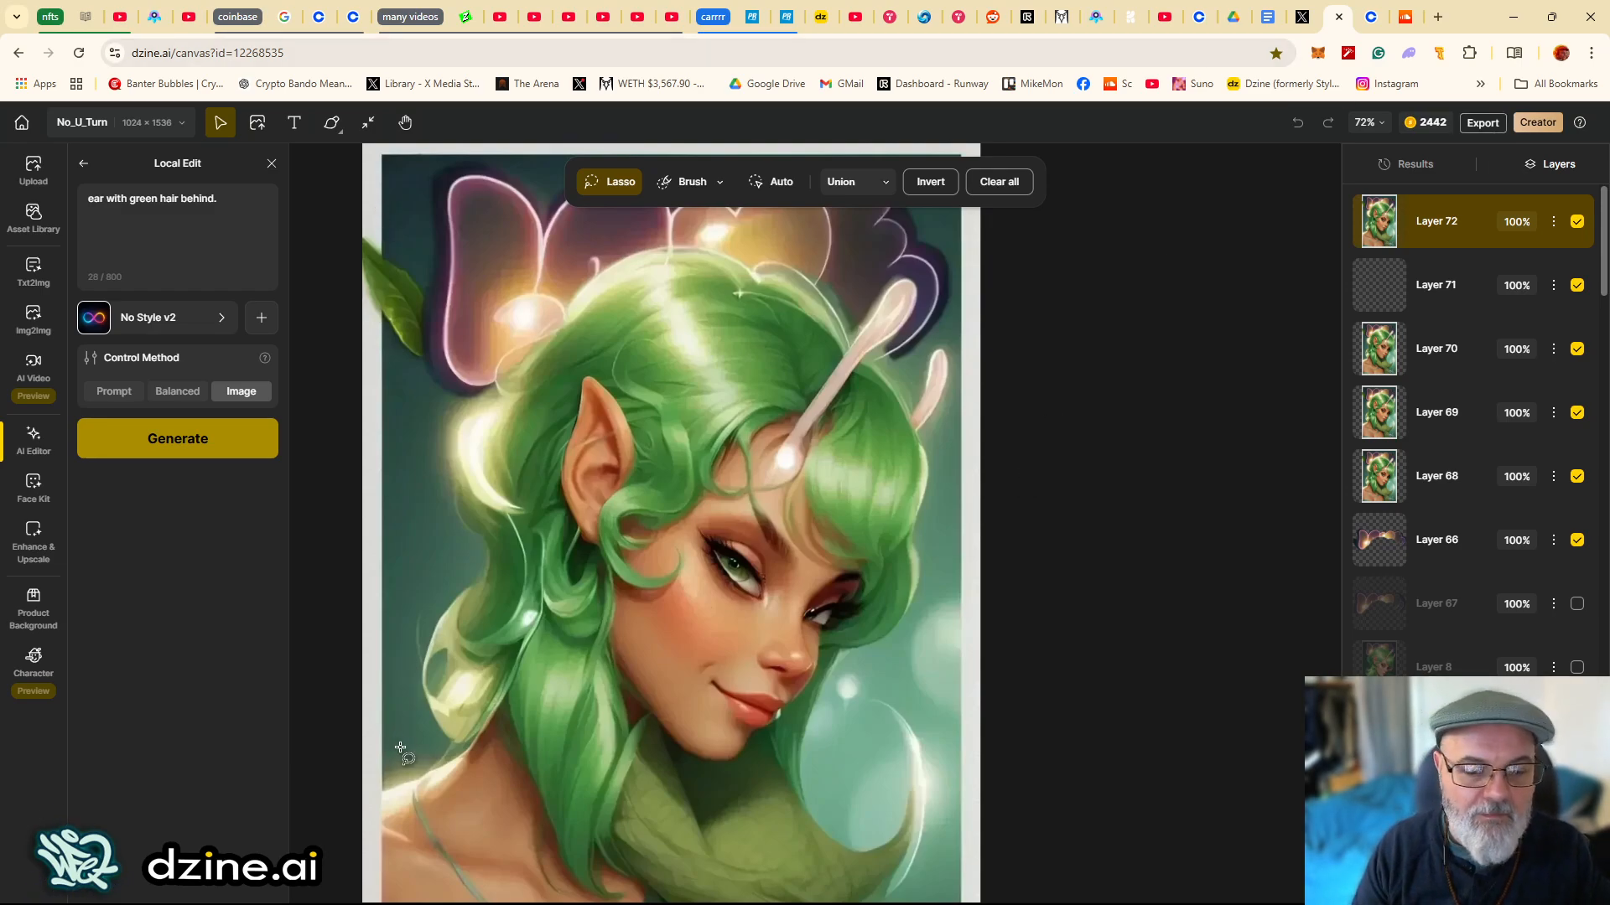
pyautogui.moveTo(570, 893)
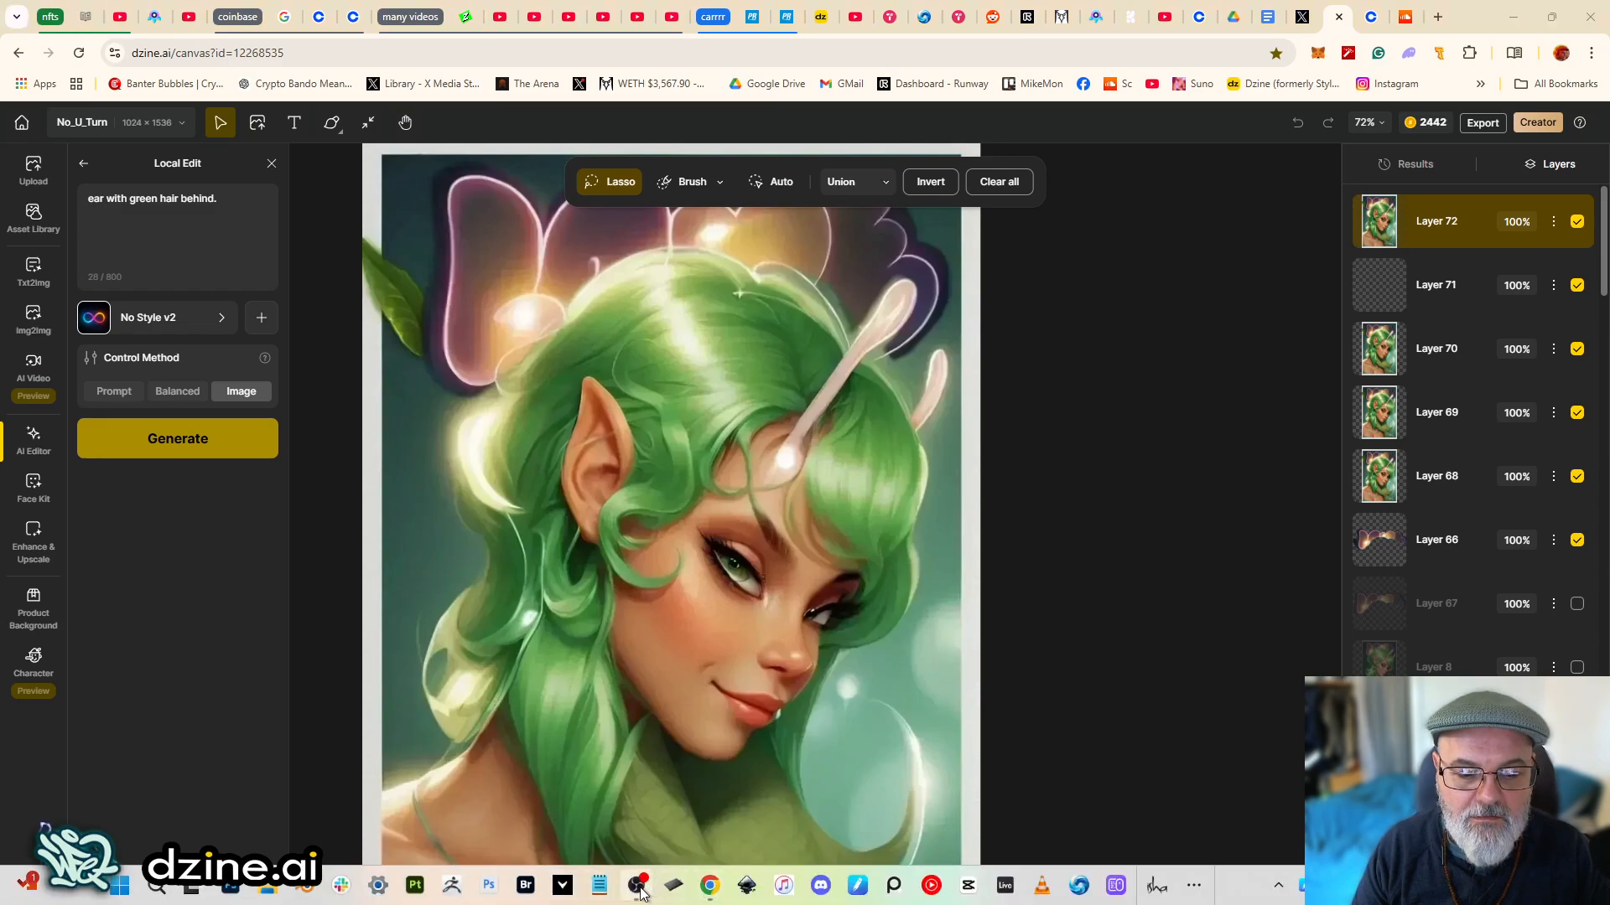